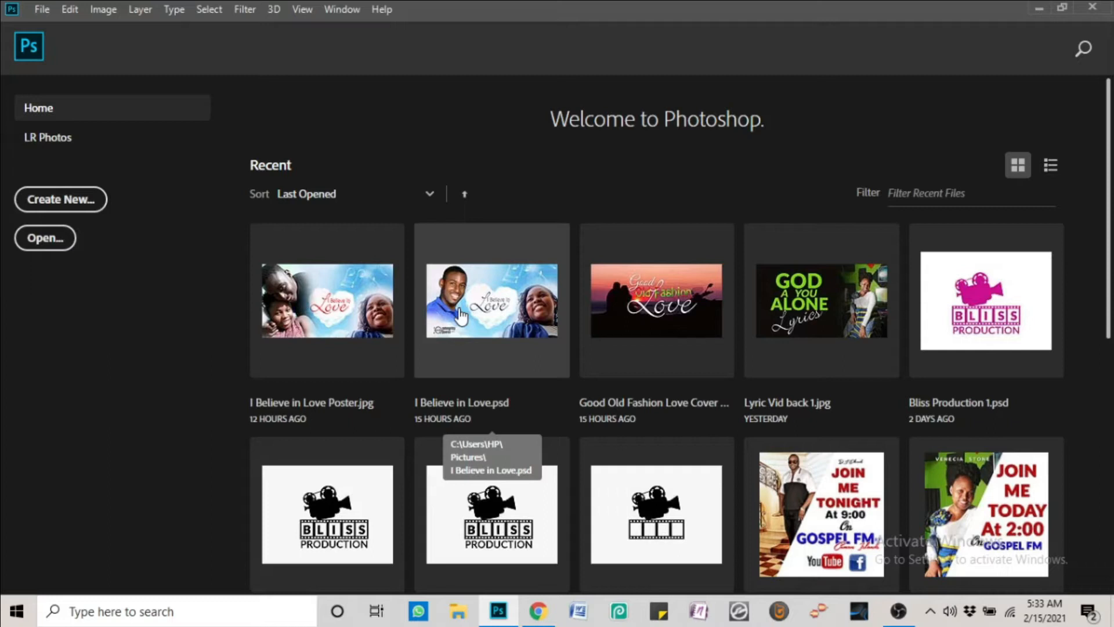
Create a new 1920 x 1080 px, 300 ppi document from the Custom preset, then switch to the email
left_click(41, 9)
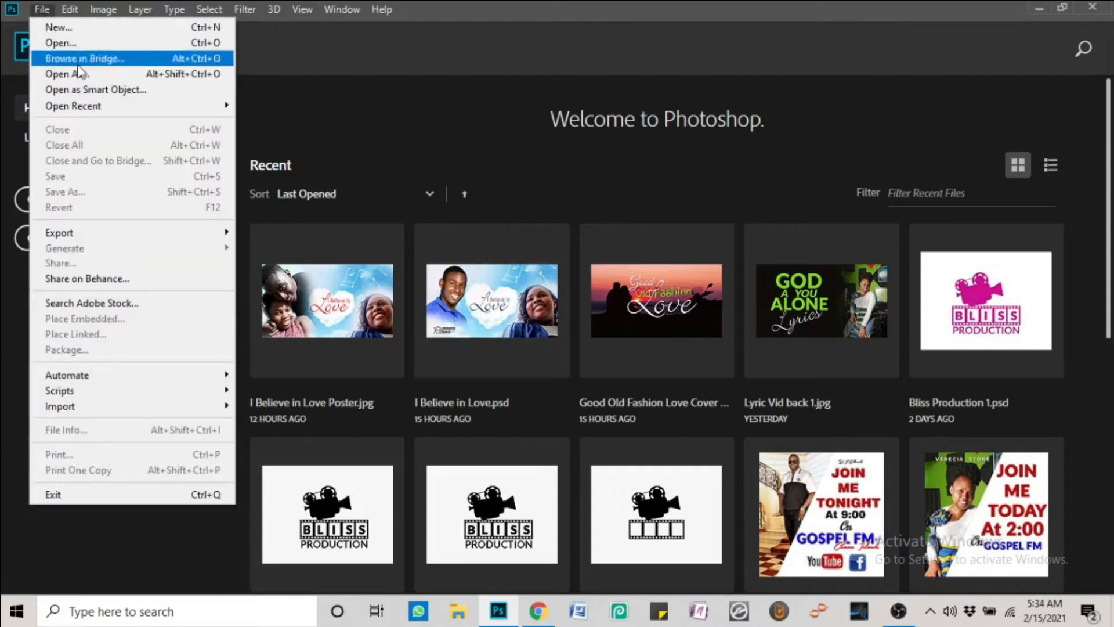
left_click(87, 30)
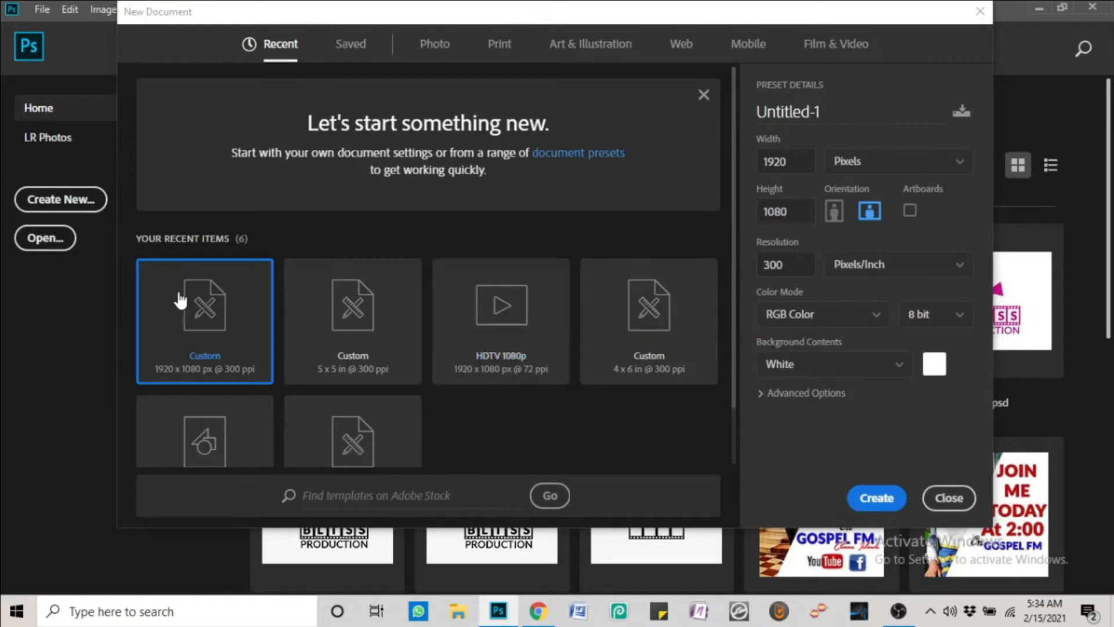
mouse_move(737, 158)
left_mouse_down()
mouse_move(737, 182)
mouse_move(729, 155)
left_mouse_up()
left_click(894, 499)
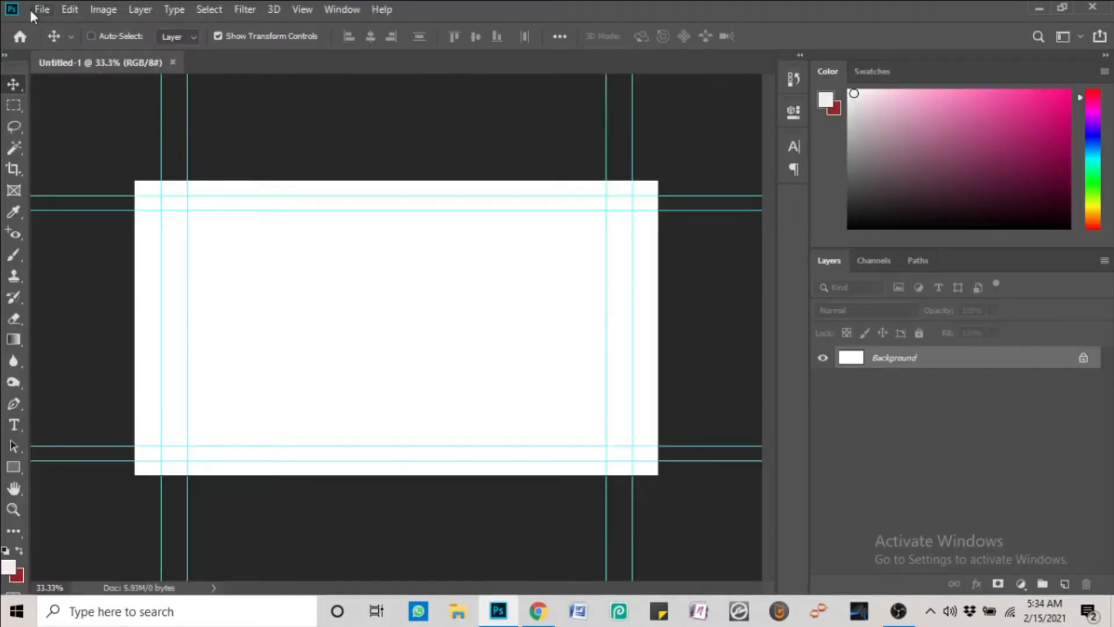
left_click(41, 9)
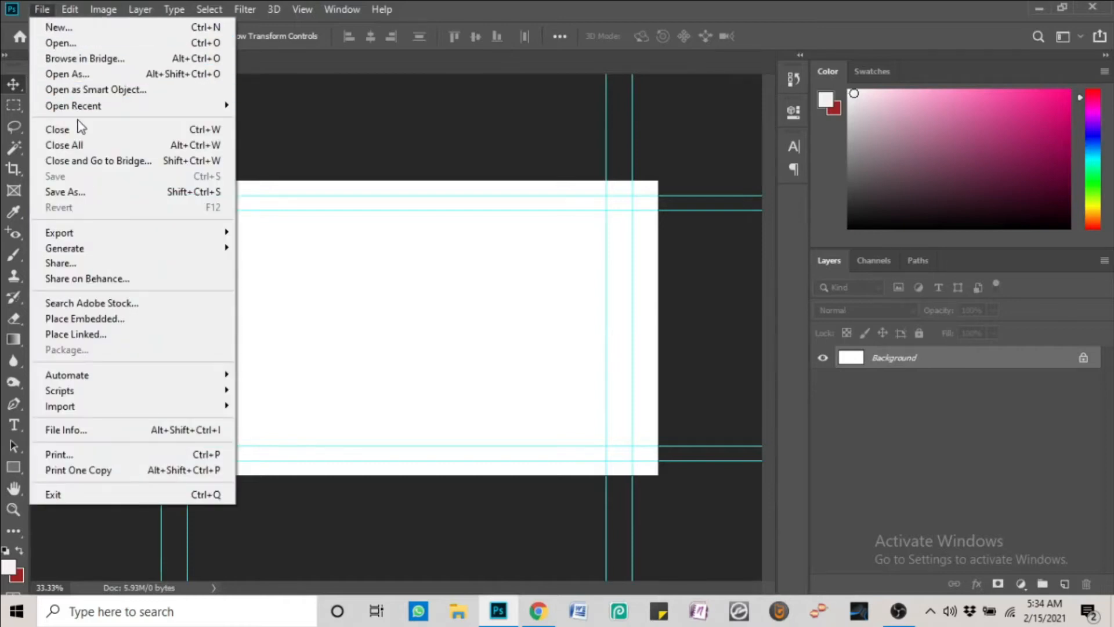
left_click(538, 612)
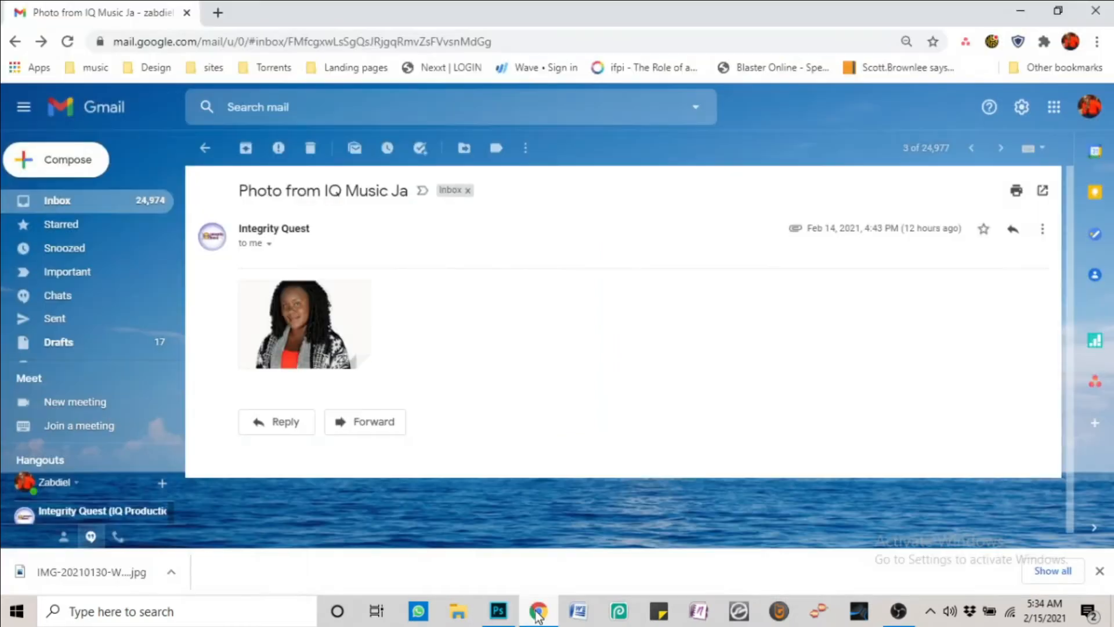
Preview the woman's photo attachment in Gmail and drag the downloaded file onto Photoshop
left_click(311, 310)
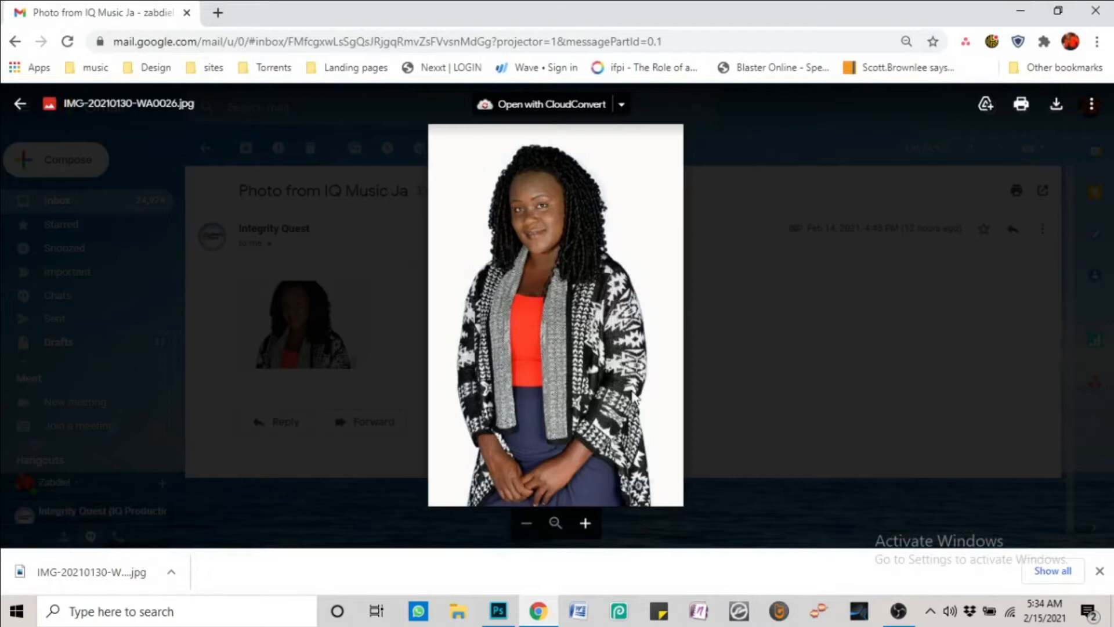
left_click(20, 103)
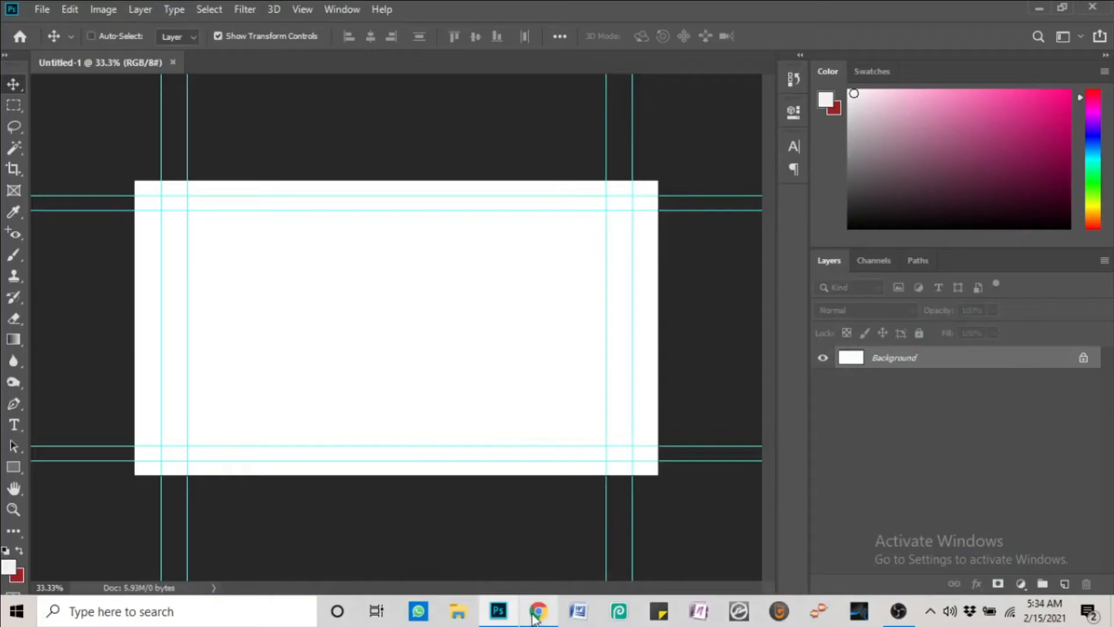
left_click(535, 615)
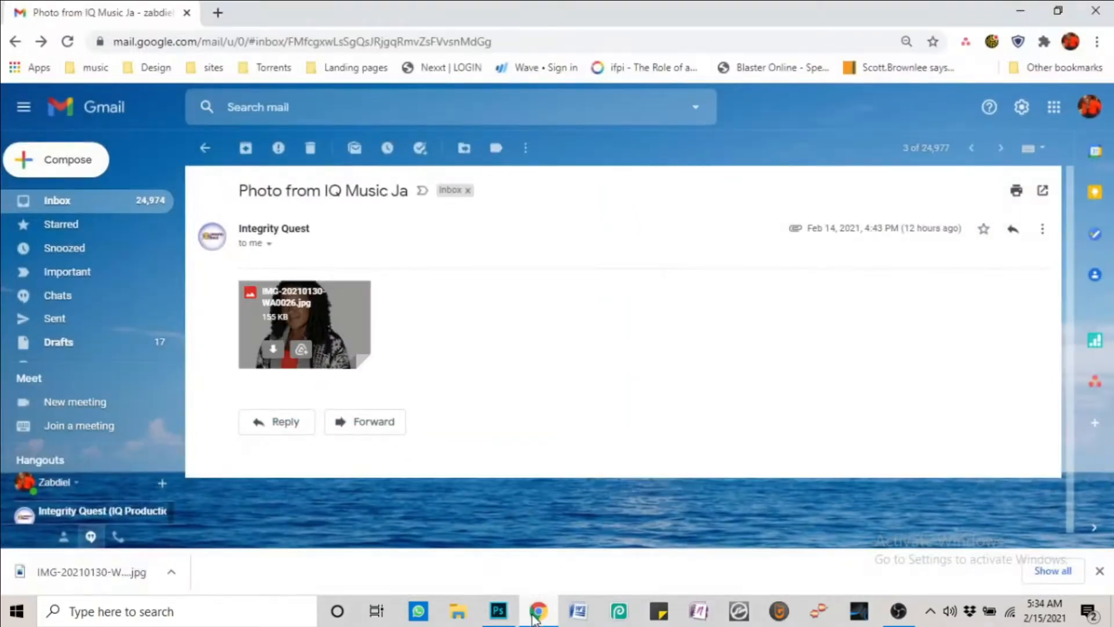
left_click_drag(61, 571, 528, 314)
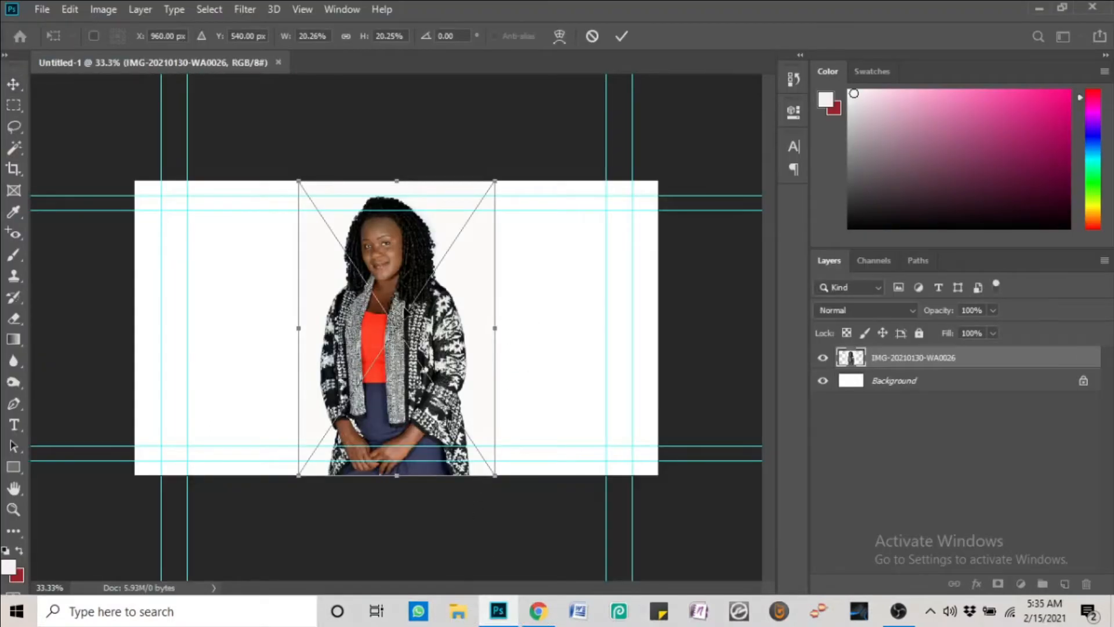
Commit the placed photo and move it flush against the canvas's right edge
key("Return")
left_click_drag(401, 298, 559, 290)
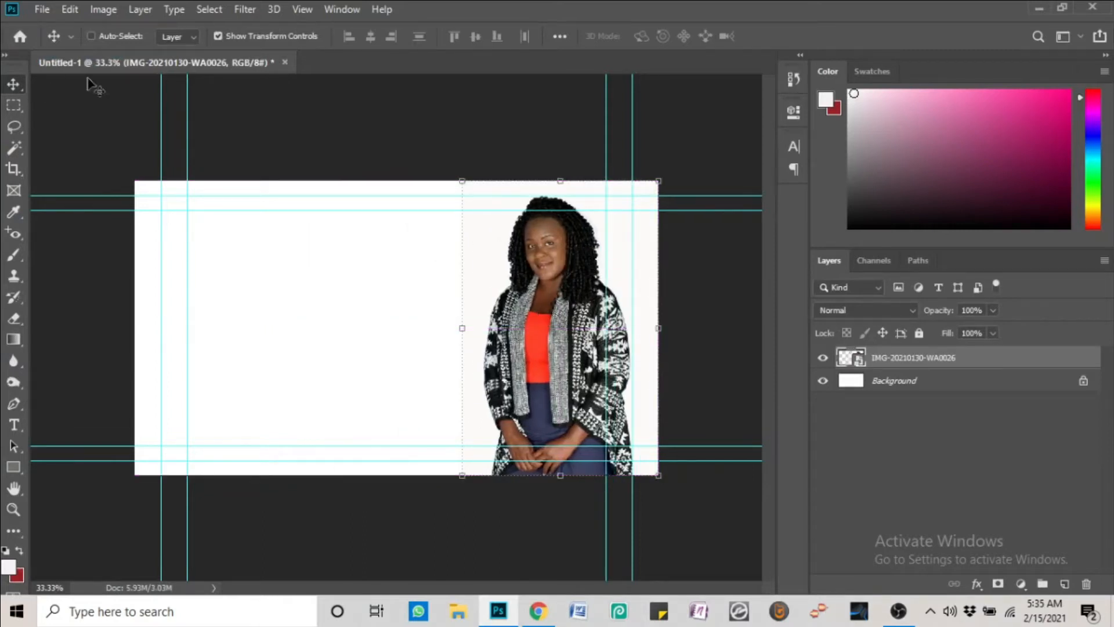
left_click(102, 9)
Apply Levels to the woman's photo with black input 7 and white input 224
mouse_move(220, 54)
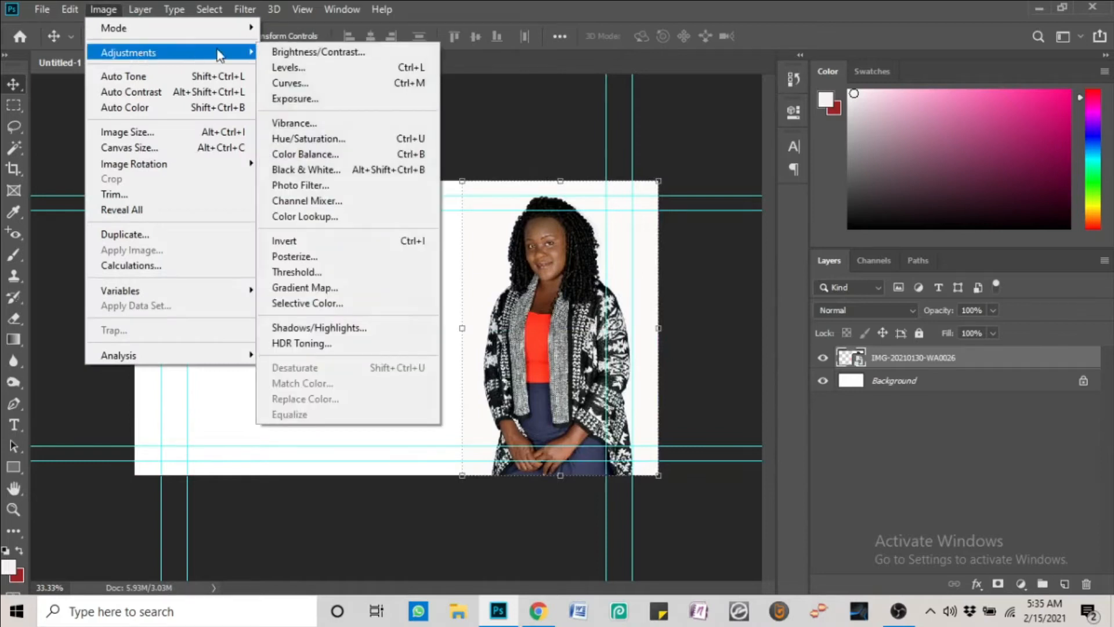
left_click(314, 67)
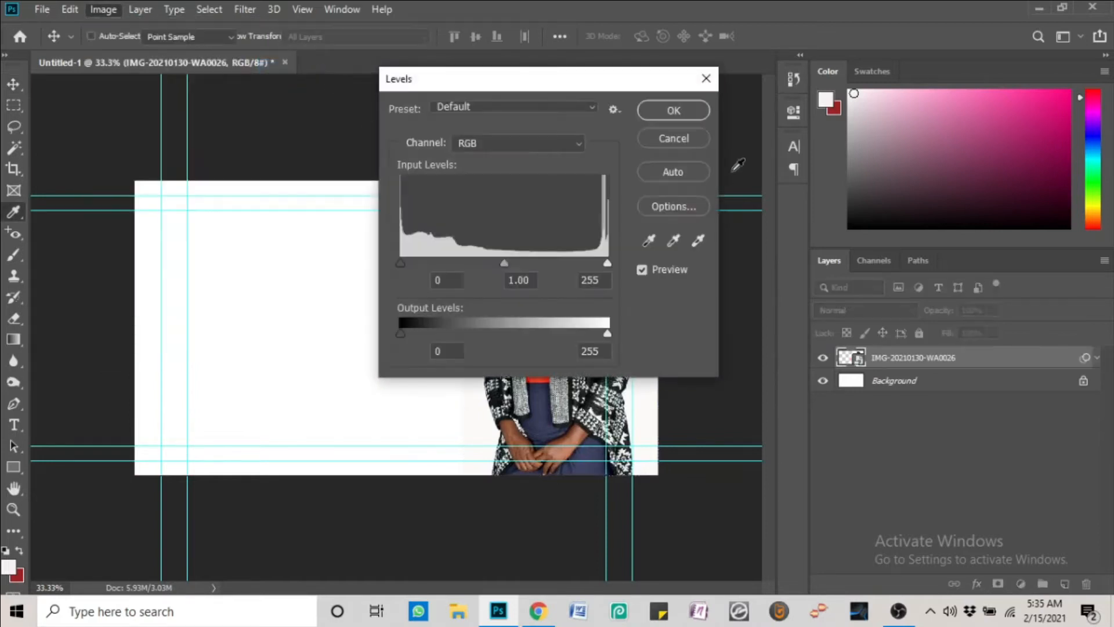
left_click_drag(519, 65, 839, 66)
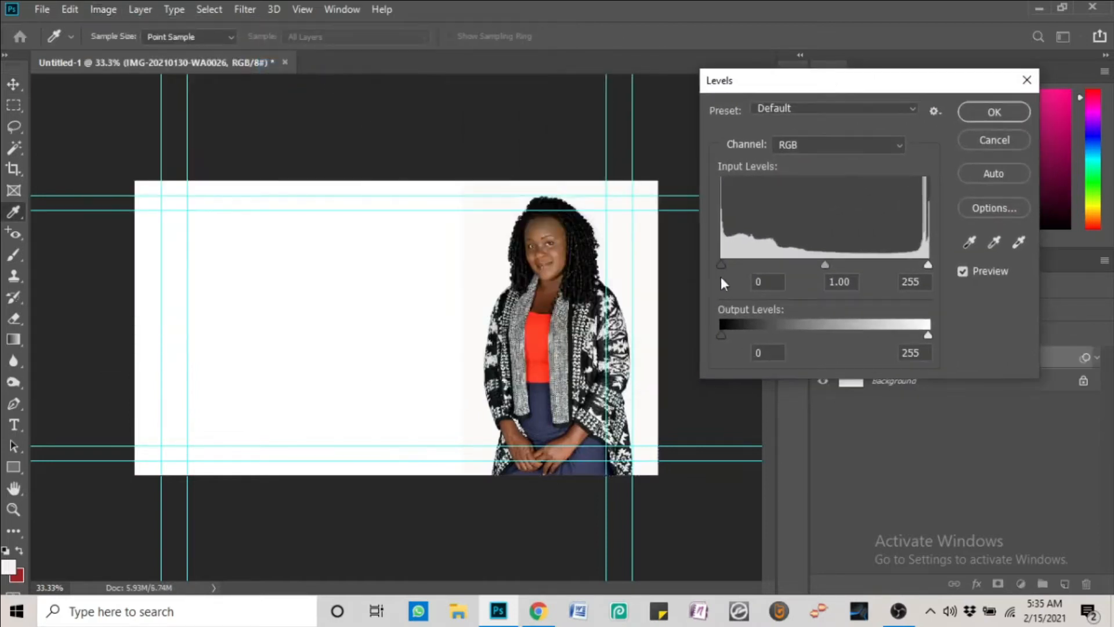
left_click_drag(722, 265, 731, 267)
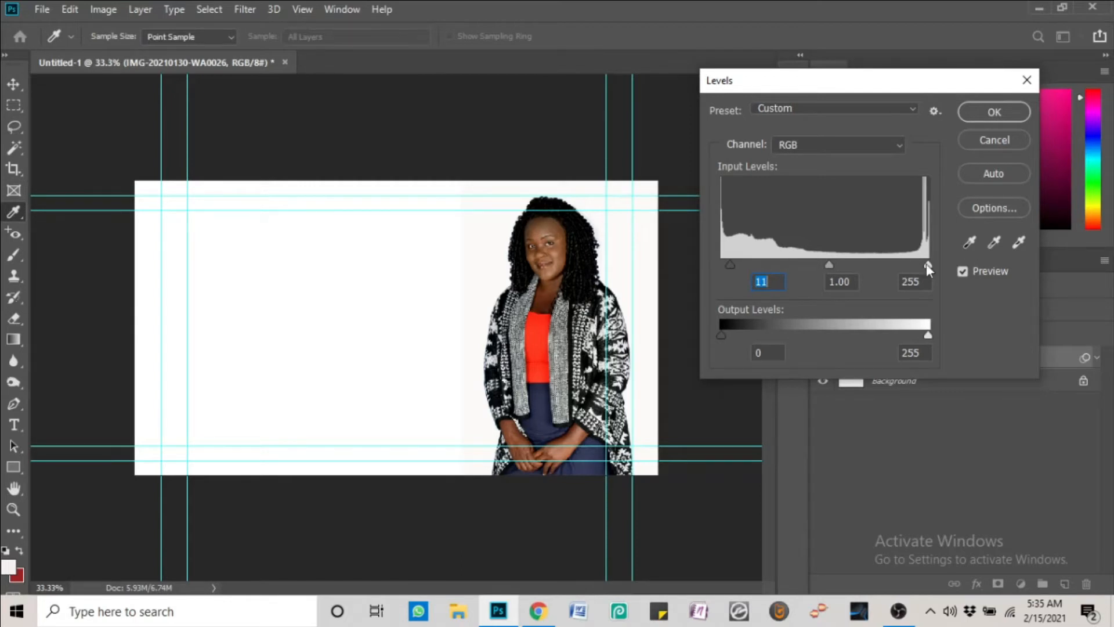
left_click_drag(926, 264, 911, 264)
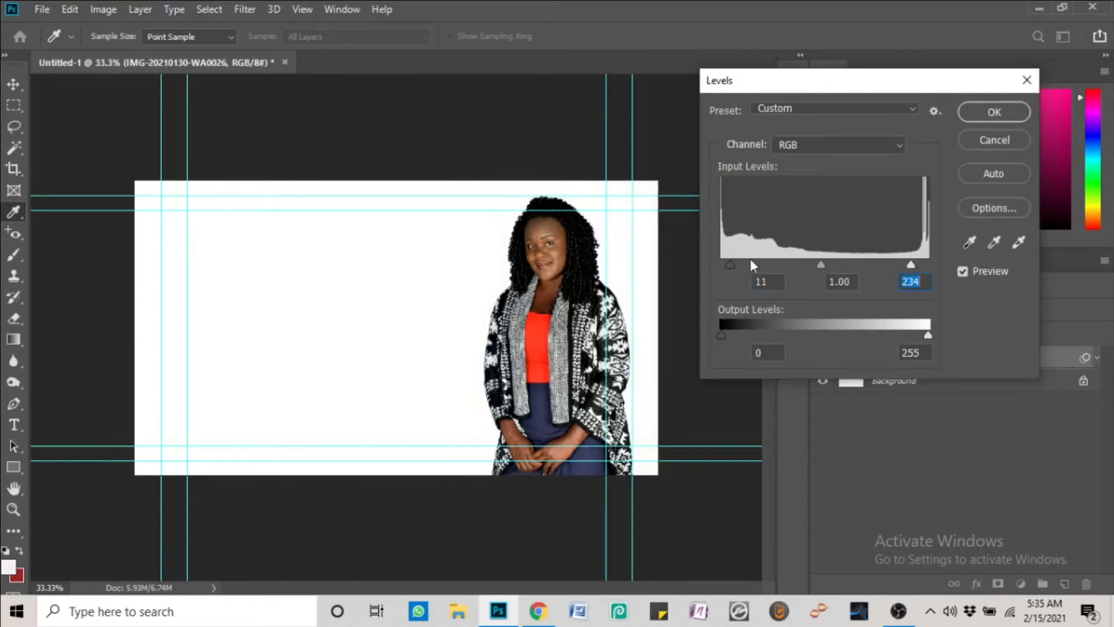
mouse_move(733, 263)
left_mouse_down()
mouse_move(758, 260)
mouse_move(730, 263)
left_mouse_up()
left_click_drag(913, 264, 903, 266)
left_click_drag(730, 266, 727, 262)
left_click(992, 111)
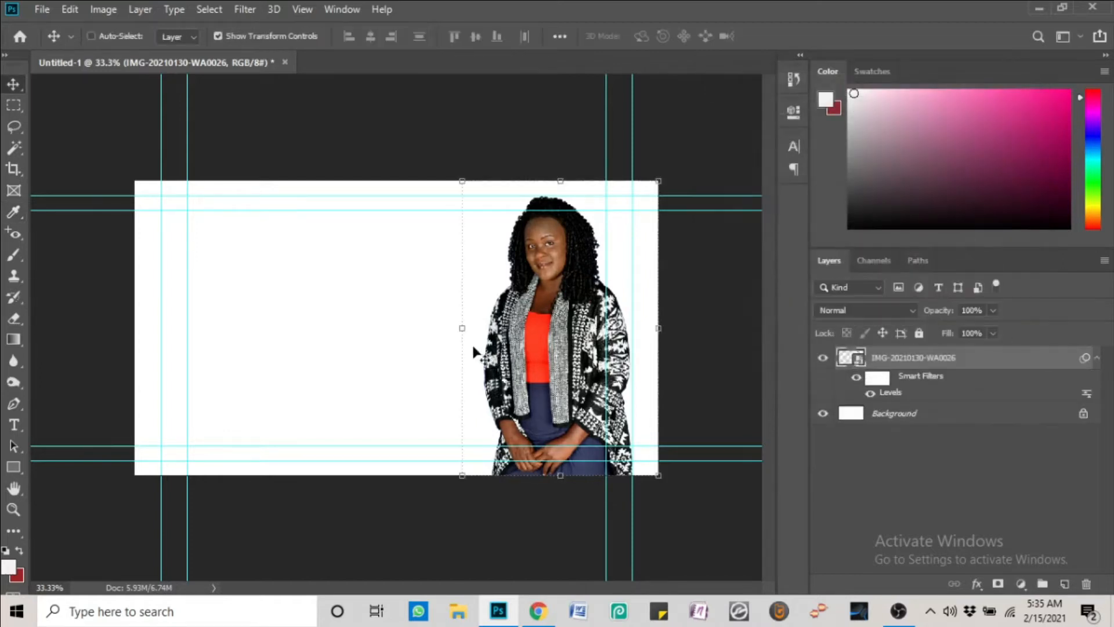
scroll(500, 363, "up", 1)
scroll(500, 363, "up", 1)
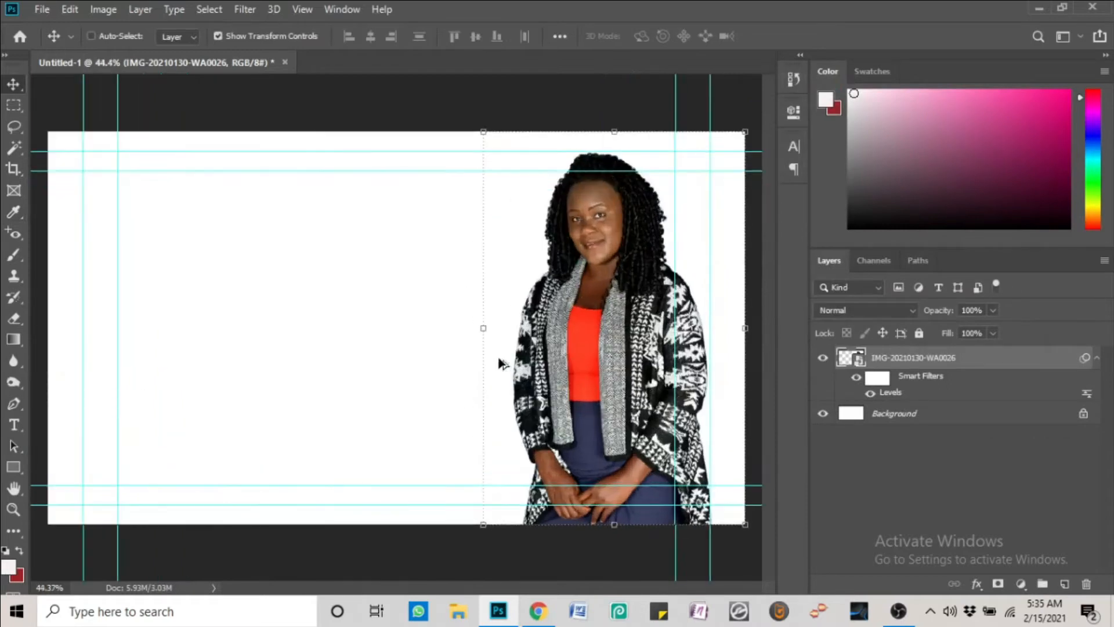
scroll(500, 363, "up", 1)
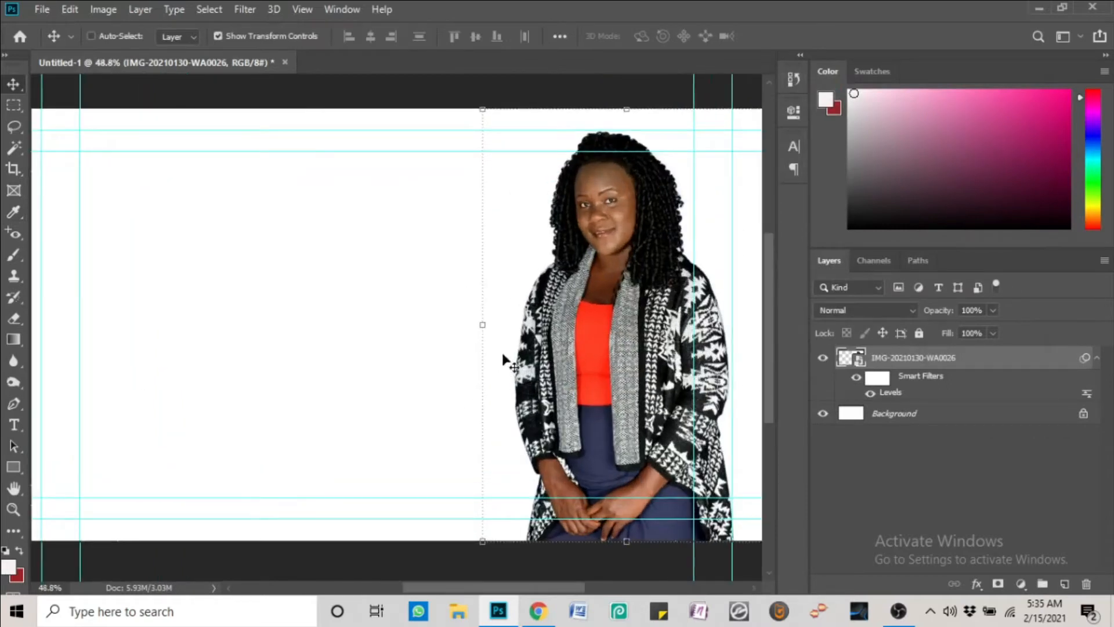
Select the woman's photo layer and apply Vibrance +30 with Saturation +6
right_click(608, 331)
left_click(622, 340)
left_click(102, 9)
mouse_move(113, 52)
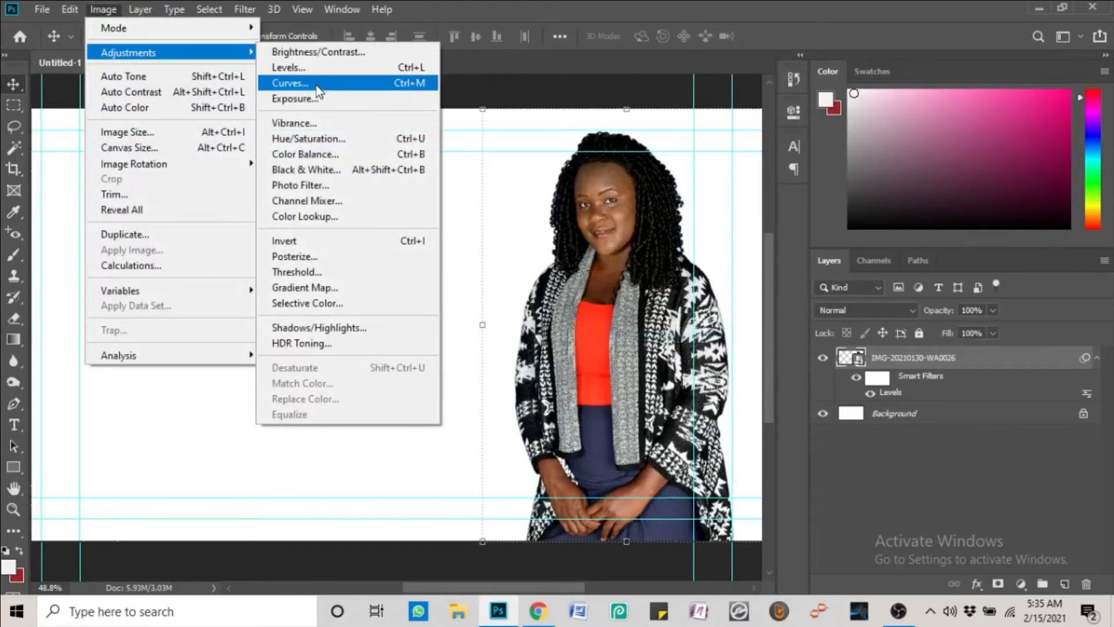
left_click(320, 122)
left_click_drag(567, 144, 985, 172)
left_click_drag(928, 224, 949, 222)
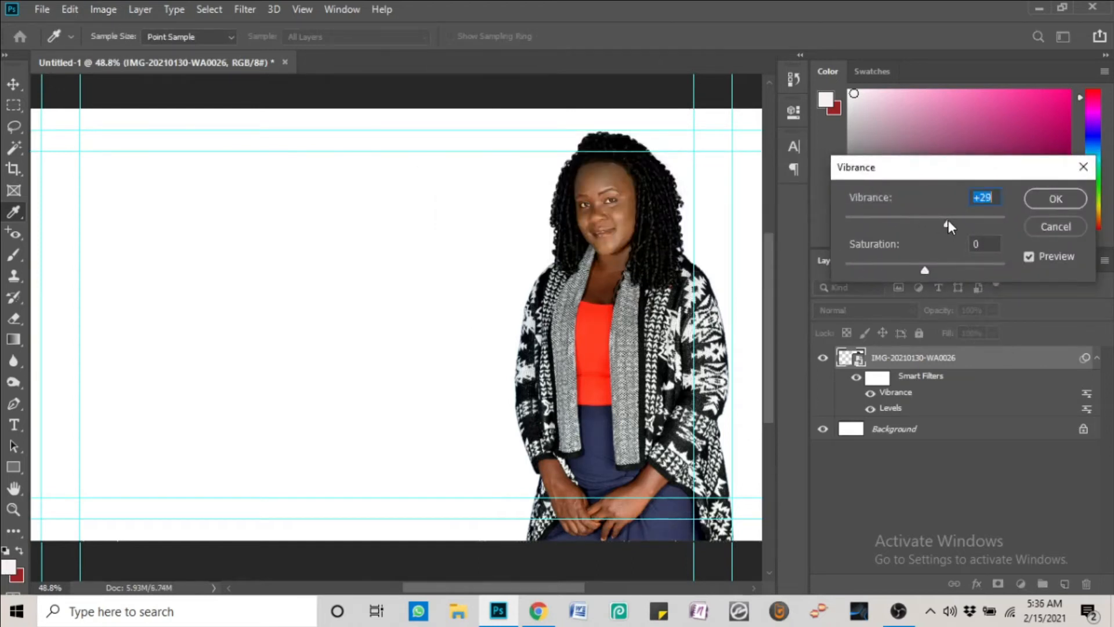
left_click_drag(928, 270, 931, 272)
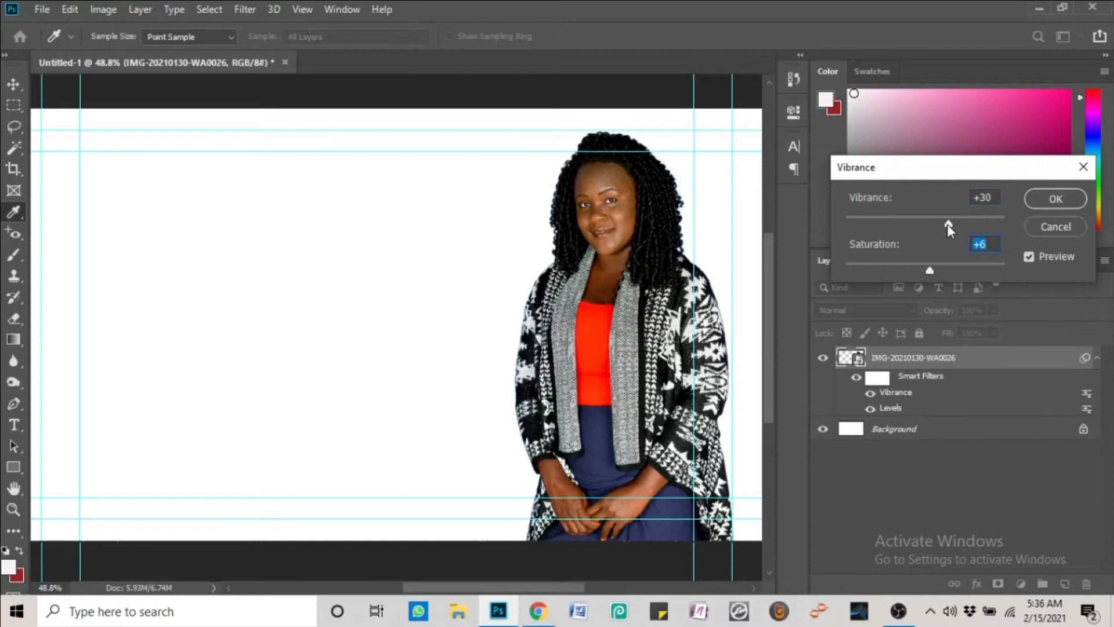
left_click(1056, 199)
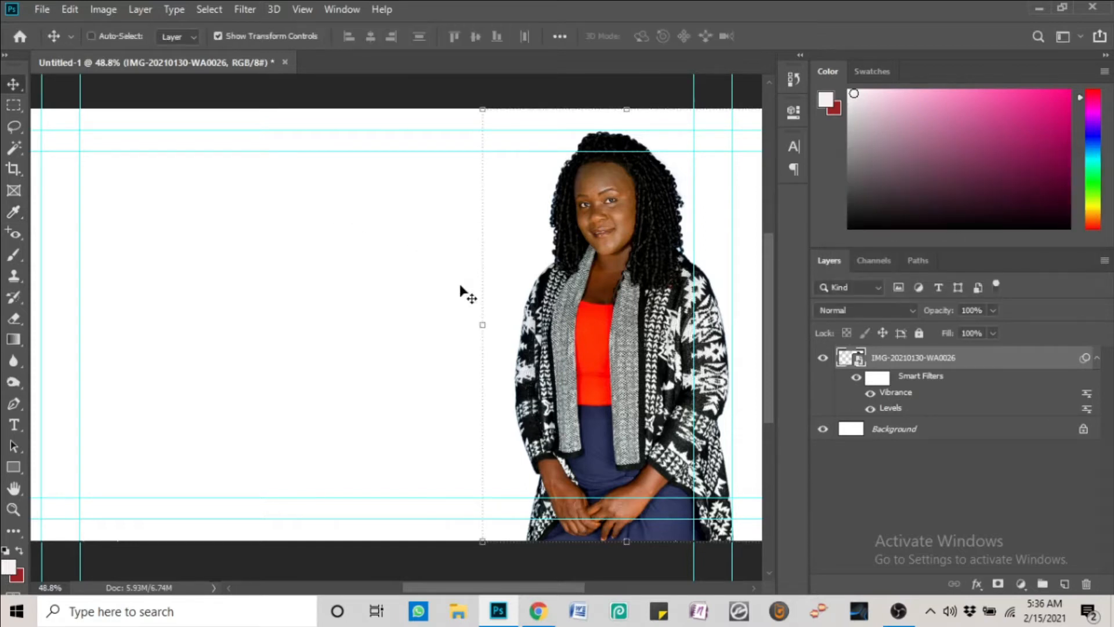
scroll(676, 343, "down", 1)
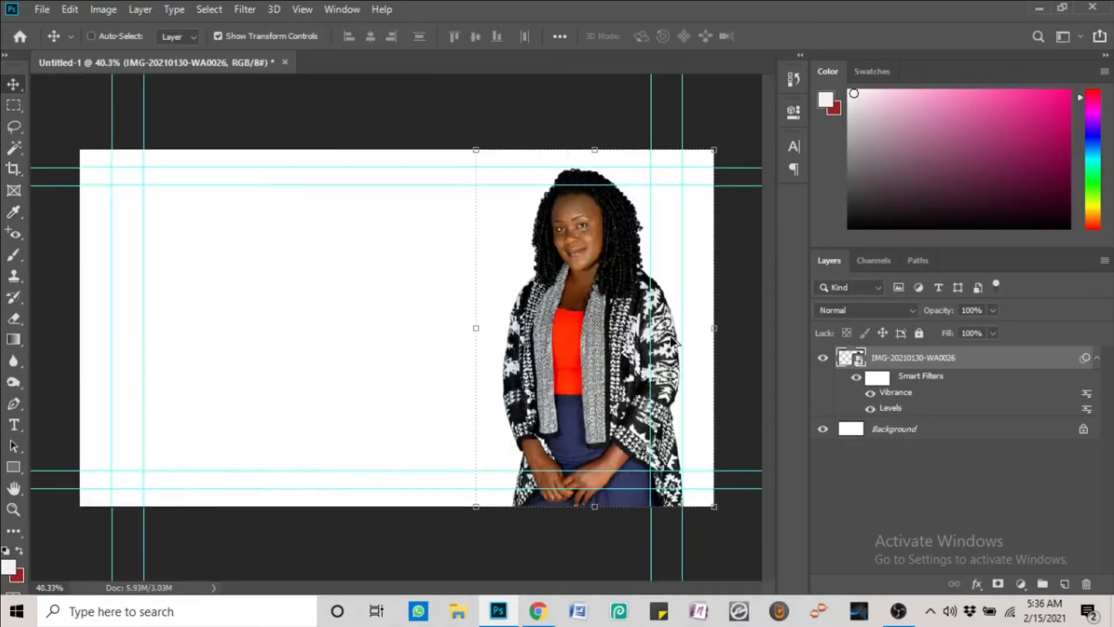
scroll(481, 344, "up", 1)
scroll(481, 344, "up", 1)
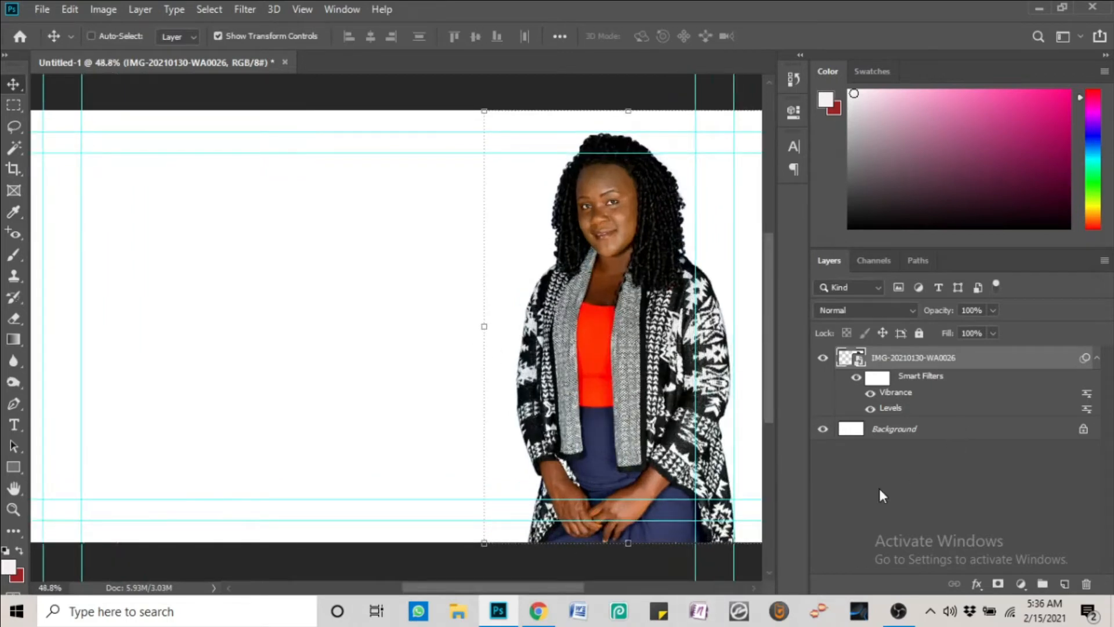
Glance at the Gmail message in Chrome and return to the Photoshop document
left_click(538, 610)
left_click(1018, 9)
mouse_move(506, 588)
left_mouse_down()
mouse_move(486, 592)
mouse_move(507, 595)
left_mouse_up()
Type 'Clense Me' on the canvas in 72 pt Bickley Script LET and move it left of the woman
left_click(14, 425)
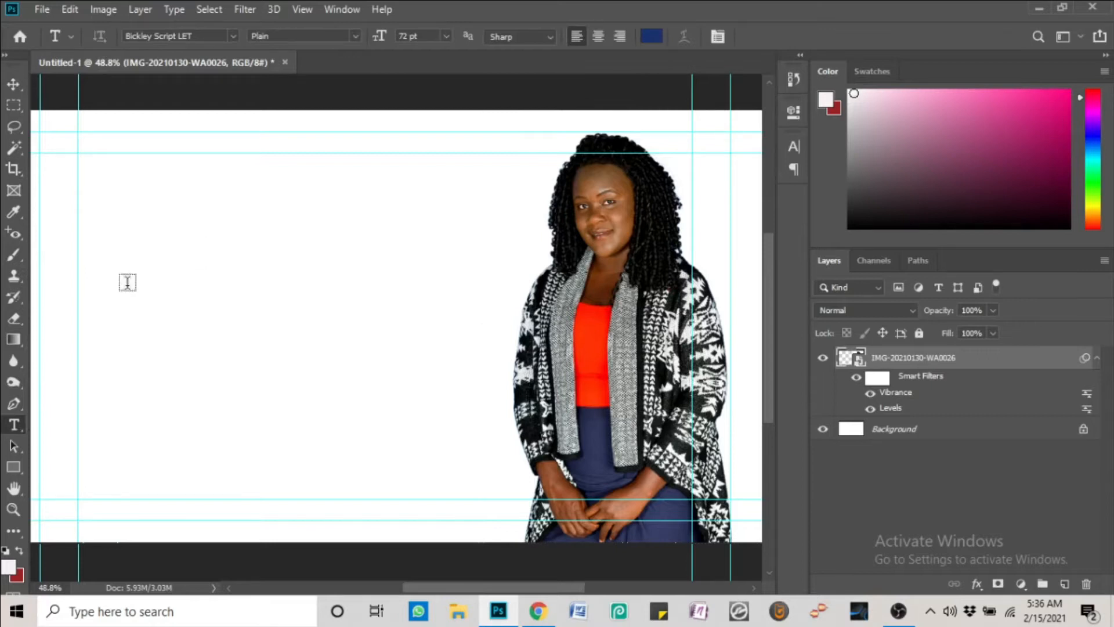
left_click(171, 265)
left_click(171, 266)
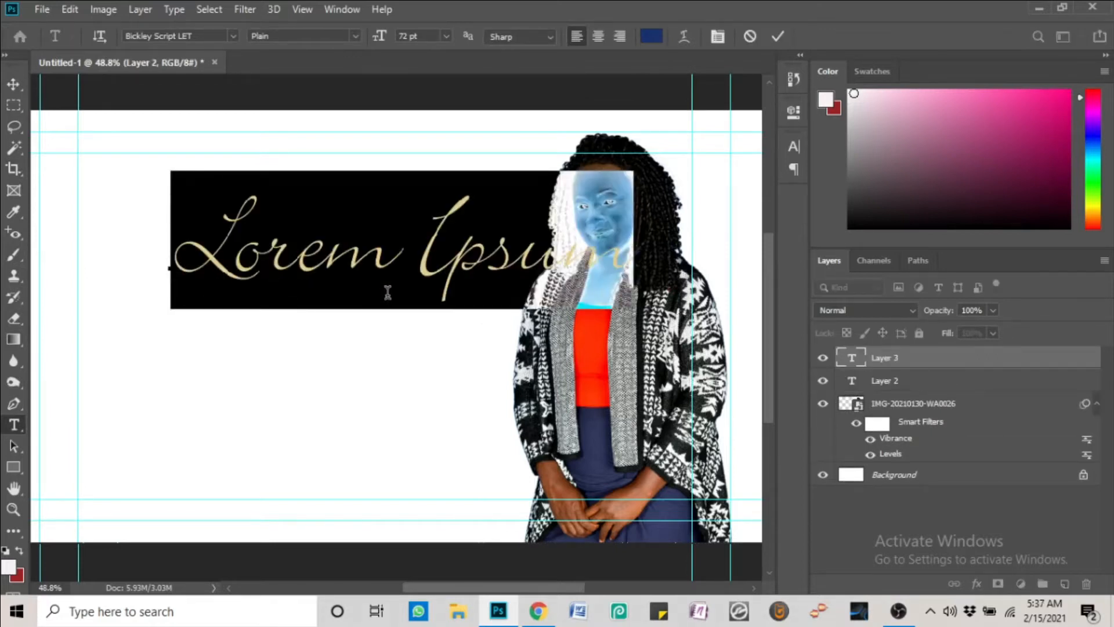
type("T")
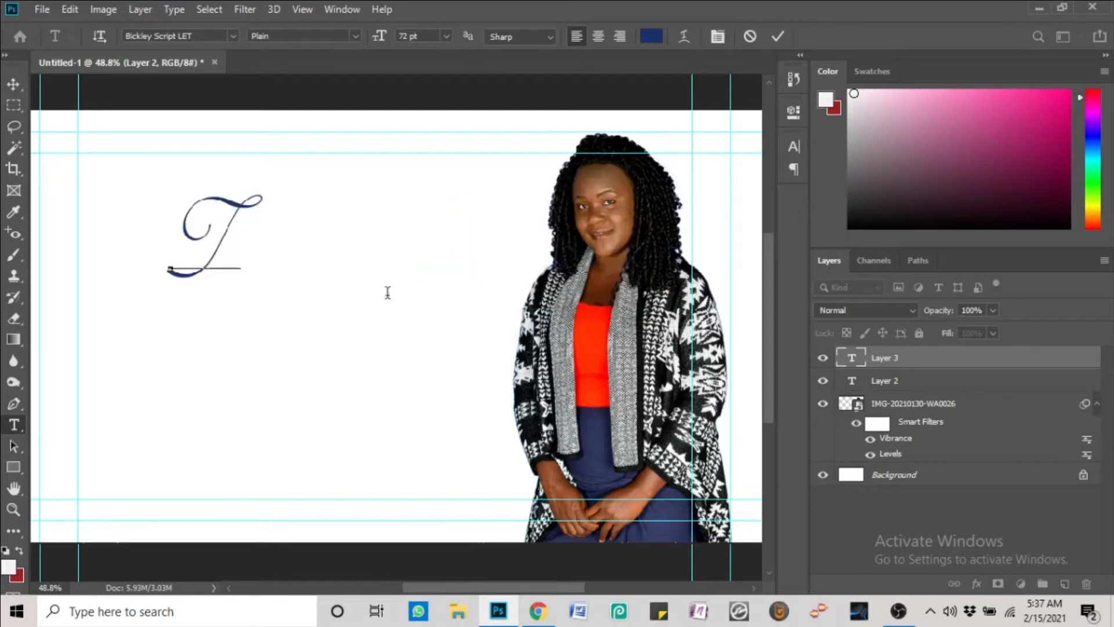
key("BackSpace")
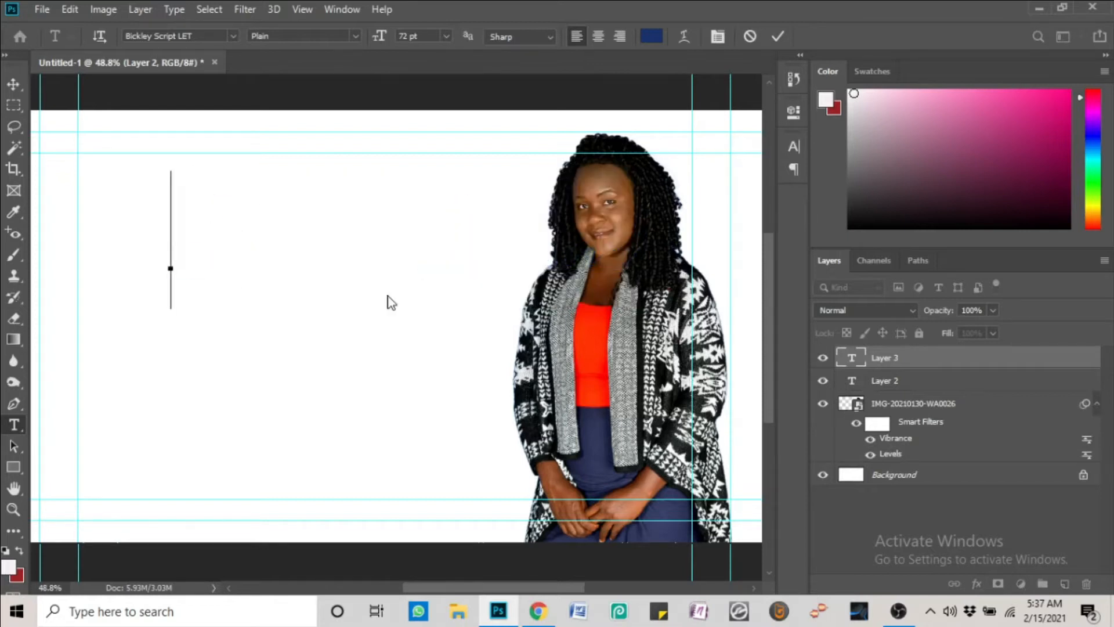
type("Cle")
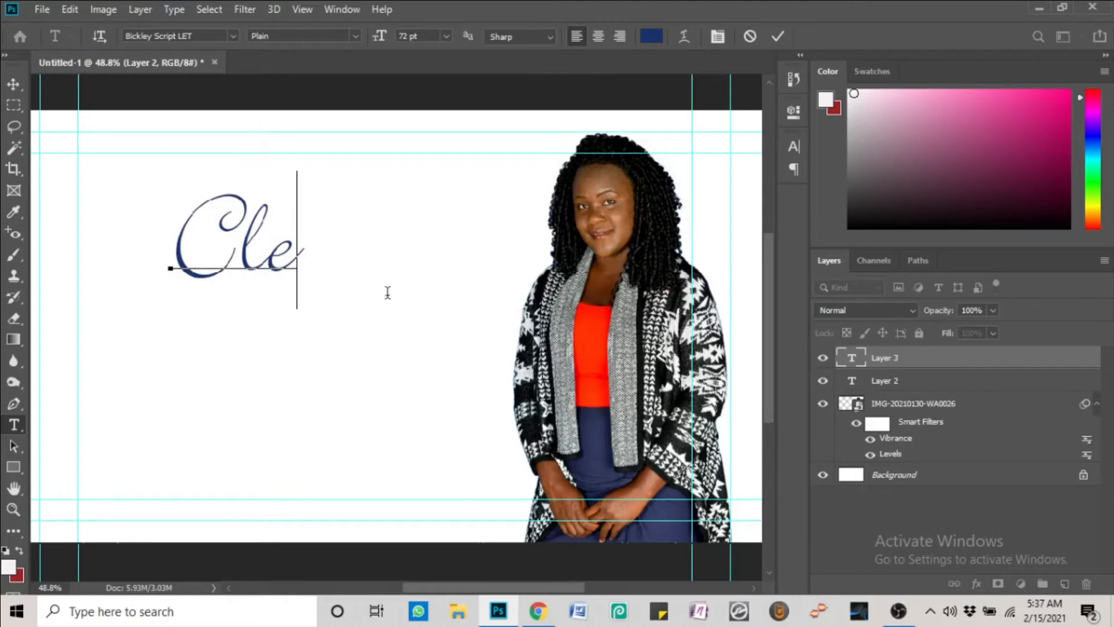
type("nse Me")
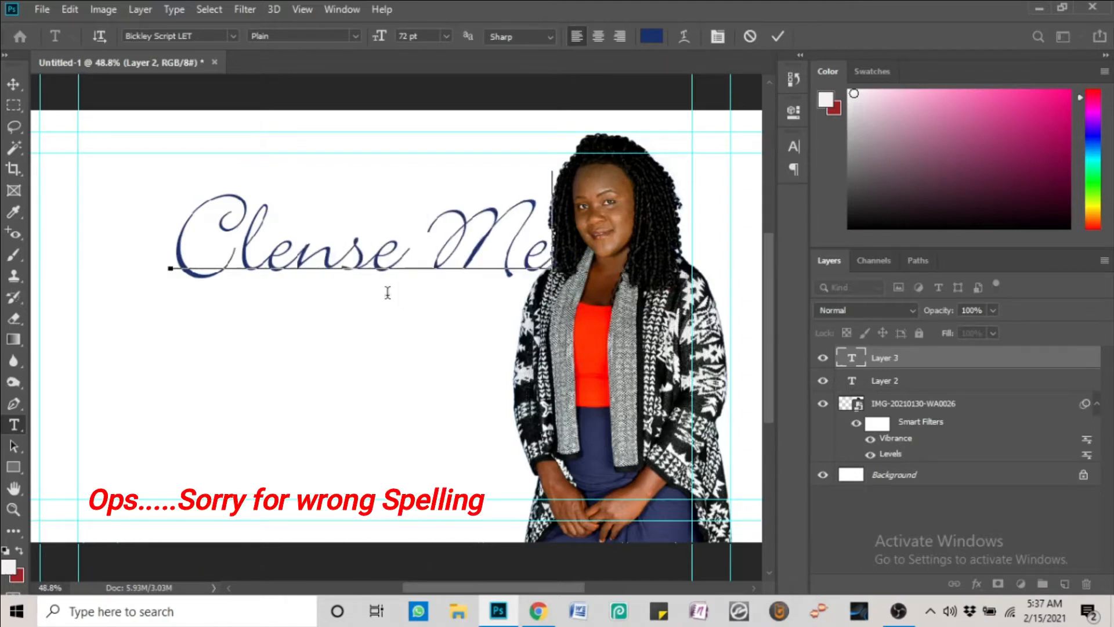
left_click(13, 84)
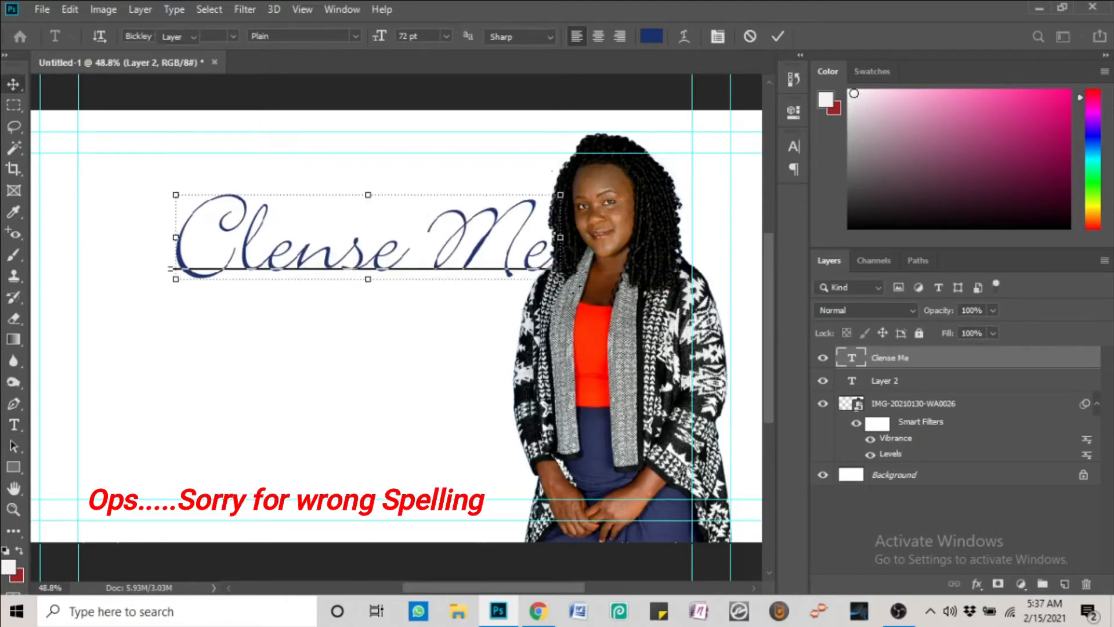
left_click_drag(503, 246, 424, 303)
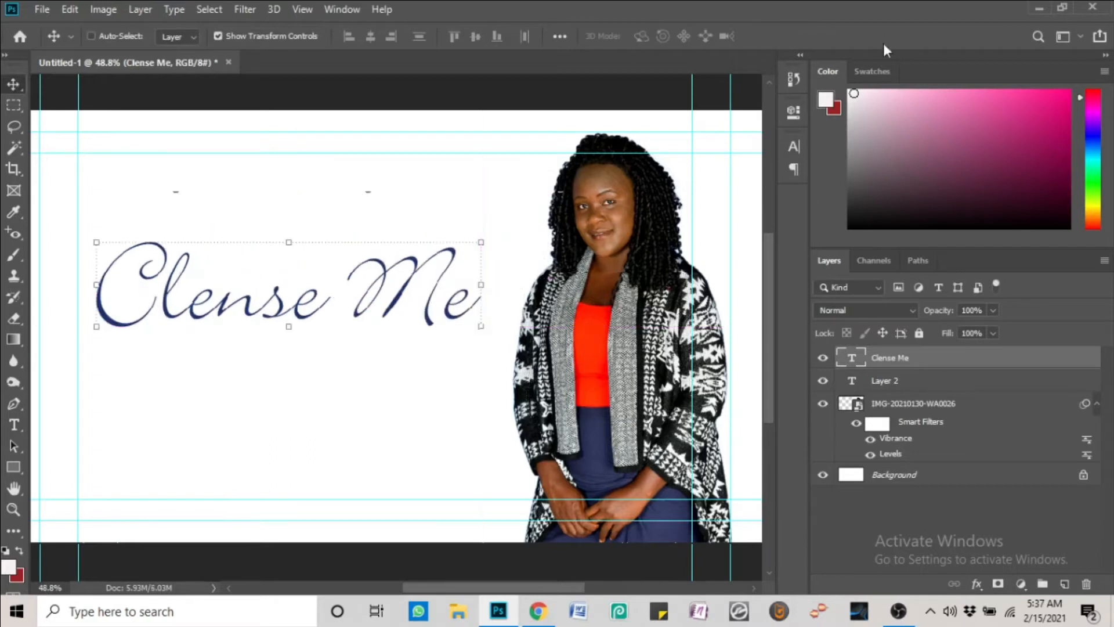
Set the title font to Lato Black with All Caps enabled
left_click(795, 144)
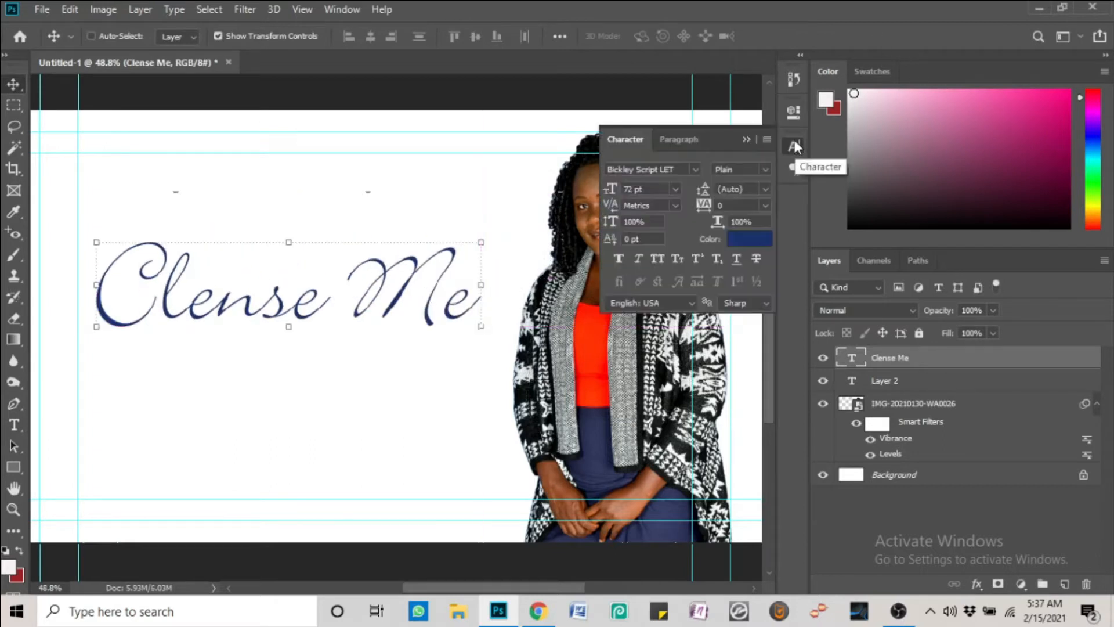
left_click(696, 168)
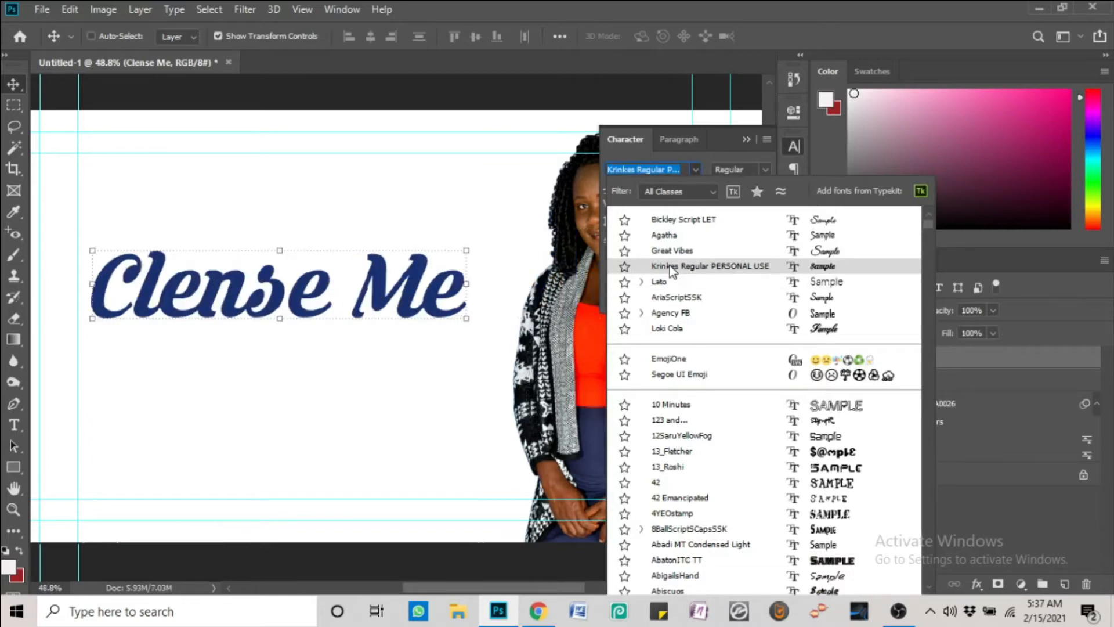
left_click(672, 278)
left_click(766, 170)
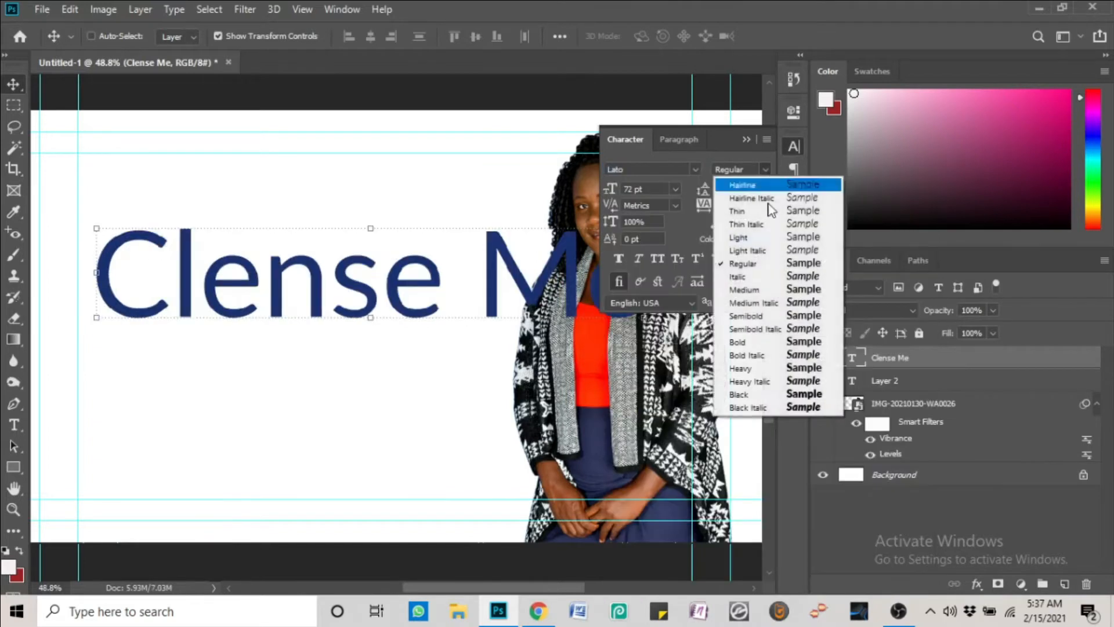
left_click(764, 392)
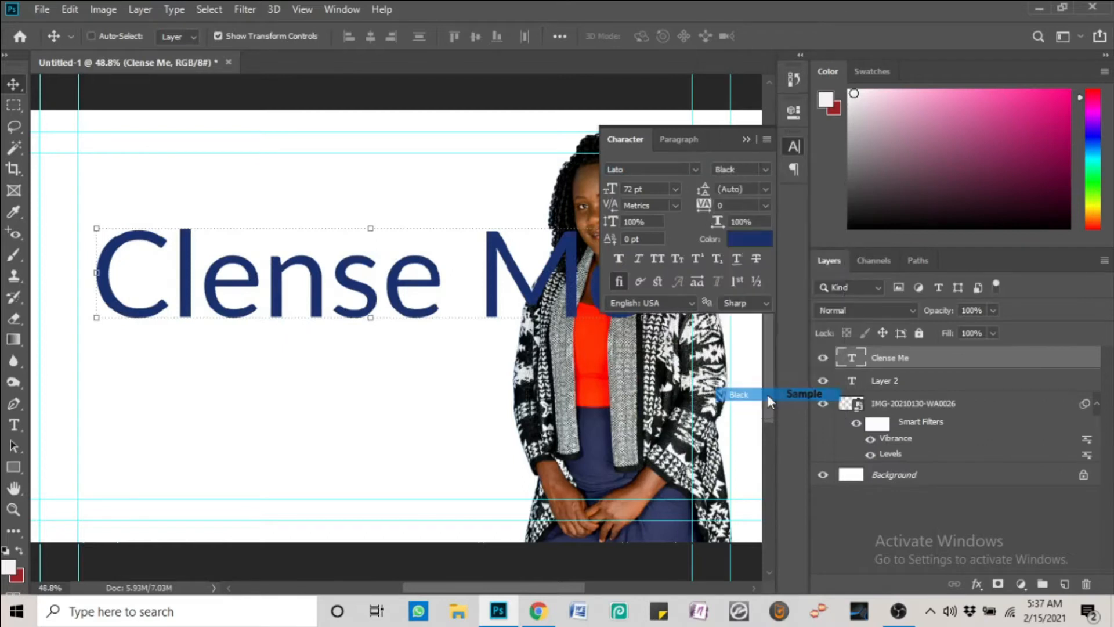
left_click(658, 260)
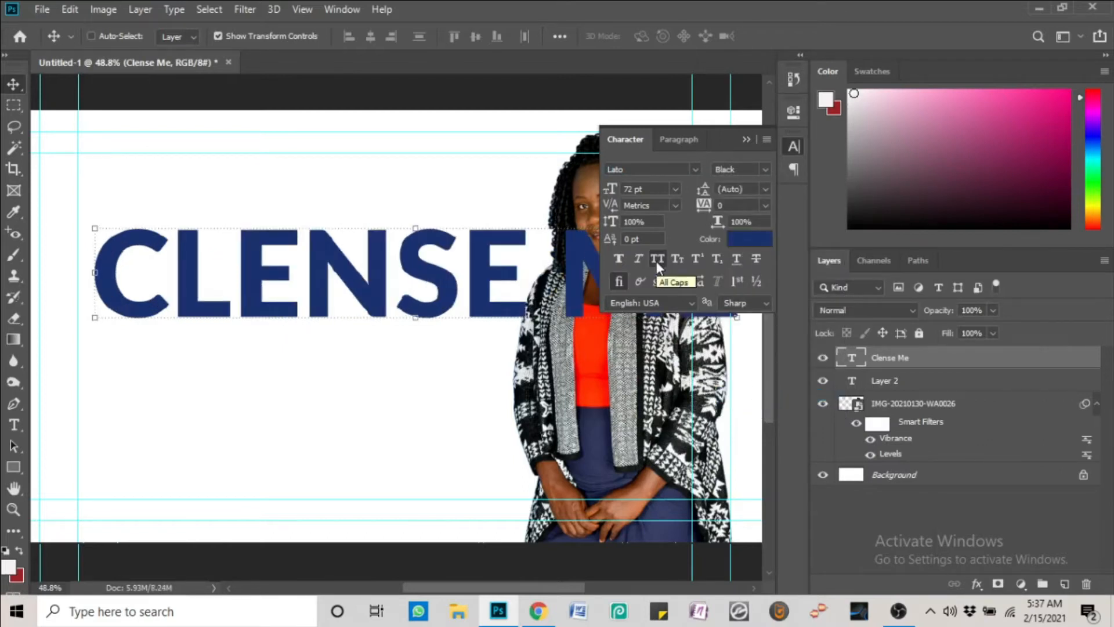
Shrink CLENSE ME to about 65% and position it clear of the woman's photo
left_click_drag(602, 279, 585, 296)
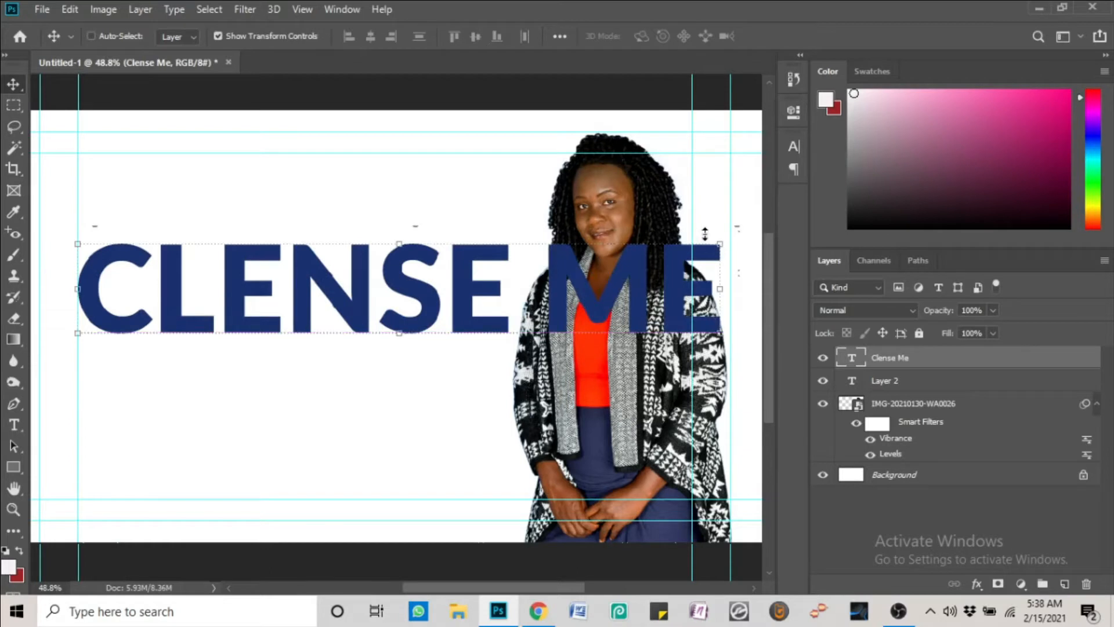
left_click_drag(724, 238, 503, 270)
left_click_drag(372, 296, 408, 293)
key("Return")
left_click(792, 147)
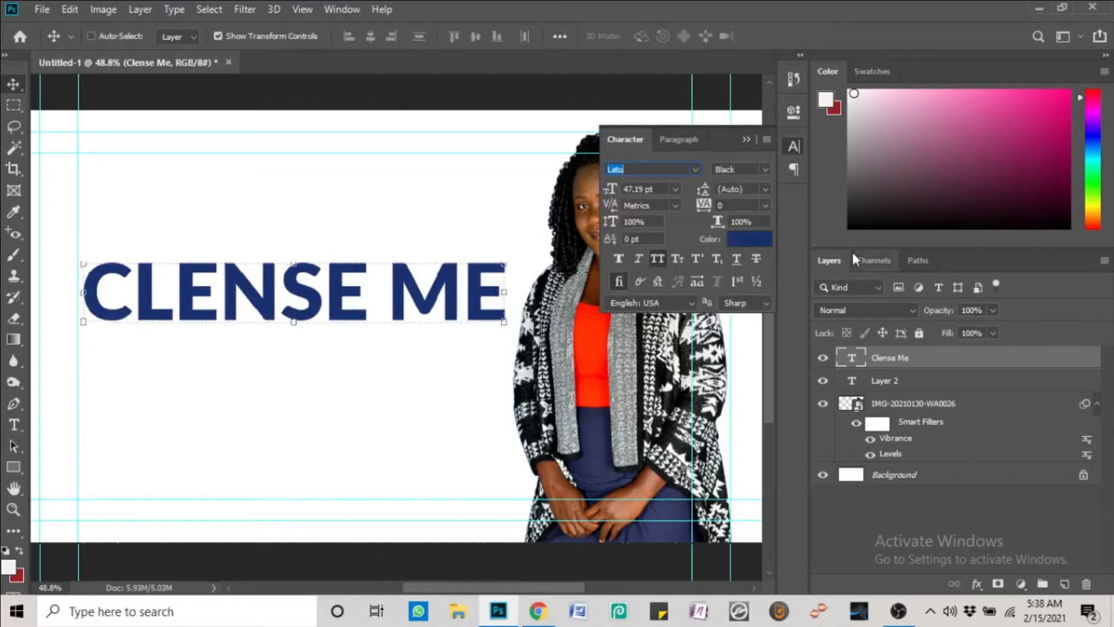
Add a Color Overlay to CLENSE ME in orange-red #ff3100 sampled from the woman's top
right_click(896, 358)
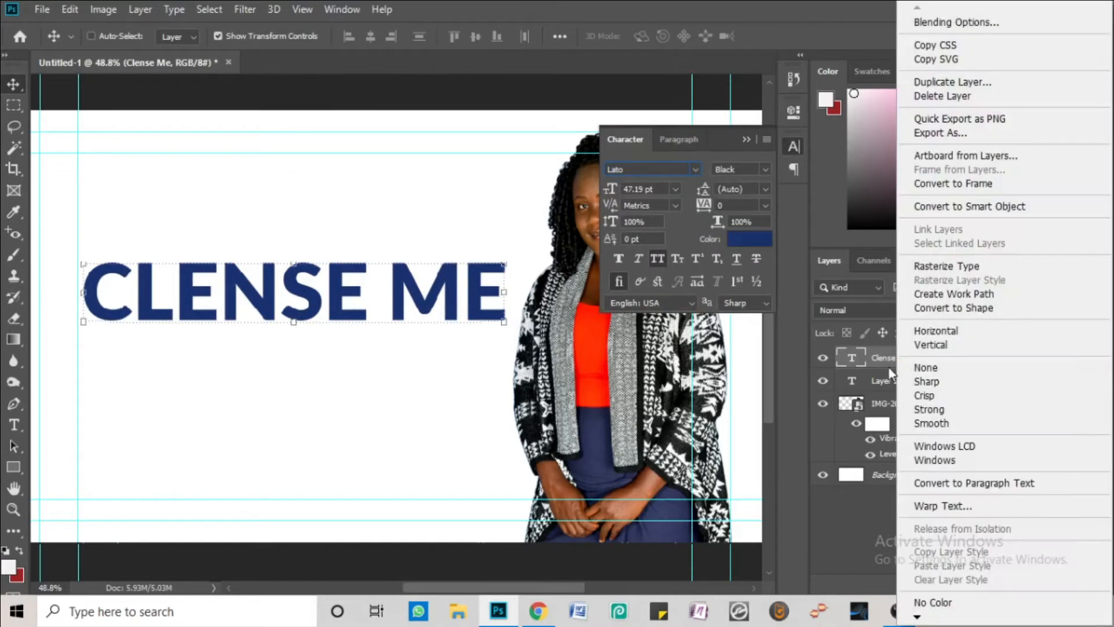
left_click(747, 137)
left_click(748, 140)
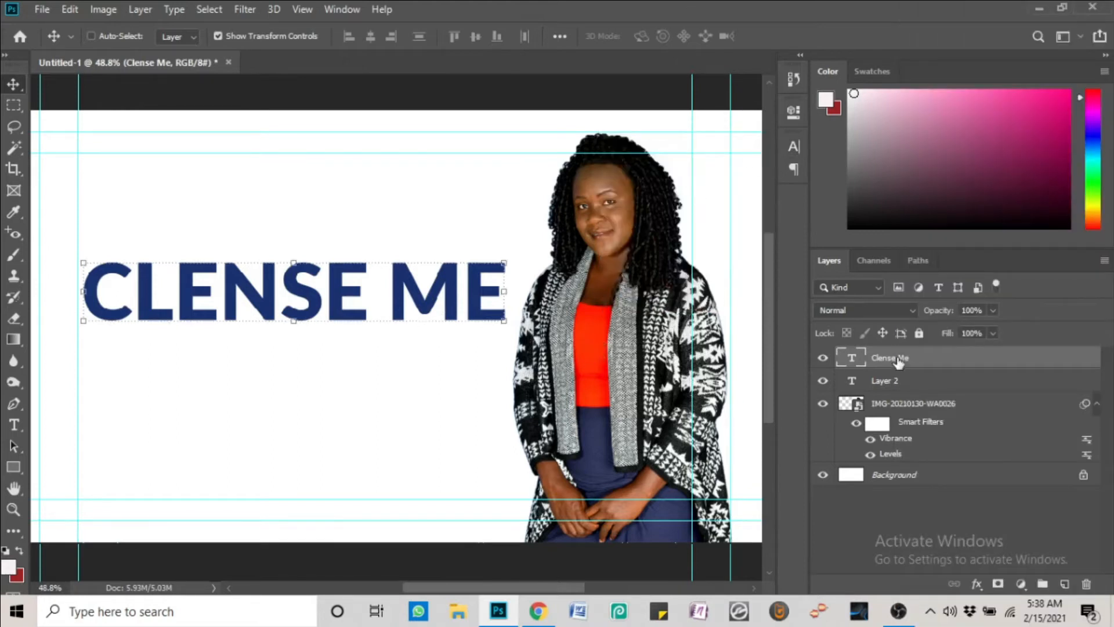
right_click(983, 365)
key("Escape")
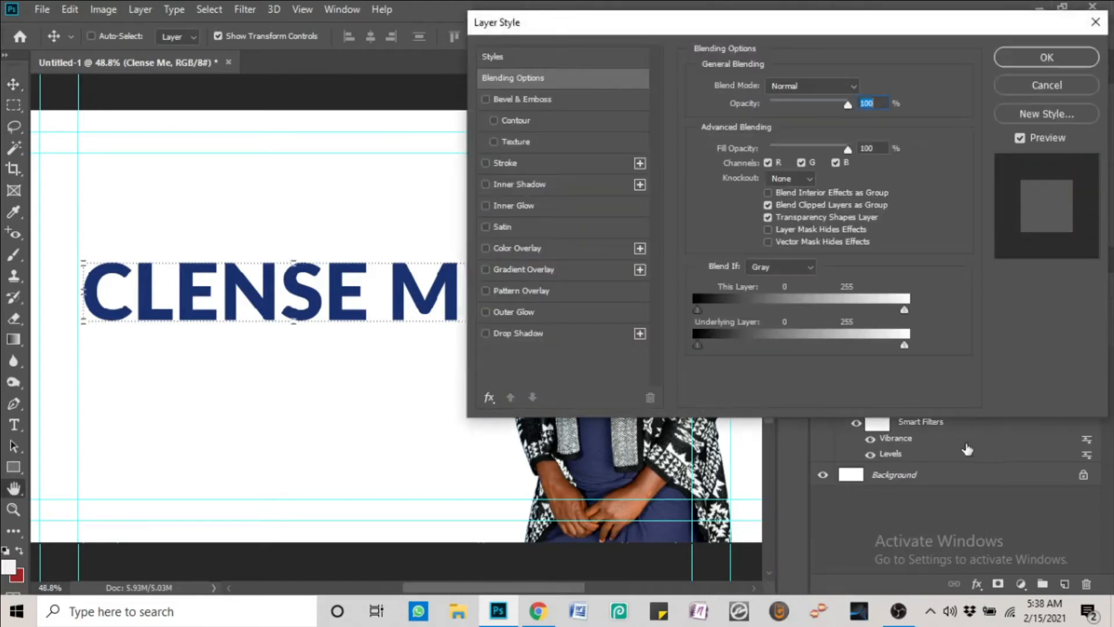
left_click_drag(828, 29, 948, 23)
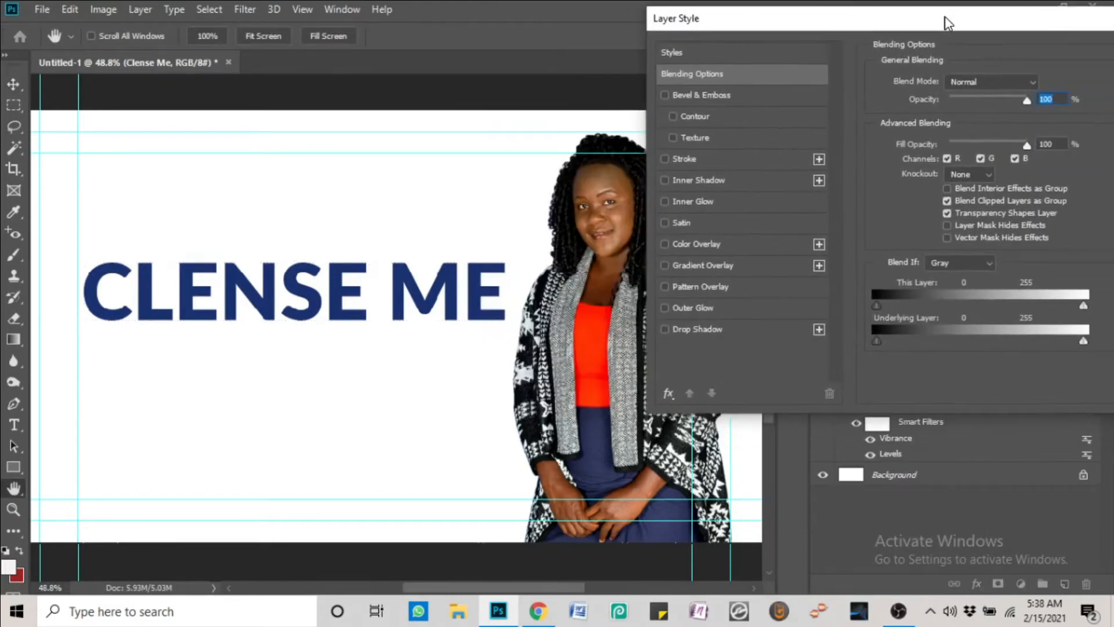
left_click(663, 242)
left_click(1039, 85)
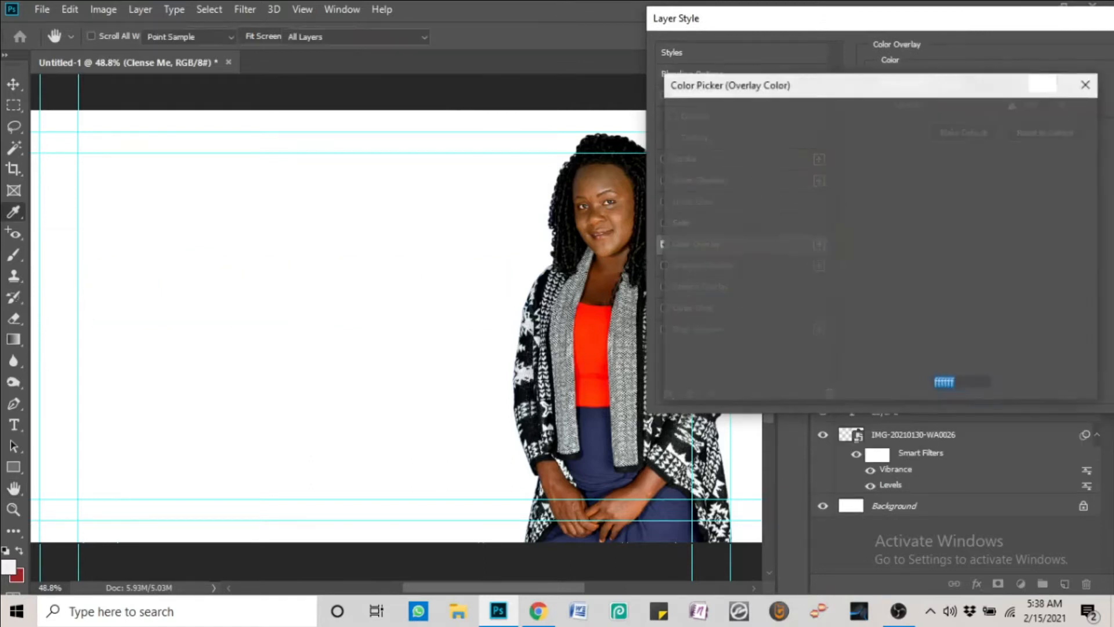
left_click(594, 336)
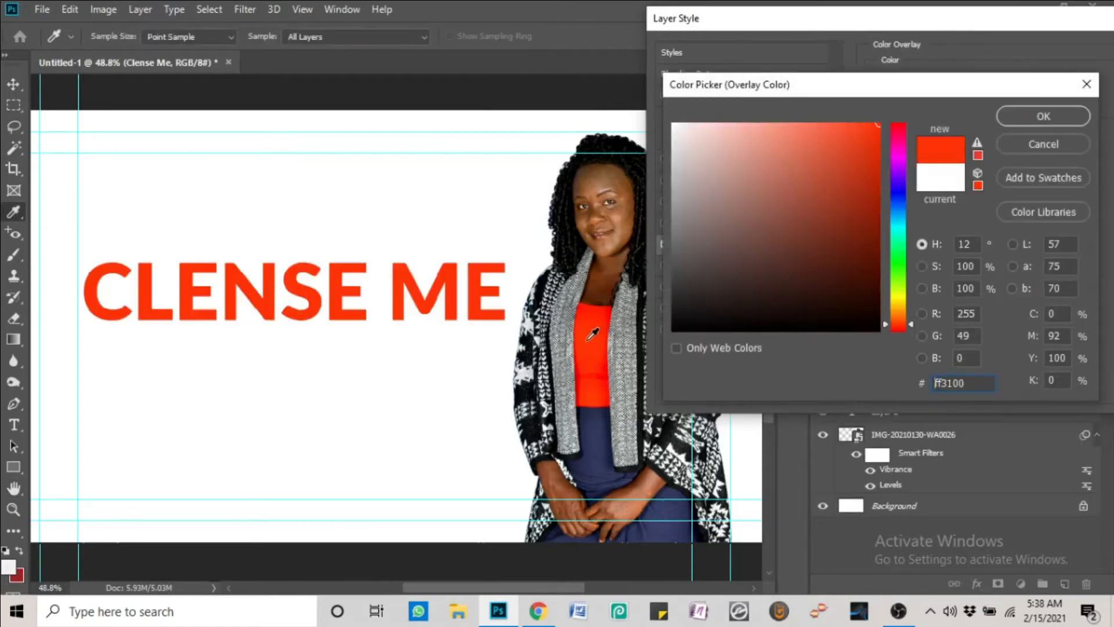
left_click(1068, 115)
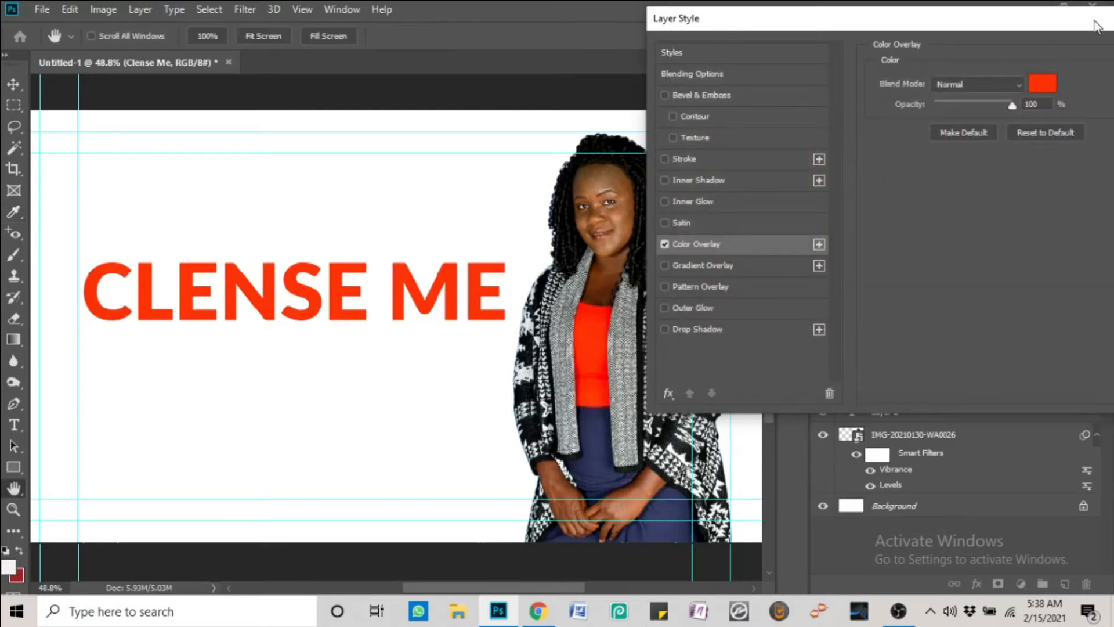
left_click_drag(1097, 26, 731, 56)
Accept the orange overlay style and reopen the title layer's Blending Options
left_click(820, 87)
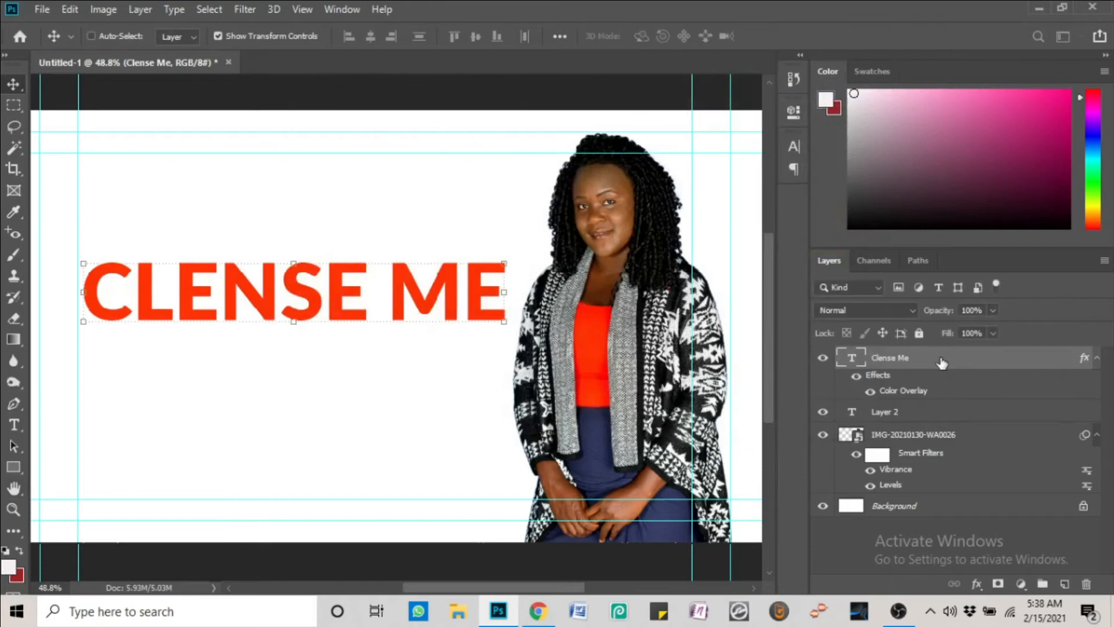
right_click(941, 360)
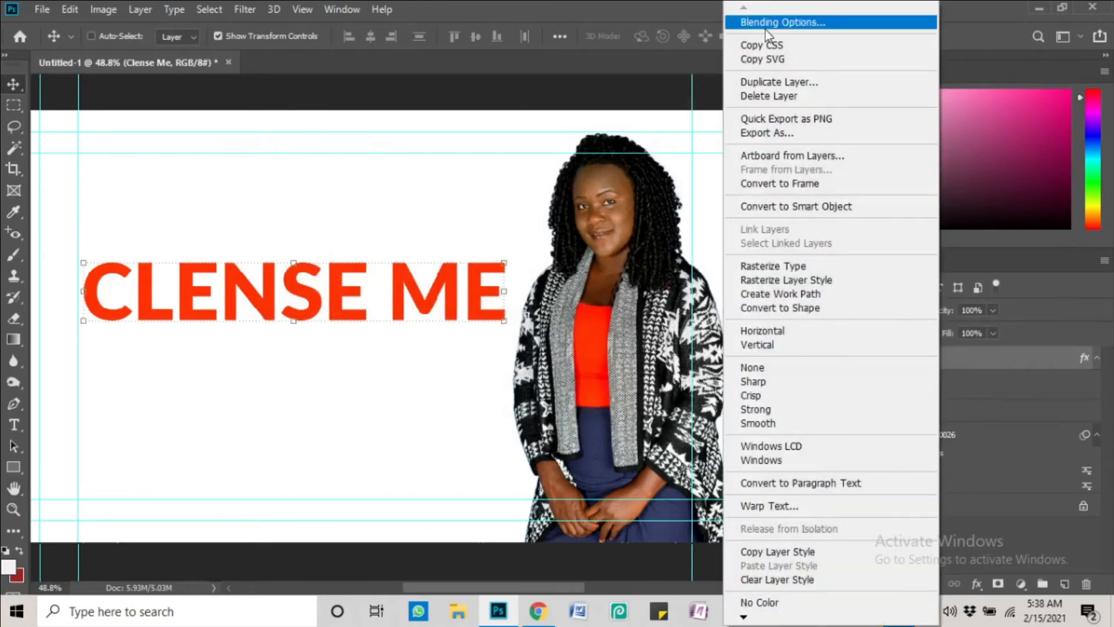
left_click(765, 27)
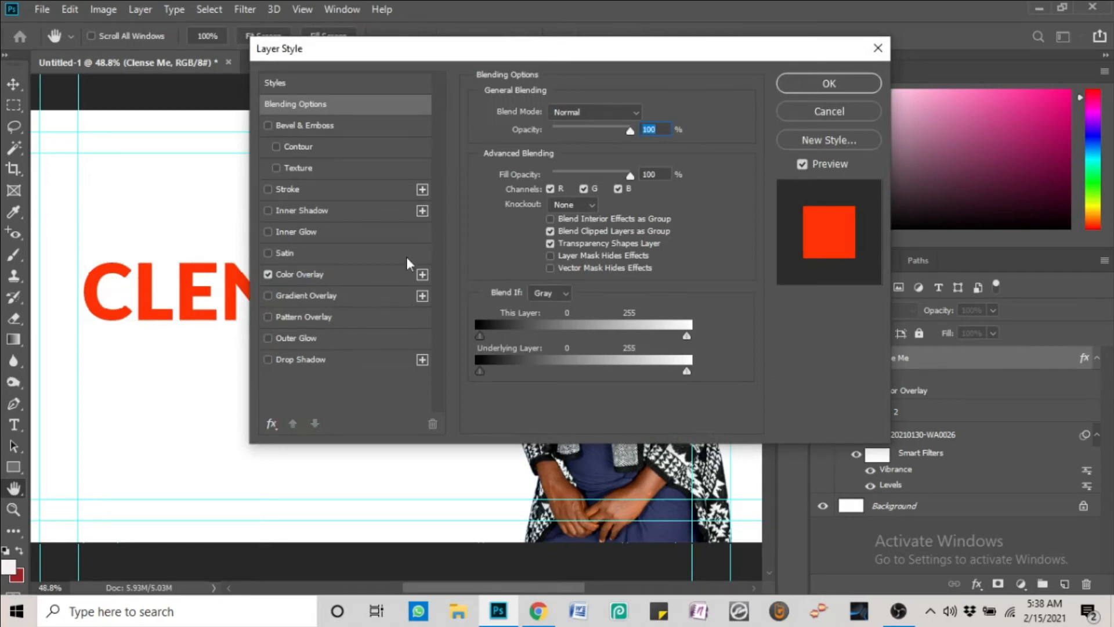
left_click(824, 83)
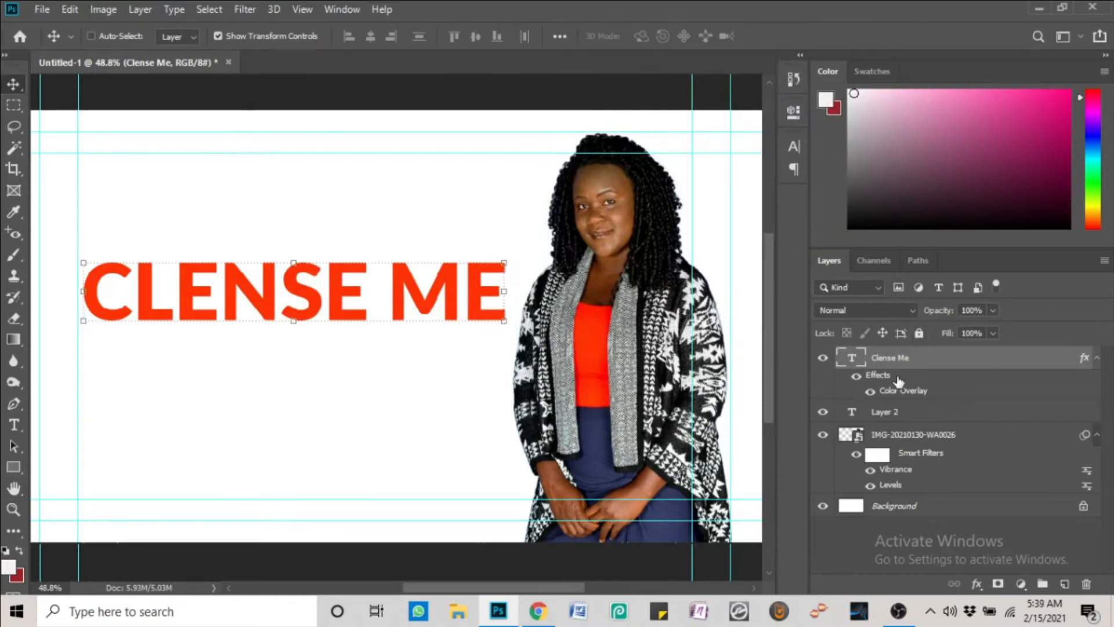
right_click(896, 359)
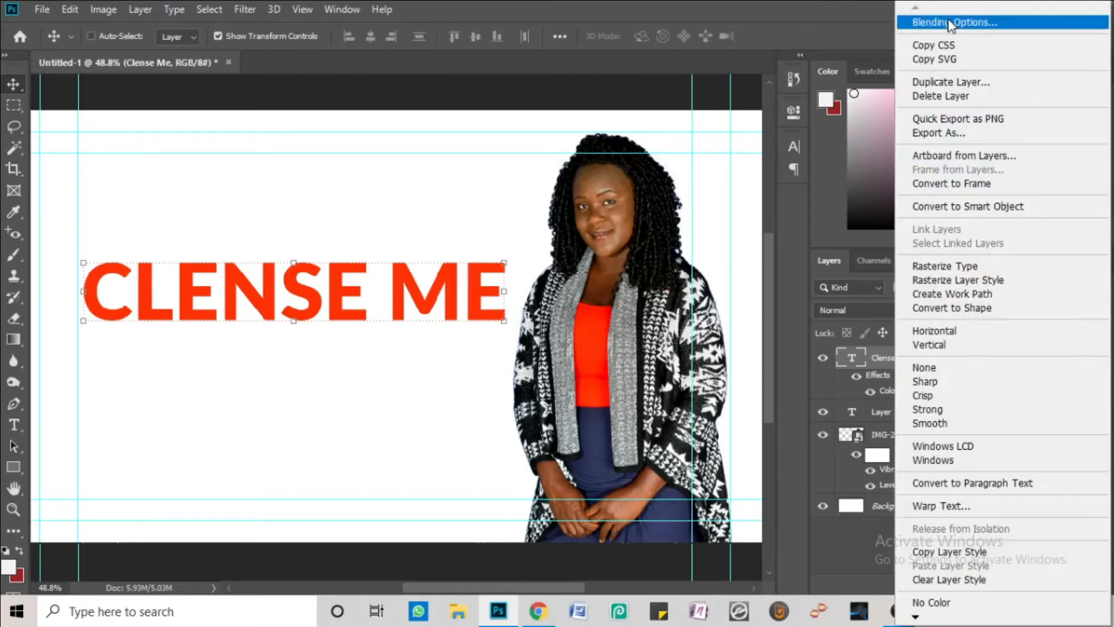
left_click(951, 7)
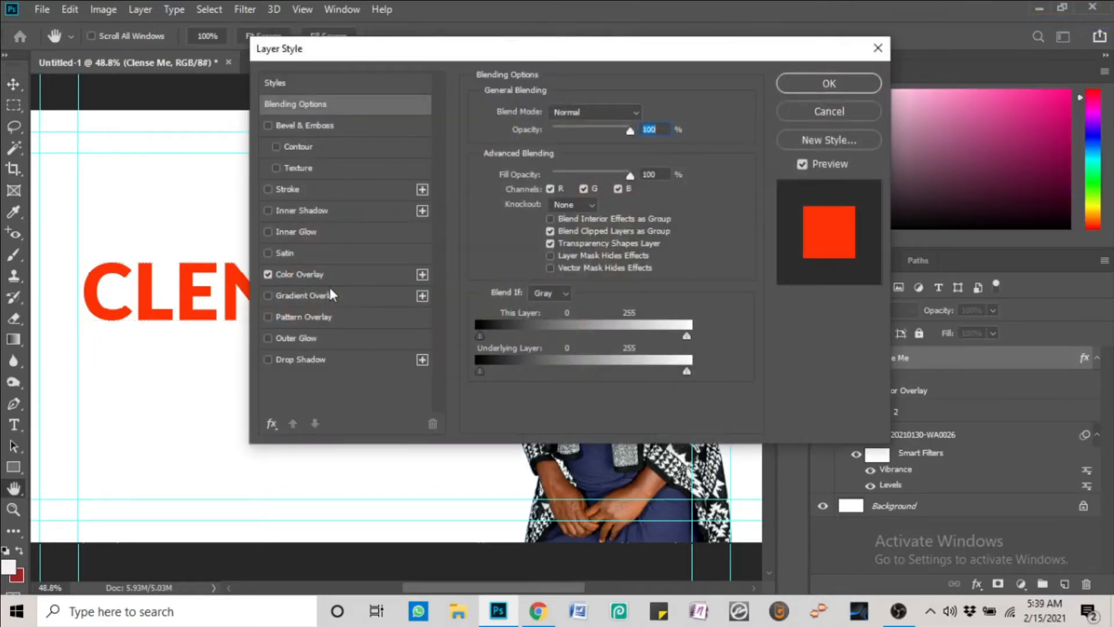
Change the Color Overlay to navy #363c66 sampled from the woman's skirt
left_click(305, 274)
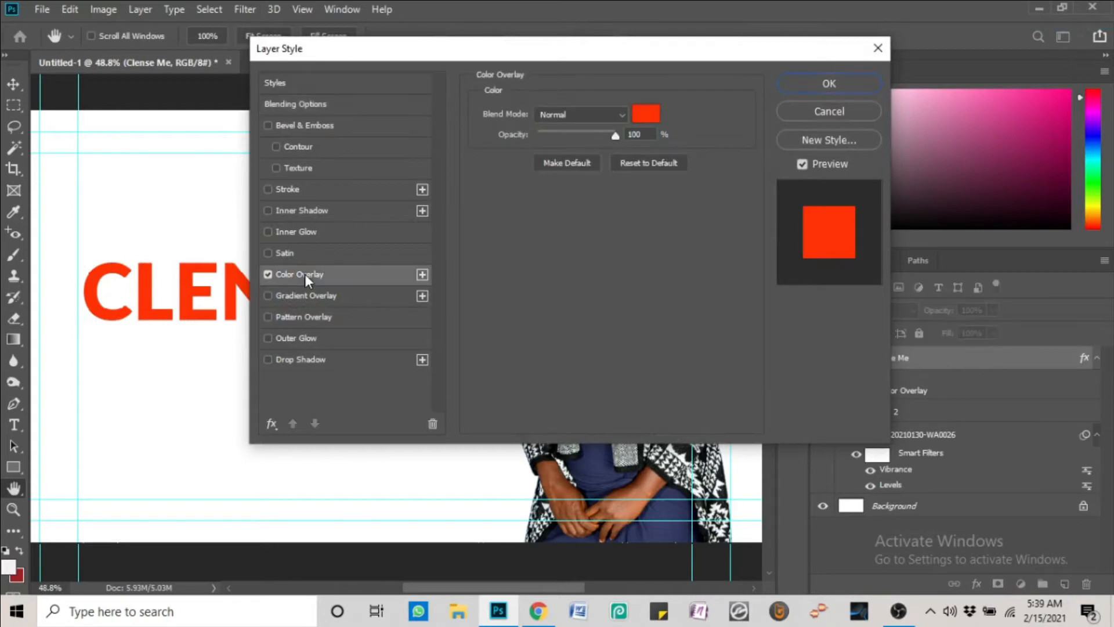
left_click(644, 113)
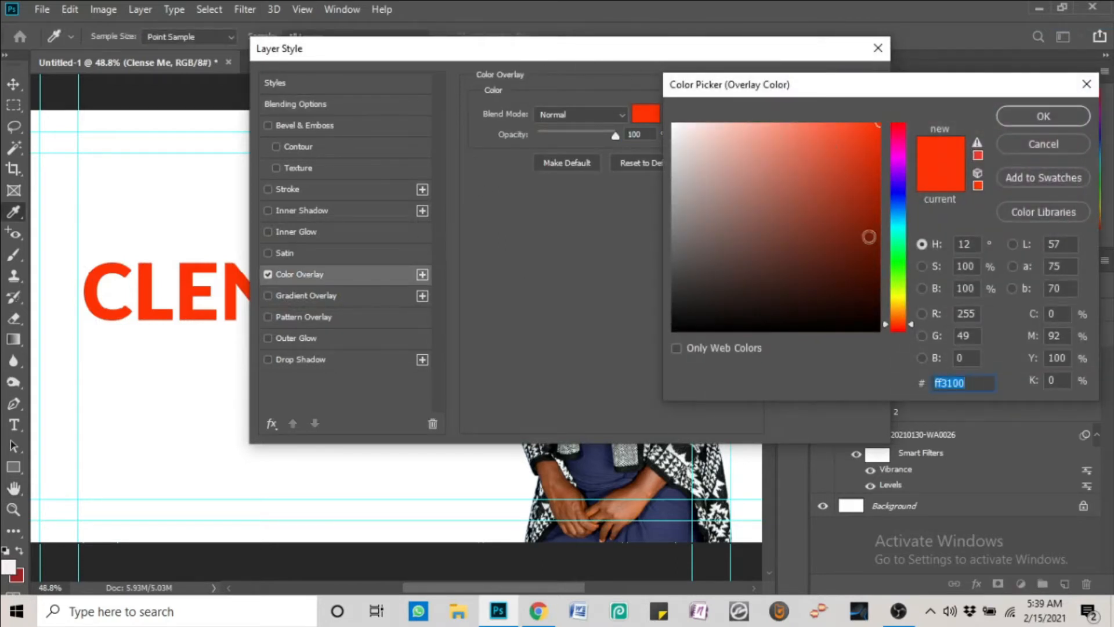
left_click(595, 468)
left_click(311, 485)
left_click_drag(49, 196, 49, 180)
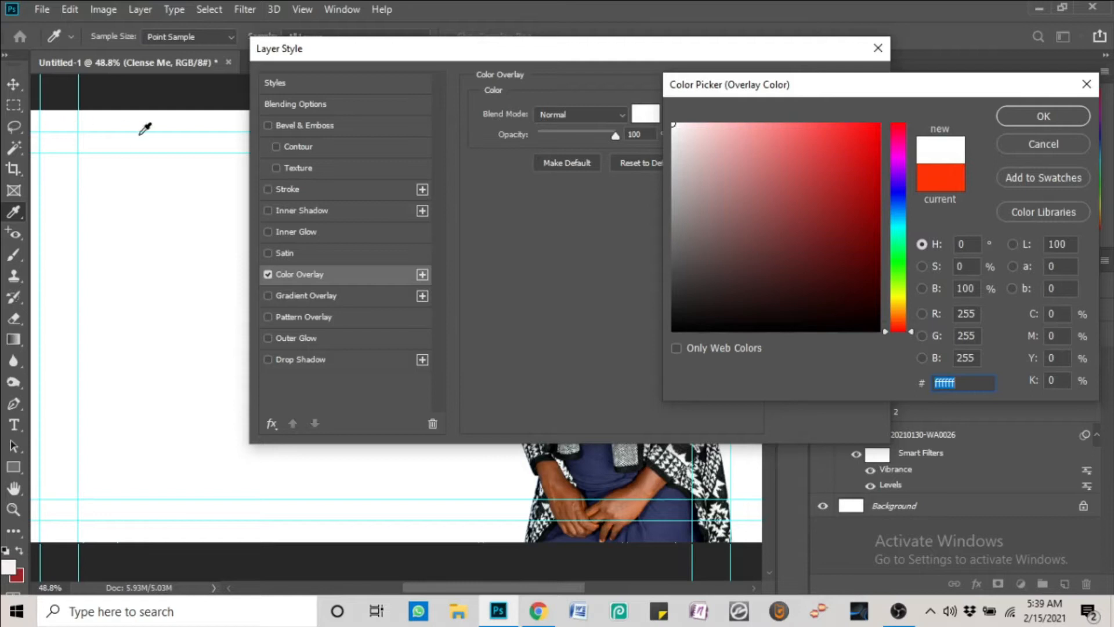
left_click(591, 467)
left_click(449, 476)
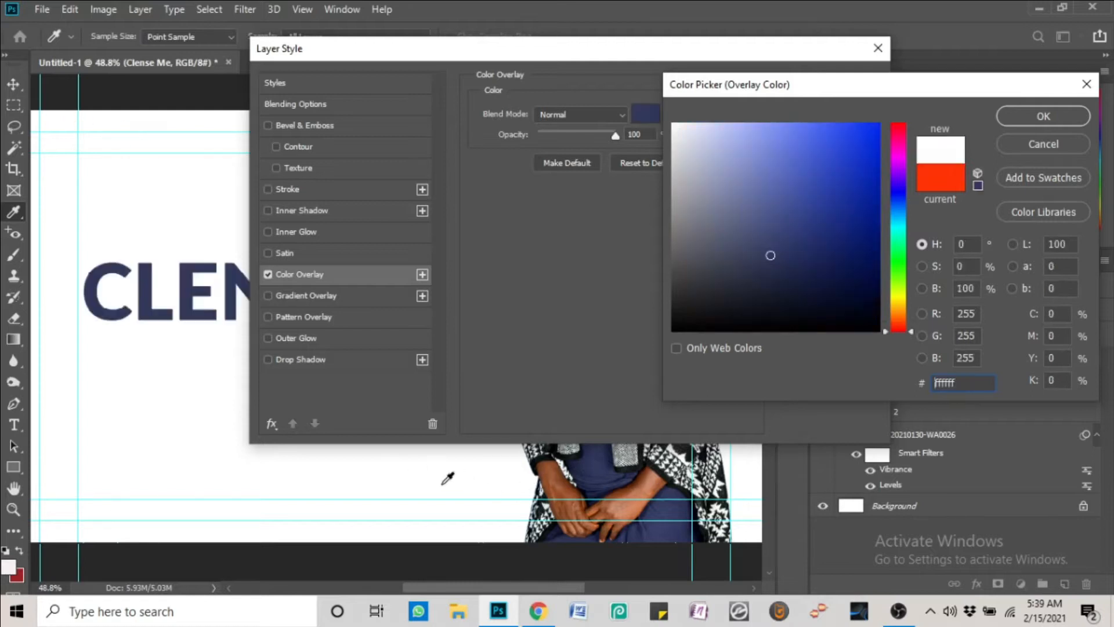
left_click(579, 463)
left_click(664, 479)
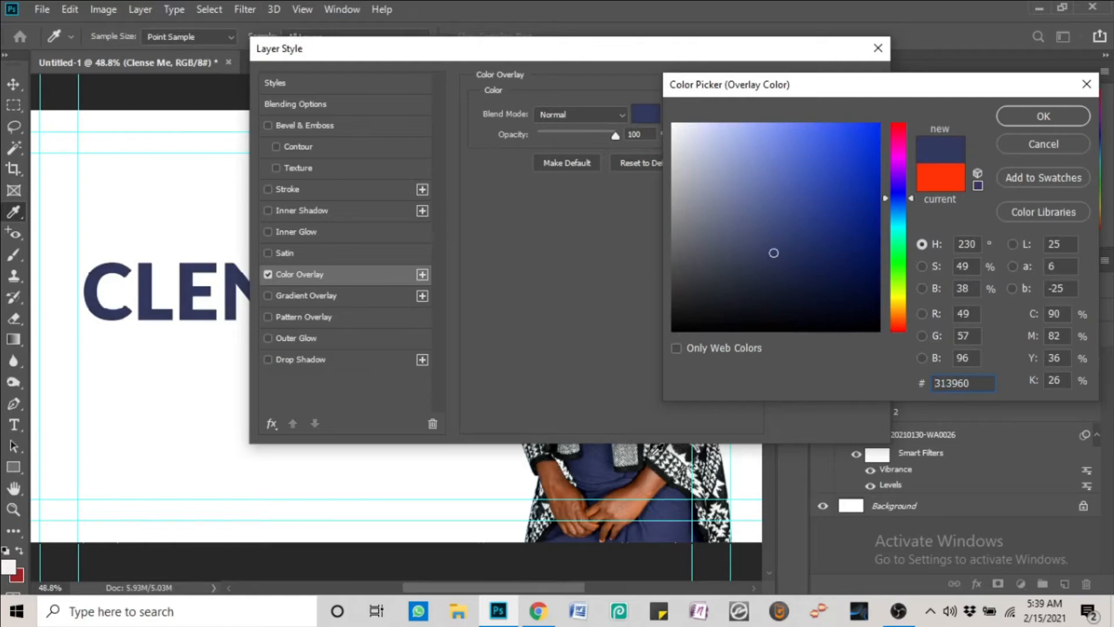
left_click(662, 458)
left_click(659, 510)
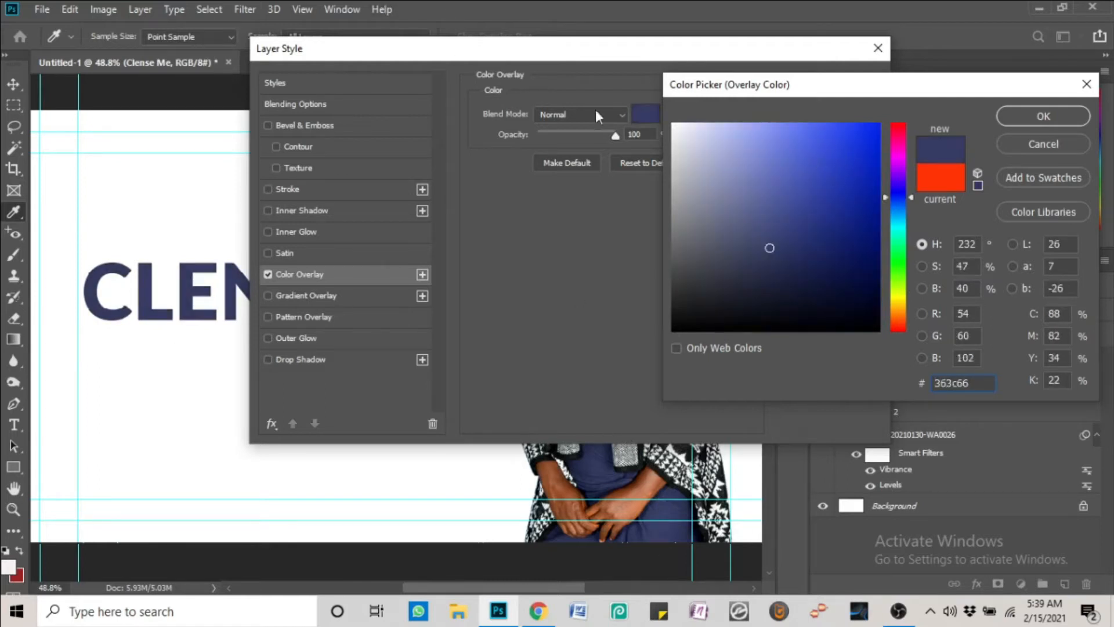
left_click(1018, 117)
left_click(877, 46)
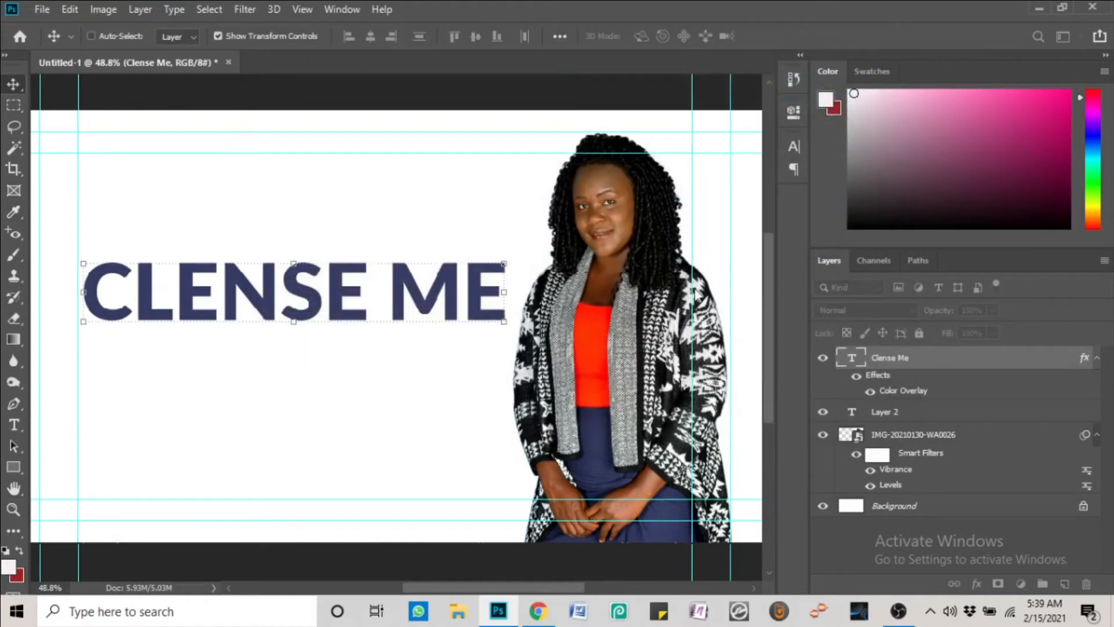
Nudge CLENSE ME, disable its Color Overlay, and add a Foreground-to-Background Gradient Overlay
mouse_move(460, 290)
left_mouse_down()
mouse_move(475, 277)
mouse_move(457, 279)
left_mouse_up()
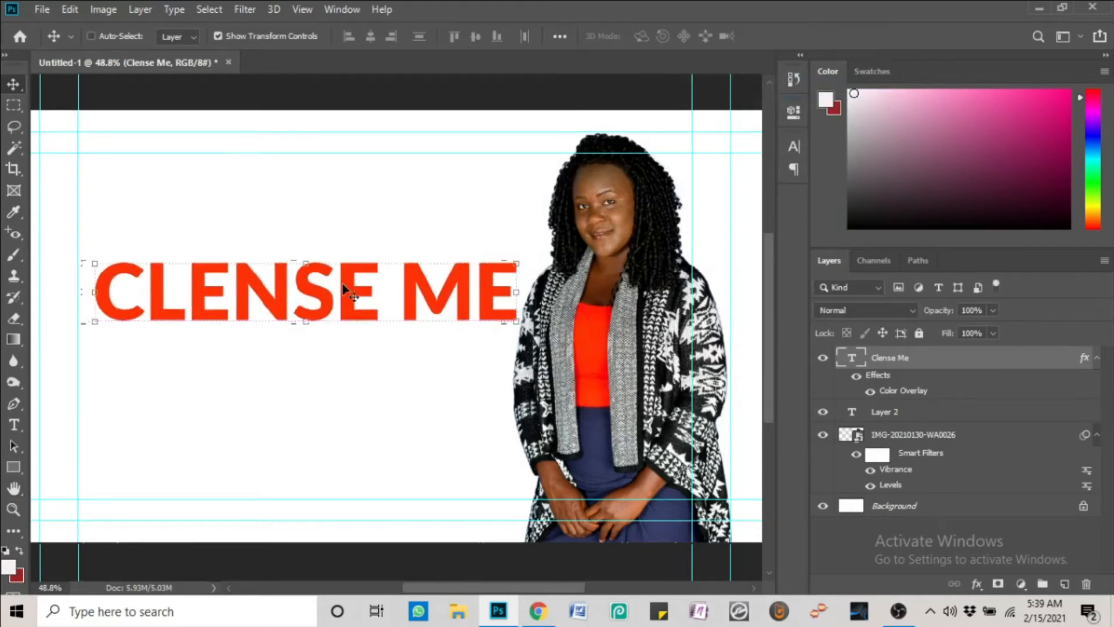
left_click(874, 391)
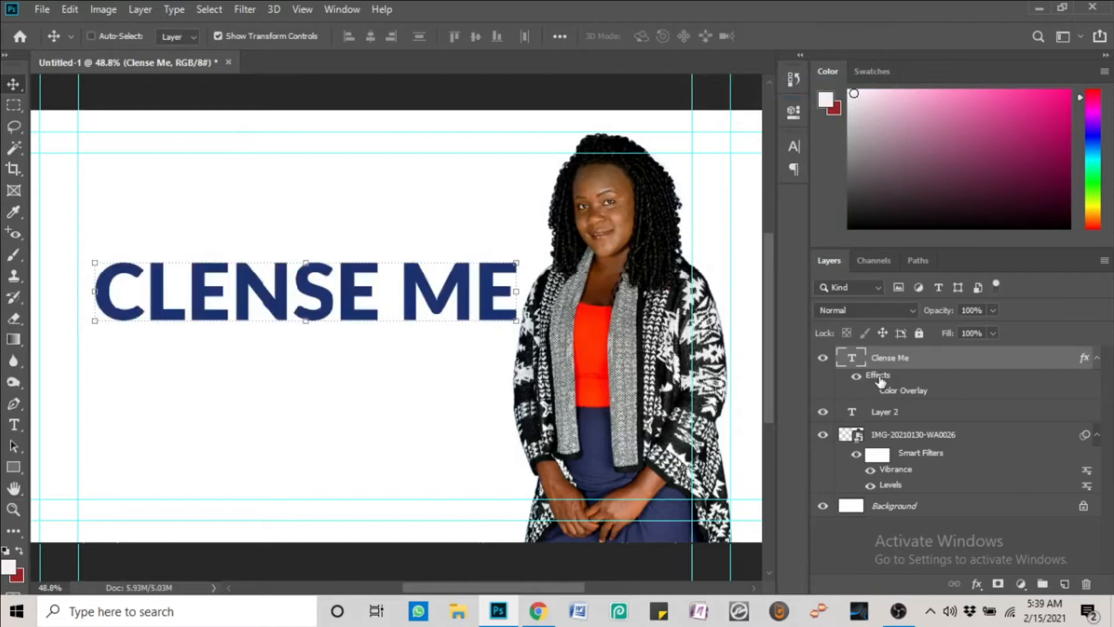
double_click(879, 376)
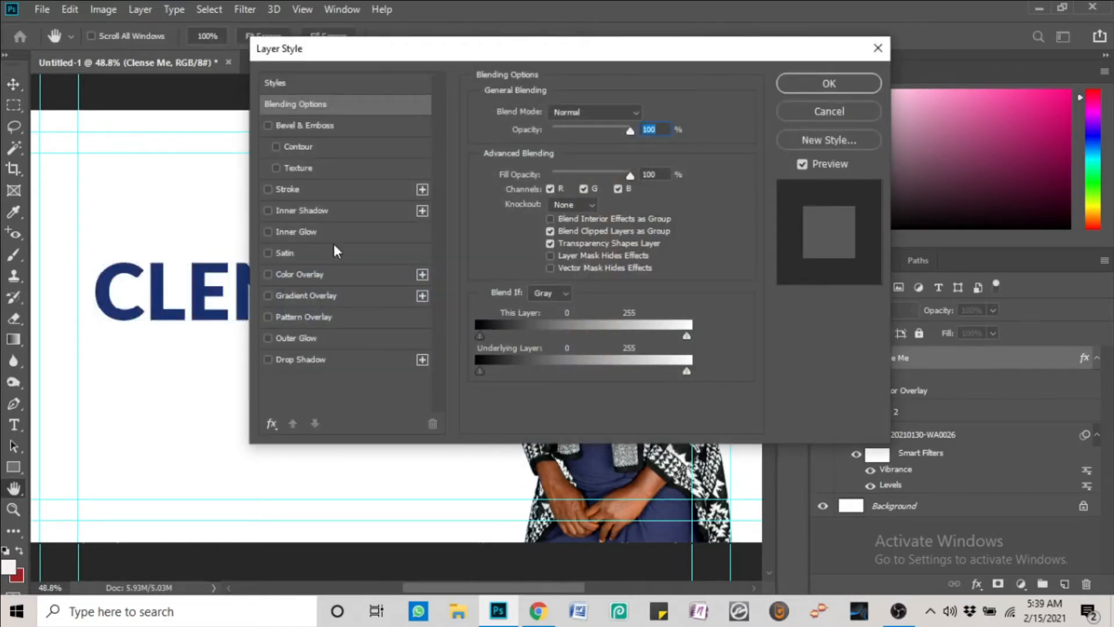
left_click(267, 295)
left_click(304, 294)
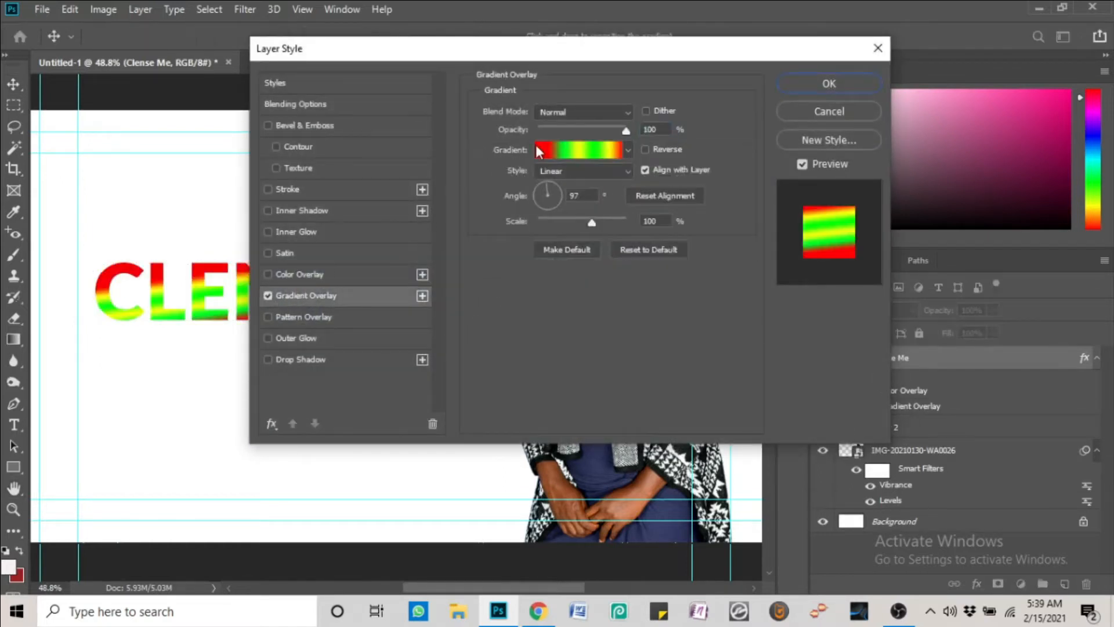
left_click(577, 151)
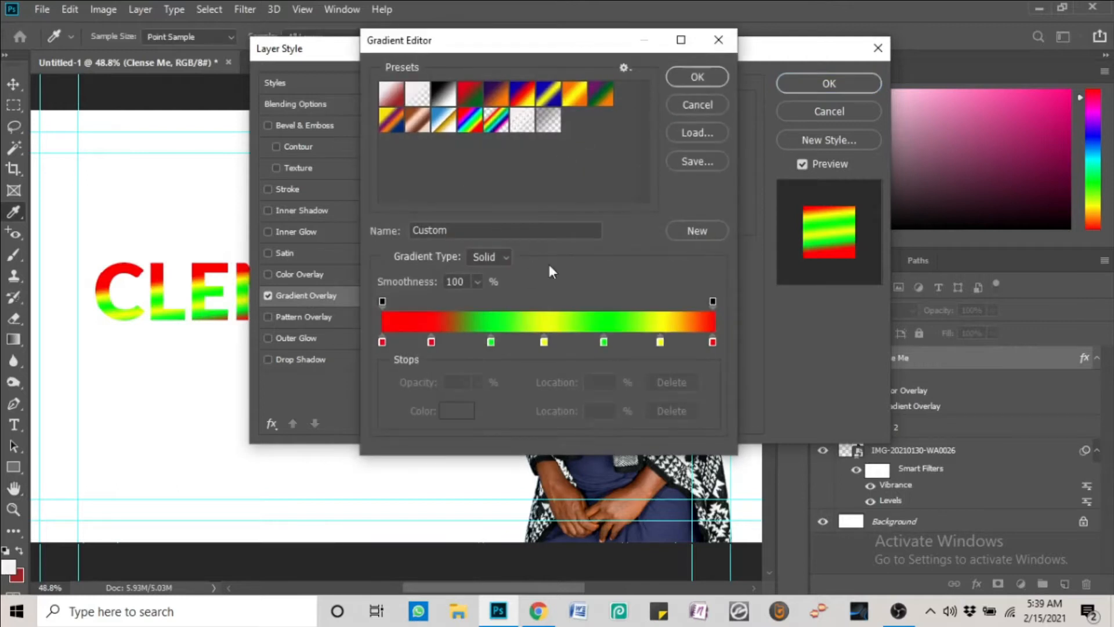
left_click(396, 96)
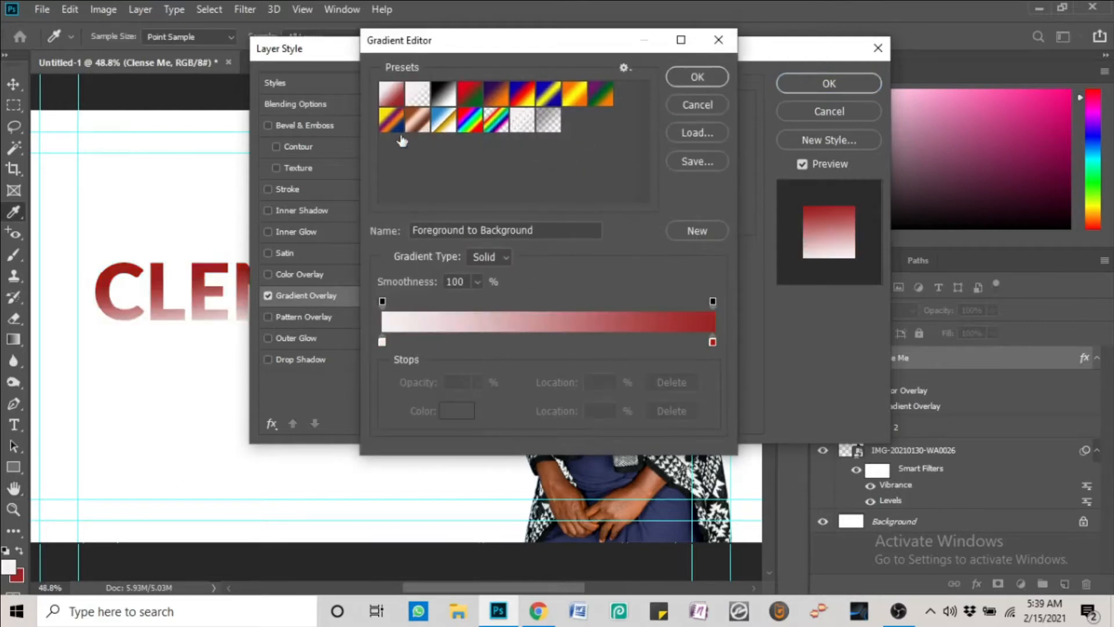
Set the gradient stops to bright red #ff0000 and black #000000 and apply it
double_click(712, 341)
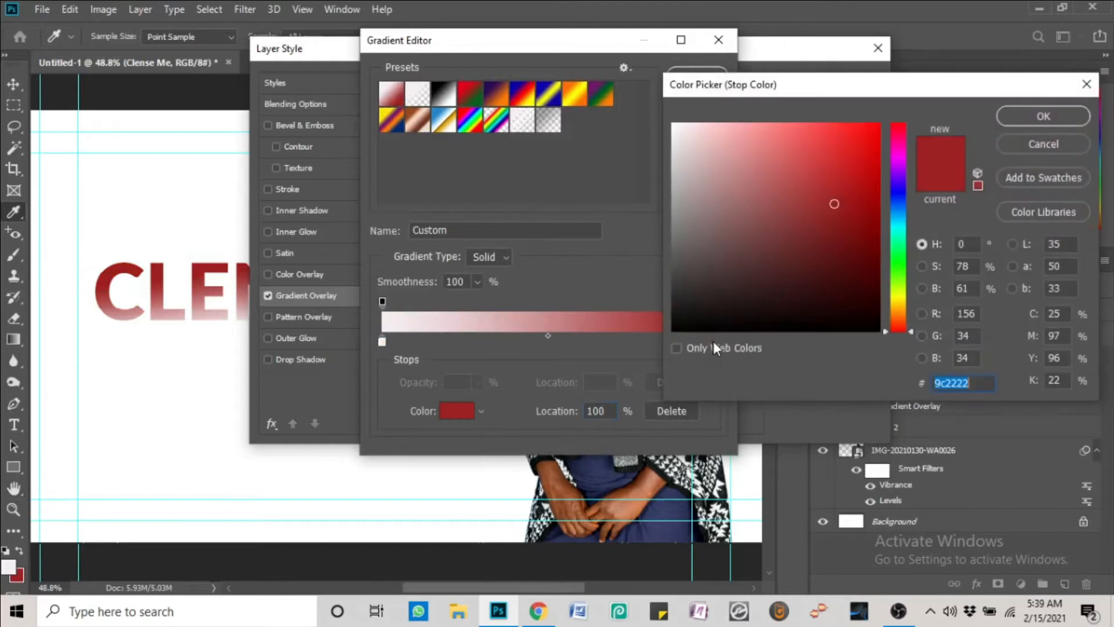
left_click_drag(865, 156, 894, 126)
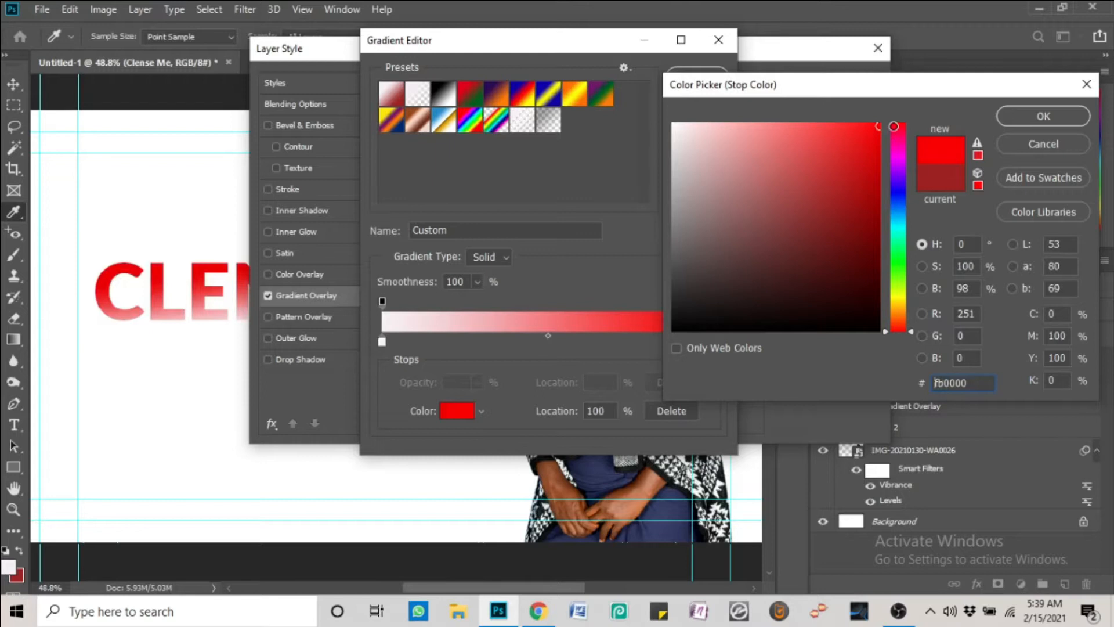
left_click(1075, 118)
left_click(383, 342)
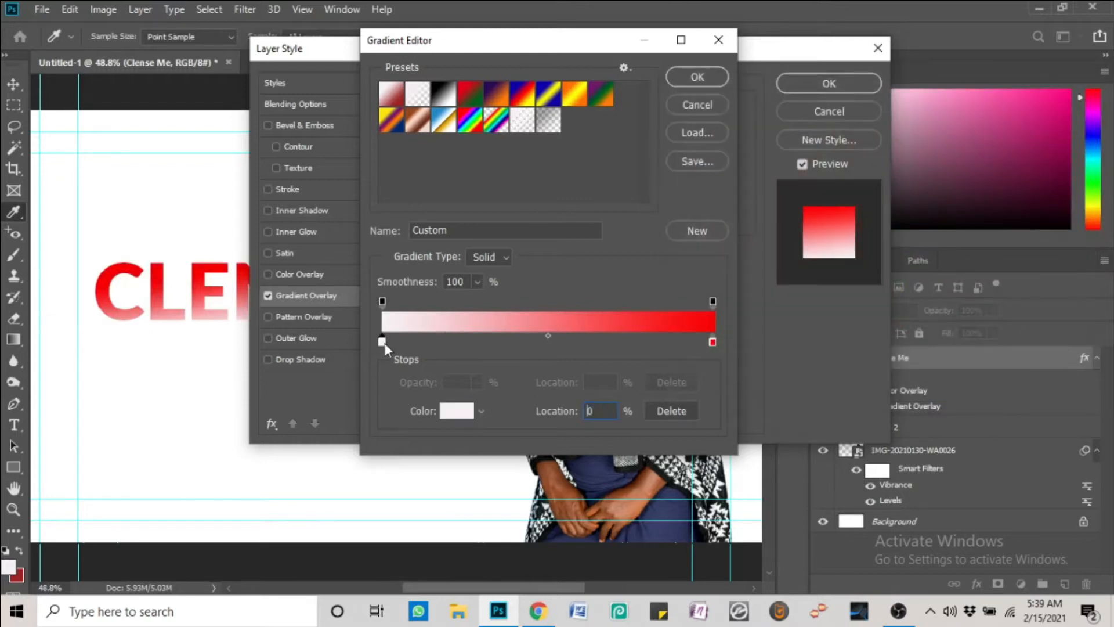
left_click(455, 410)
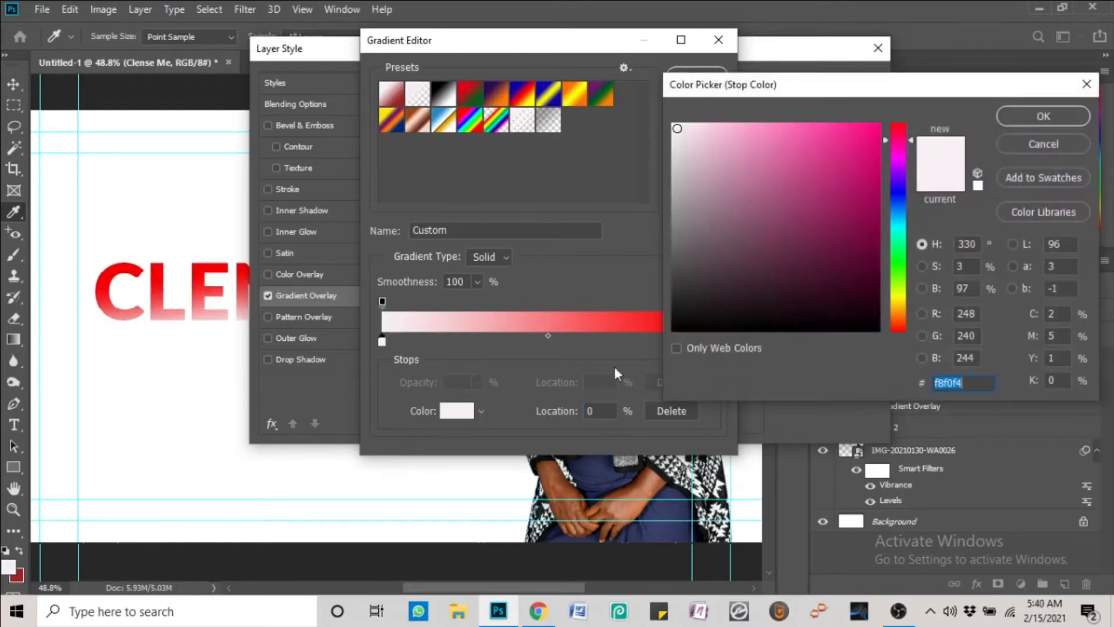
left_click(865, 330)
left_click(1043, 116)
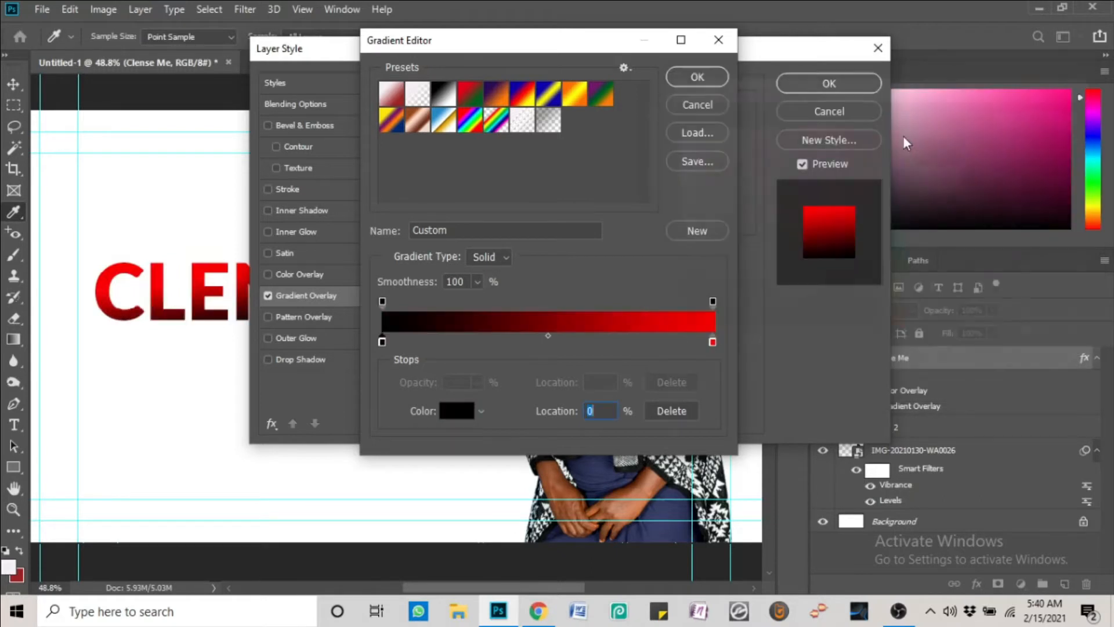
left_click(711, 76)
left_click(803, 79)
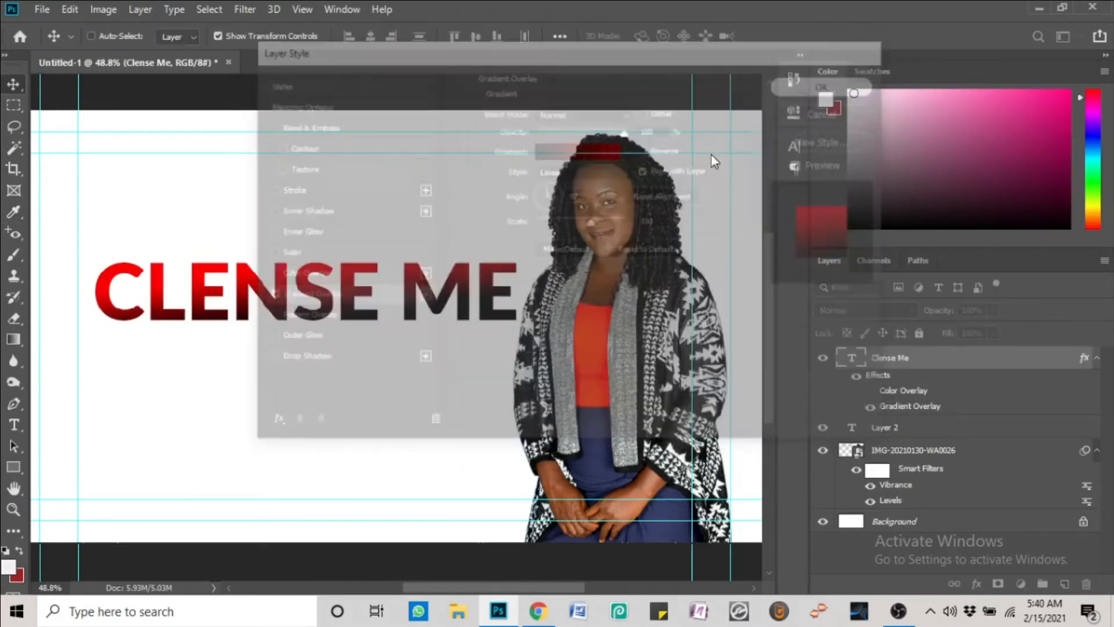
Reposition the CLENSE ME title horizontally and commit the text
mouse_move(415, 304)
left_mouse_down()
mouse_move(426, 298)
mouse_move(417, 304)
left_mouse_up()
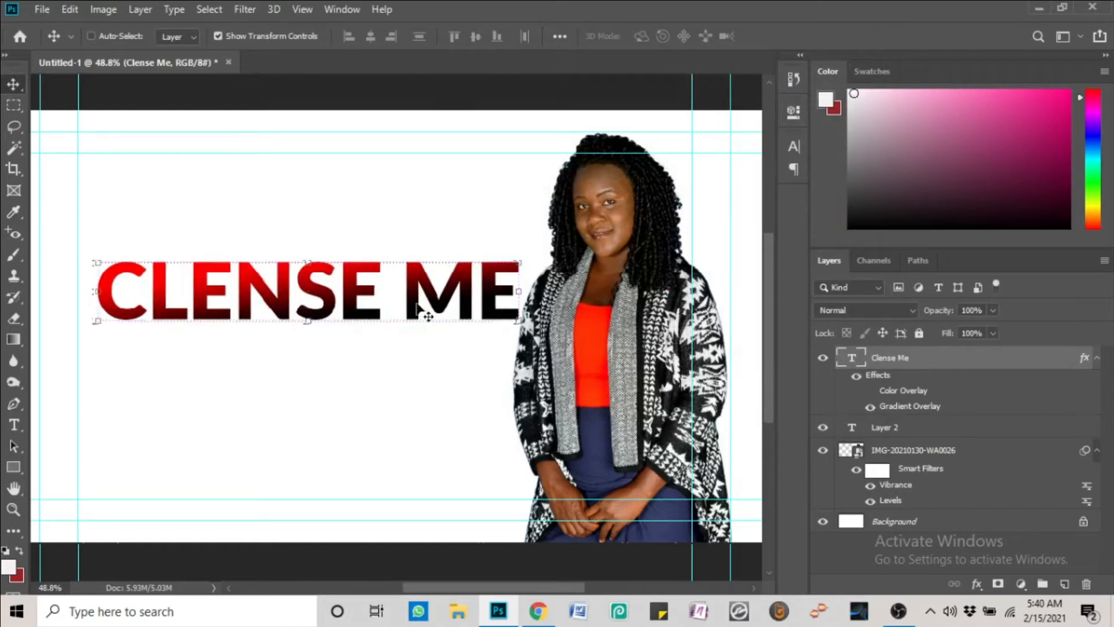
double_click(415, 302)
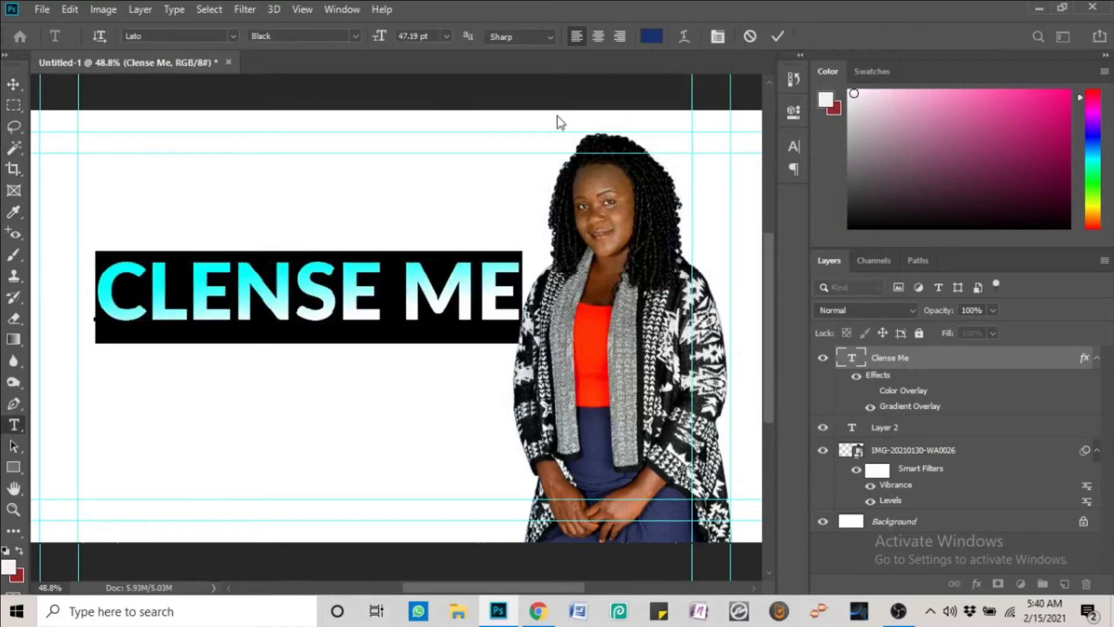
left_click(778, 36)
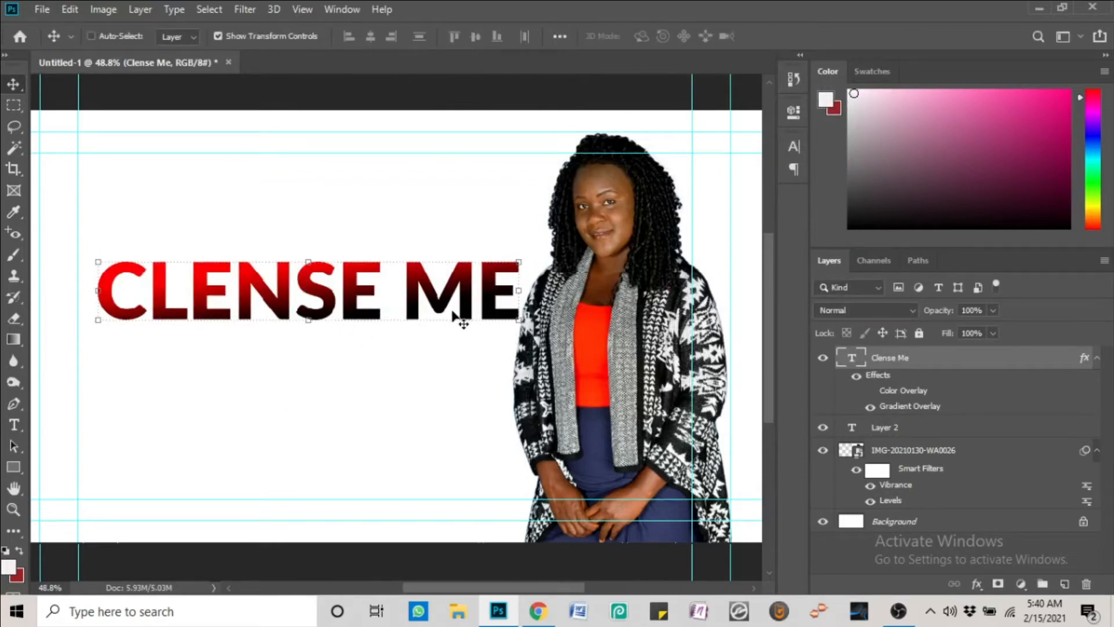
left_click(14, 426)
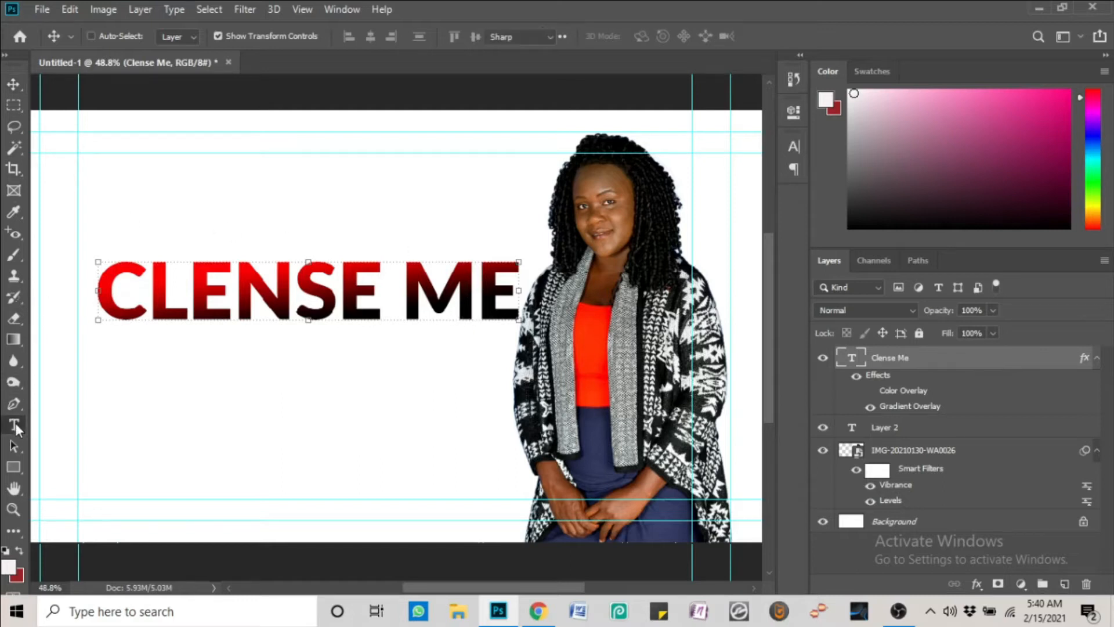
left_click(149, 181)
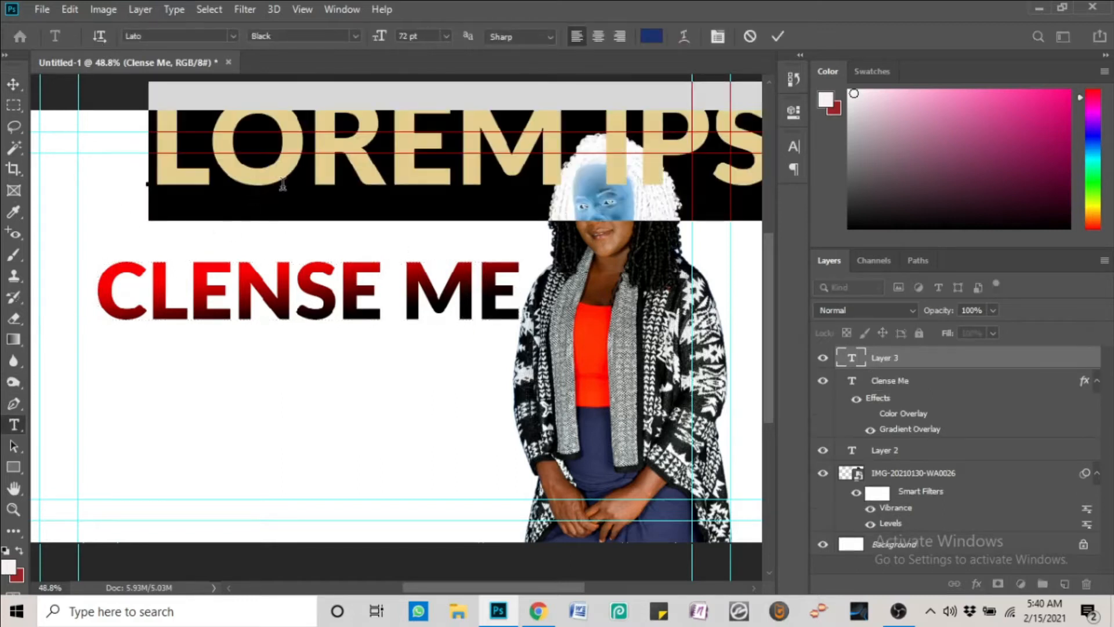
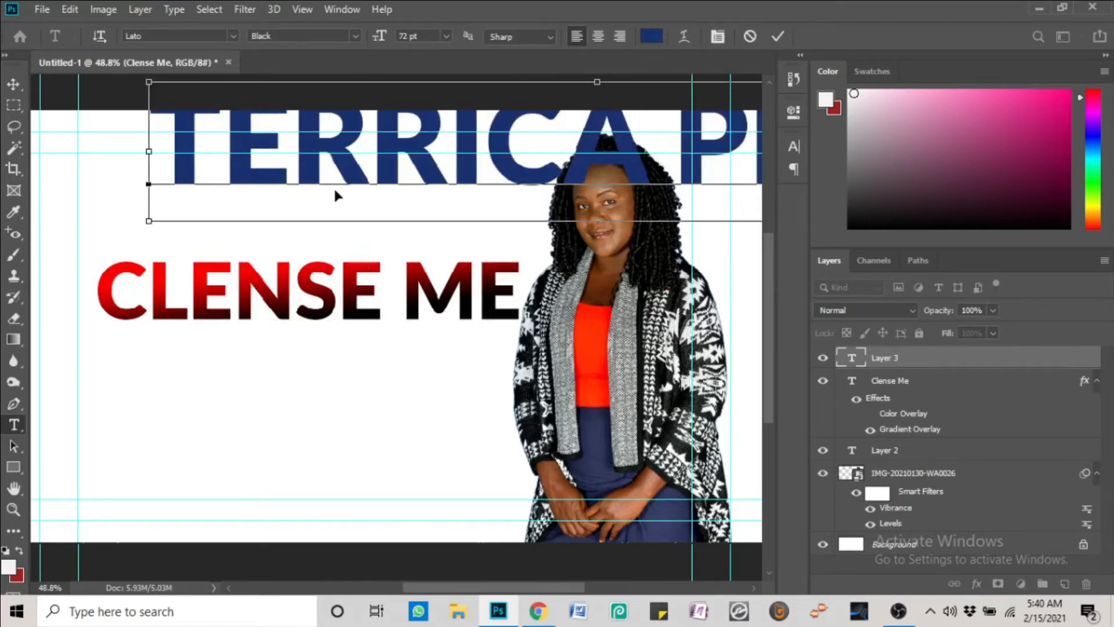
key("ctrl+a")
left_click(794, 147)
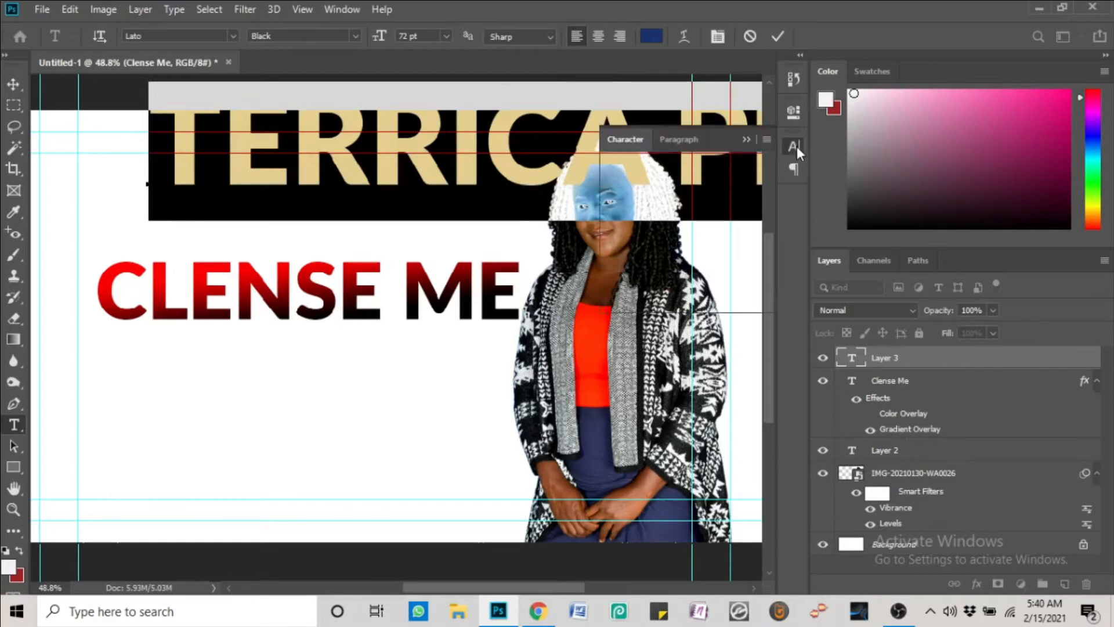
left_click(674, 188)
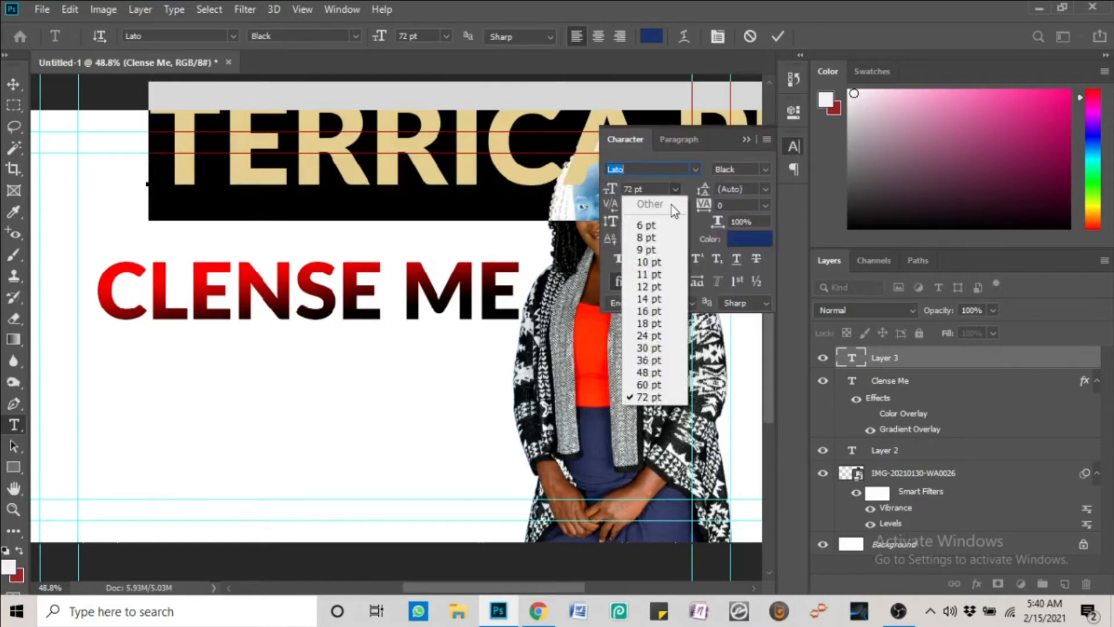
left_click(650, 336)
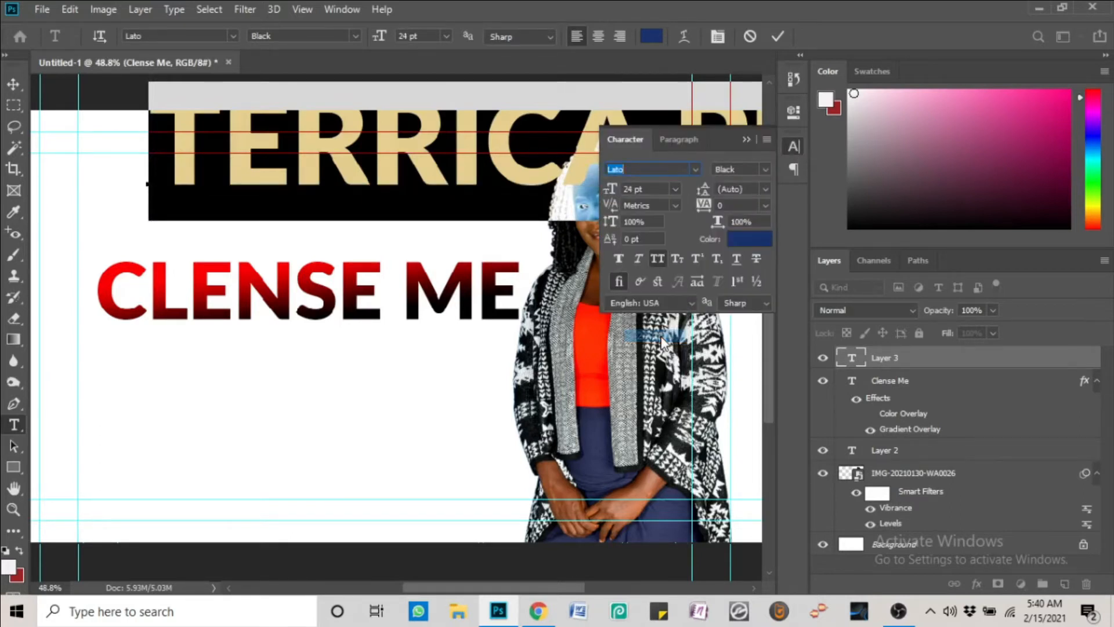
left_click(14, 85)
left_click_drag(364, 172, 375, 186)
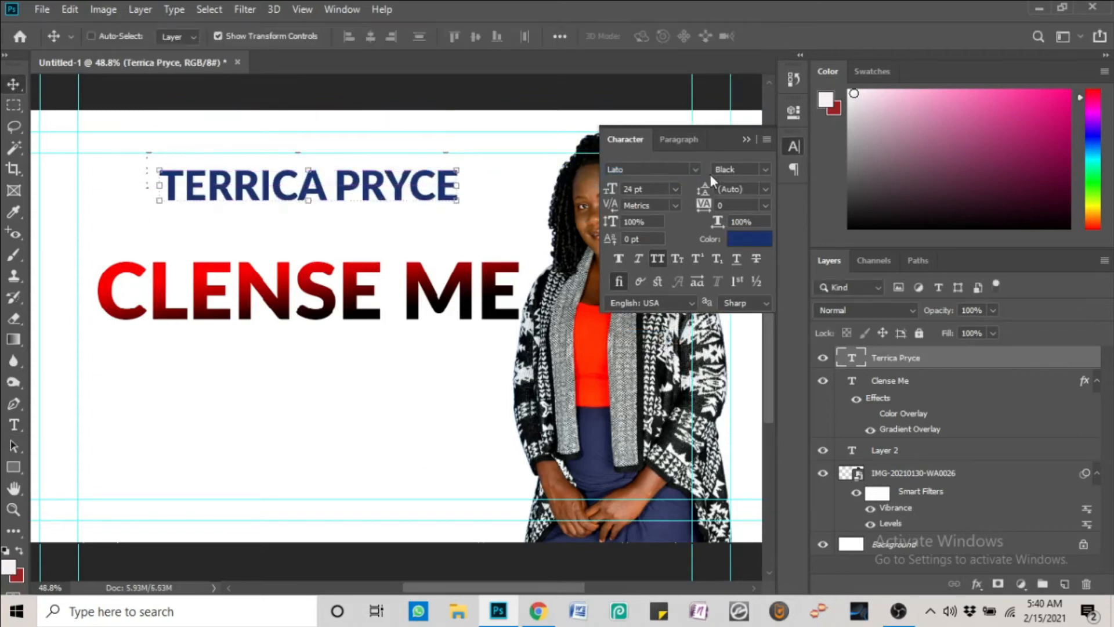
left_click(764, 170)
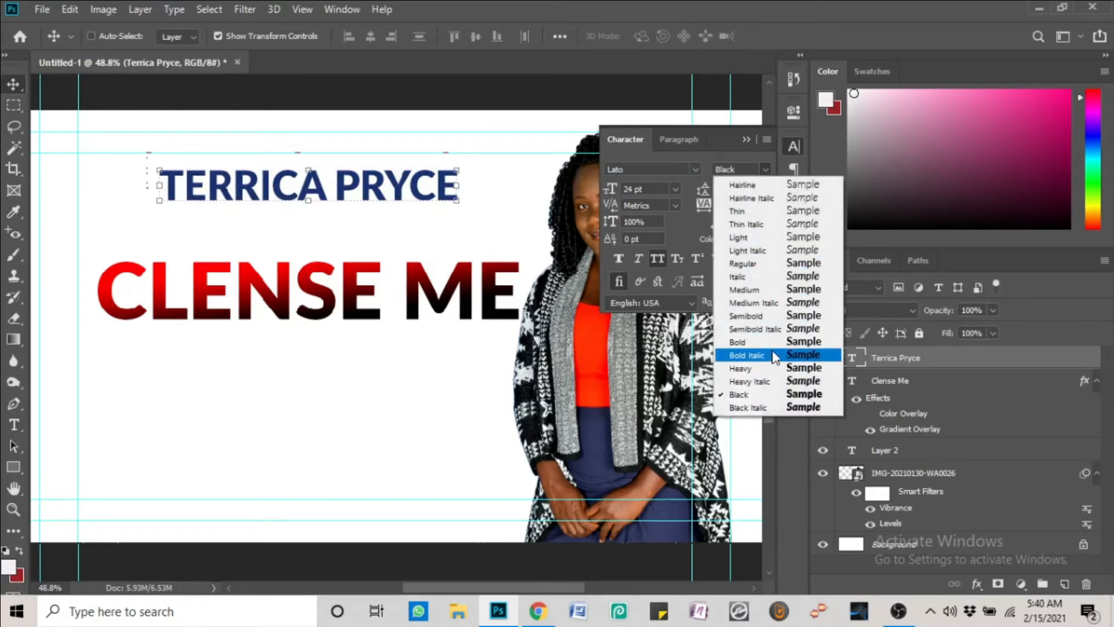
left_click(769, 290)
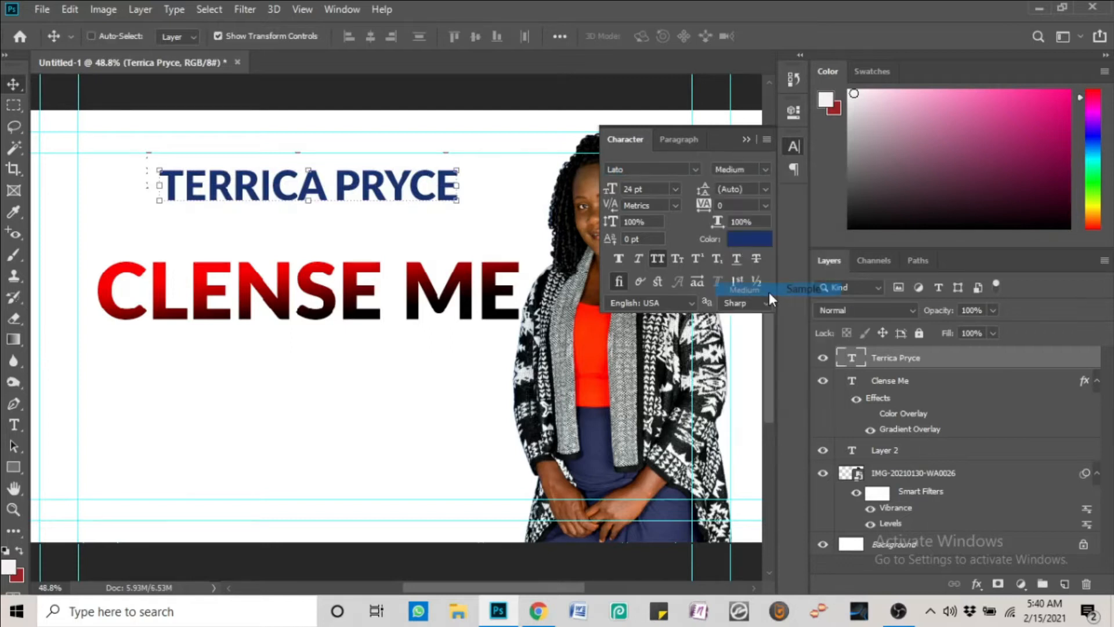
left_click(766, 168)
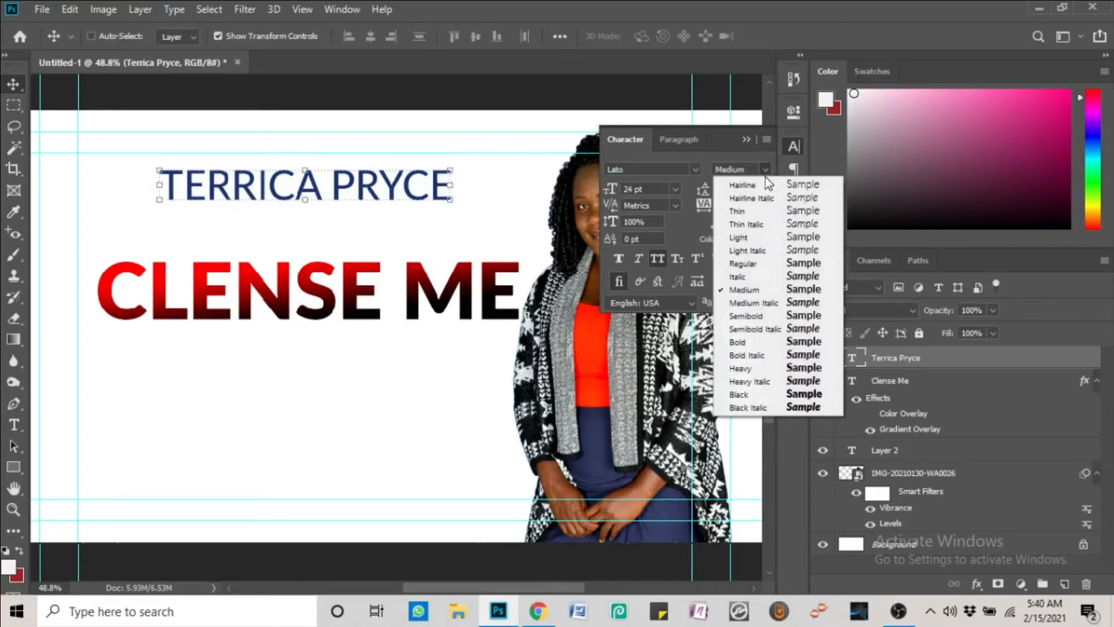
left_click(760, 267)
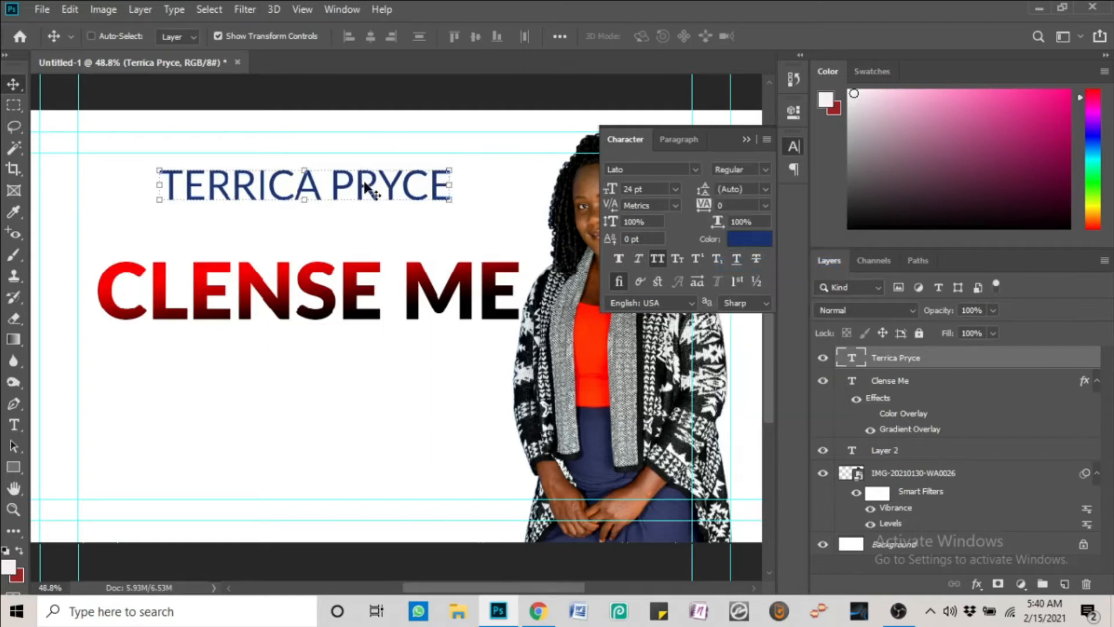
left_click_drag(365, 187, 370, 173)
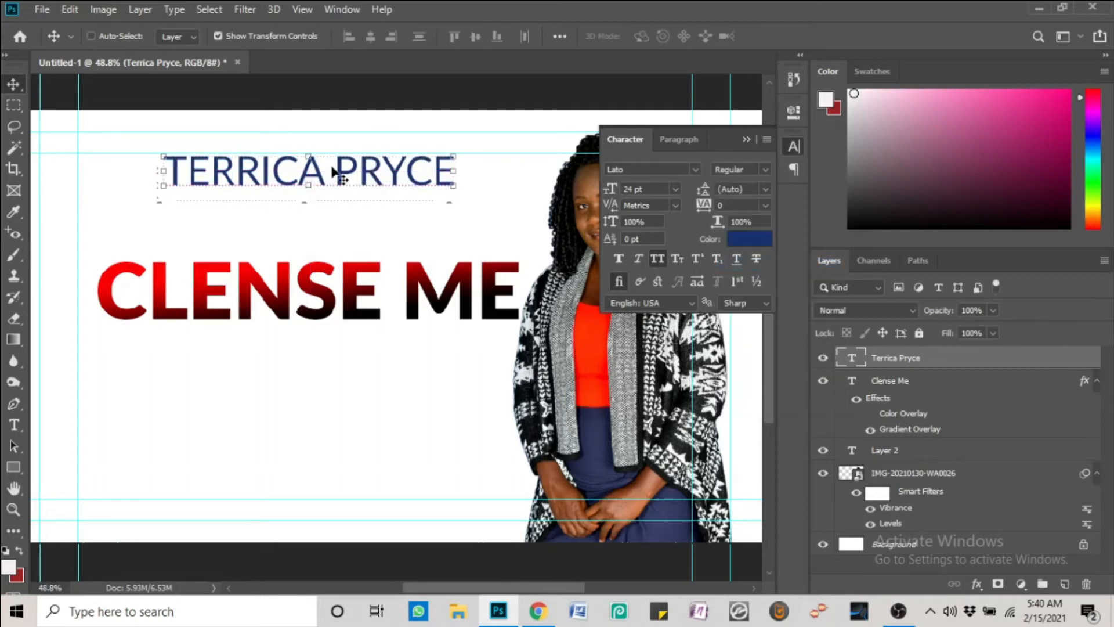
left_click(766, 169)
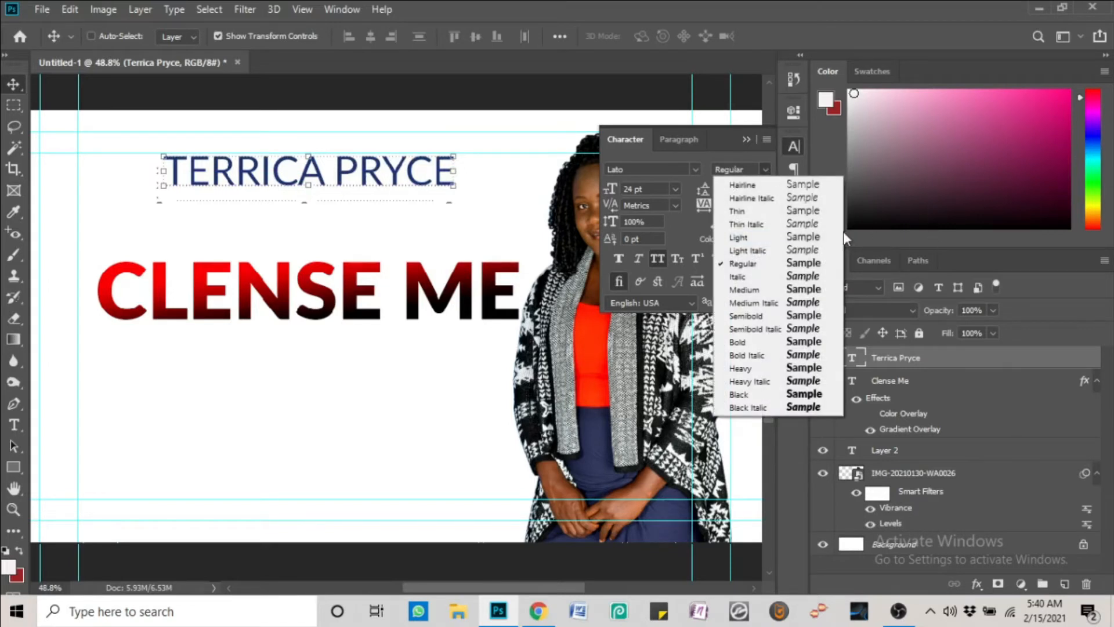
left_click(803, 237)
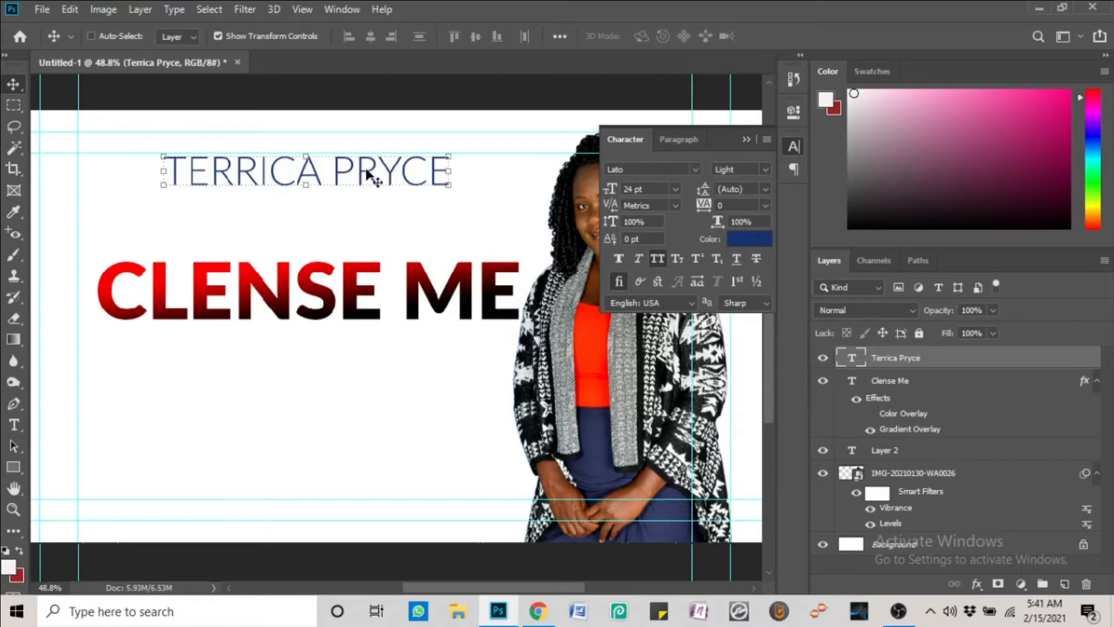
left_click_drag(372, 172, 171, 174)
key("t")
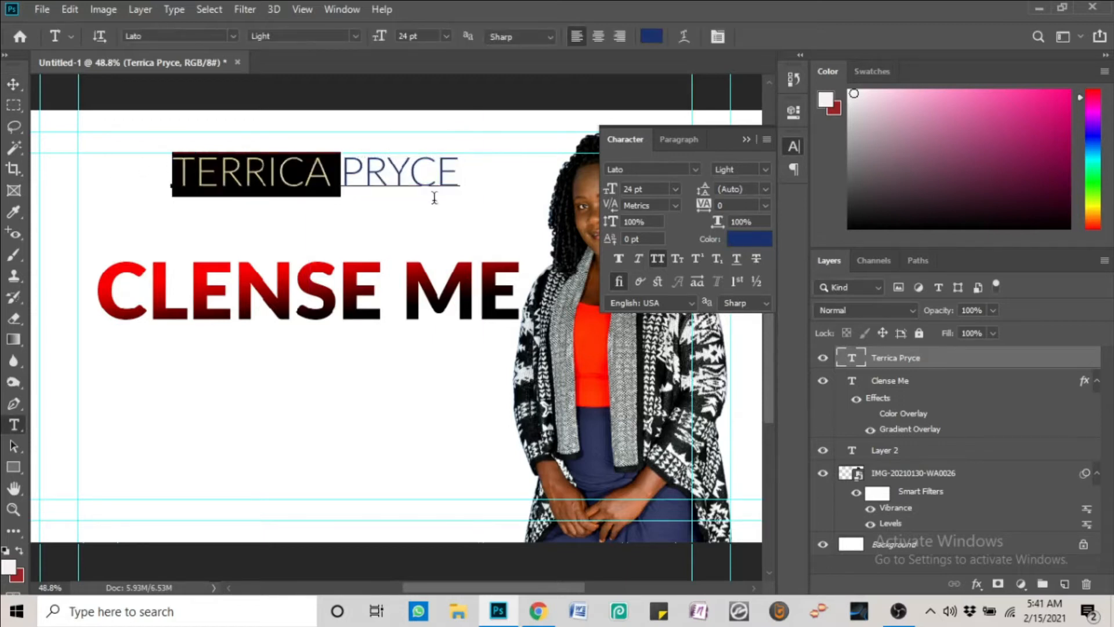
left_click(766, 169)
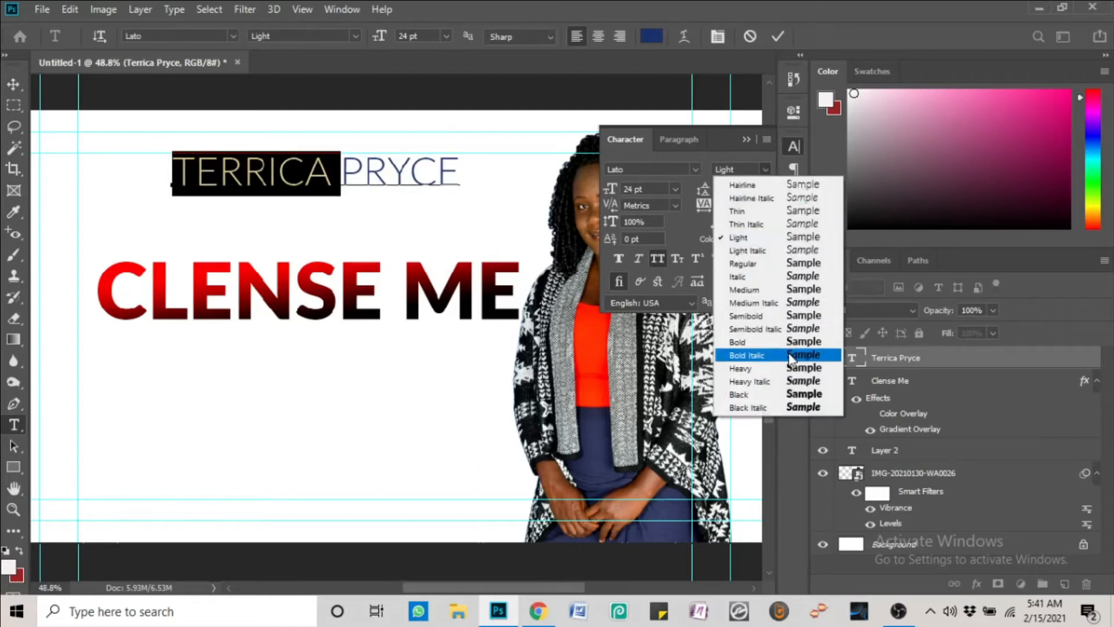
left_click(785, 289)
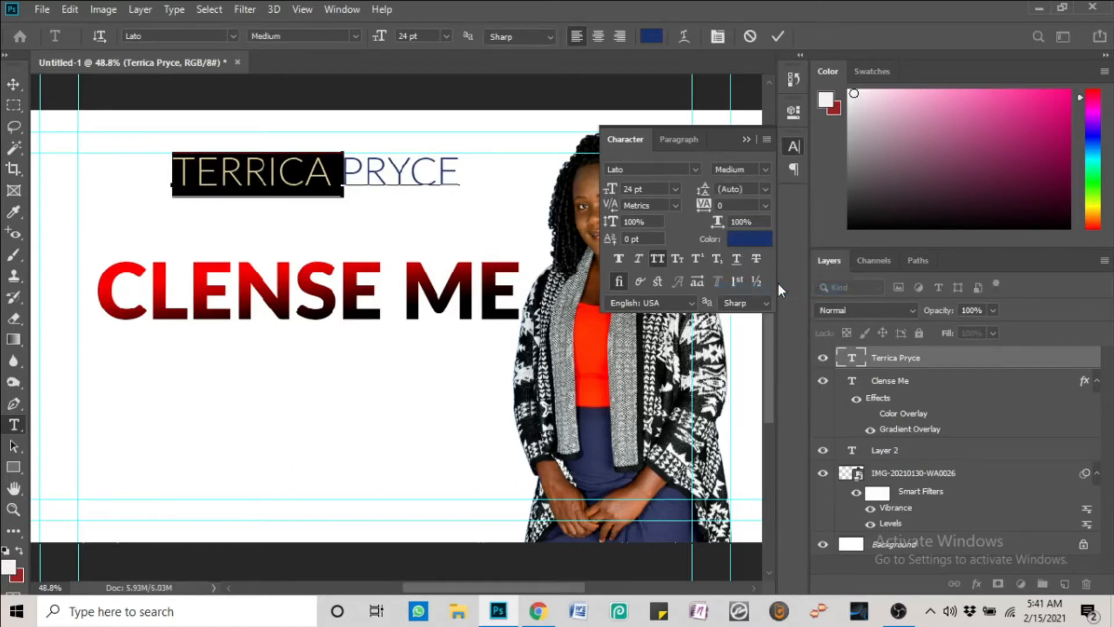
left_click(315, 158)
left_click(345, 165)
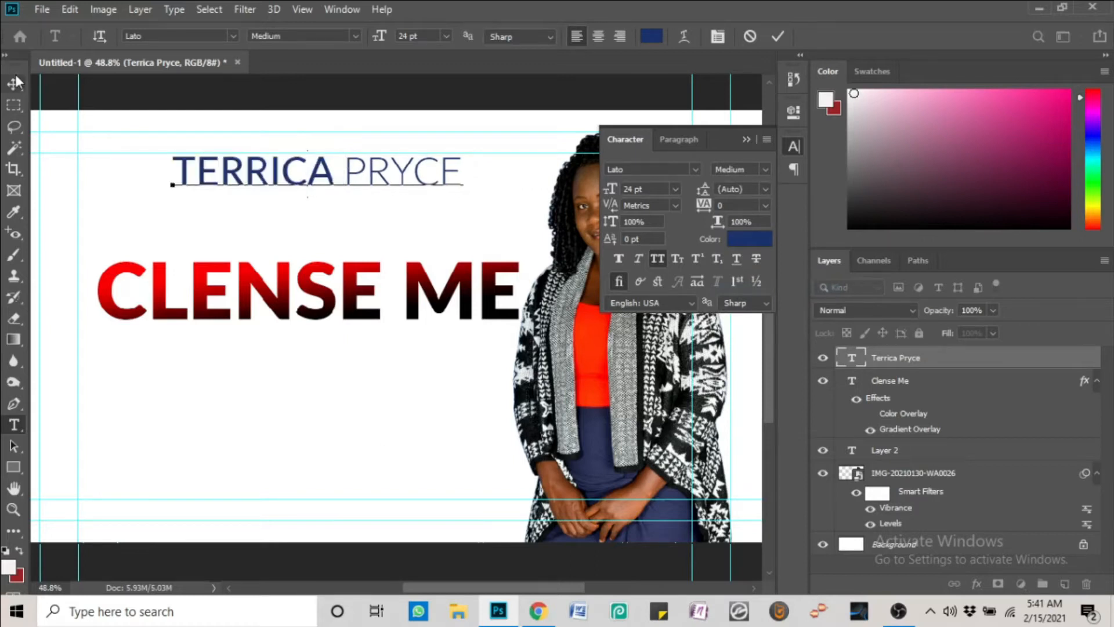
left_click(14, 83)
Set the name text colour to black, tracking to 75 and leading to 60 pt
left_click(759, 238)
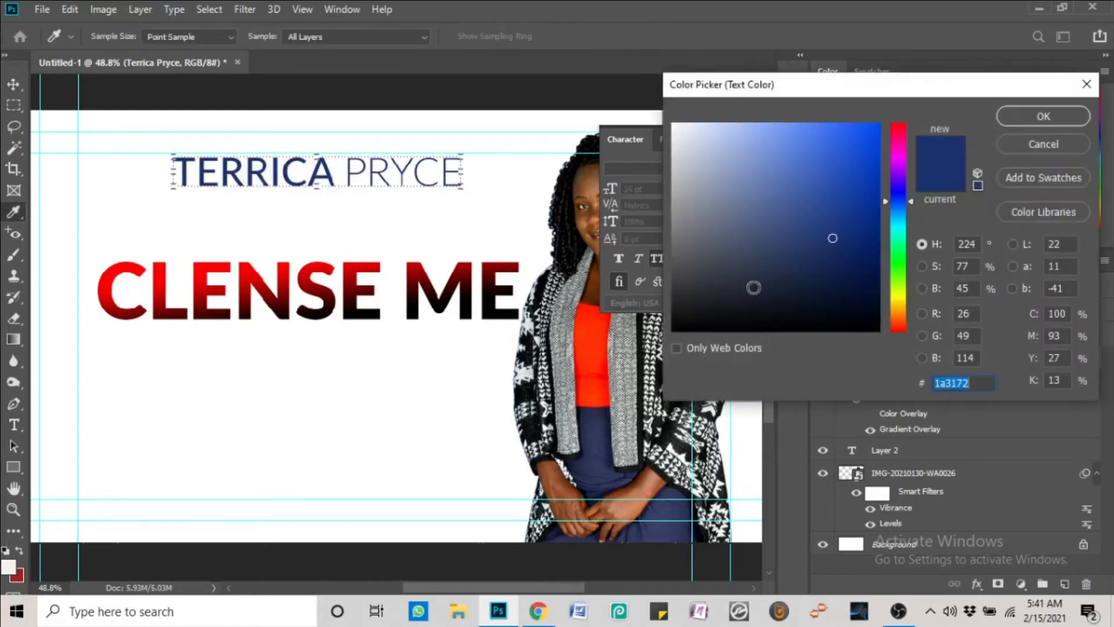
left_click(878, 330)
left_click(1025, 119)
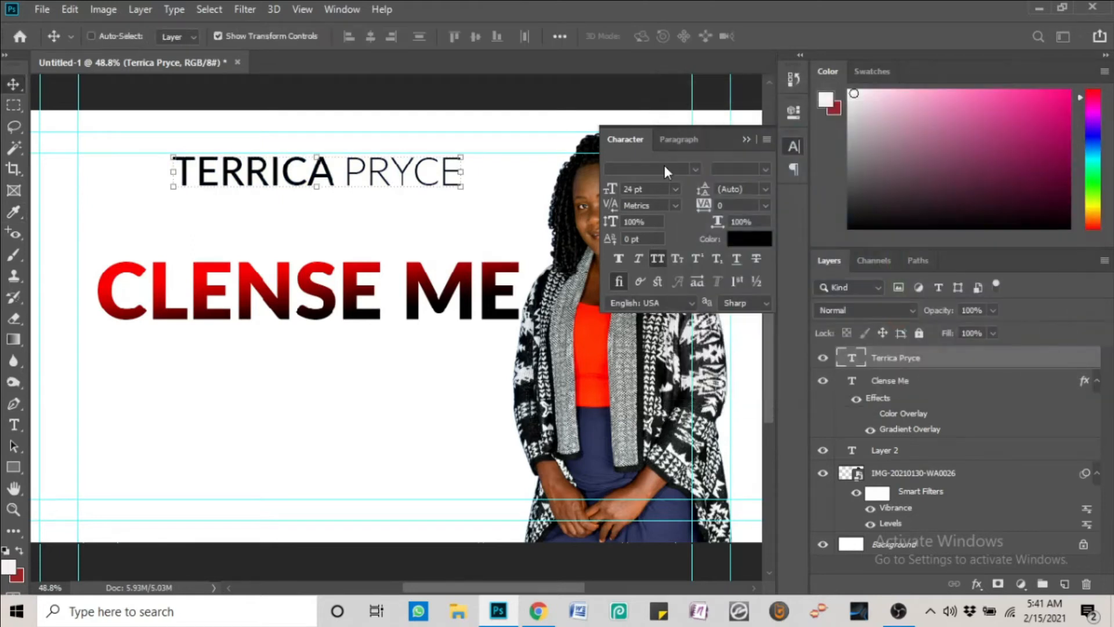
left_click(766, 205)
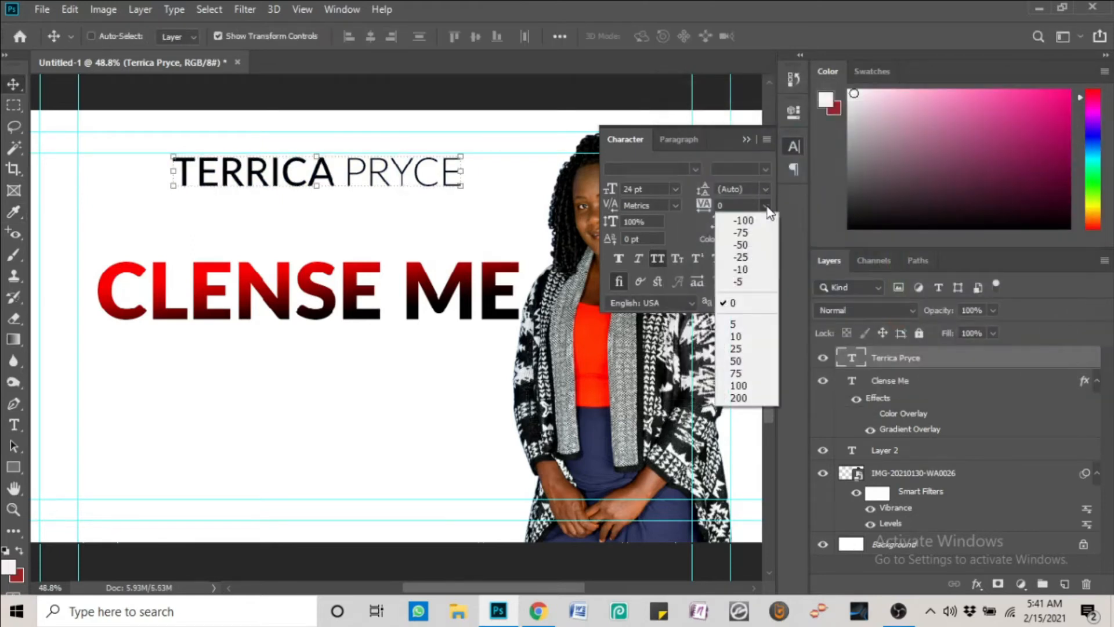
left_click(737, 373)
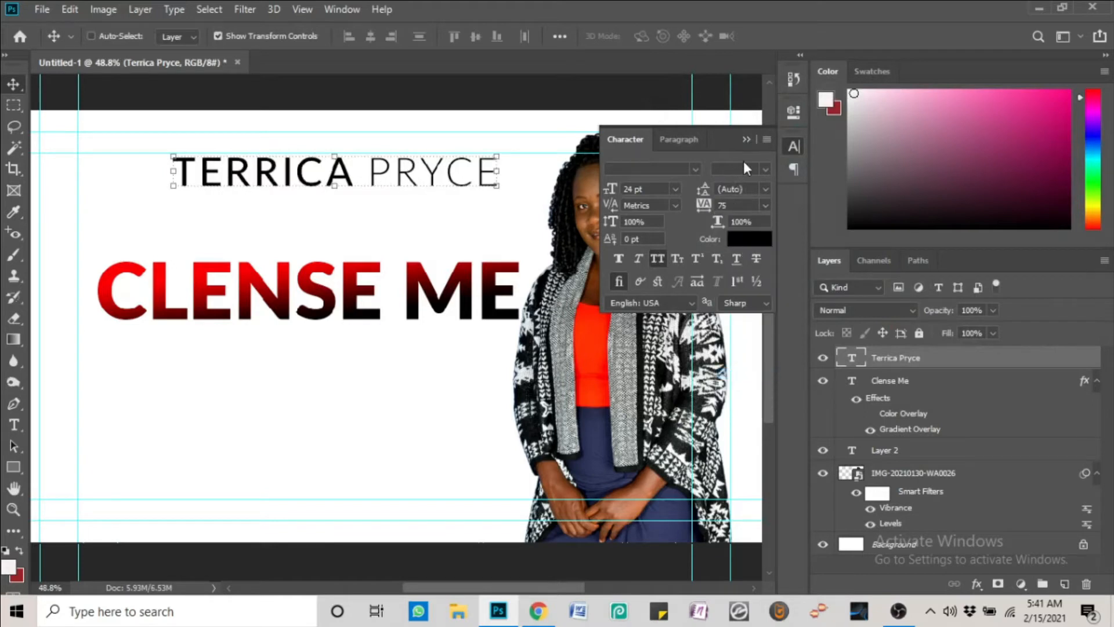
left_click(766, 190)
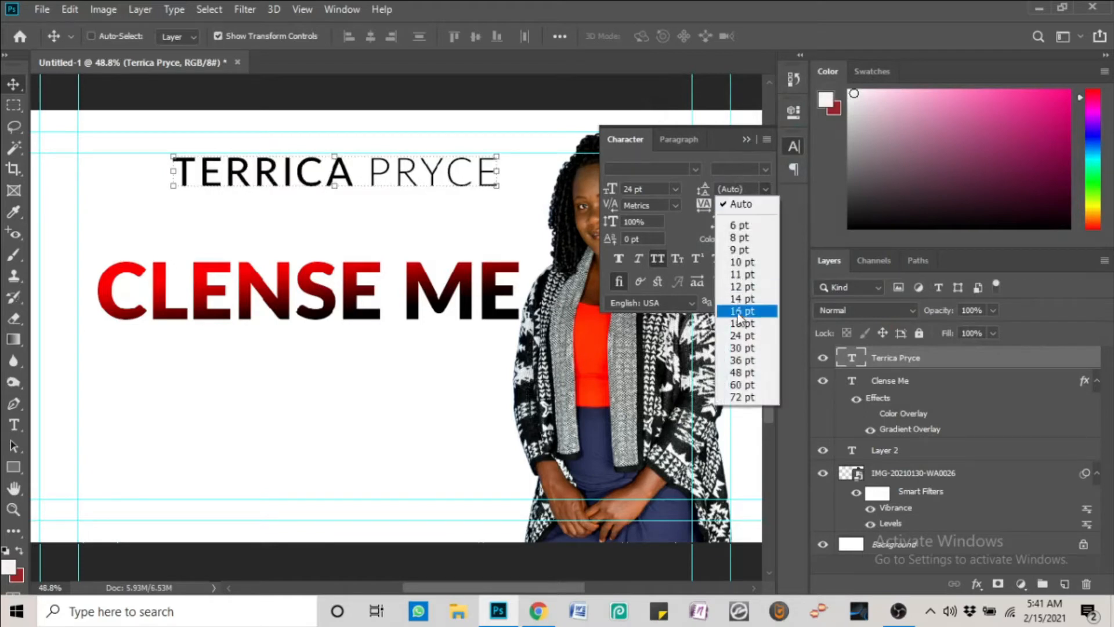
left_click(744, 387)
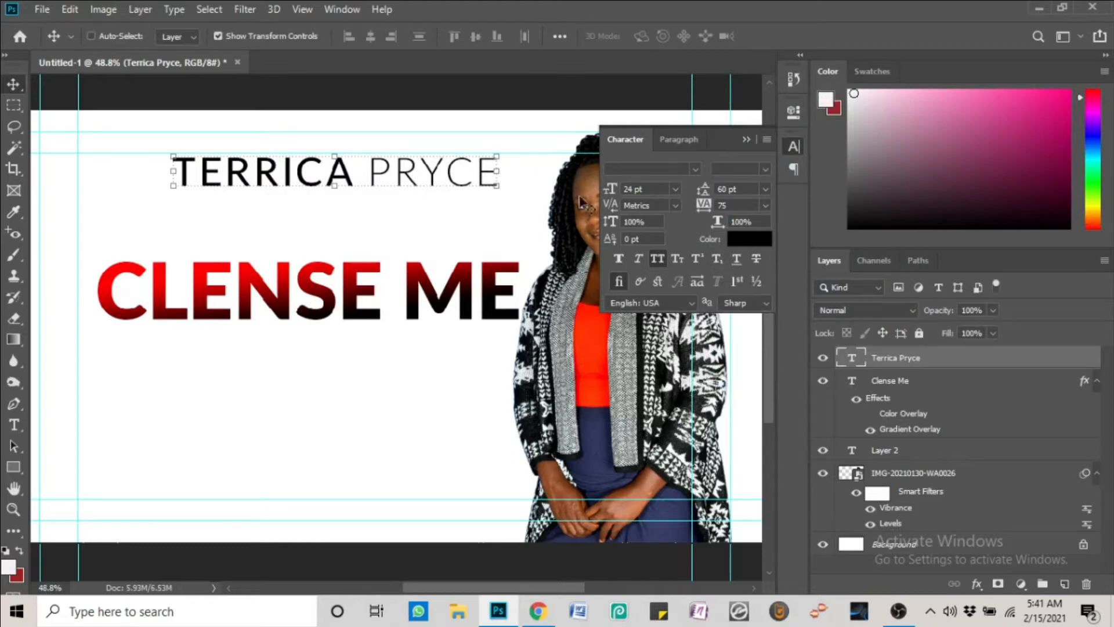
Raise the leading to 72 pt, widen tracking to 295, and reposition the name line
left_click_drag(434, 177, 376, 161)
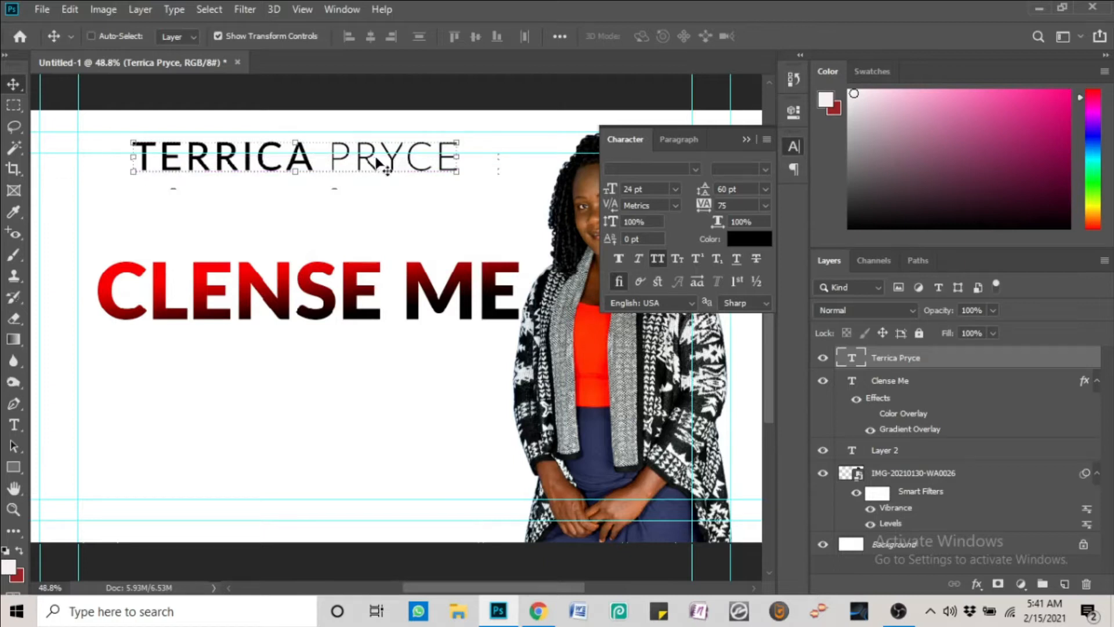
left_click(765, 189)
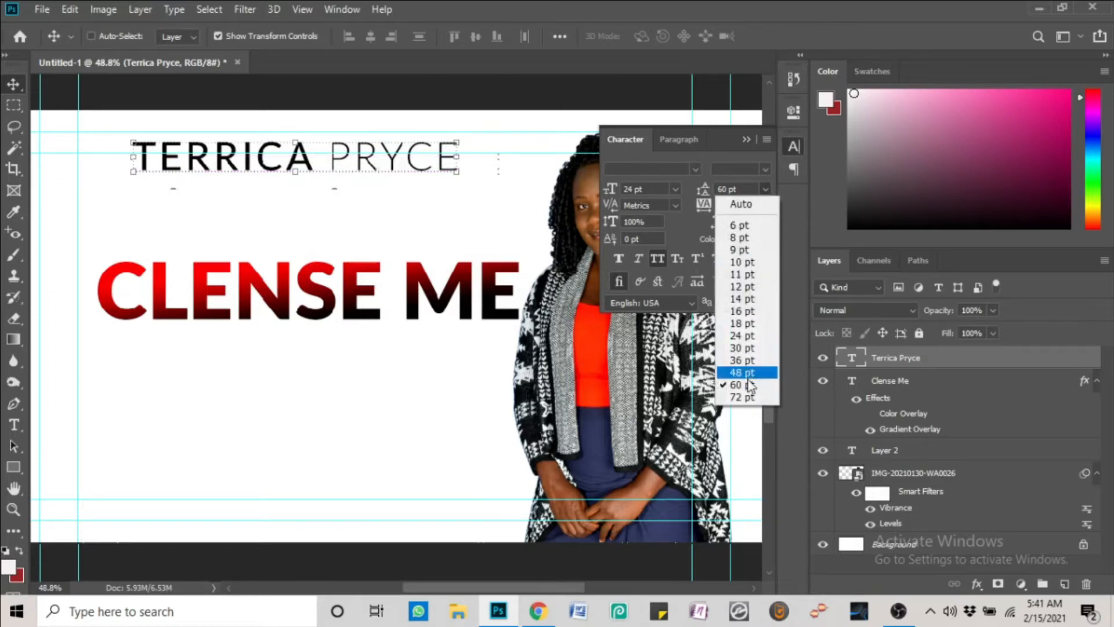
left_click(746, 398)
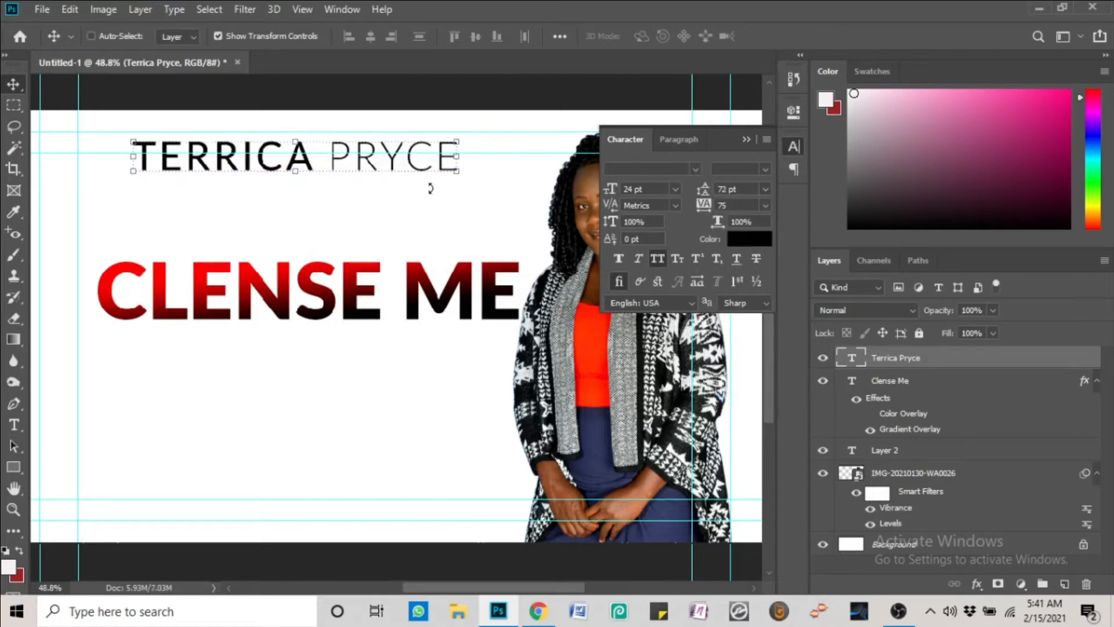
left_click_drag(407, 160, 426, 190)
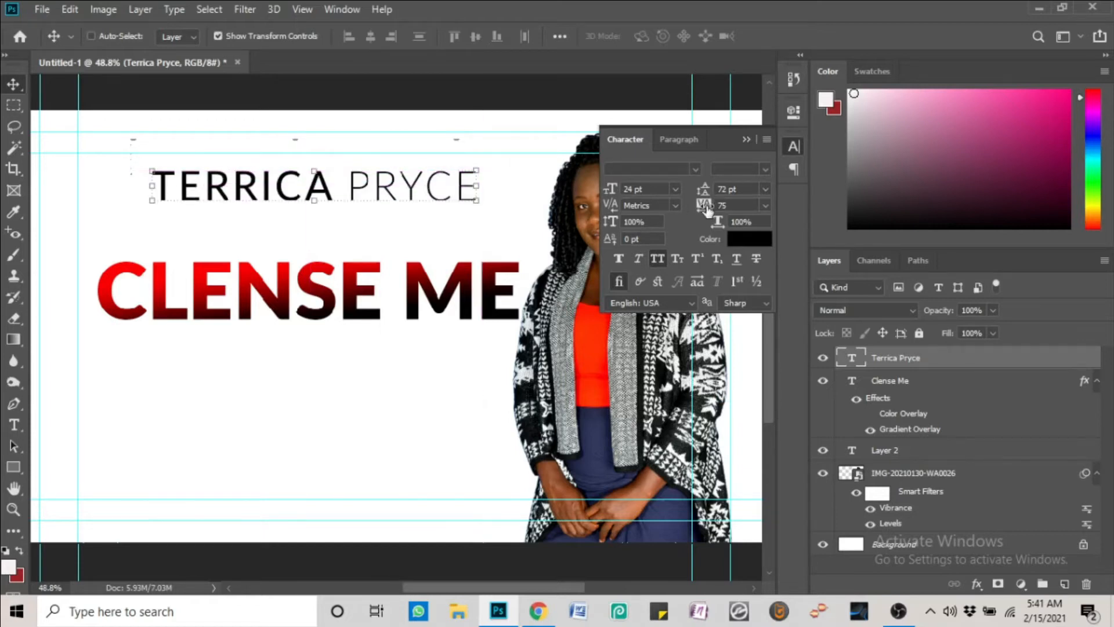
left_click_drag(707, 210, 695, 208)
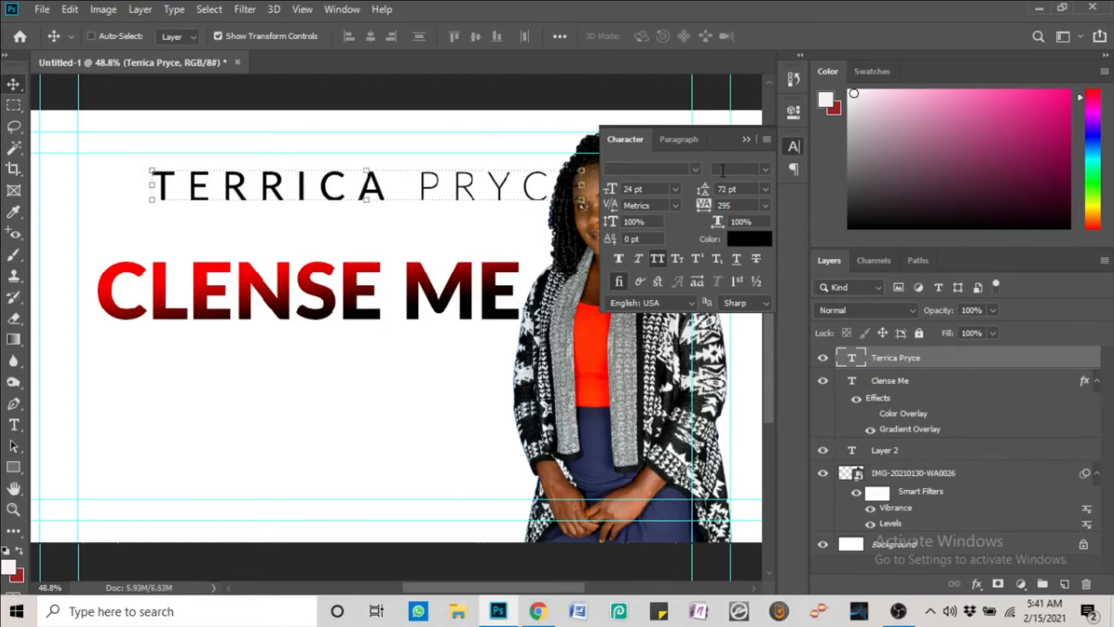
left_click(745, 141)
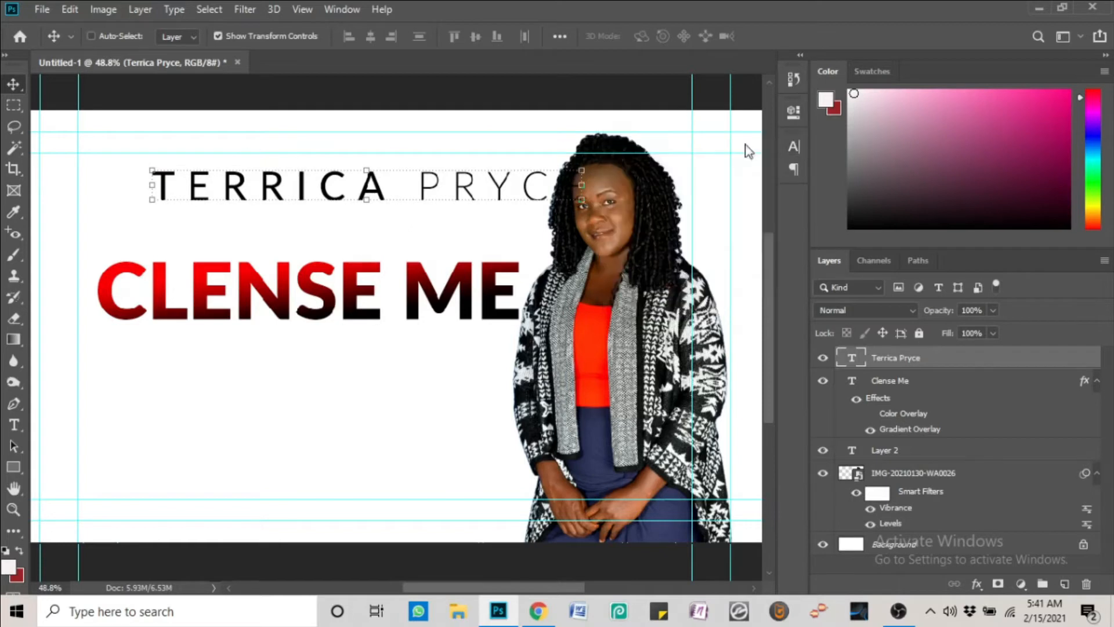
left_click_drag(479, 199, 460, 156)
right_click(651, 250)
left_click(719, 249)
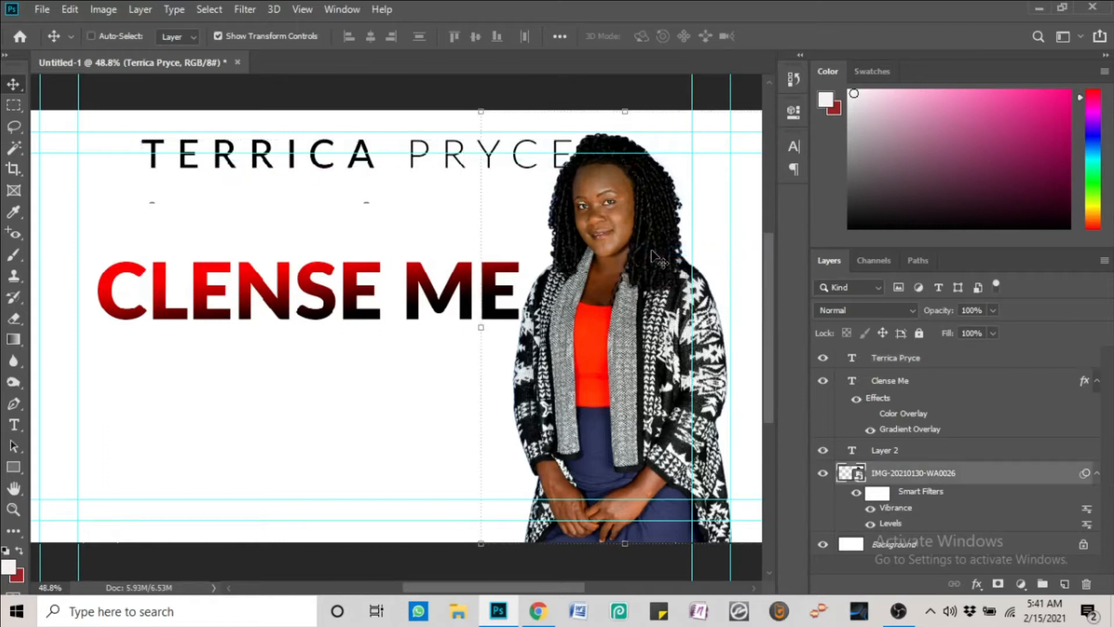
left_click_drag(655, 255, 668, 257)
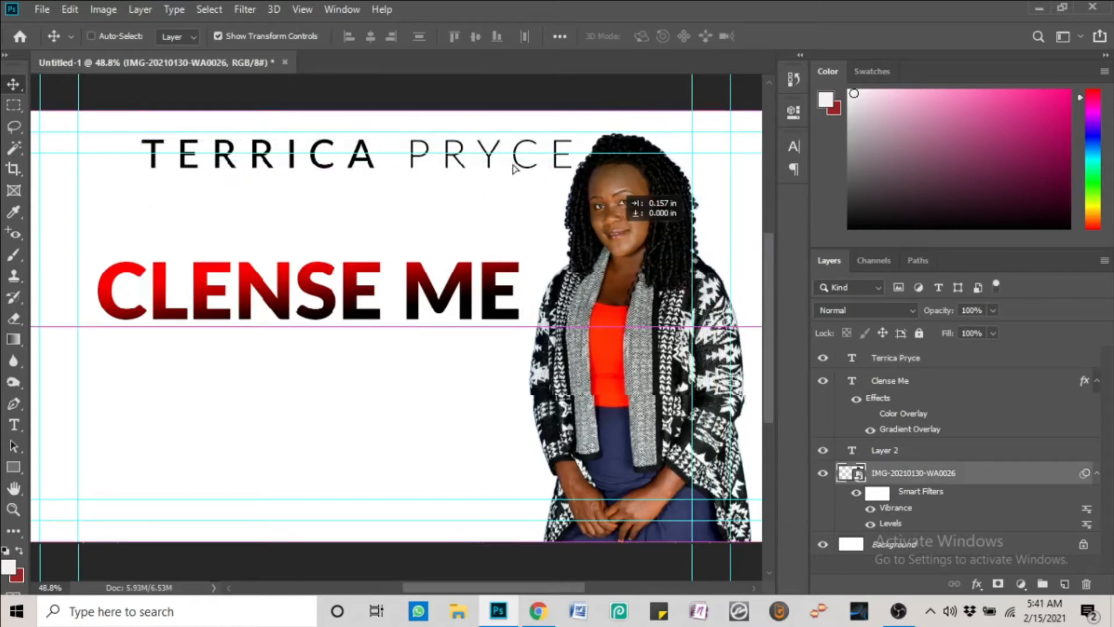
Select the Clense Me layer, nudge the title right, and bring up its layer menu
right_click(462, 156)
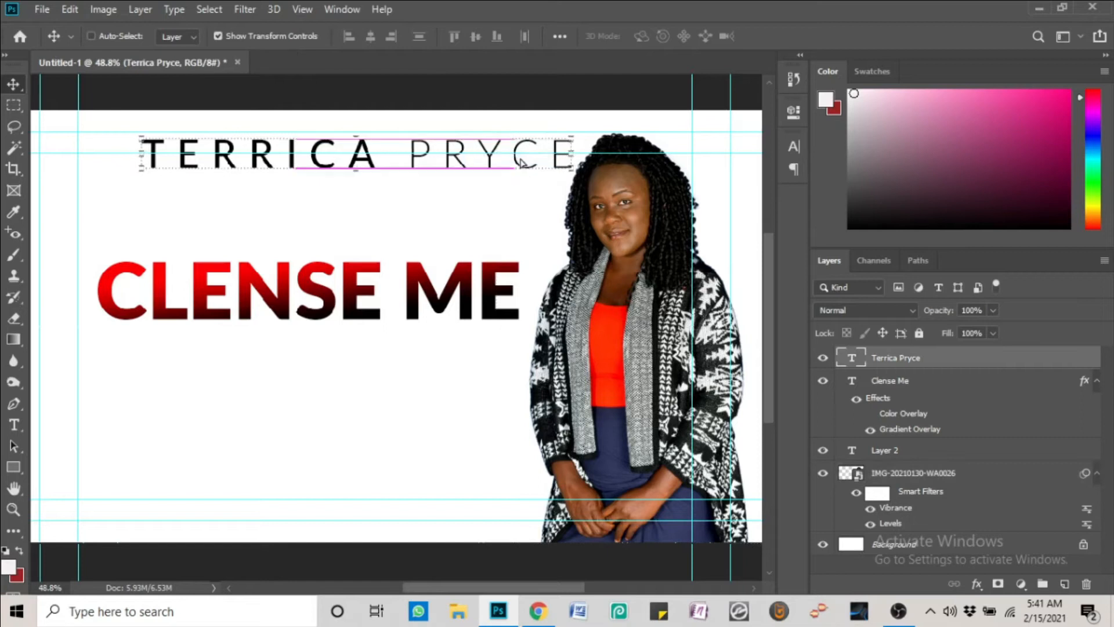
right_click(436, 288)
left_click(459, 292)
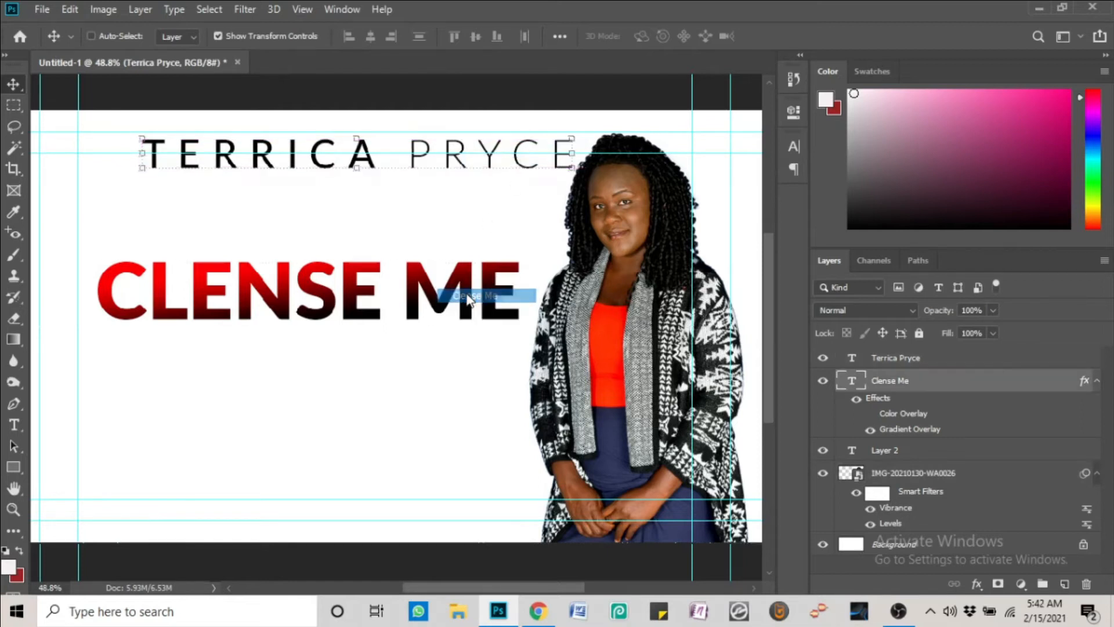
mouse_move(483, 287)
left_mouse_down()
mouse_move(508, 284)
mouse_move(495, 286)
left_mouse_up()
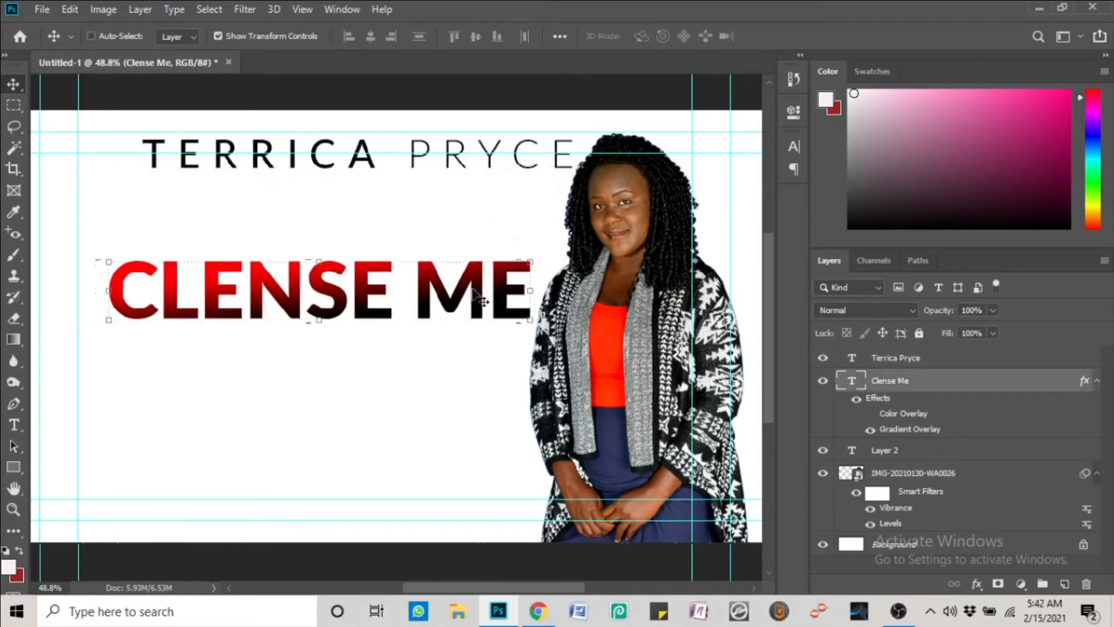
right_click(902, 378)
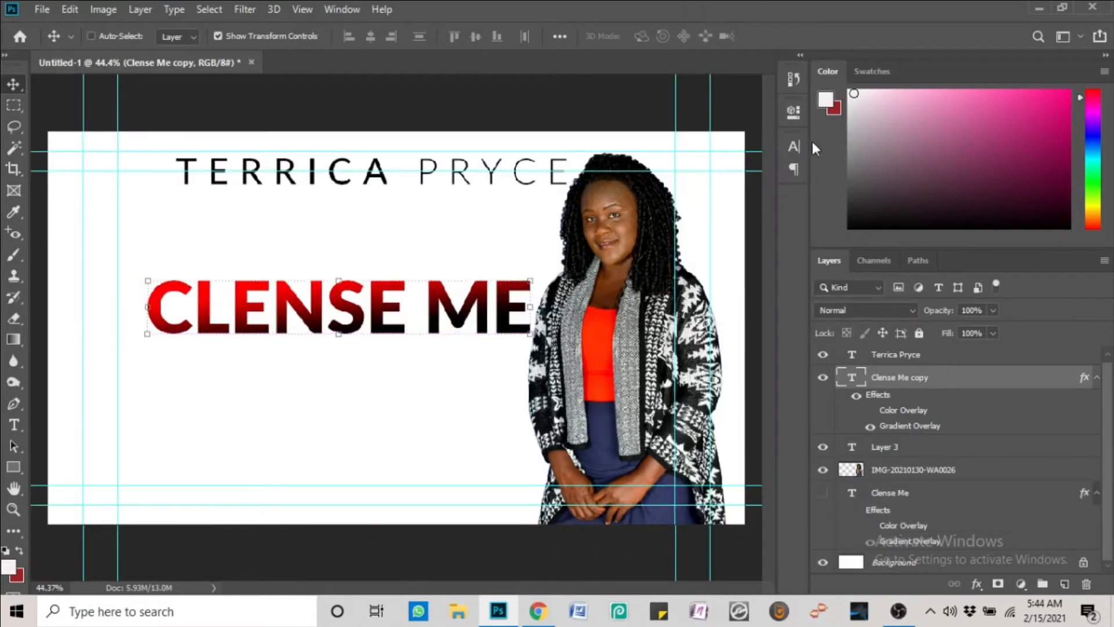
Turn off All Caps and set the title to Great Vibes at 72 pt
left_click(792, 148)
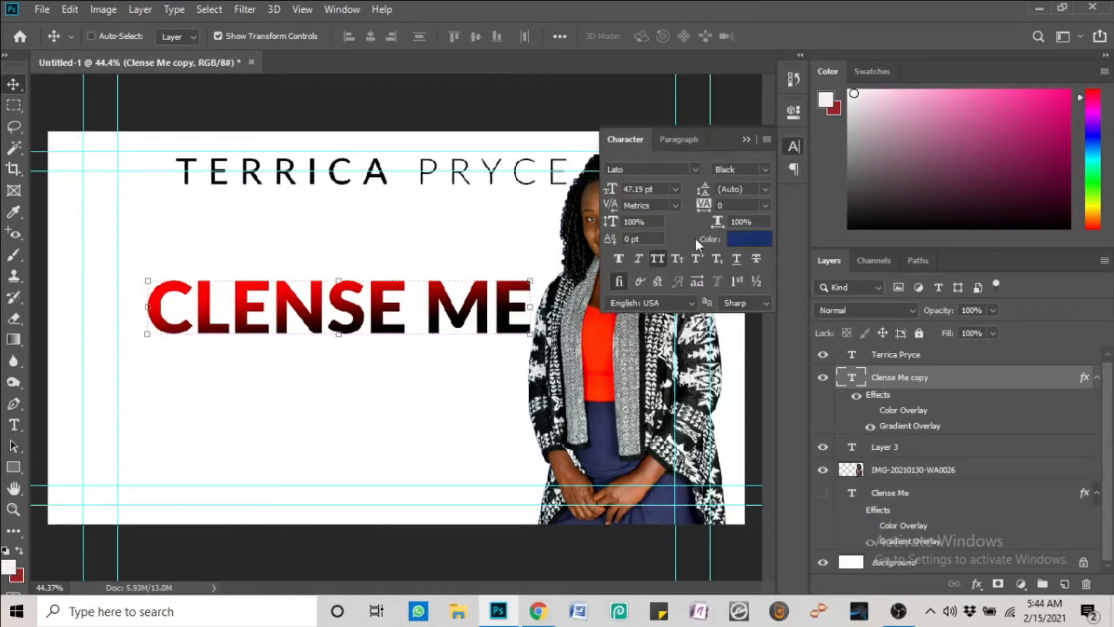
left_click(659, 254)
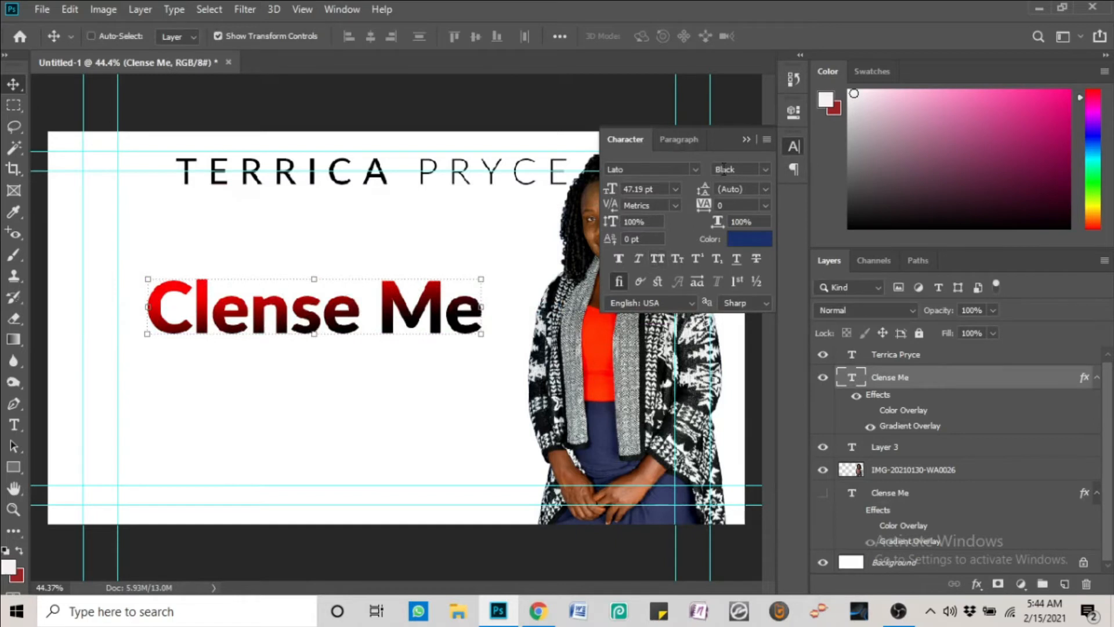
left_click(694, 169)
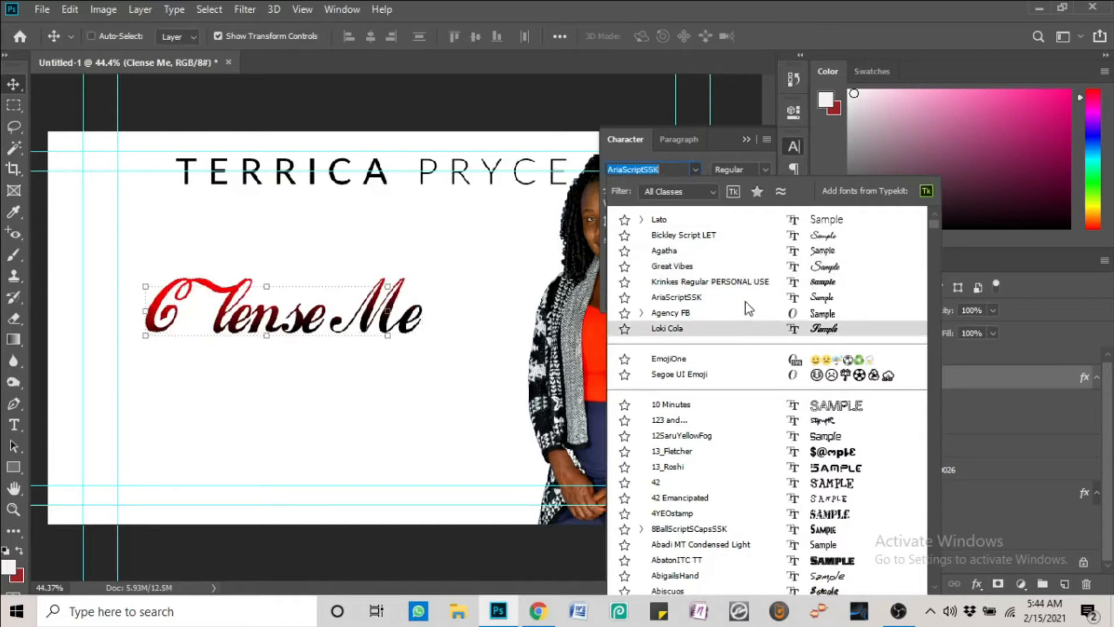
left_click(763, 264)
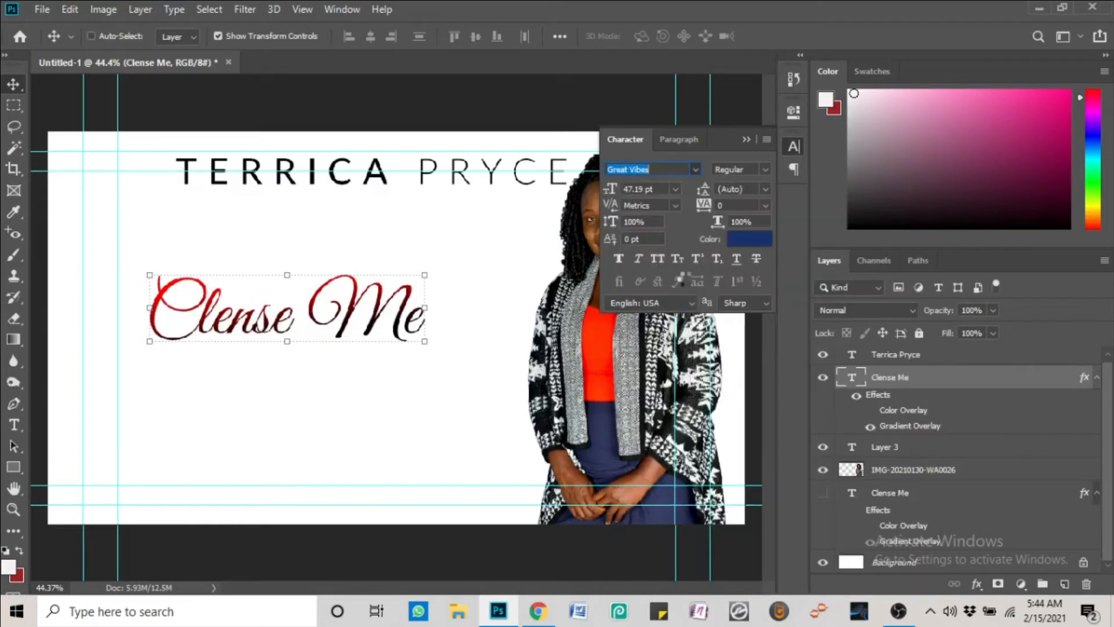
left_click(673, 190)
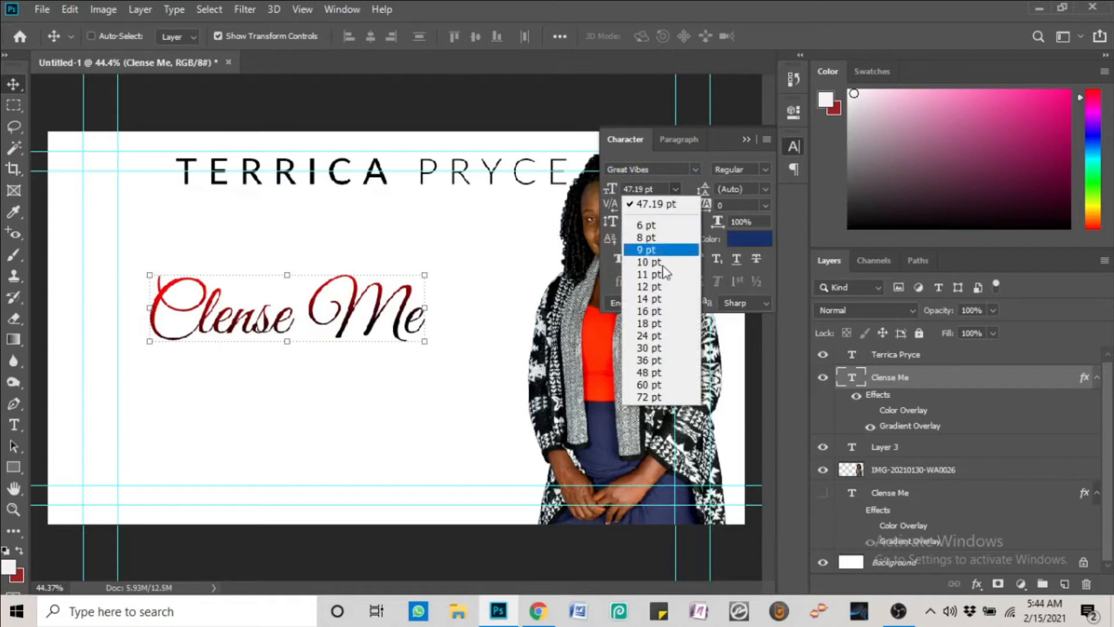
left_click(648, 385)
left_click(675, 190)
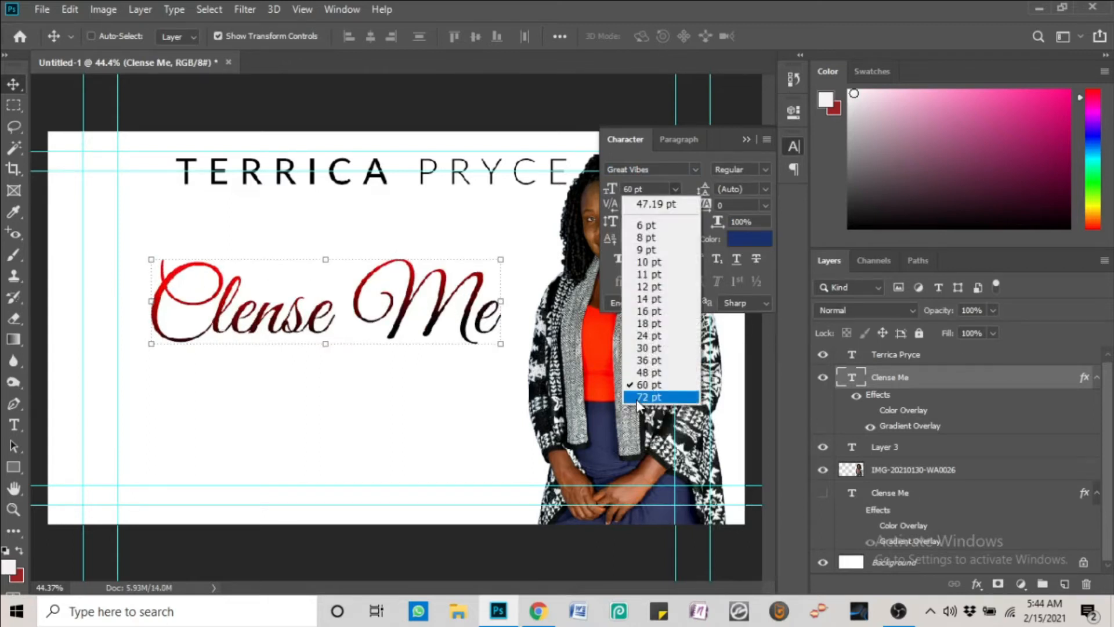
left_click(639, 398)
left_click_drag(380, 307, 348, 337)
left_click_drag(591, 351, 601, 350)
left_click_drag(406, 331, 414, 330)
left_click_drag(494, 183, 484, 188)
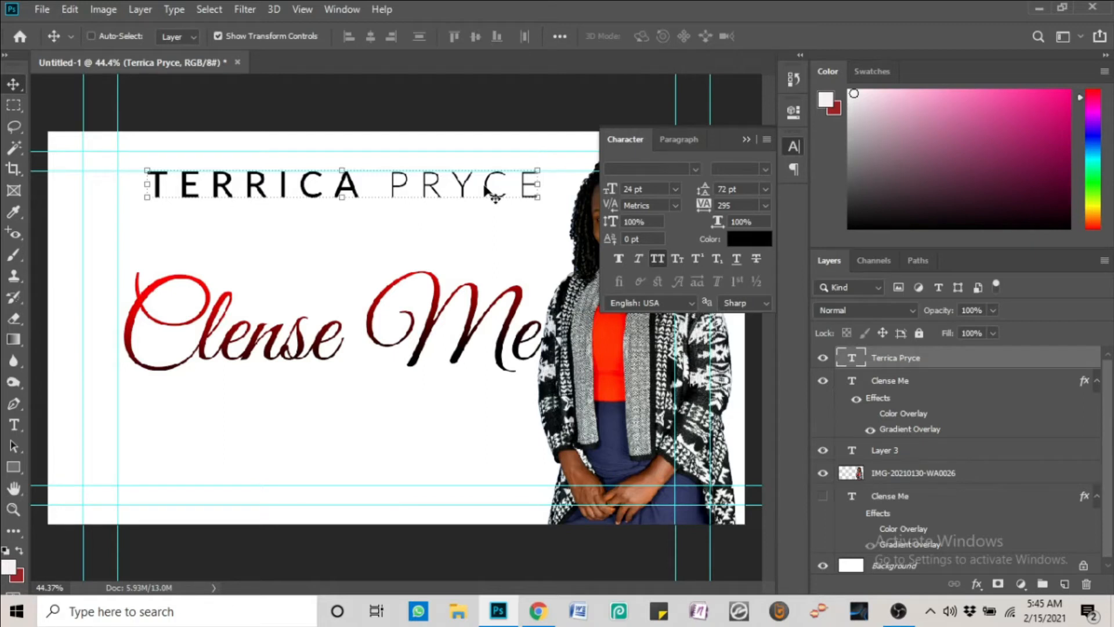
Select the woman's photo layer and zoom in on it
left_click(747, 140)
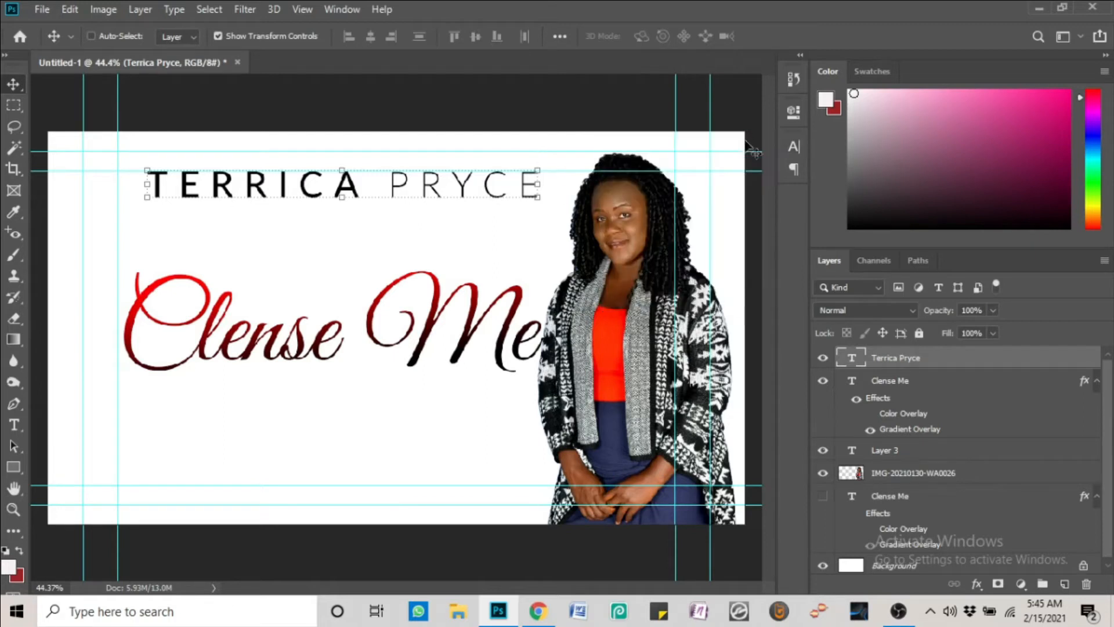
right_click(666, 255)
left_click(670, 260)
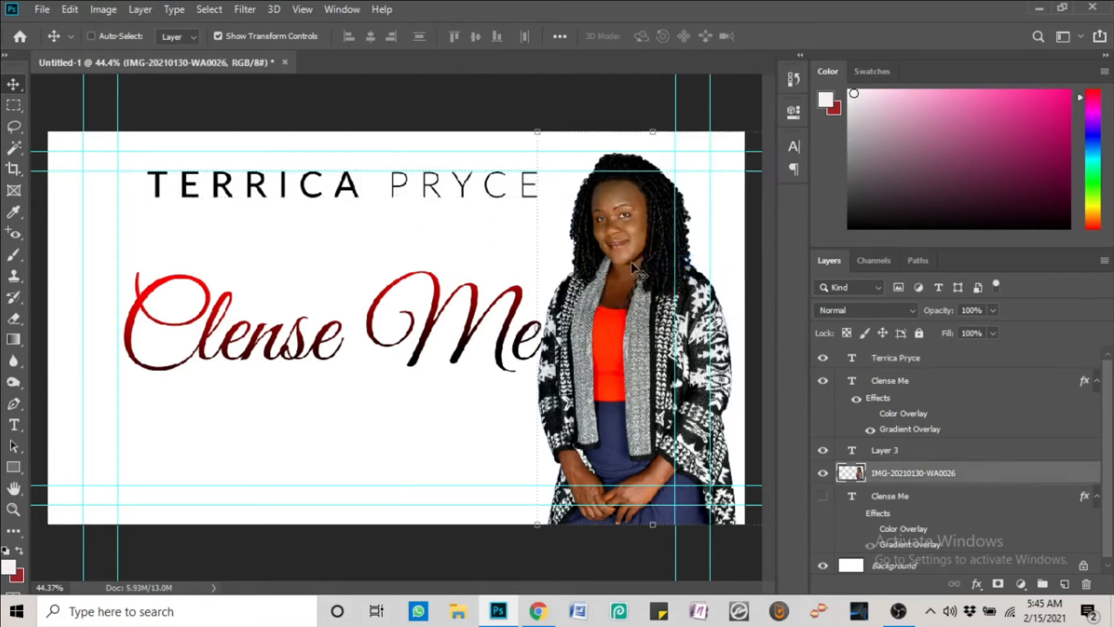
scroll(634, 267, "up", 5)
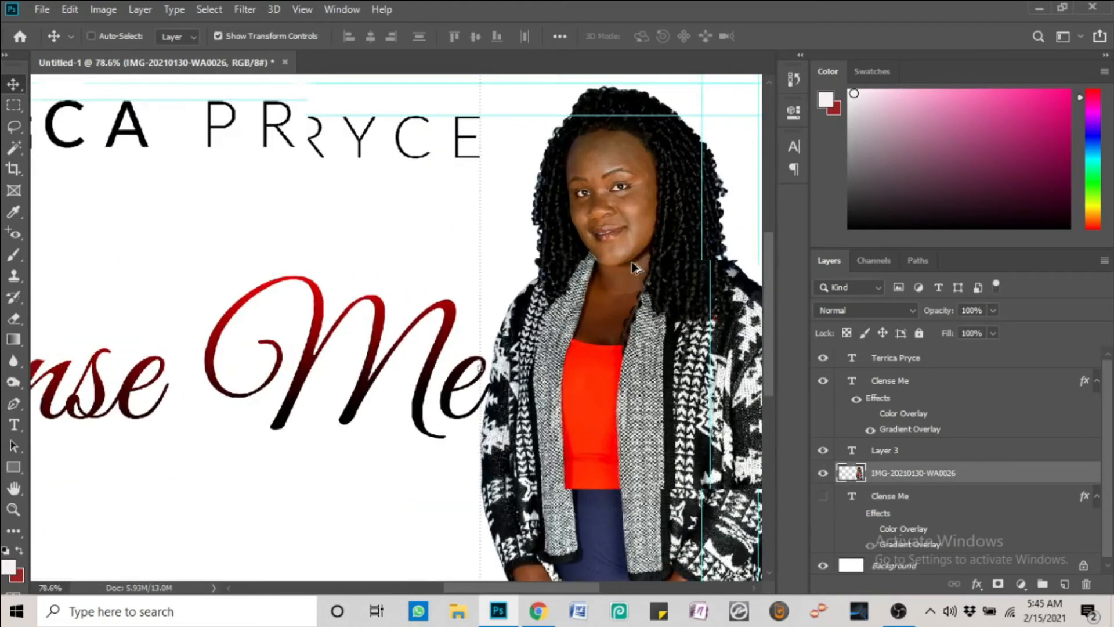
scroll(634, 267, "up", 1)
left_click(304, 11)
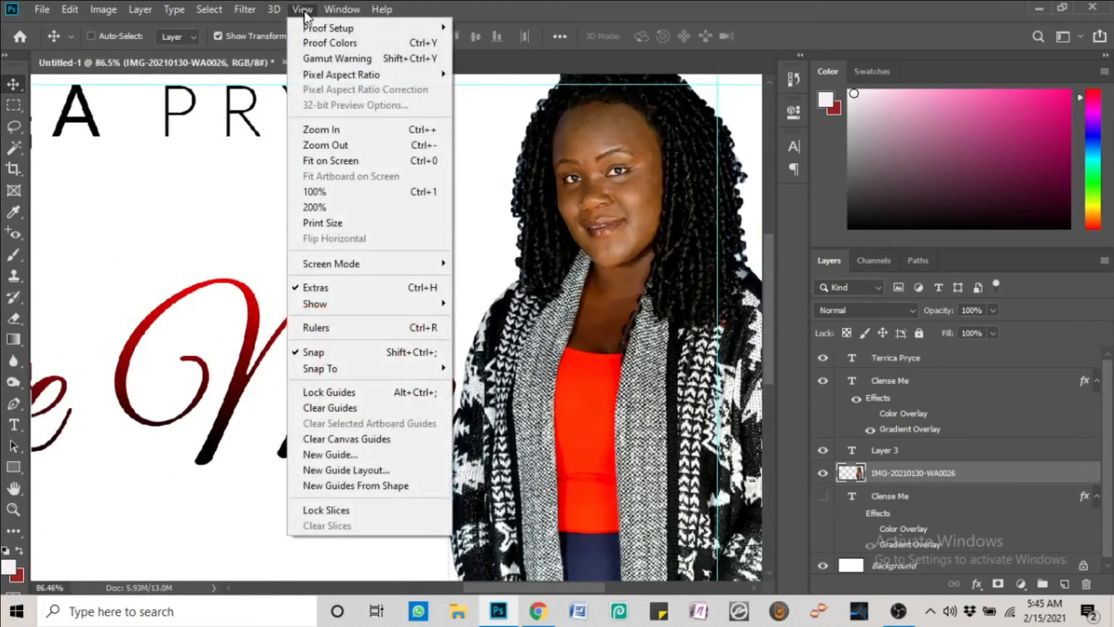
left_click(302, 9)
Run Portraiture 3 on the photo, trying Strong before applying Medium smoothing
left_click(246, 9)
mouse_move(286, 362)
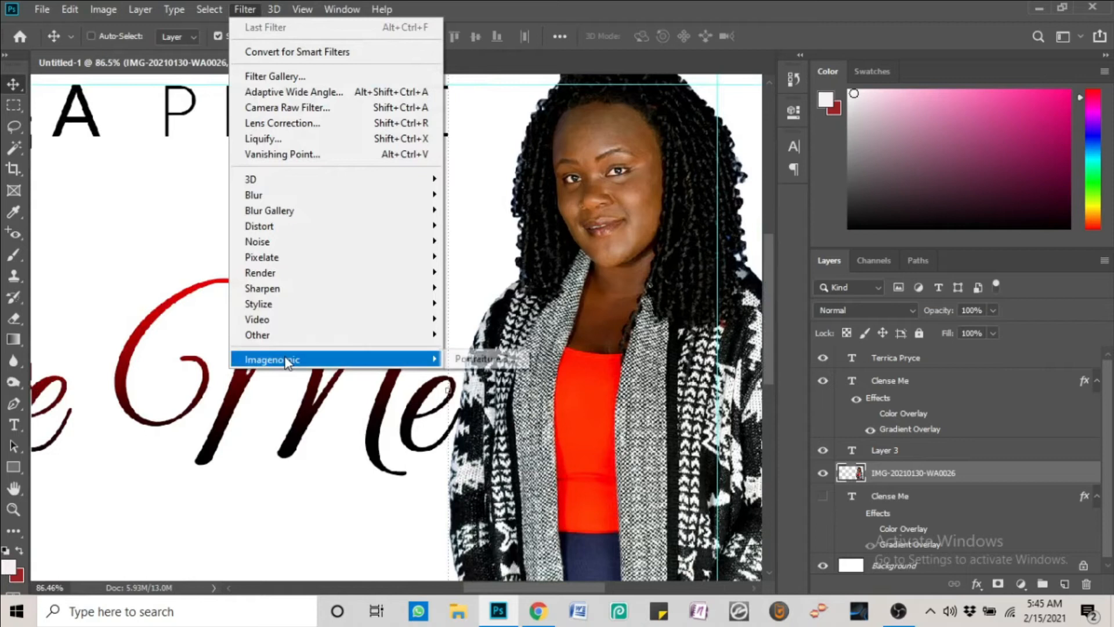
left_click(497, 361)
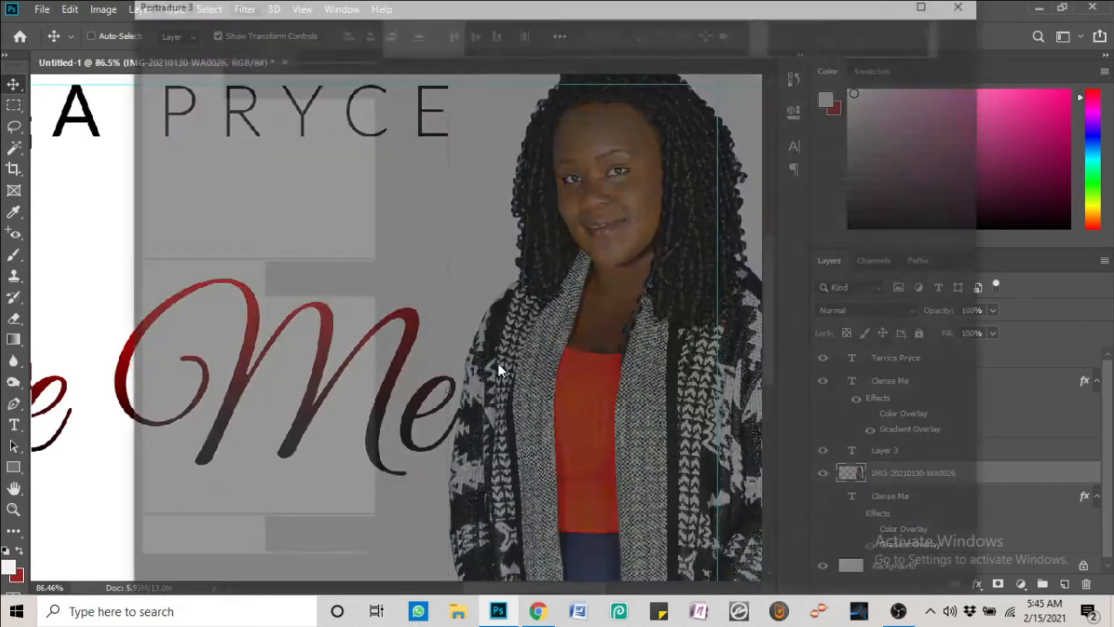
left_click(297, 79)
left_click(345, 80)
left_click(305, 86)
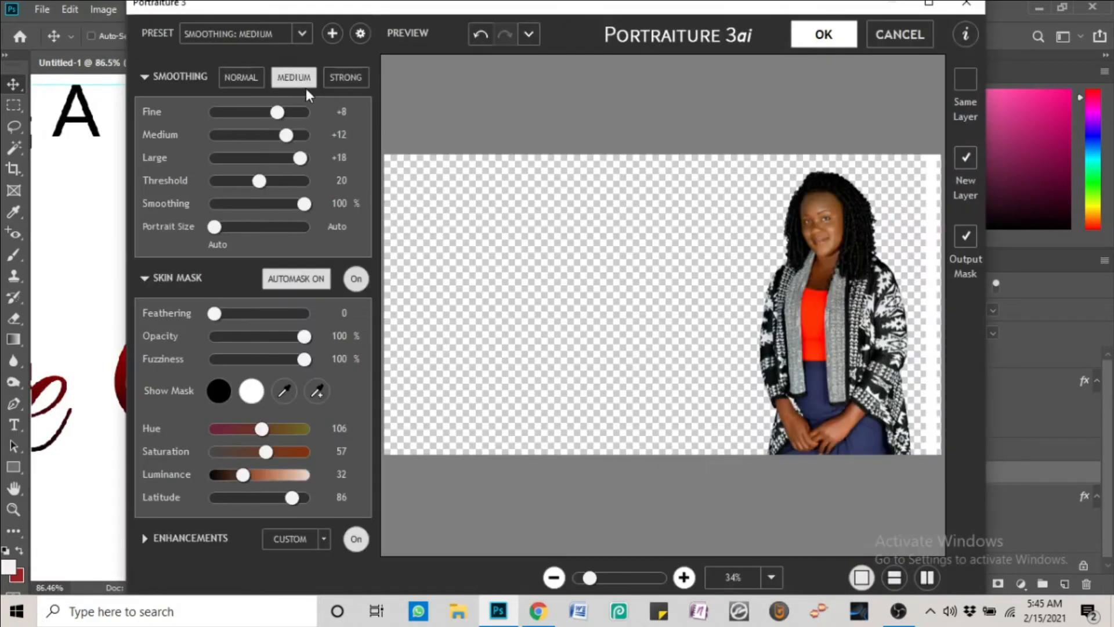
left_click(836, 36)
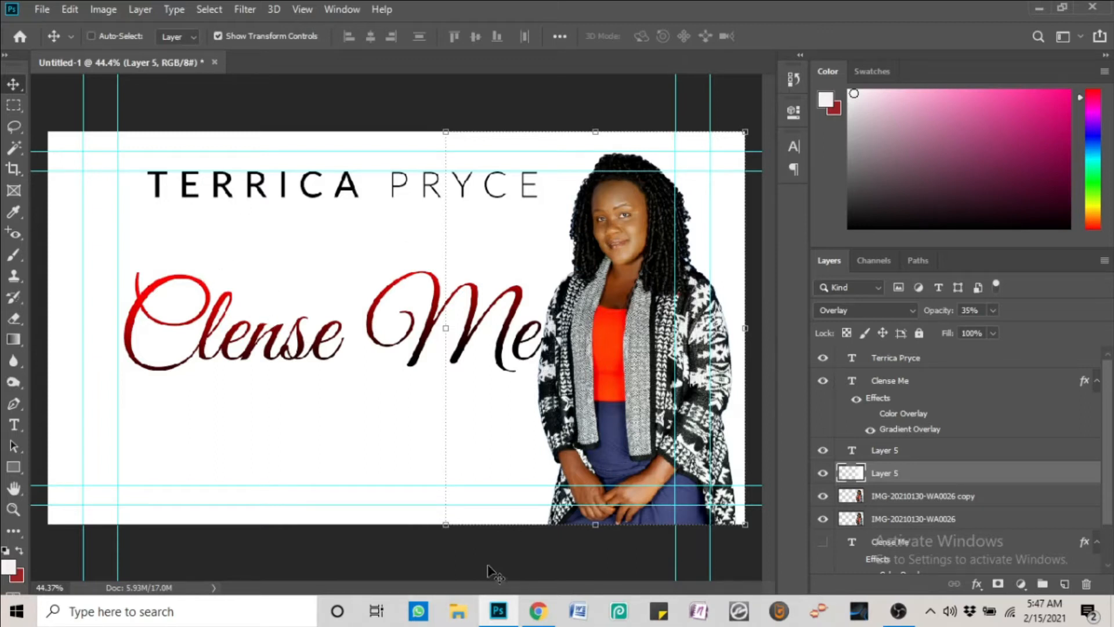
Switch to Chrome and open Unsplash from a new-tab search for 'un'
left_click(537, 611)
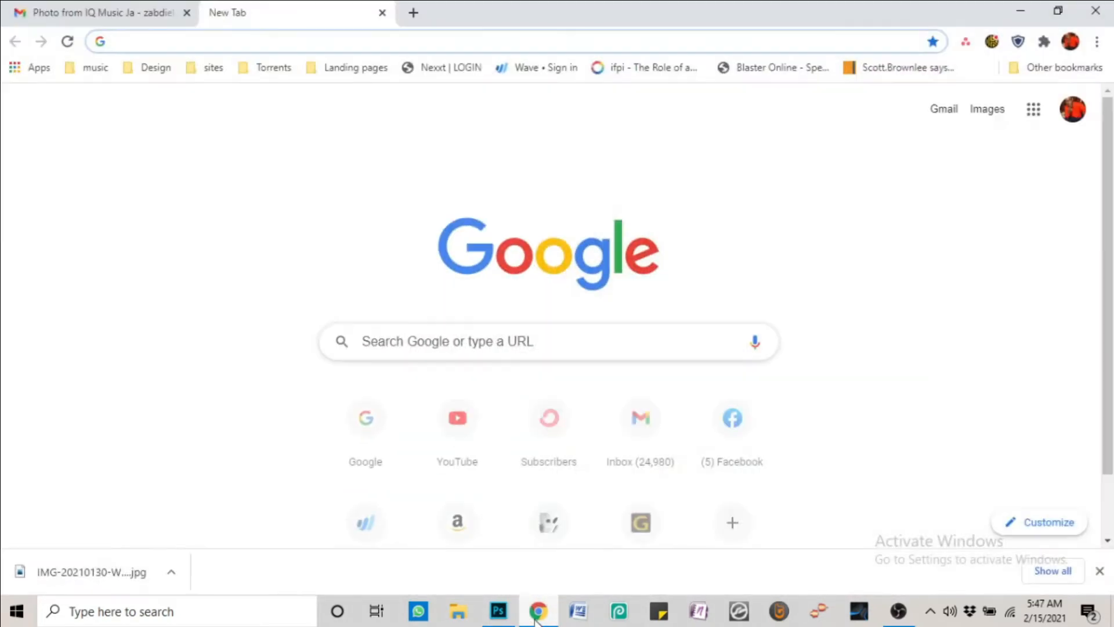
left_click(514, 348)
type("blac")
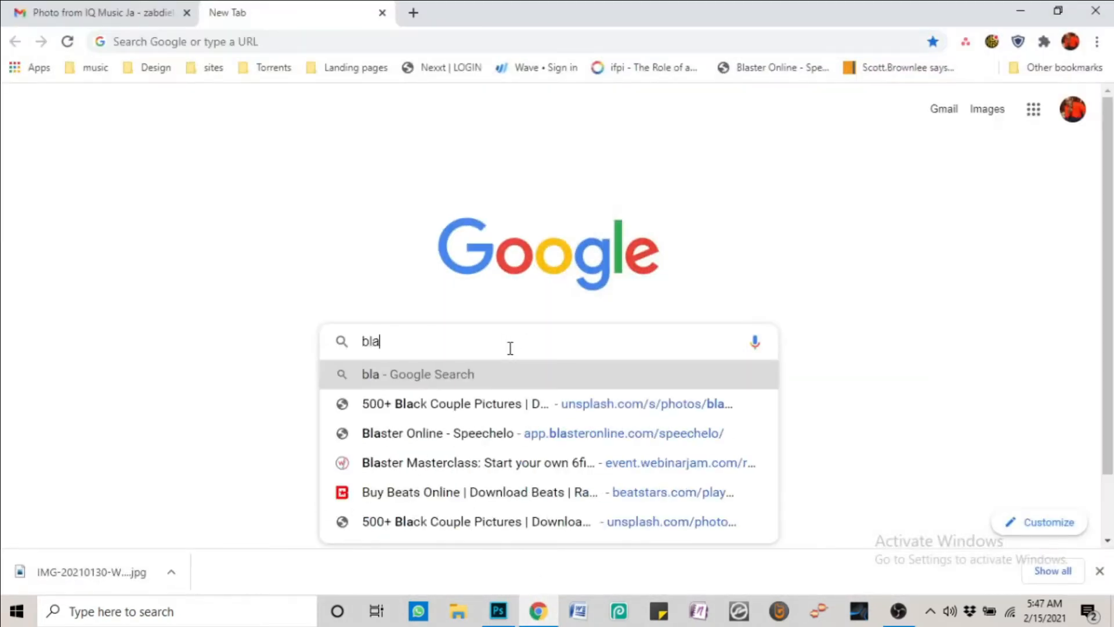
key("BackSpace")
key("BackSpace")
key("BackSpace")
key("BackSpace")
type("un")
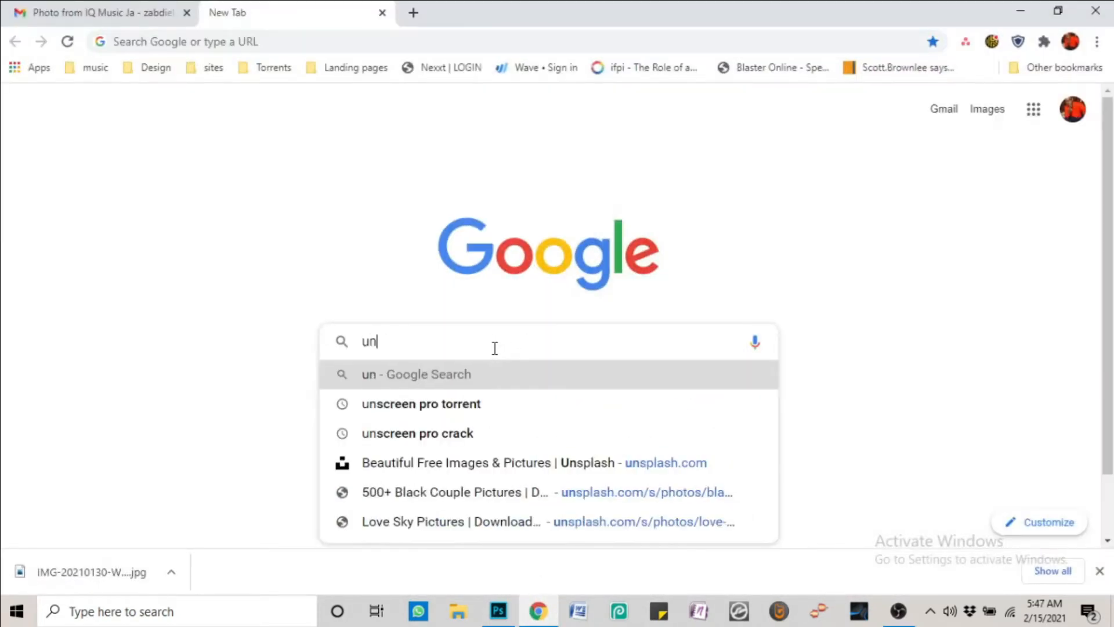
left_click(536, 465)
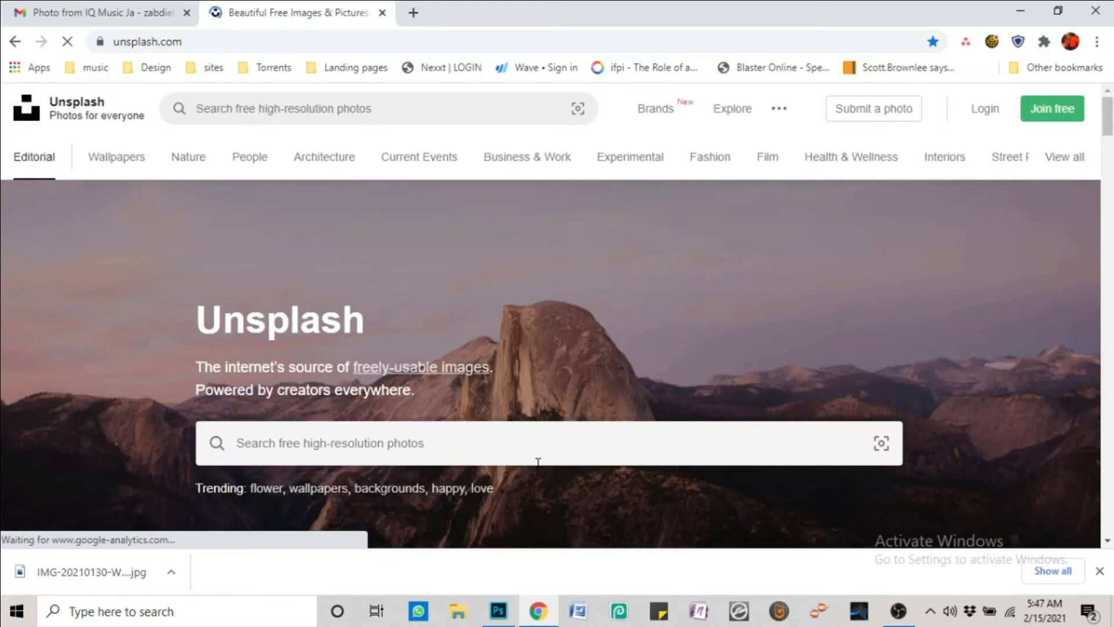
Search Unsplash for black background landscape photos, then for 'clean'
left_click(288, 110)
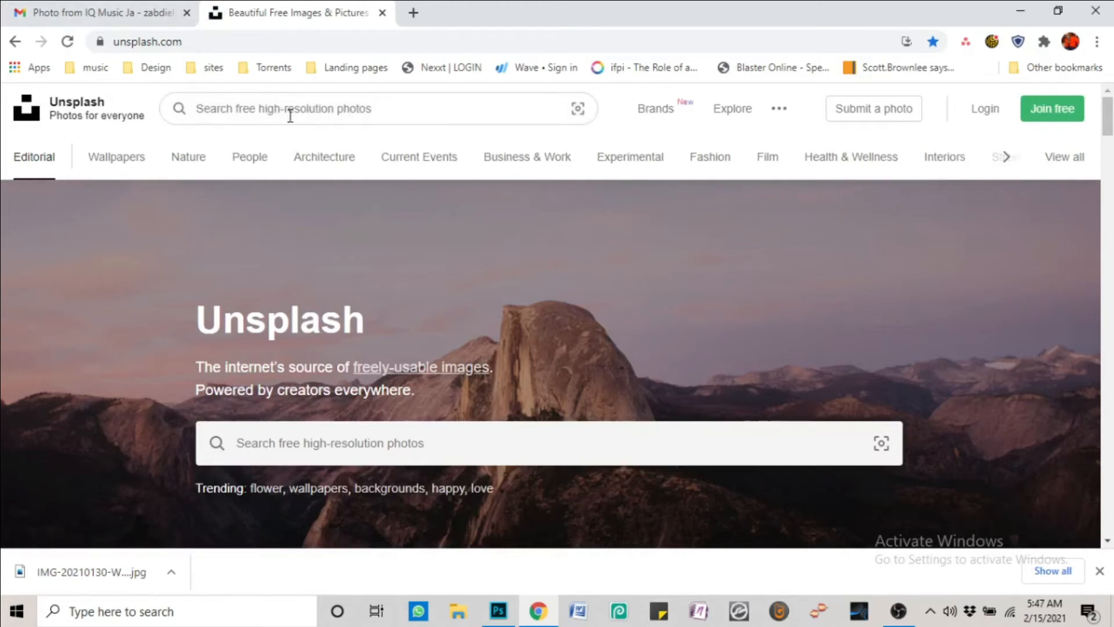
type("a")
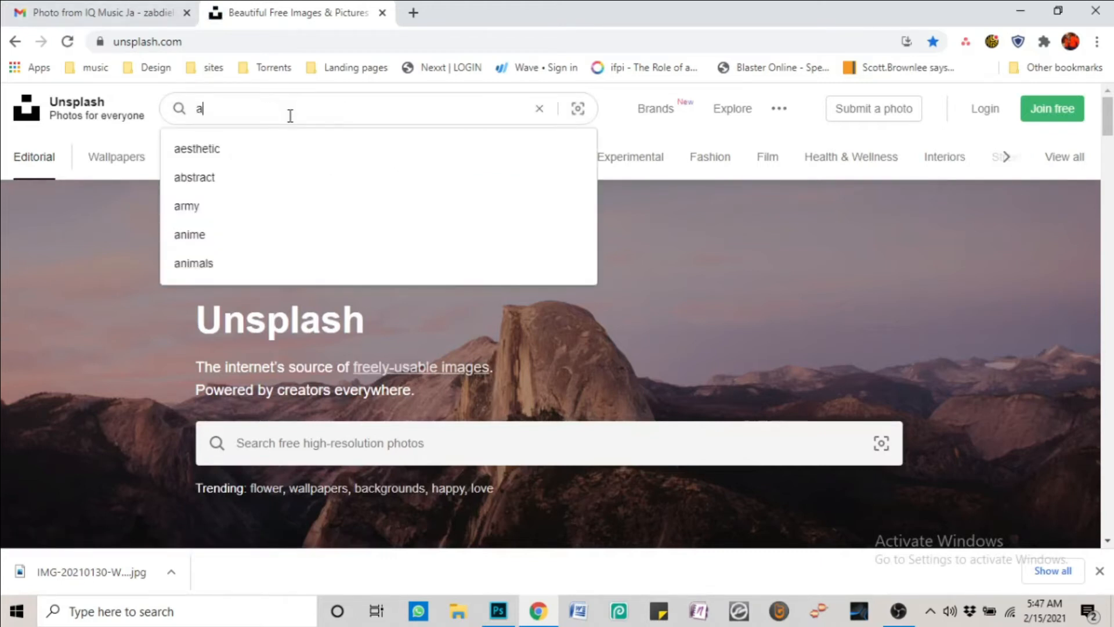
key("BackSpace")
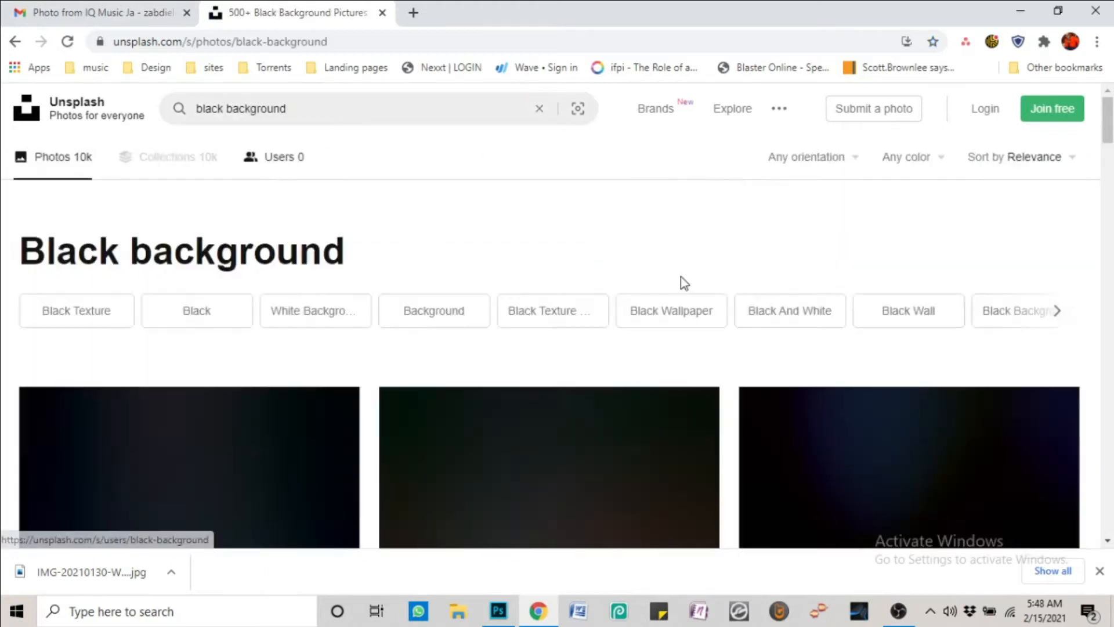
left_click(806, 221)
scroll(802, 225, "down", 5)
scroll(803, 228, "down", 20)
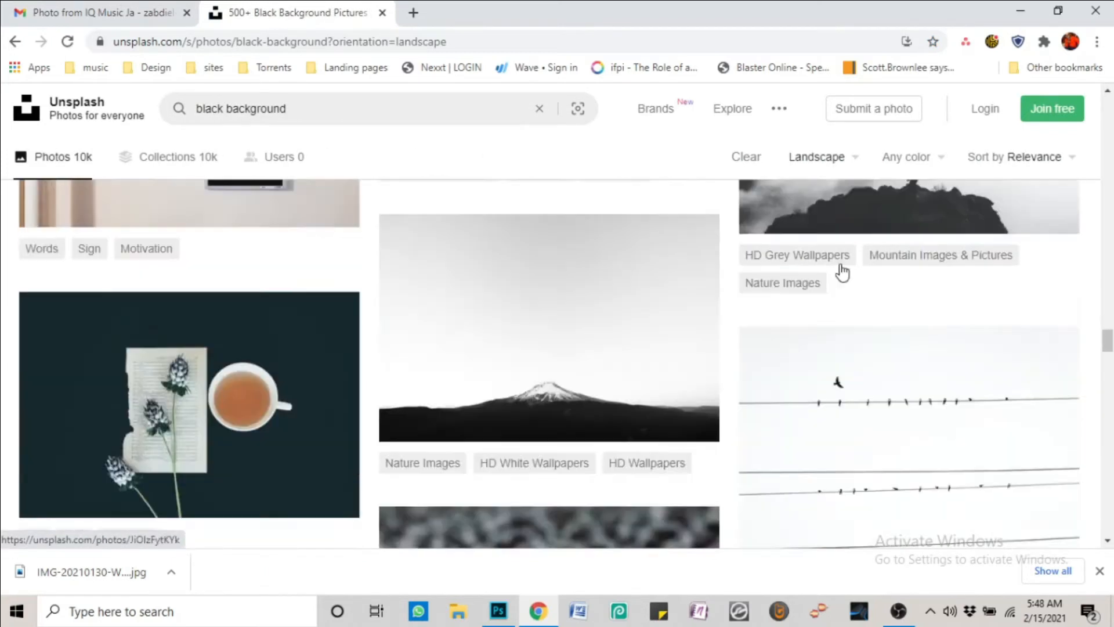
left_click_drag(288, 109, 58, 118)
type("slense")
key("Return")
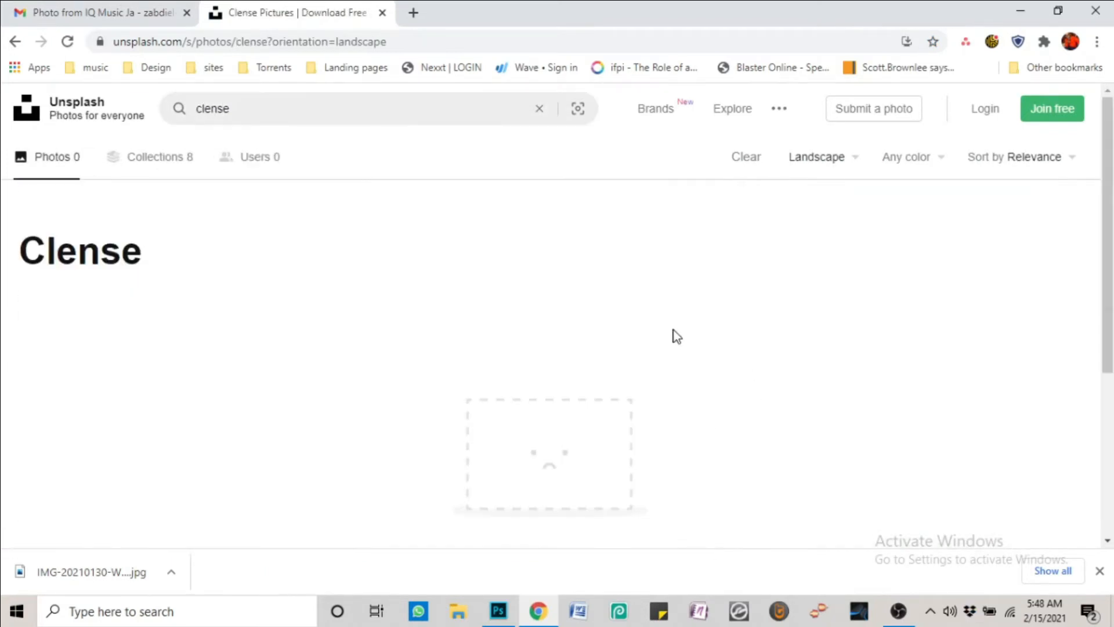
left_click(289, 115)
key("BackSpace")
key("BackSpace")
key("BackSpace")
type("an")
key("Return")
scroll(725, 232, "down", 10)
Search 'texture', download the dark plaster photo, and return to Photoshop
left_click_drag(262, 109, 140, 112)
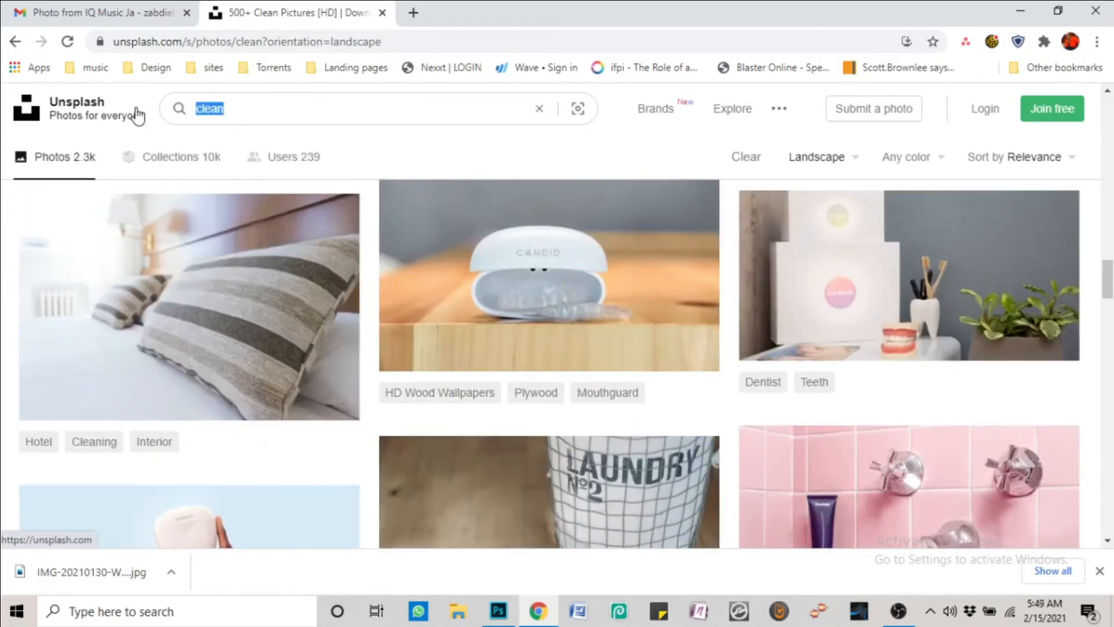
type("texture")
key("Return")
scroll(406, 221, "down", 3)
left_click(490, 238)
left_click(954, 133)
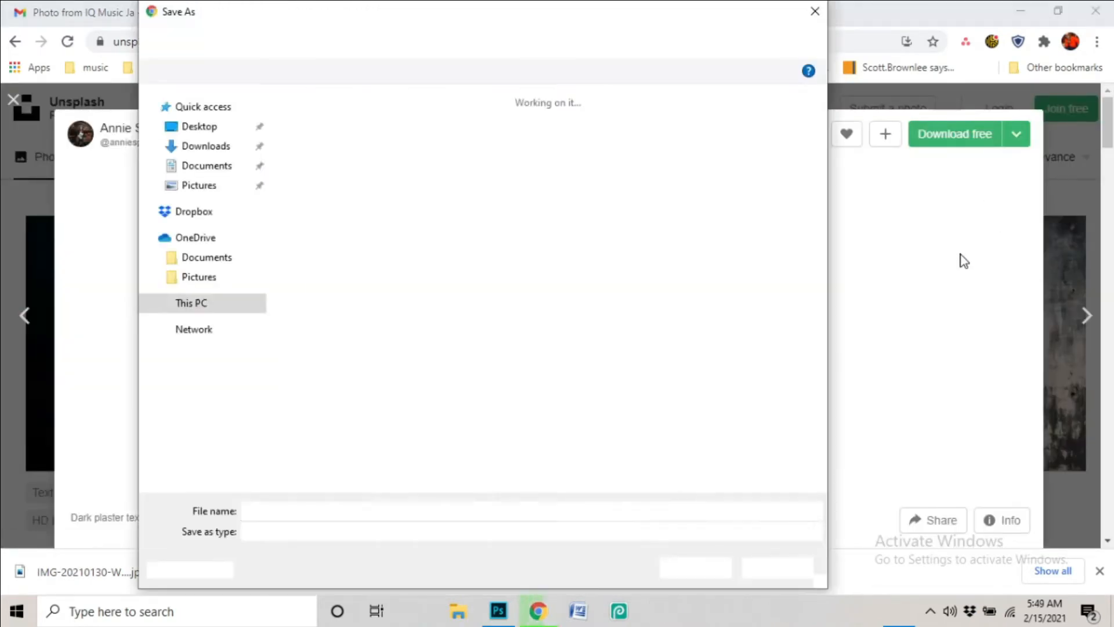
left_click(683, 562)
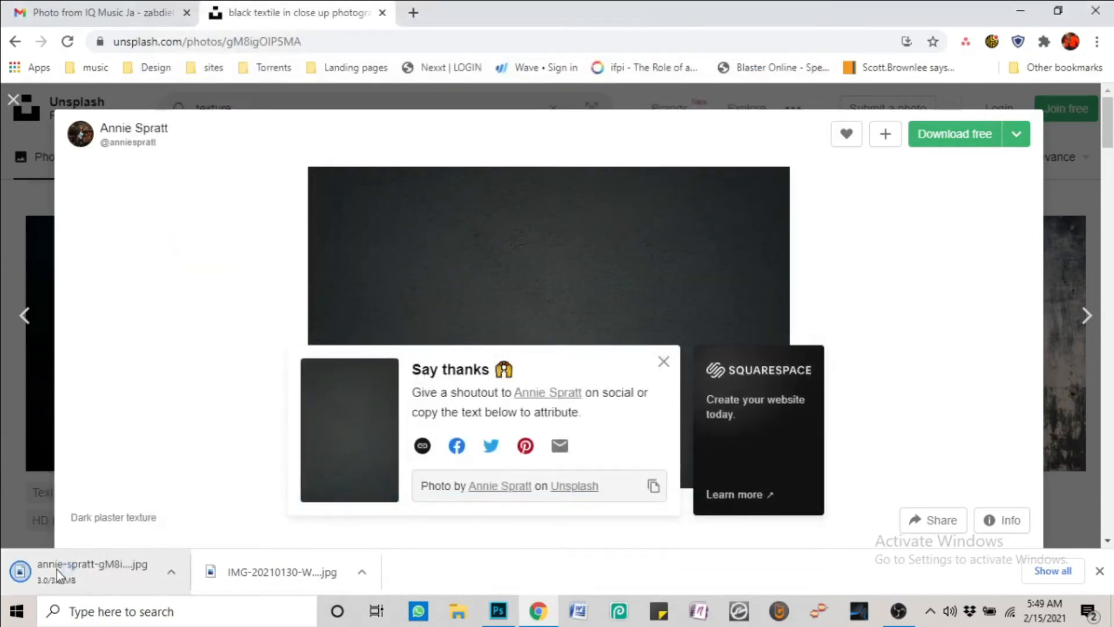
left_click(499, 612)
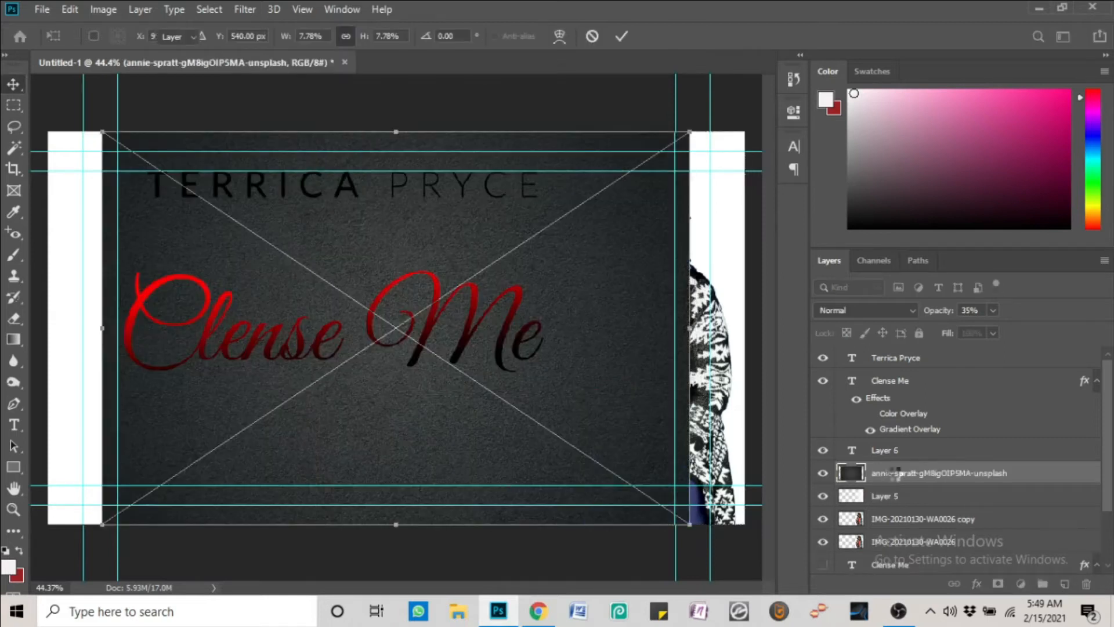
Place the plaster texture below the woman's layers, stretch it over the canvas, and hide Layer 5
key("Return")
left_click_drag(921, 473, 927, 543)
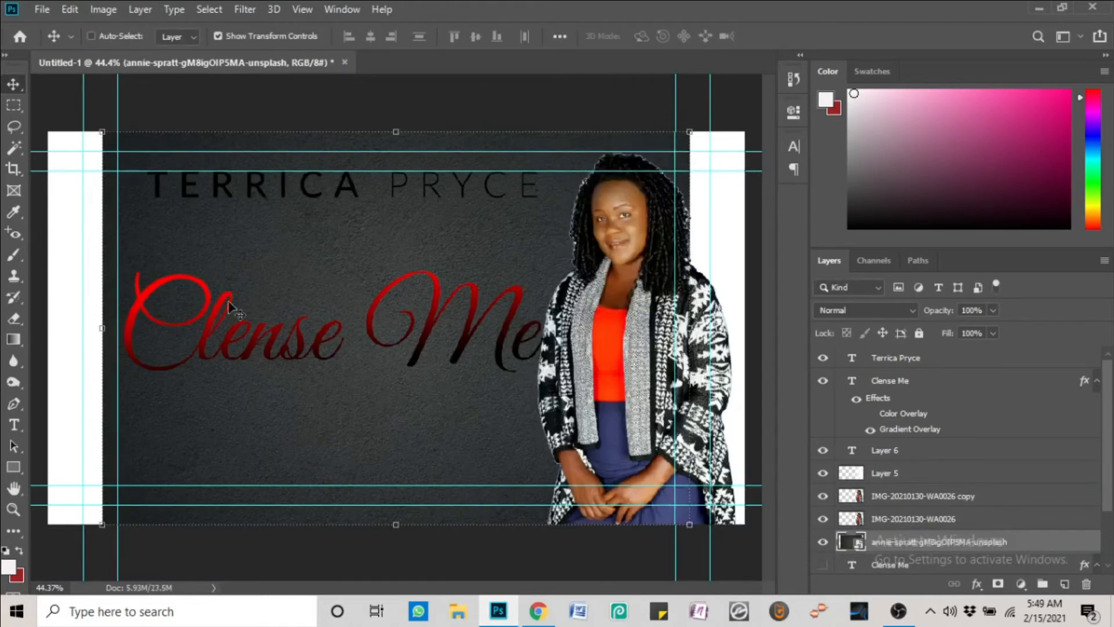
left_click_drag(102, 133, 40, 90)
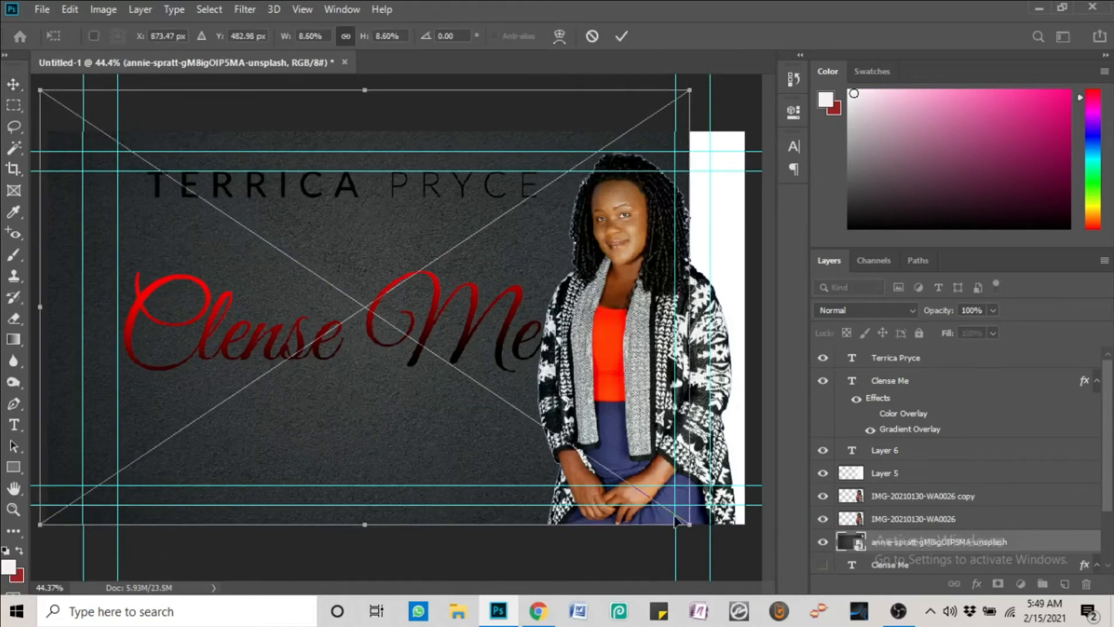
left_click_drag(690, 524, 759, 554)
key("Return")
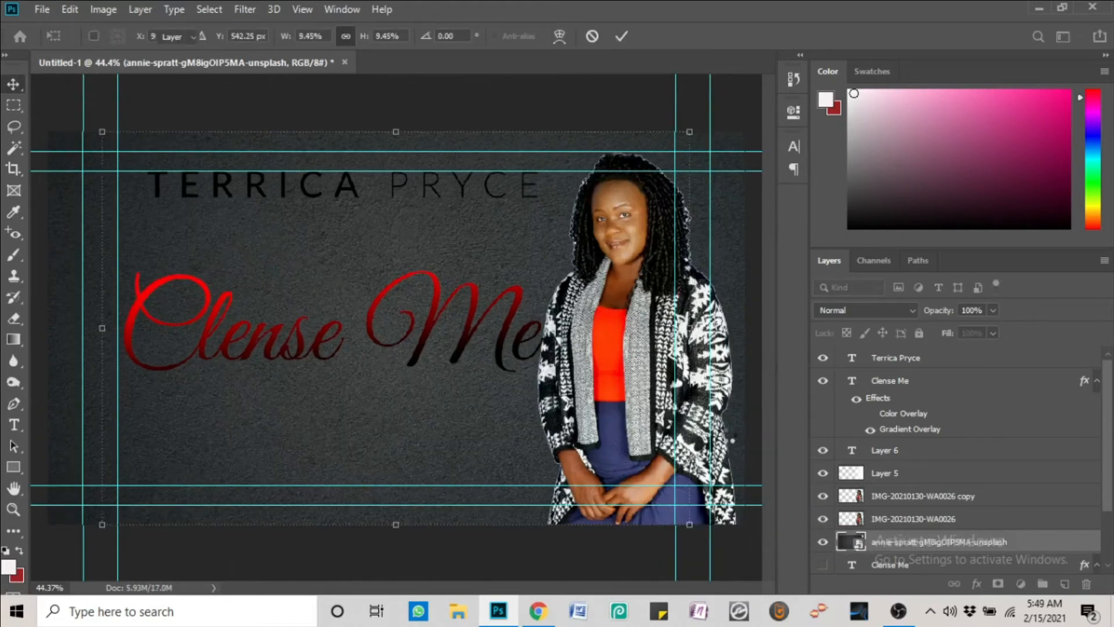
left_click(823, 474)
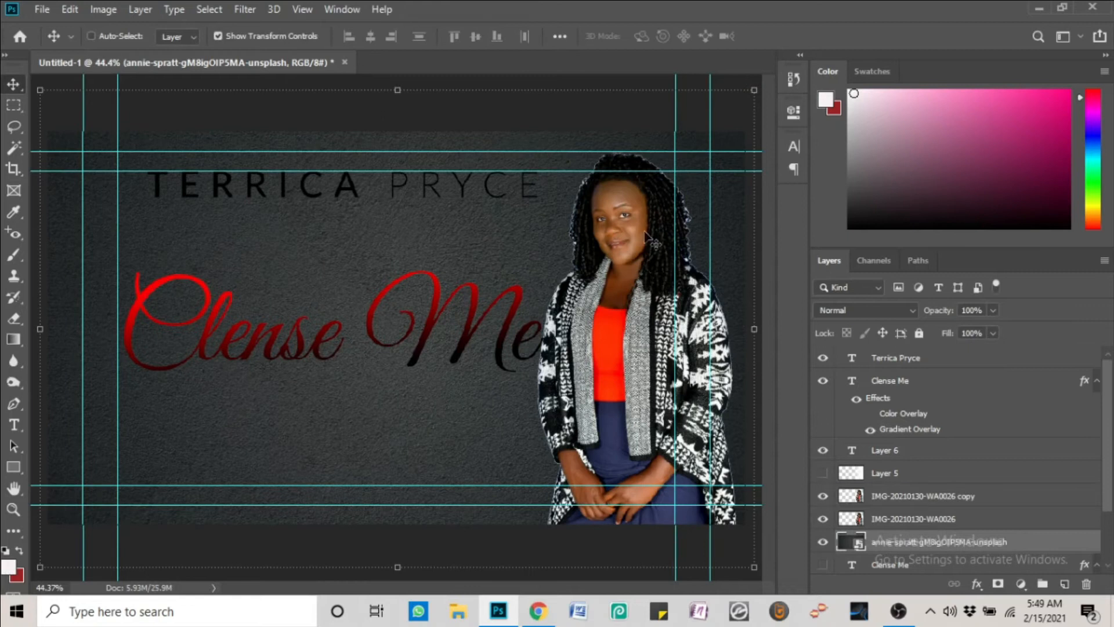
Zoom in, select the IMG-20210130-WA0026 copy layer, and set the Eraser to 60 px
scroll(649, 243, "up", 6)
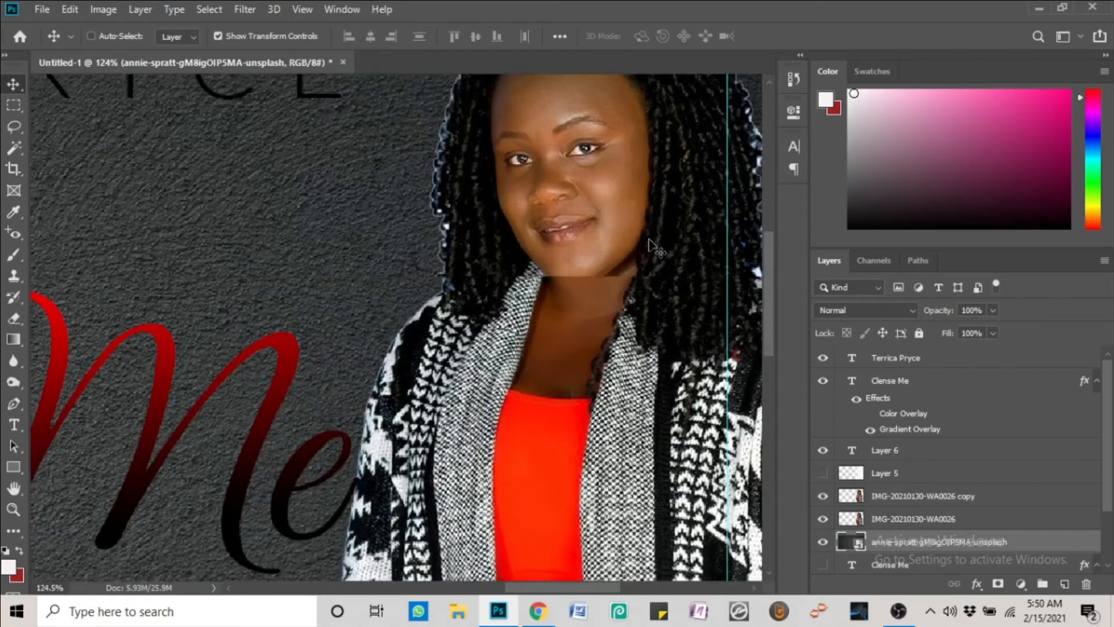
scroll(649, 242, "up", 5)
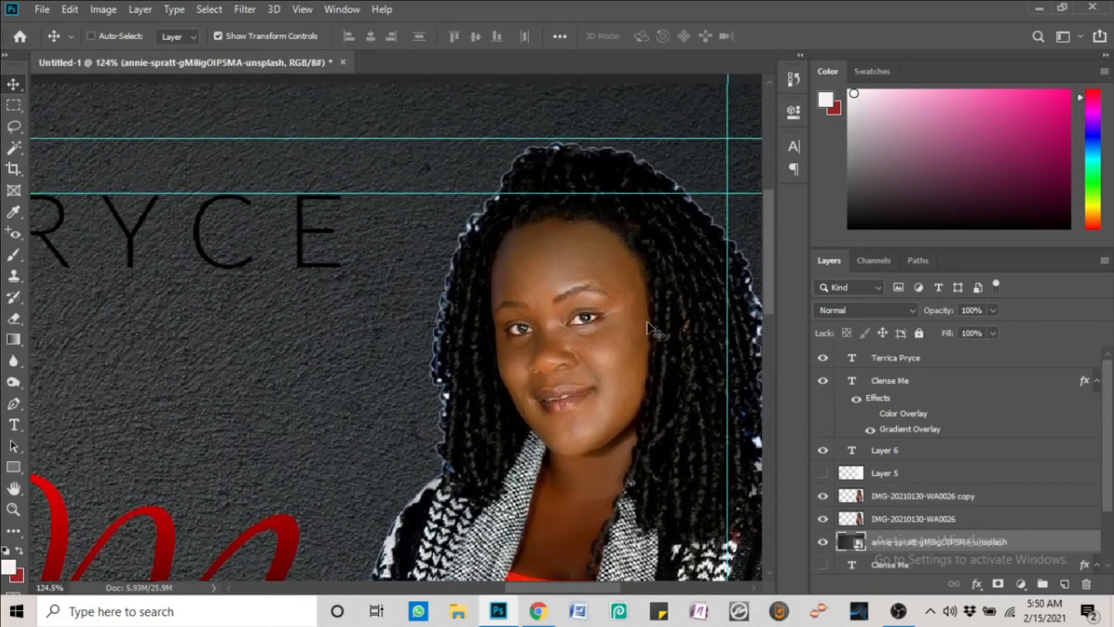
right_click(647, 323)
left_click(677, 328)
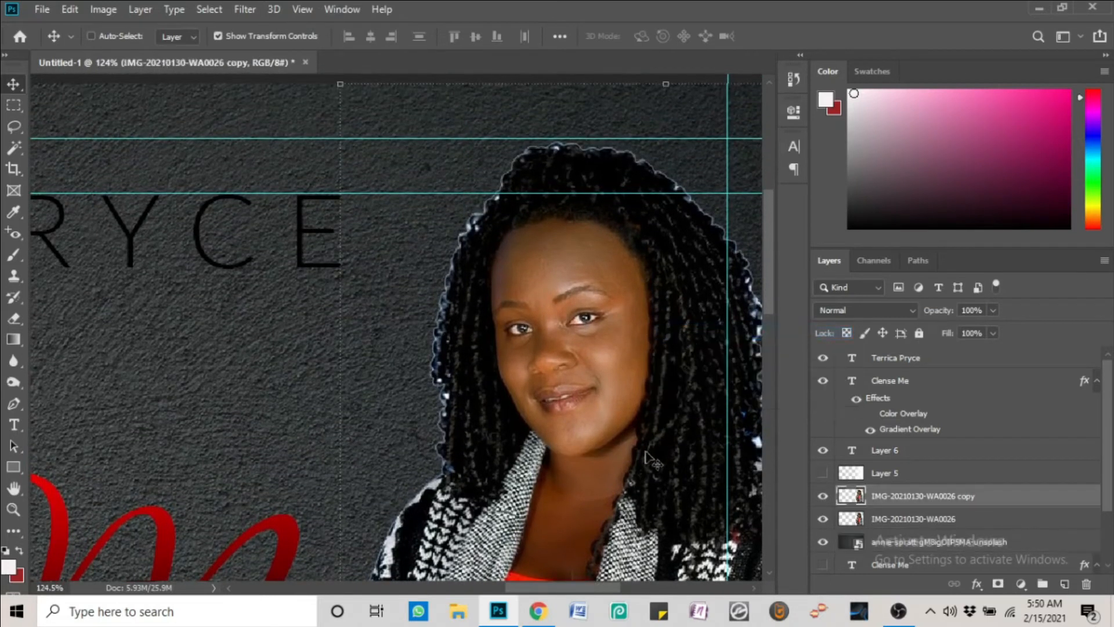
key("e")
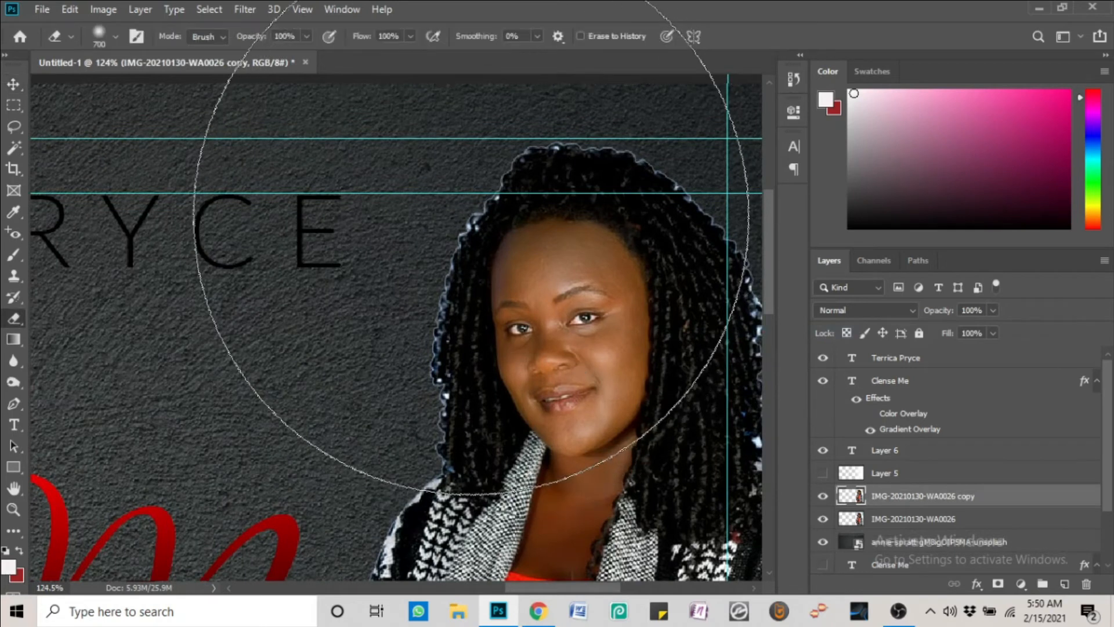
key("bracketleft")
key("bracketleft")
key("bracketleft")
key("bracketleft")
key("bracketleft")
key("bracketleft")
key("bracketleft")
key("bracketleft")
key("bracketleft")
key("bracketleft")
key("bracketleft")
key("bracketleft")
key("bracketleft")
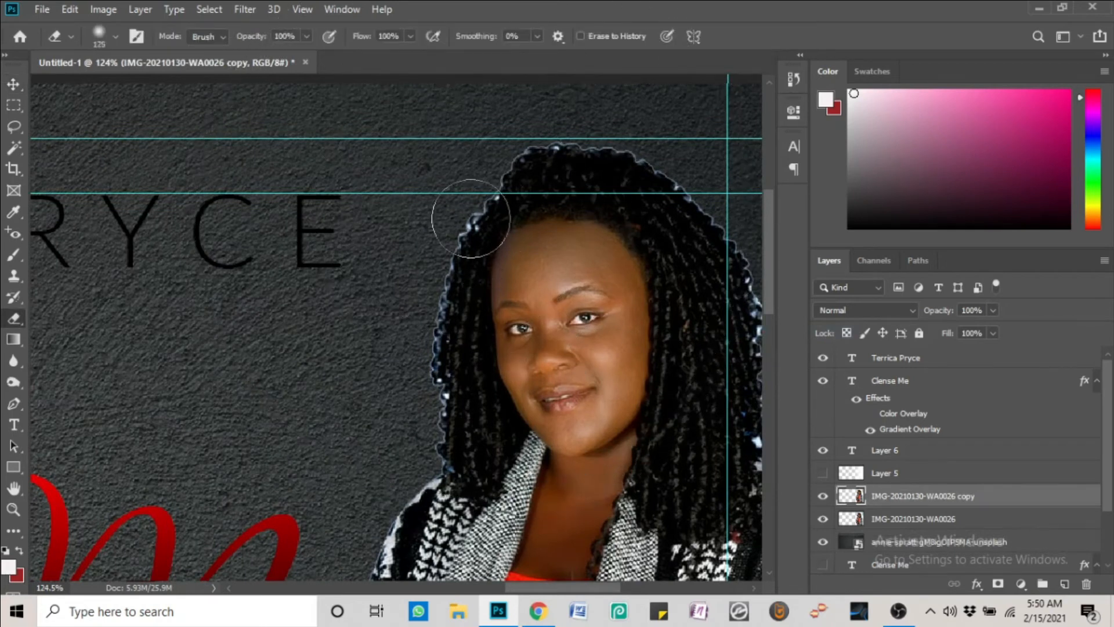
key("bracketleft")
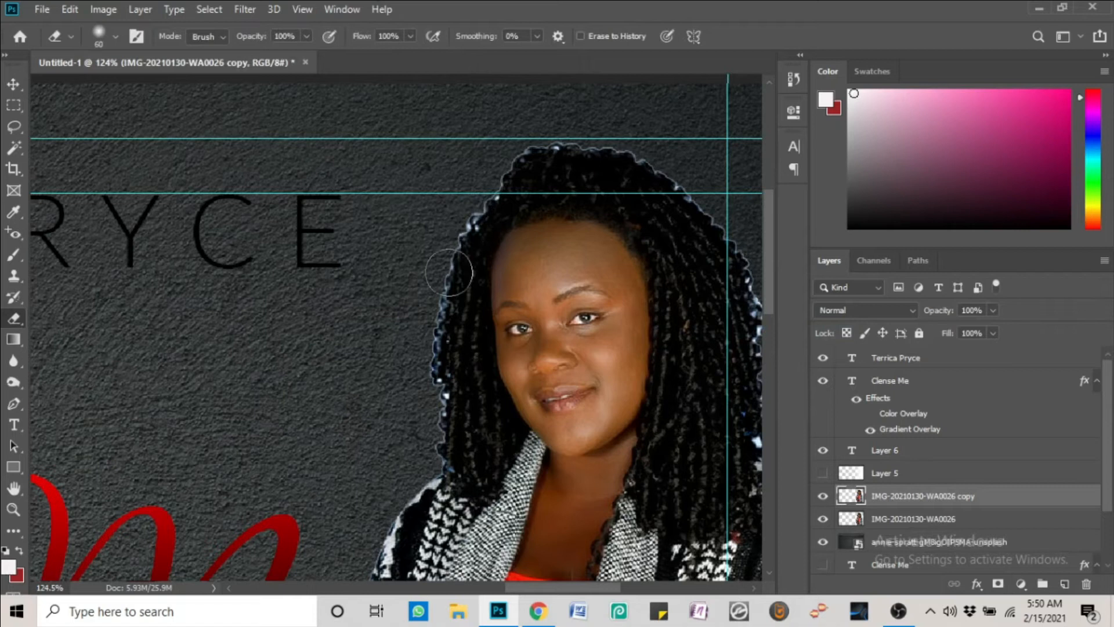
Test a Magic Wand selection of the face, confirm the eraser's 0% hardness, and select the original photo layer
key("w")
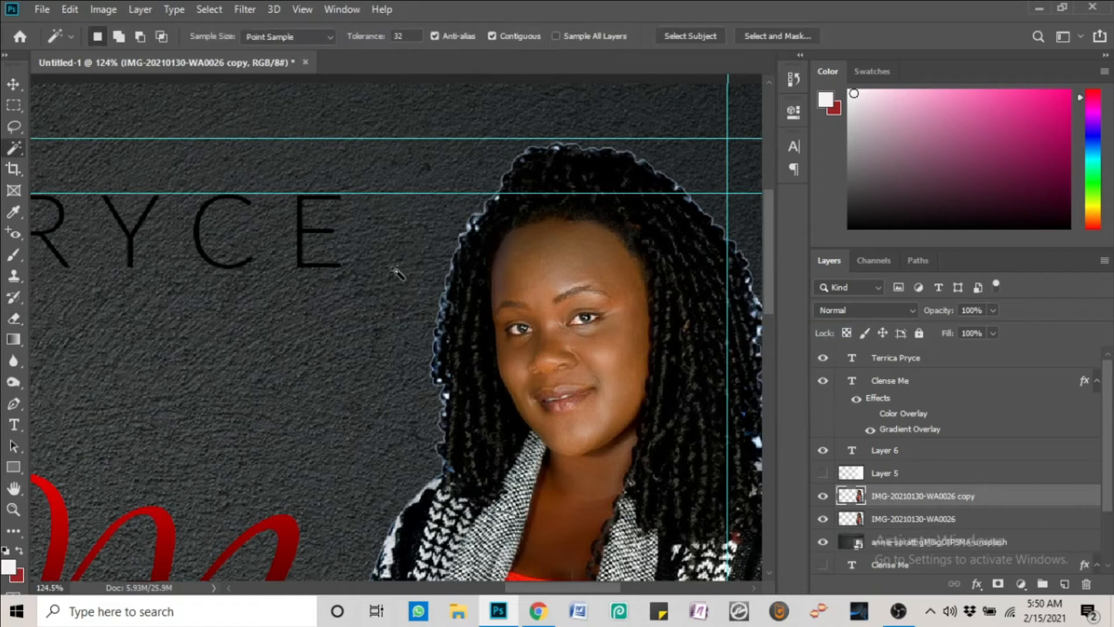
left_click(442, 309)
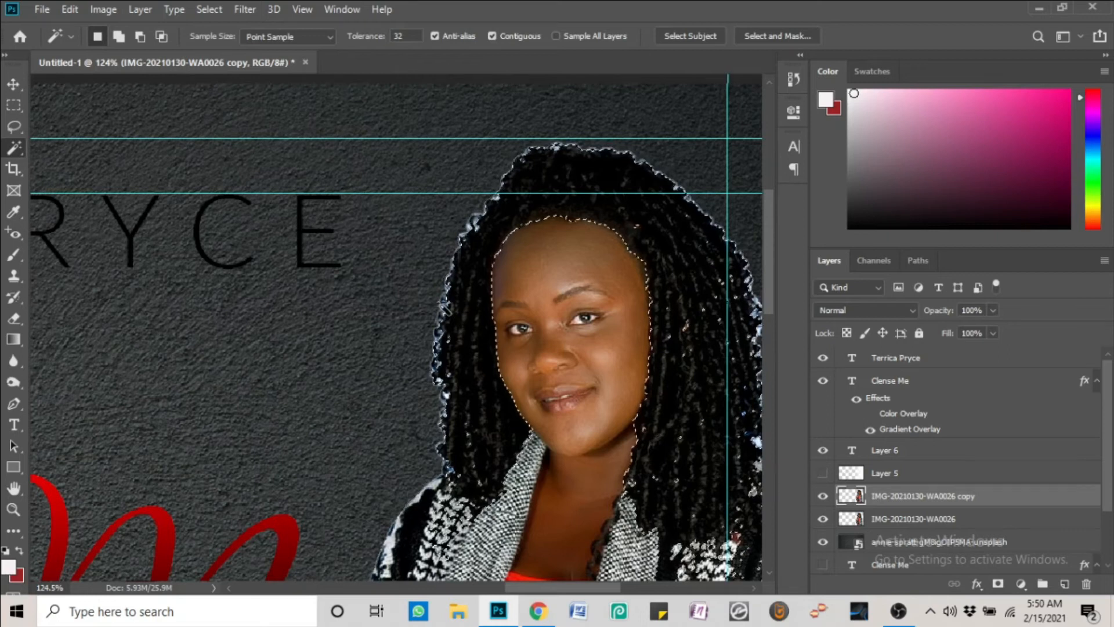
key("ctrl+d")
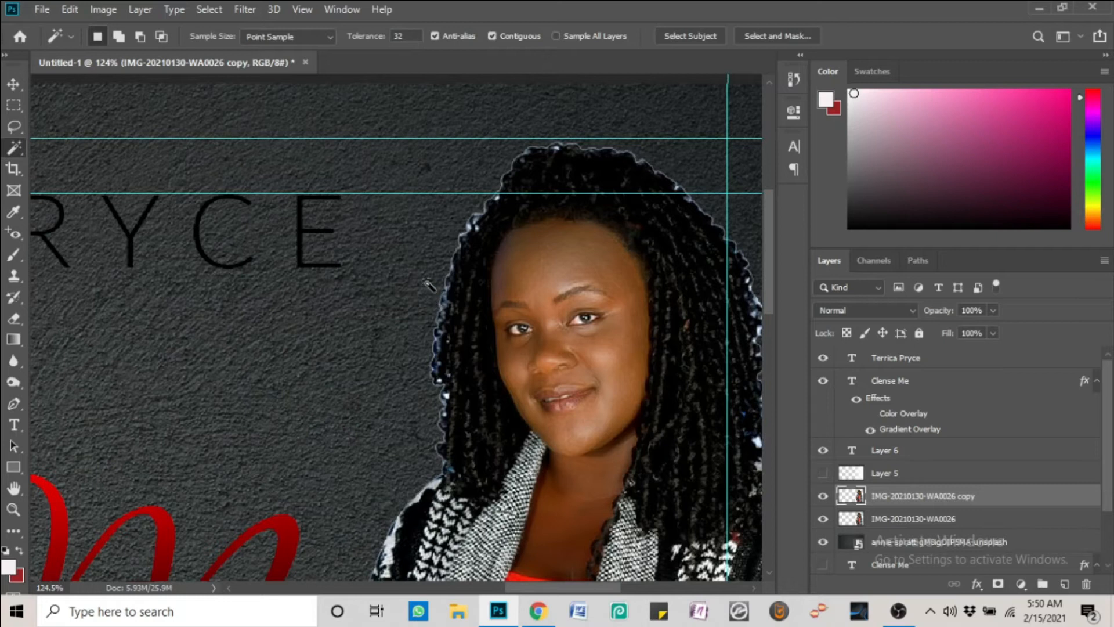
key("e")
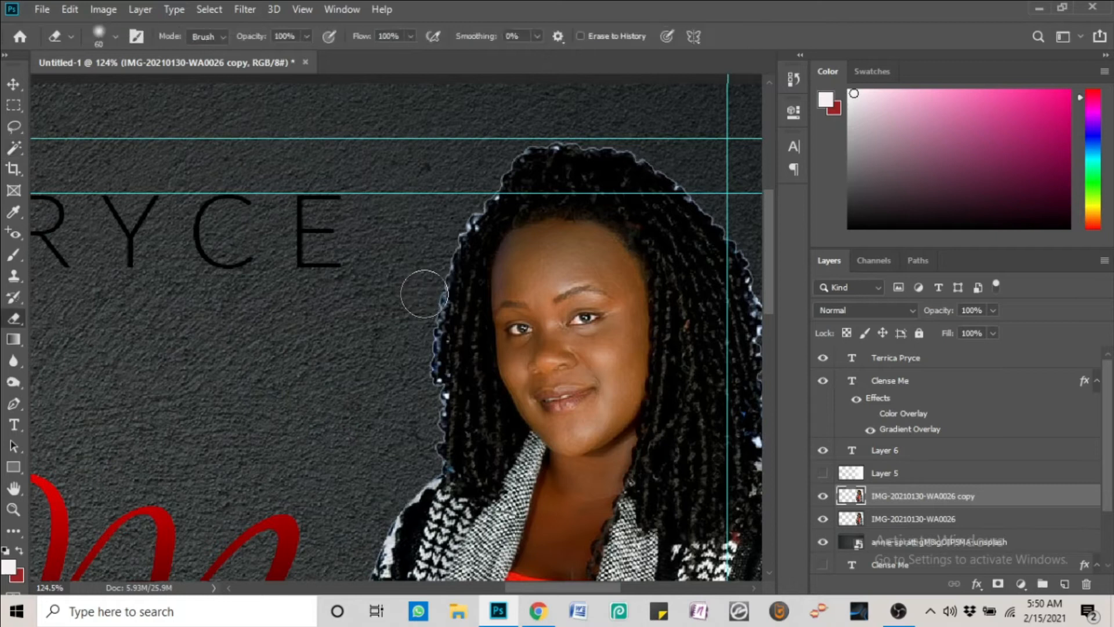
right_click(432, 295)
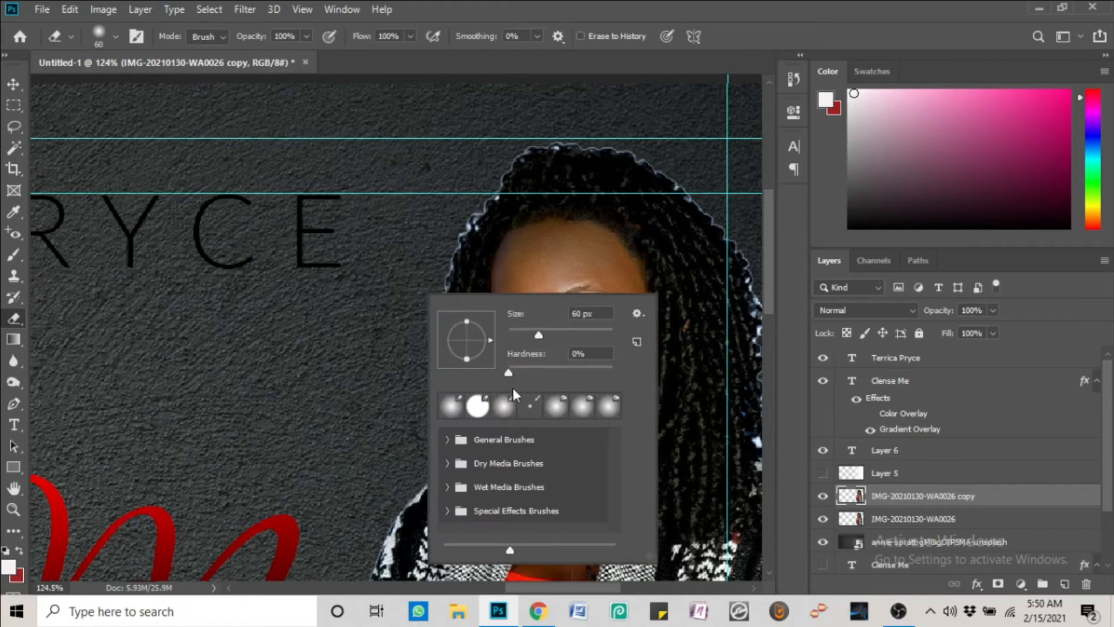
left_click(423, 214)
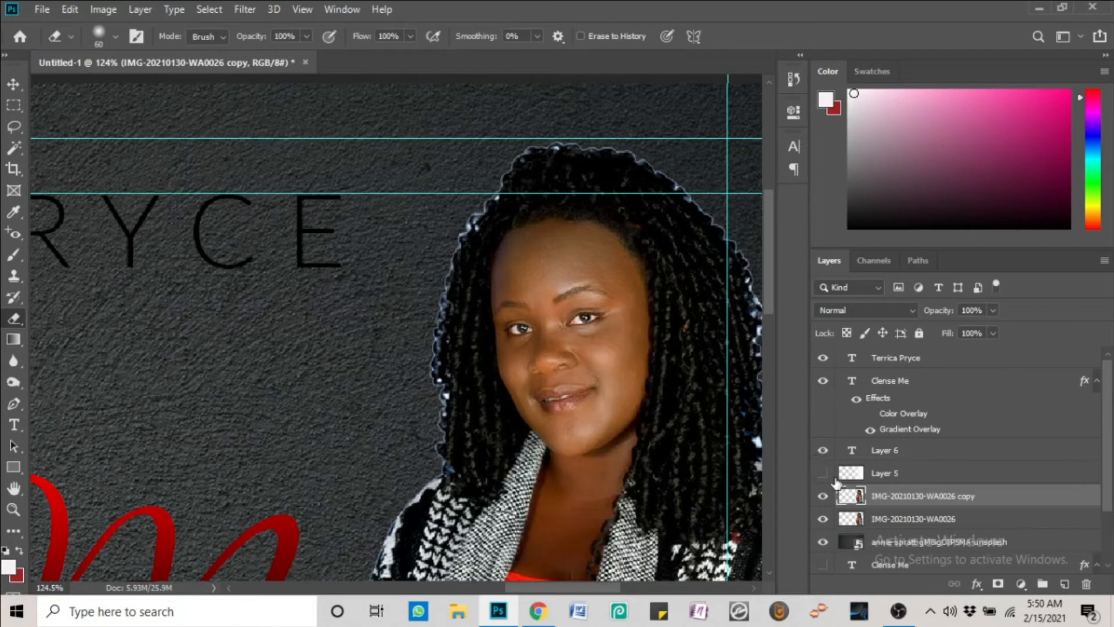
left_click(879, 521)
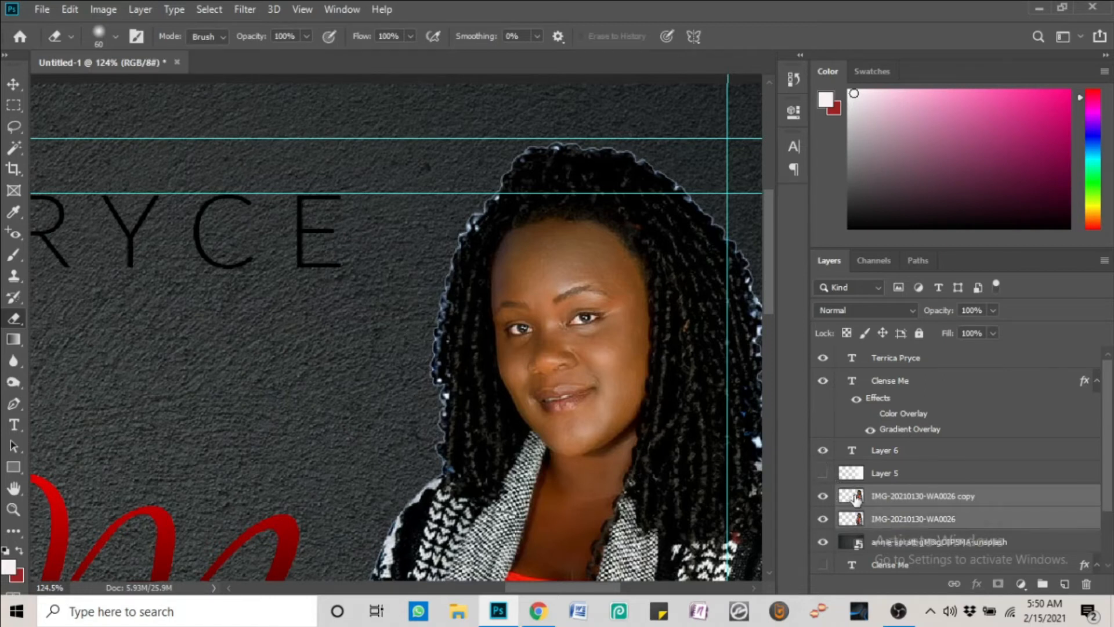
Combine both photo layers into a Smart Object and rasterize it
left_click(846, 500)
right_click(910, 516)
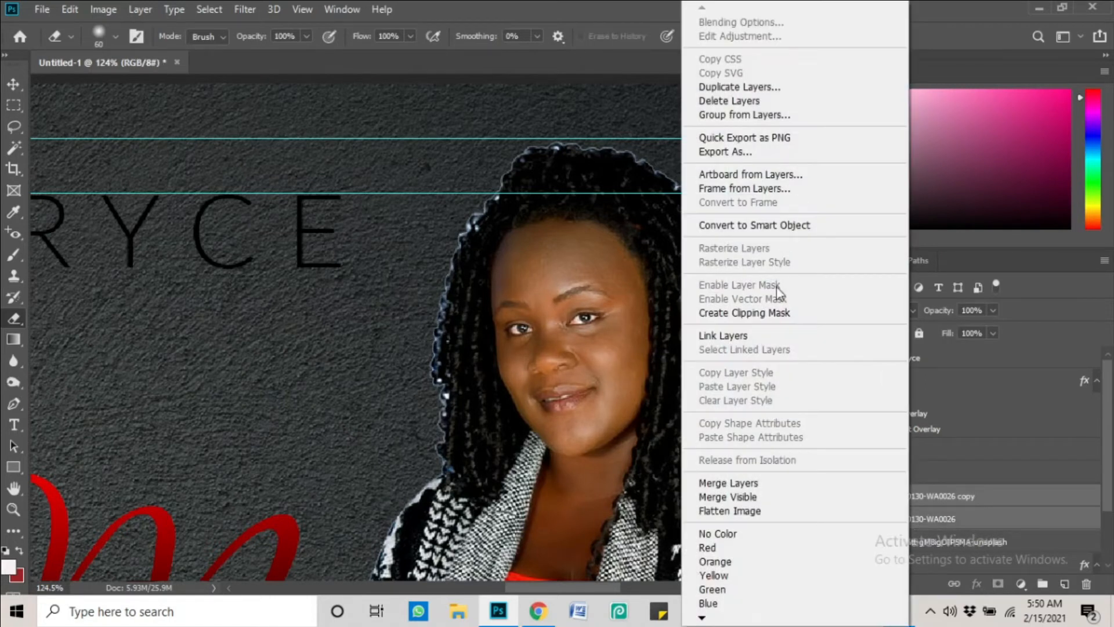
left_click(762, 224)
right_click(903, 487)
left_click(751, 270)
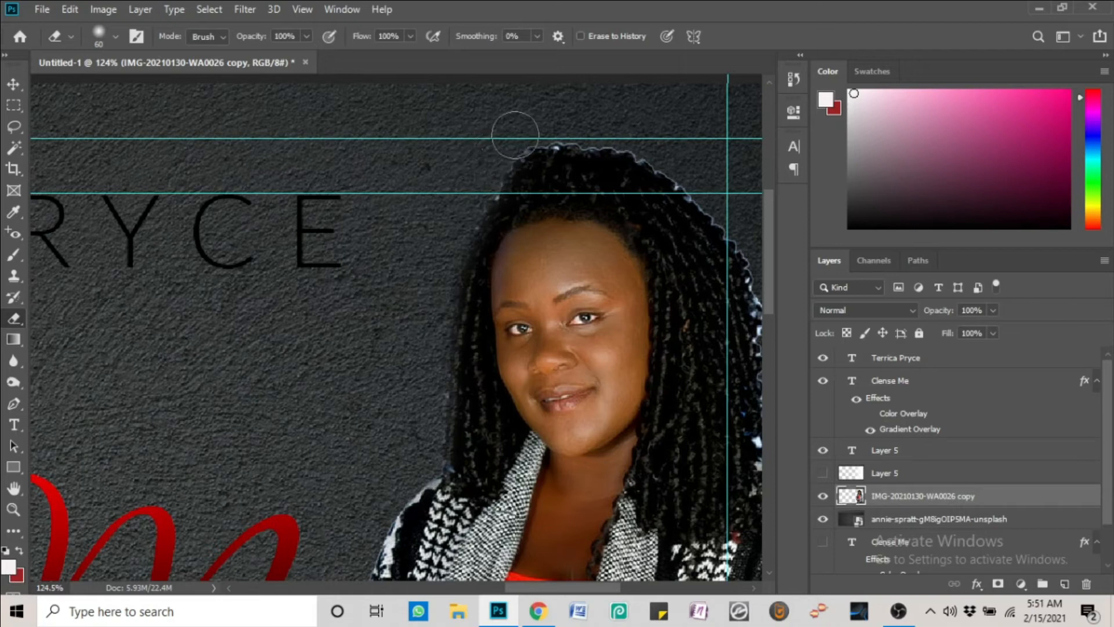
Erase the light fringe along the top and right edge of the hair down to the shoulder
mouse_move(558, 123)
left_mouse_down()
mouse_move(613, 124)
mouse_move(661, 152)
mouse_move(726, 210)
mouse_move(770, 290)
mouse_move(764, 278)
left_mouse_up()
left_click_drag(663, 148, 418, 393)
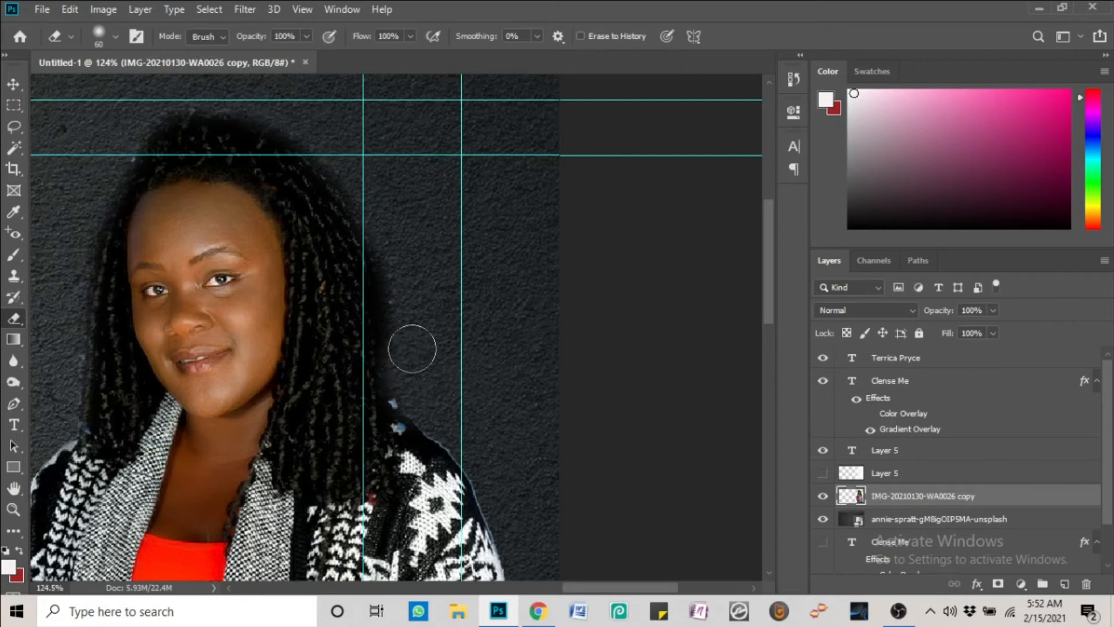
scroll(508, 308, "down", 3)
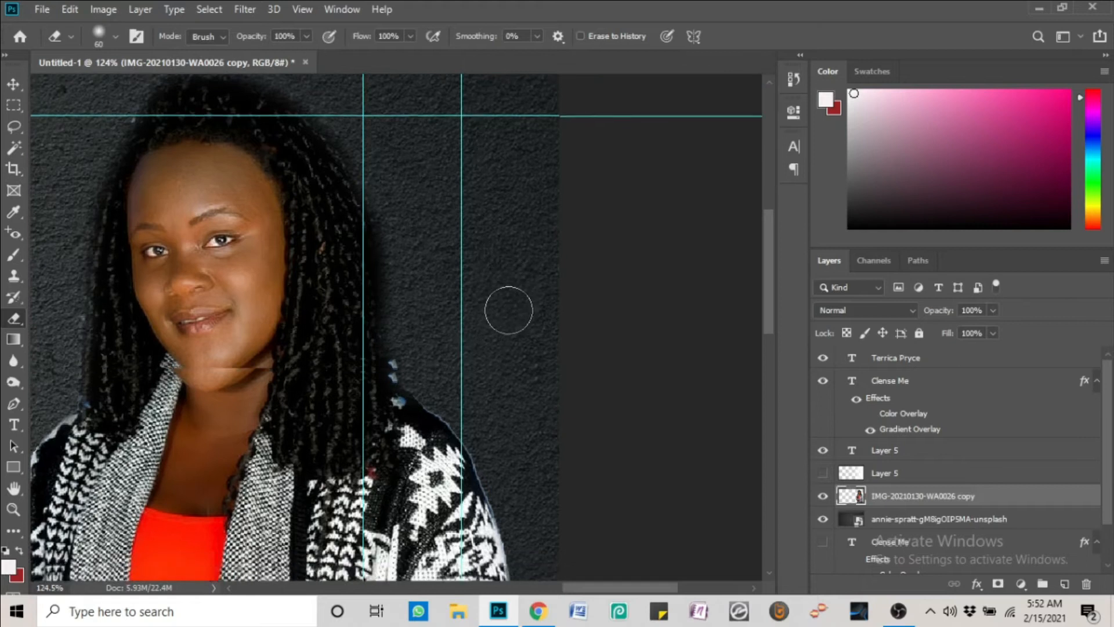
scroll(523, 341, "down", 2)
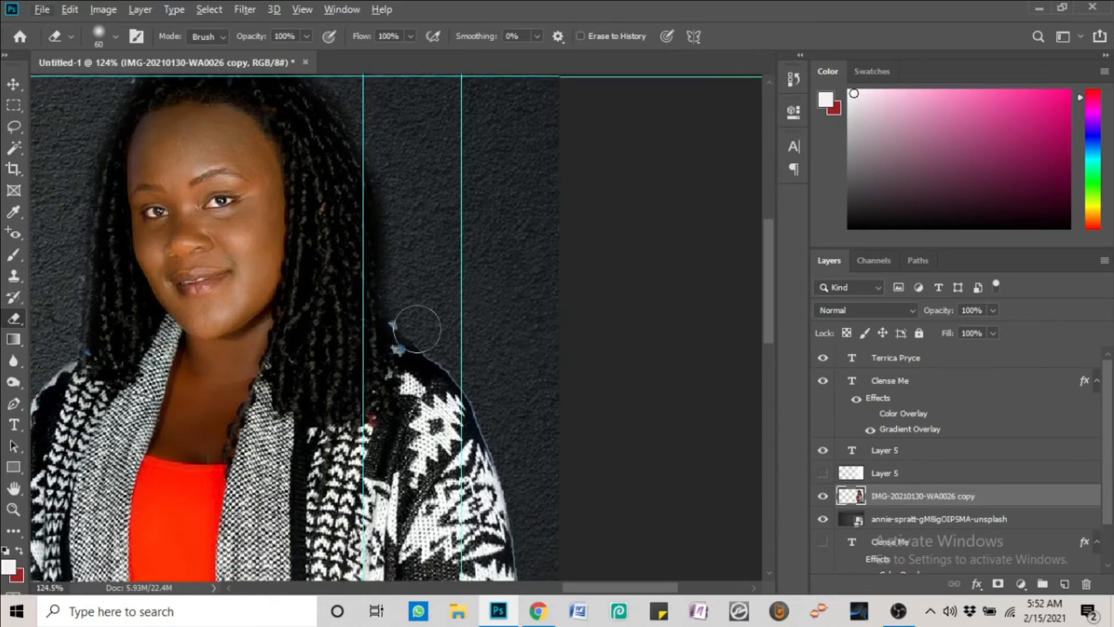
scroll(515, 288, "up", 3)
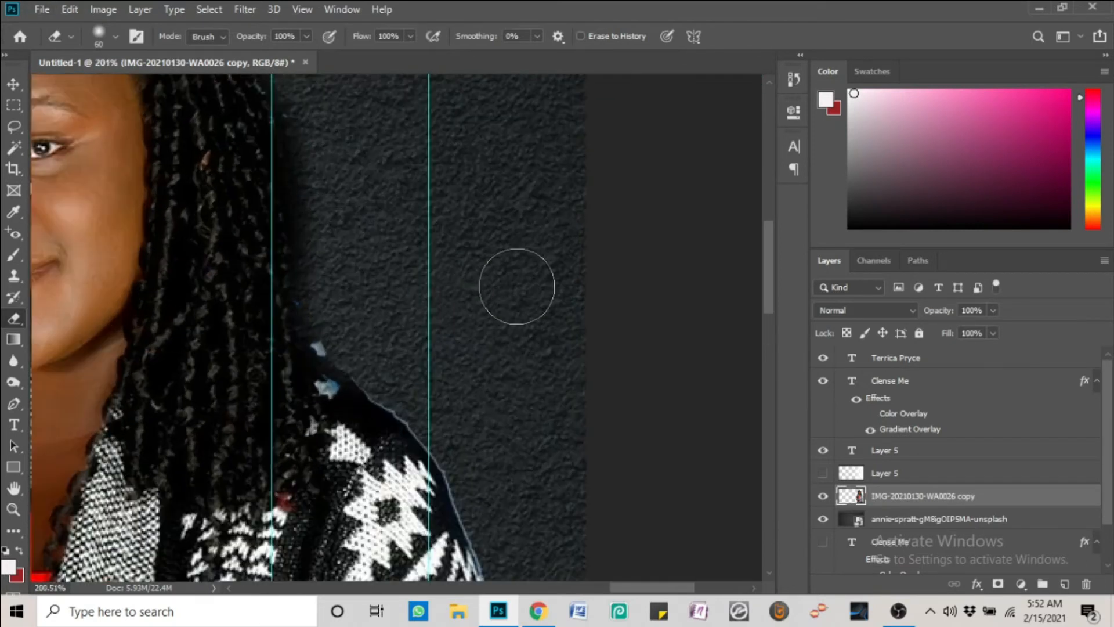
key("w")
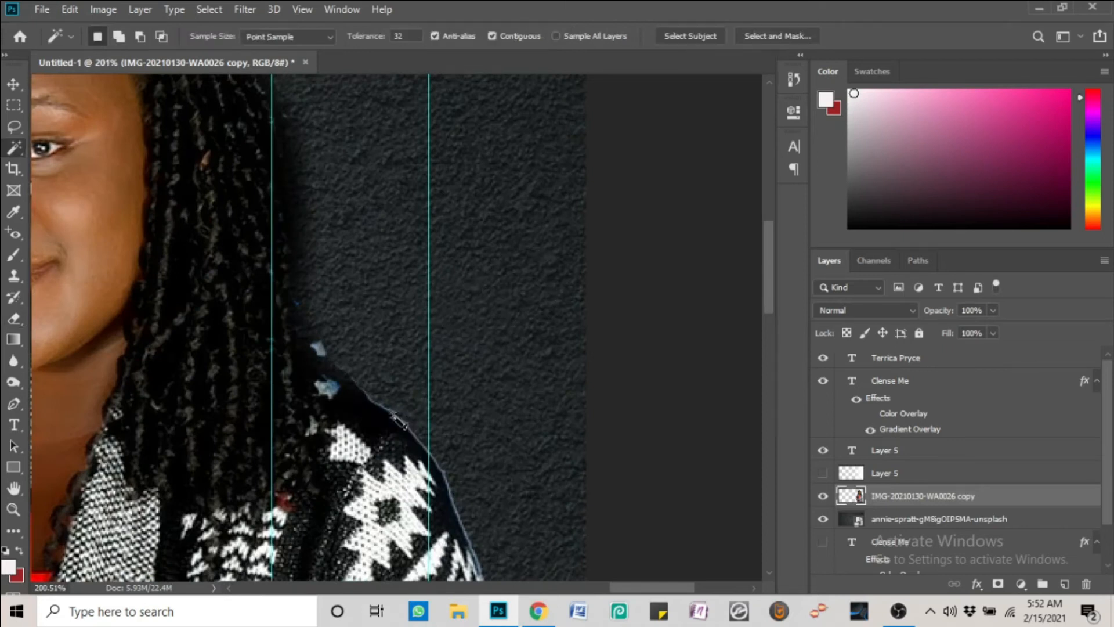
key("ctrl+0")
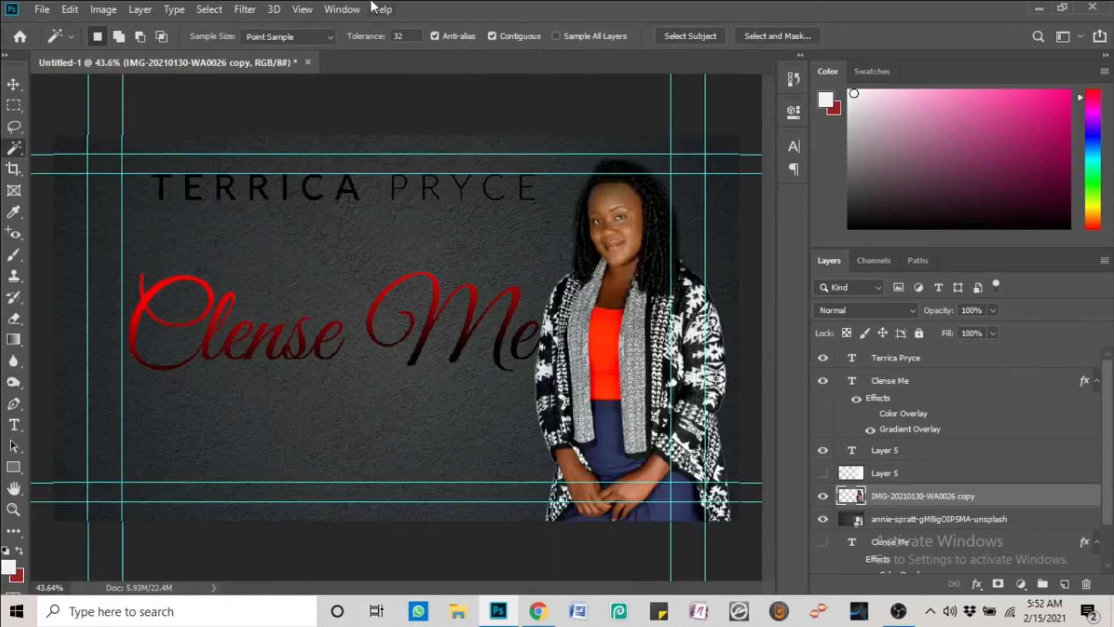
Make the Clense Me script text white and hide its overlay effects
left_click(21, 86)
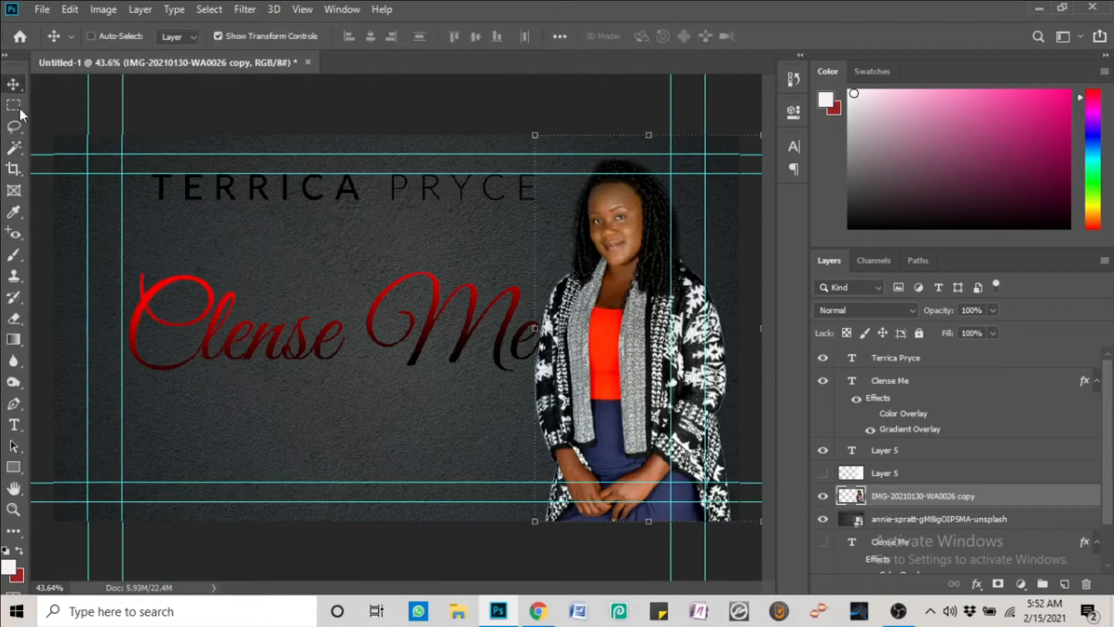
right_click(467, 330)
left_click(482, 339)
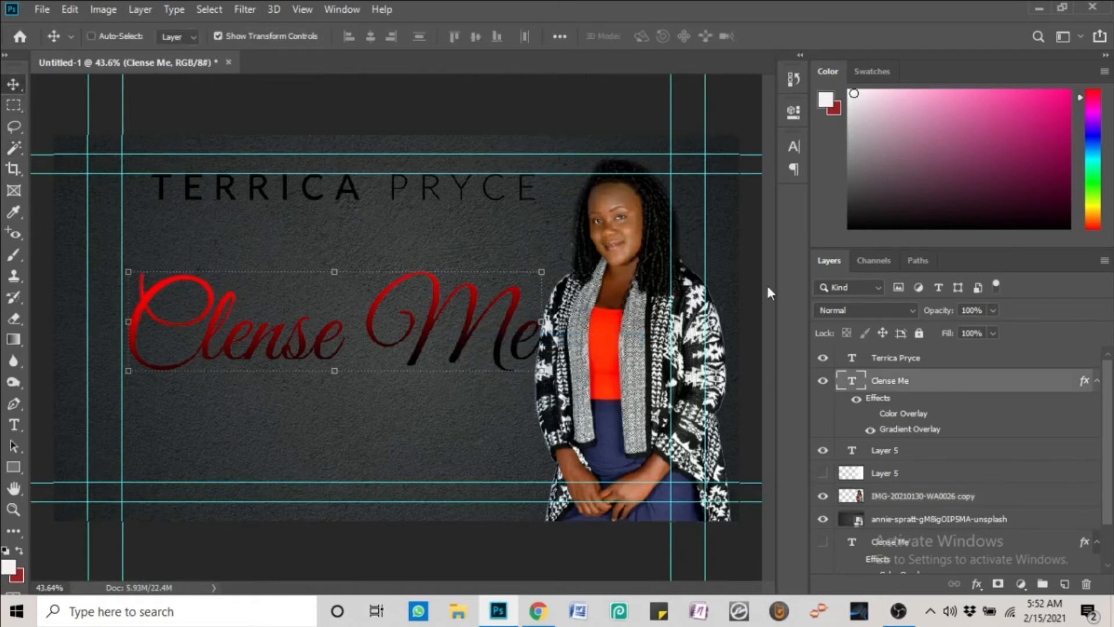
left_click(857, 399)
left_click(793, 147)
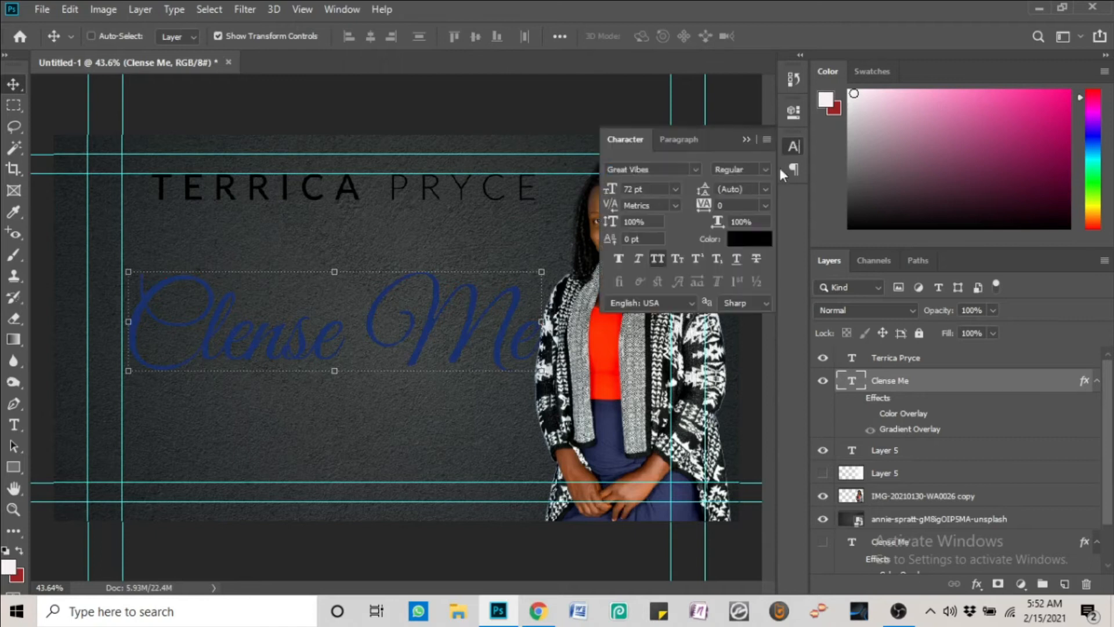
left_click(751, 238)
left_click_drag(746, 232, 672, 123)
left_click(1016, 115)
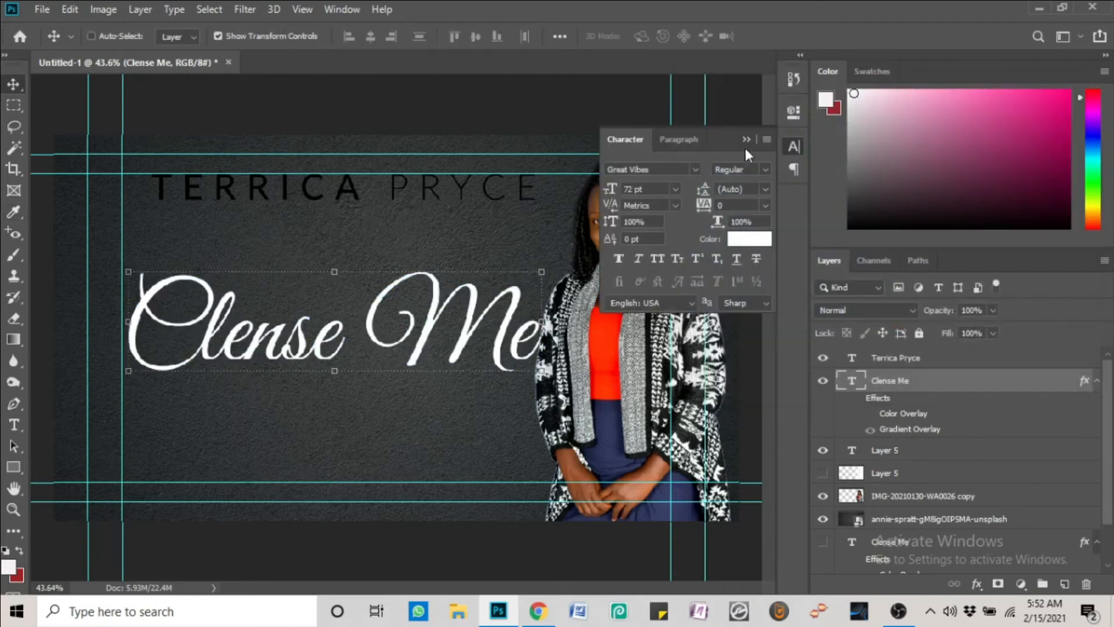
left_click(793, 147)
right_click(448, 181)
left_click(476, 188)
left_click(794, 147)
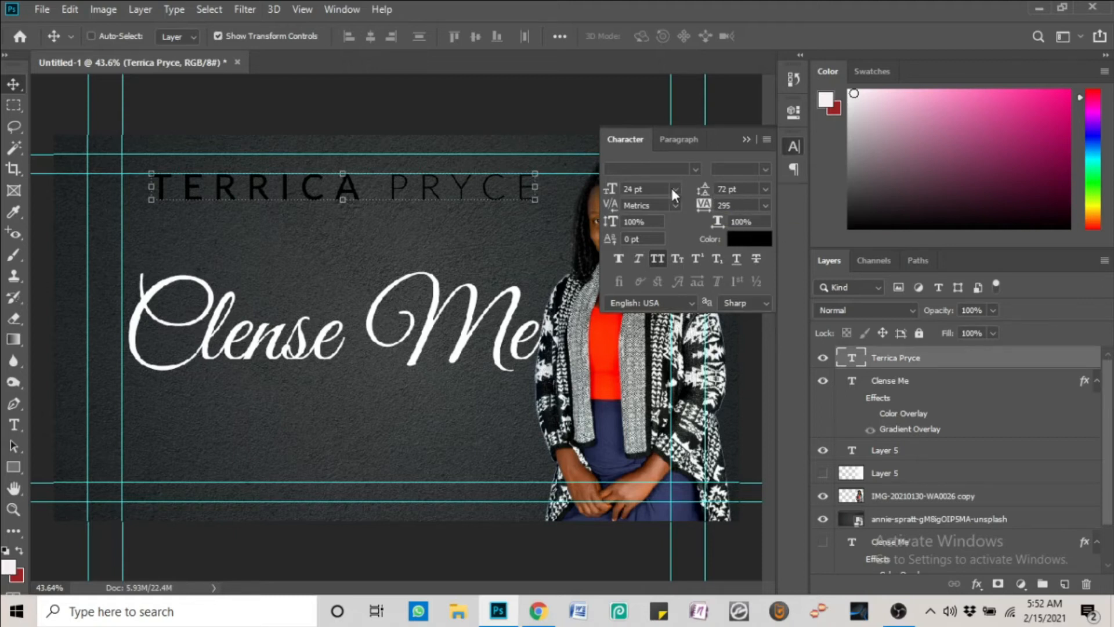
left_click(747, 239)
left_click(674, 124)
left_click(1046, 110)
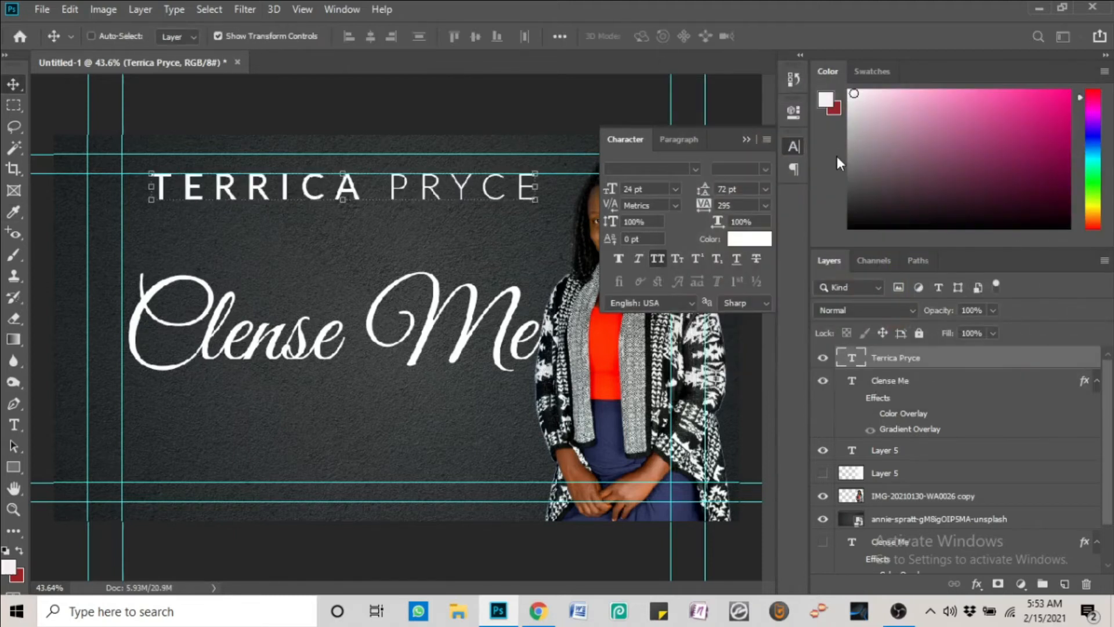
left_click(752, 140)
Shift the Clense Me script slightly up and to the left
right_click(489, 305)
left_click(497, 317)
left_click_drag(497, 312, 488, 302)
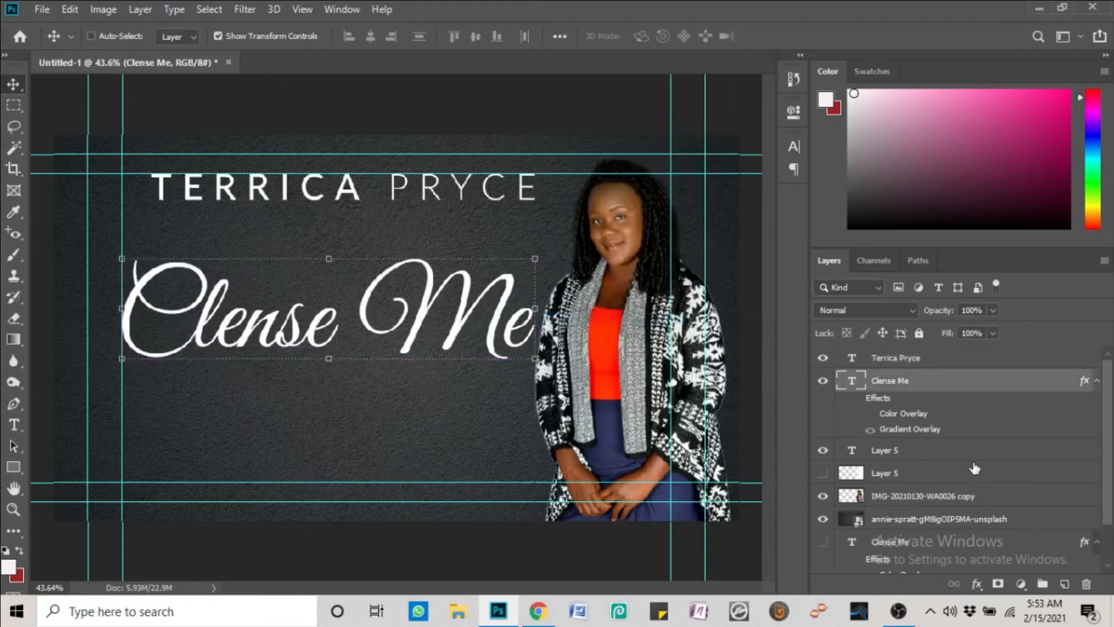
left_click(845, 474)
Show Layer 5 in Normal blend mode and move it to the right of the cover
left_click(822, 473)
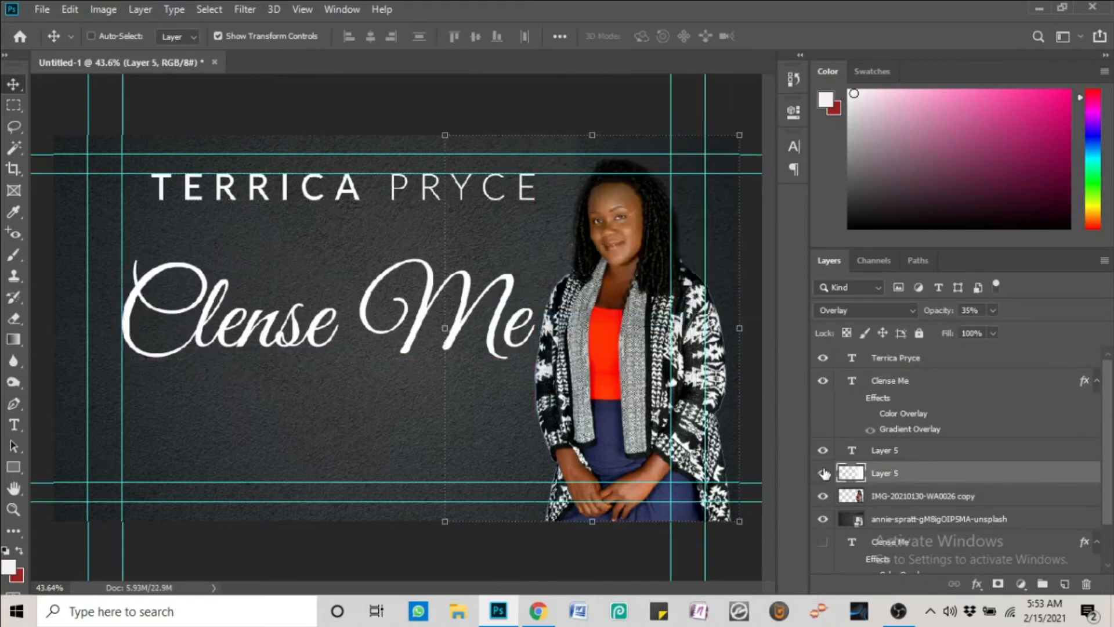
left_click(910, 310)
left_click(876, 202)
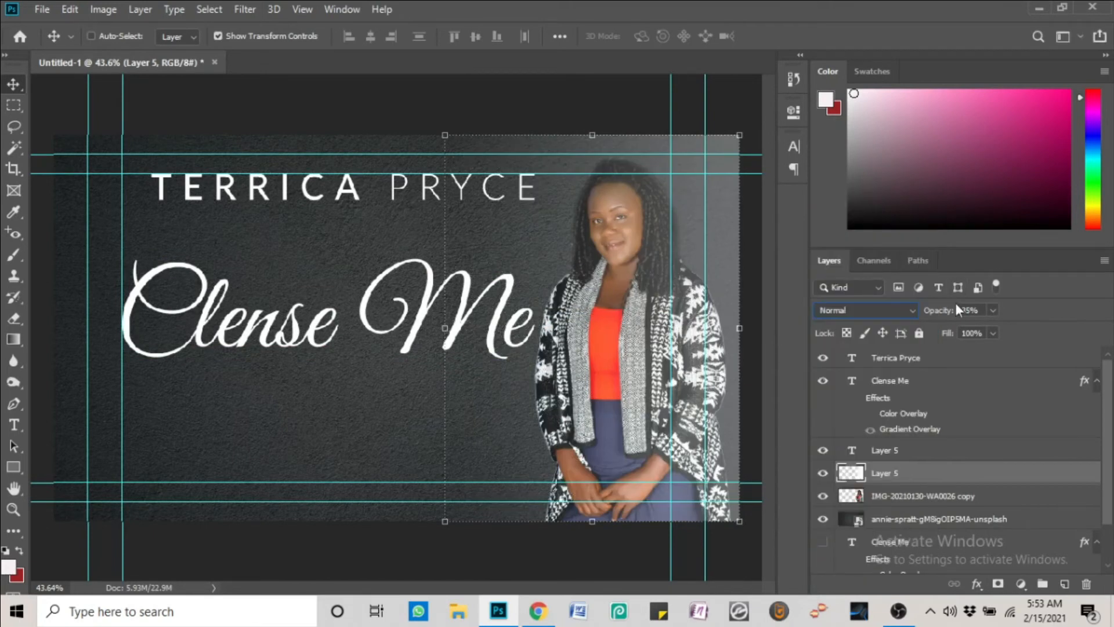
left_click_drag(1001, 326, 1097, 330)
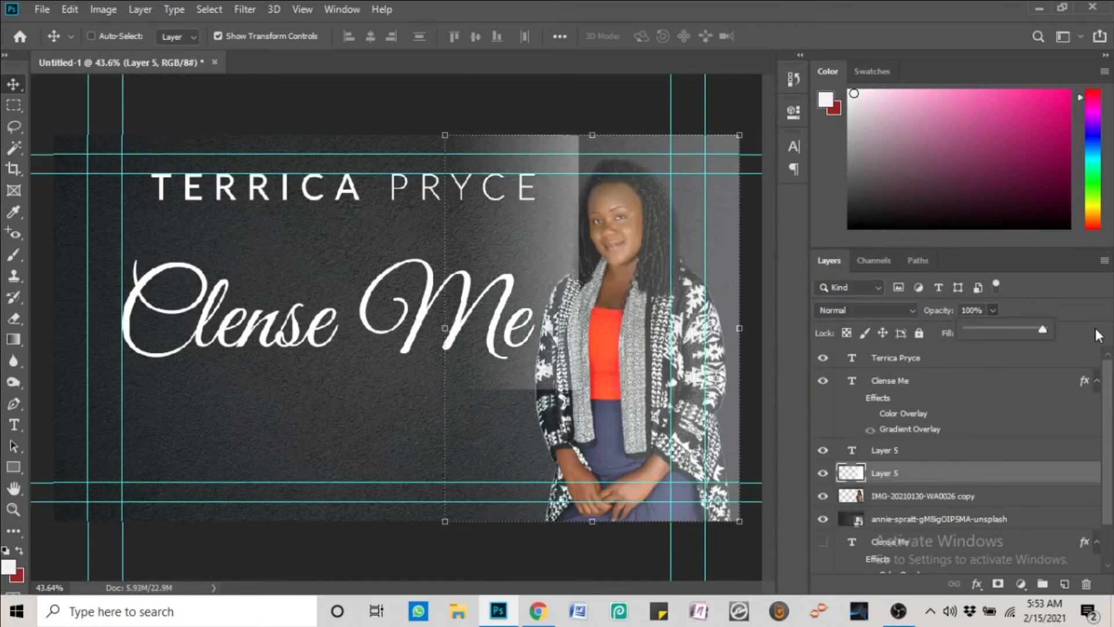
mouse_move(1016, 335)
left_mouse_down()
mouse_move(990, 336)
mouse_move(1008, 333)
left_mouse_up()
left_click_drag(569, 326, 675, 321)
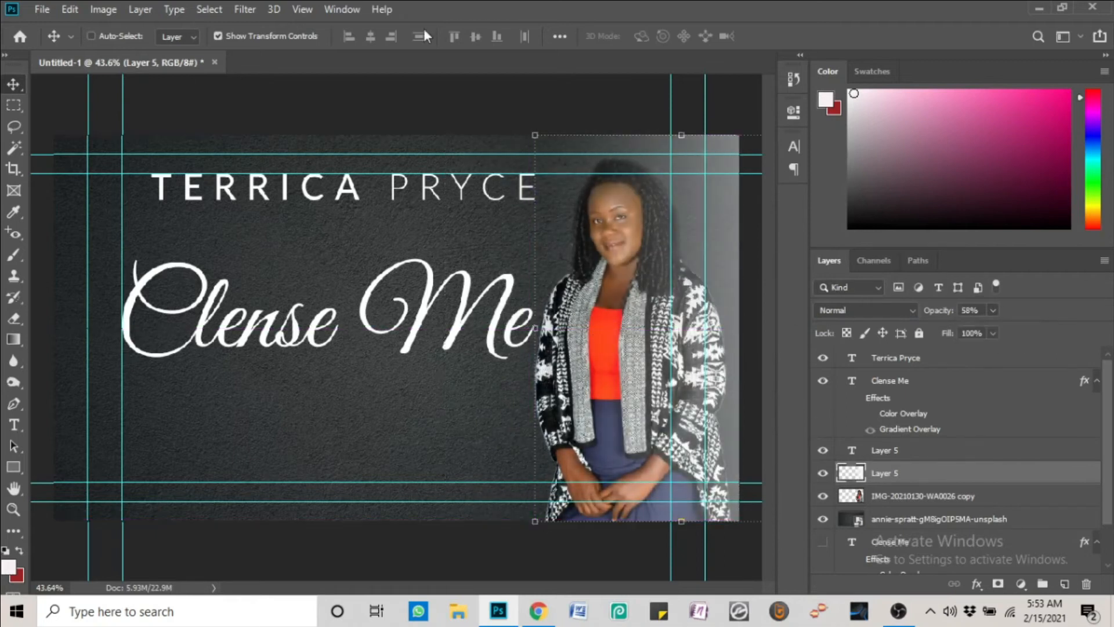
Add a yellow Color Overlay to Layer 5 in its Blending Options
right_click(933, 476)
left_click(740, 21)
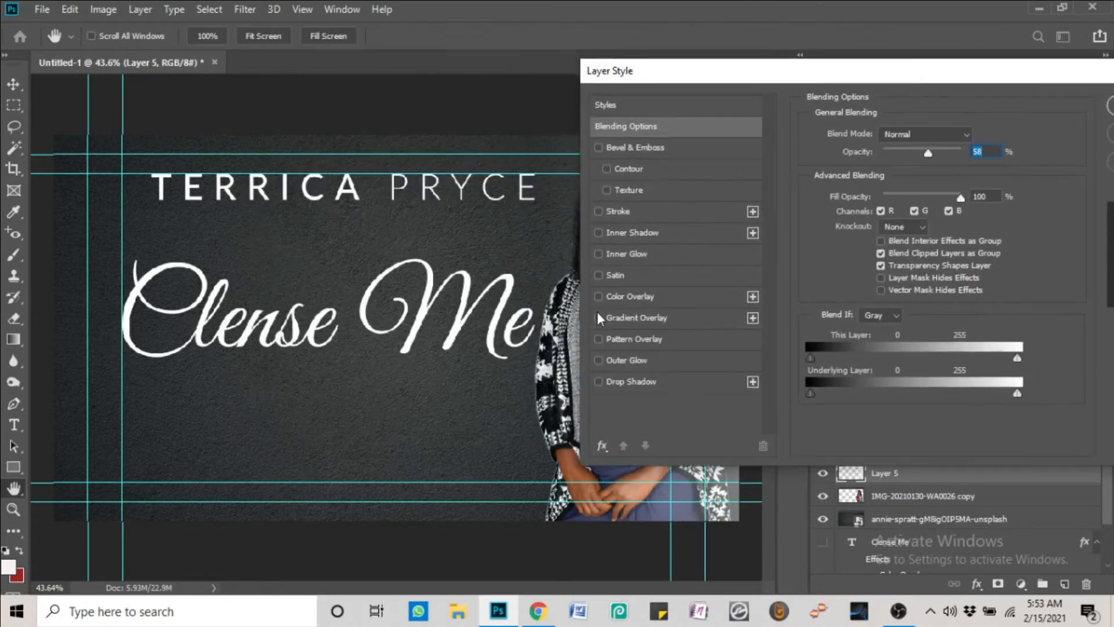
left_click(618, 297)
left_click(985, 134)
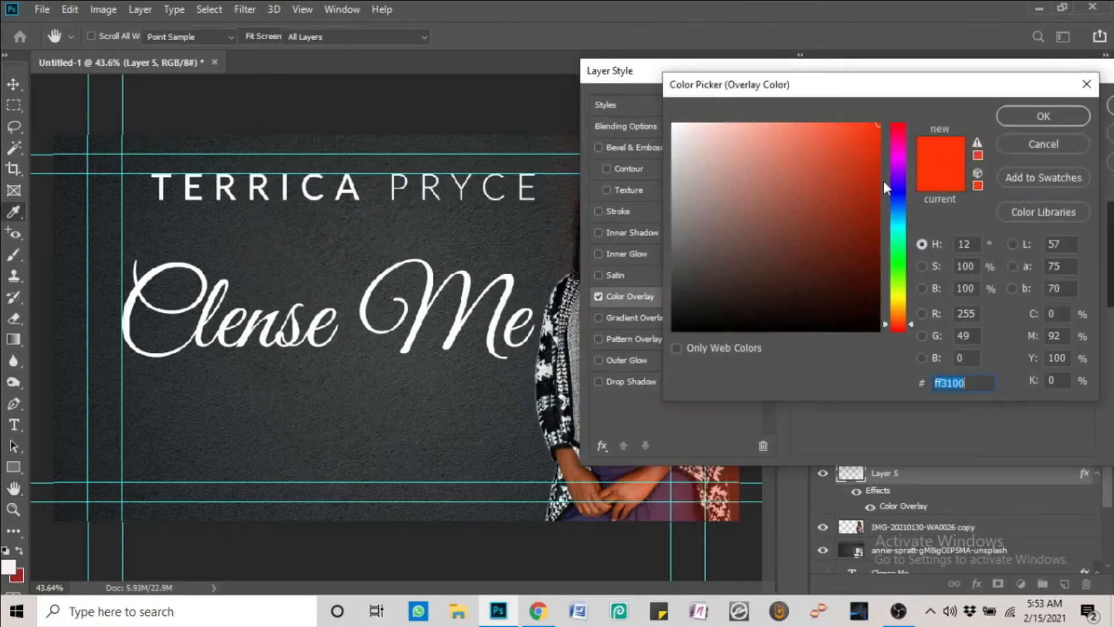
left_click(898, 294)
left_click(875, 189)
left_click(841, 123)
mouse_move(897, 294)
left_mouse_down()
mouse_move(897, 316)
mouse_move(897, 304)
left_mouse_up()
left_click_drag(841, 77, 802, 79)
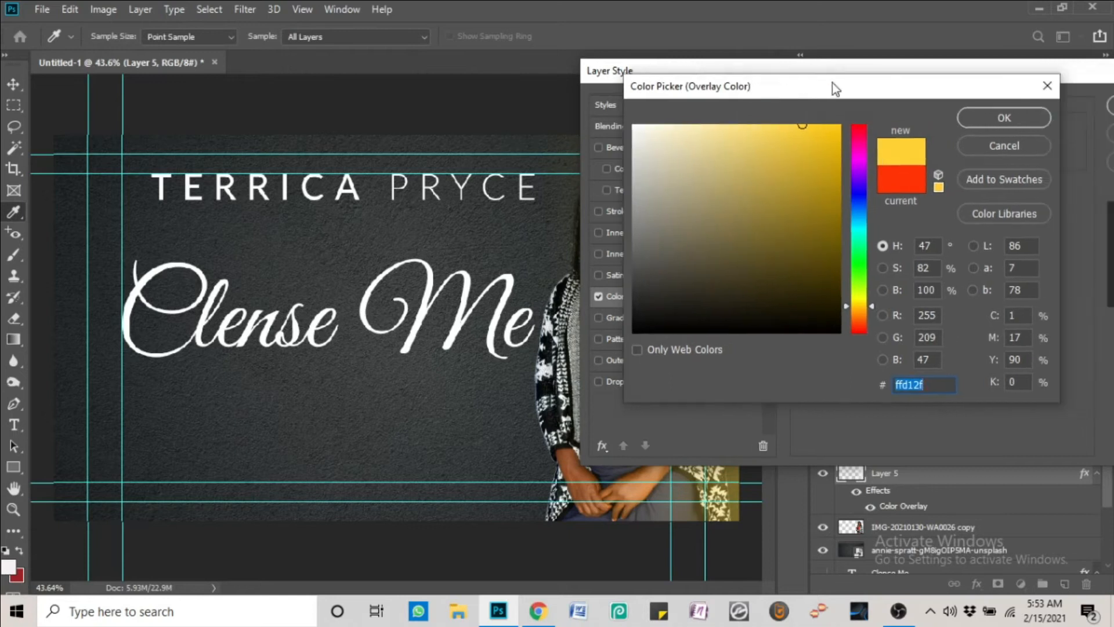
left_click(1003, 118)
Refine the overlay to yellow-orange #ffbd2f and raise Layer 5's opacity to 88%
left_click_drag(980, 72, 237, 85)
left_click(242, 143)
left_click_drag(799, 83, 180, 187)
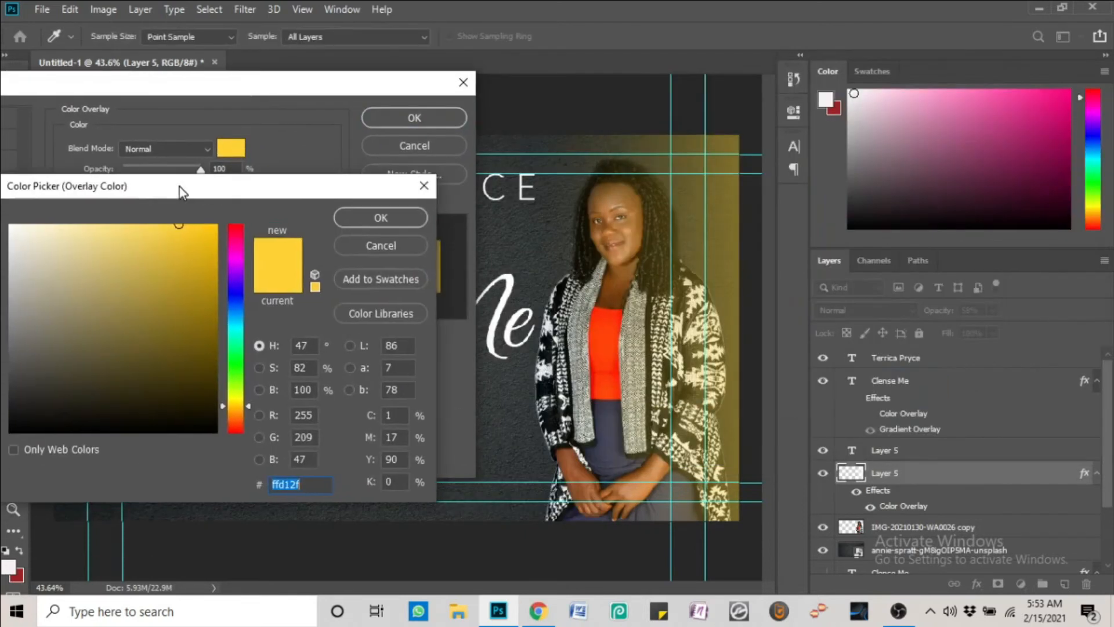
left_click(237, 416)
left_click(237, 409)
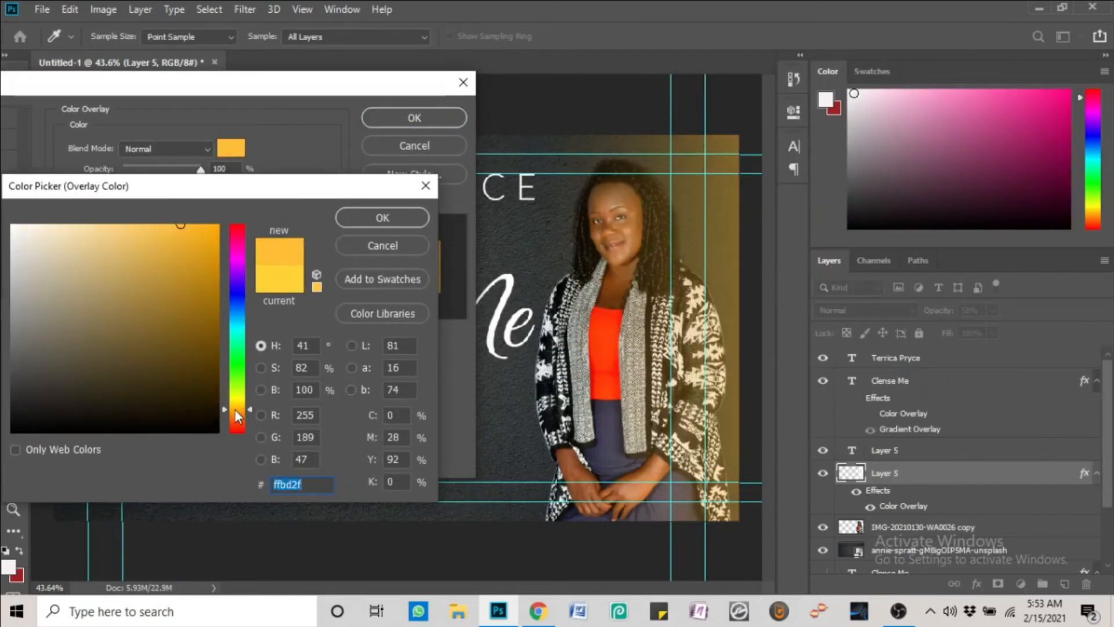
left_click(383, 218)
key("Return")
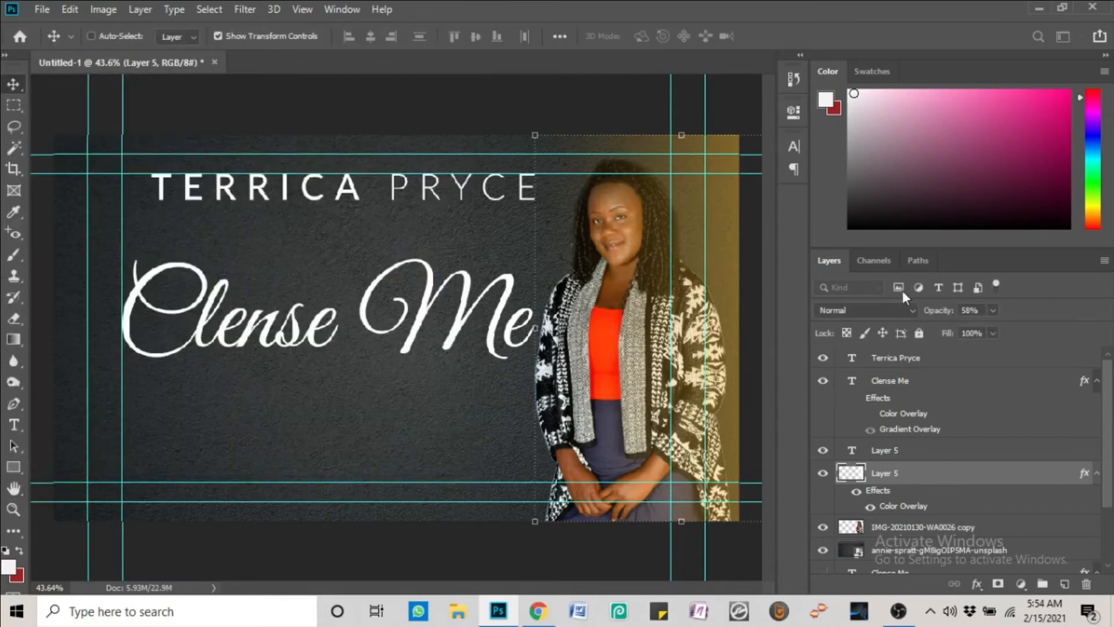
left_click_drag(992, 335, 1015, 335)
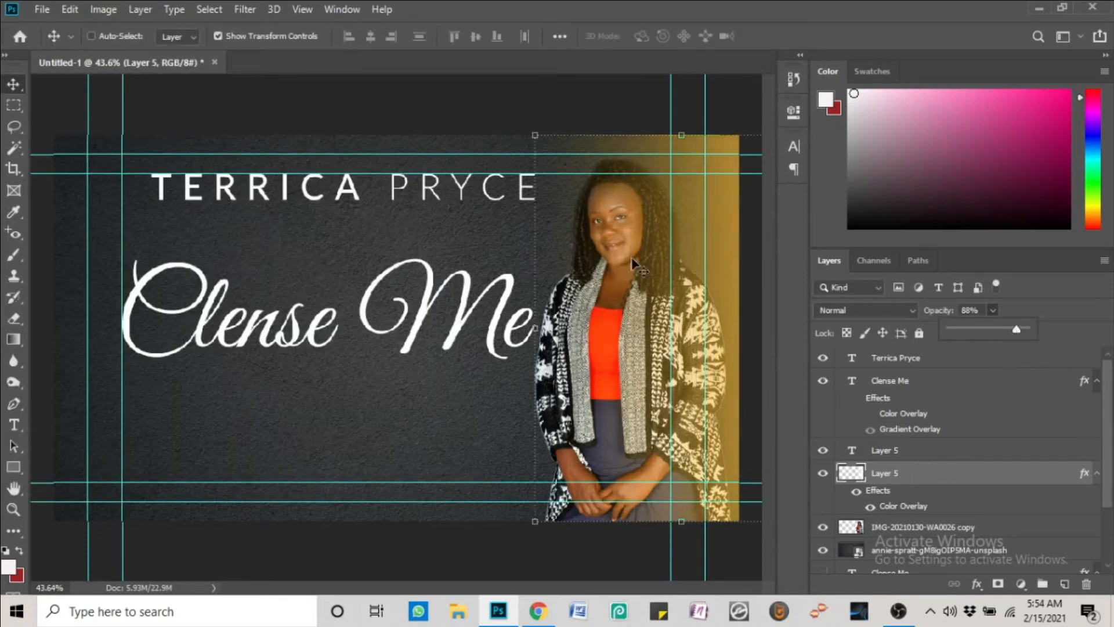
Switch to the eraser and enlarge its brush to 1000 px
key("e")
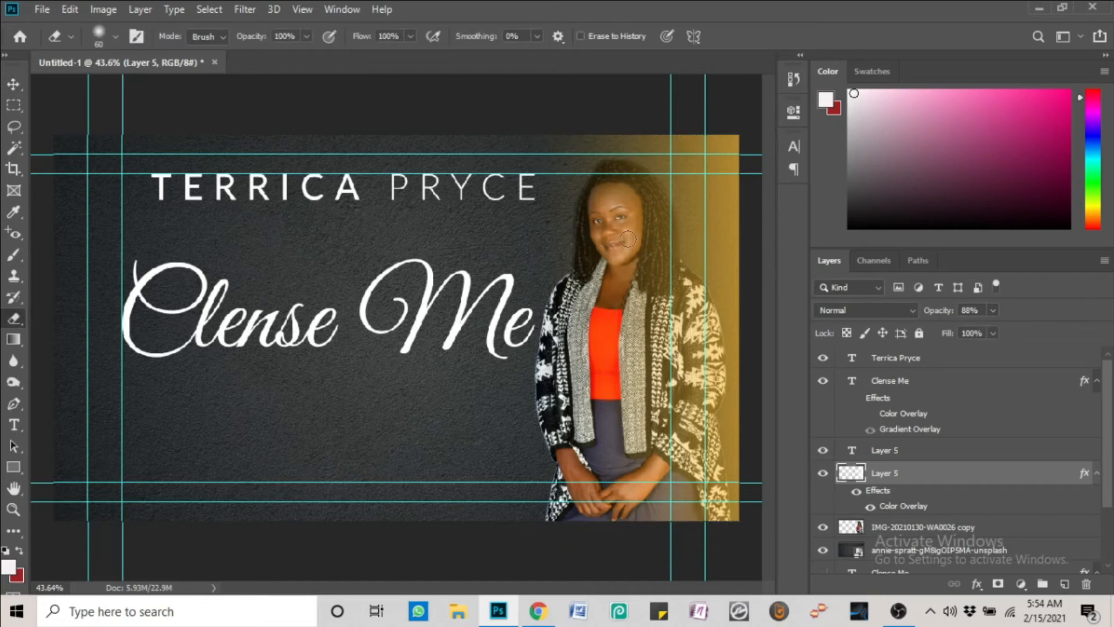
right_click(588, 235)
left_click_drag(701, 280, 745, 282)
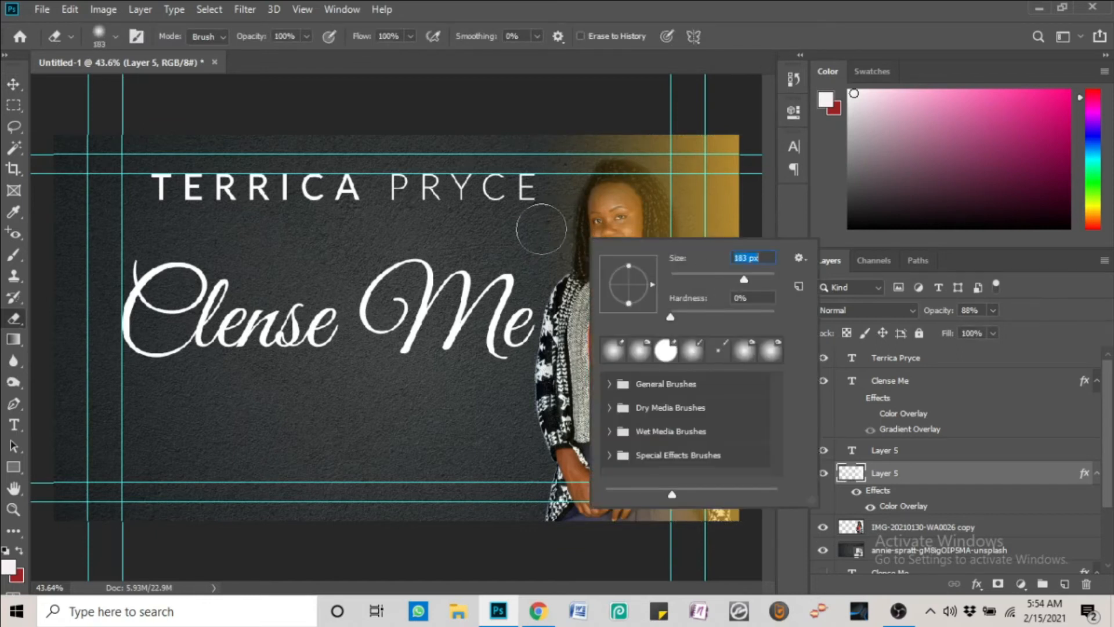
type("]]]]]")
left_click(741, 227)
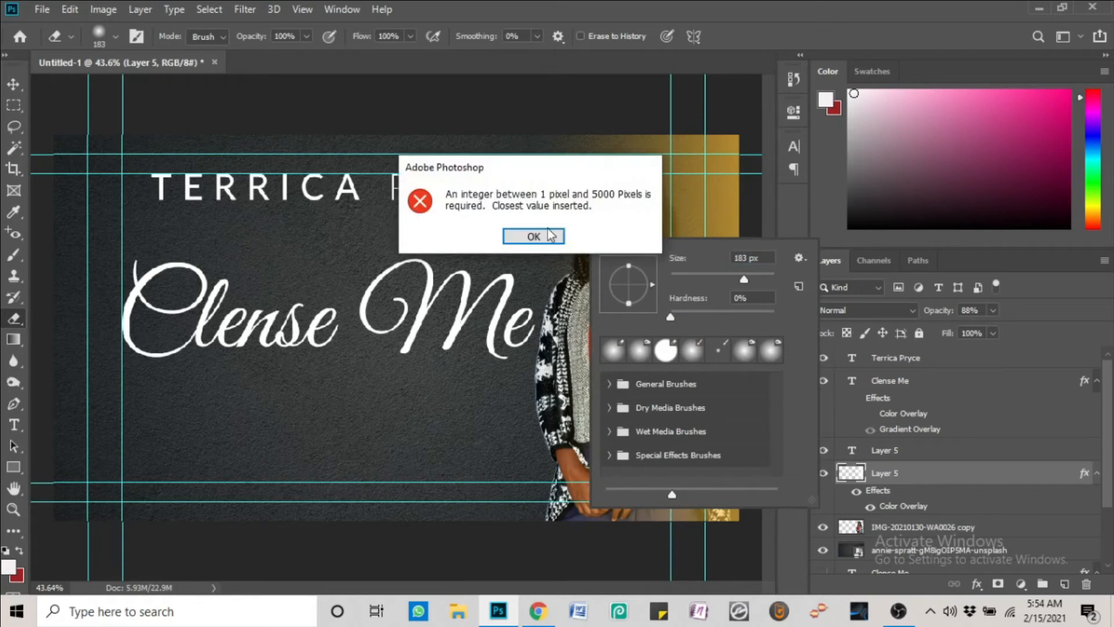
left_click(551, 236)
key("bracketright")
key("bracketright")
key("bracketright")
key("bracketright")
key("bracketright")
key("bracketright")
key("bracketright")
key("bracketright")
key("bracketright")
key("bracketright")
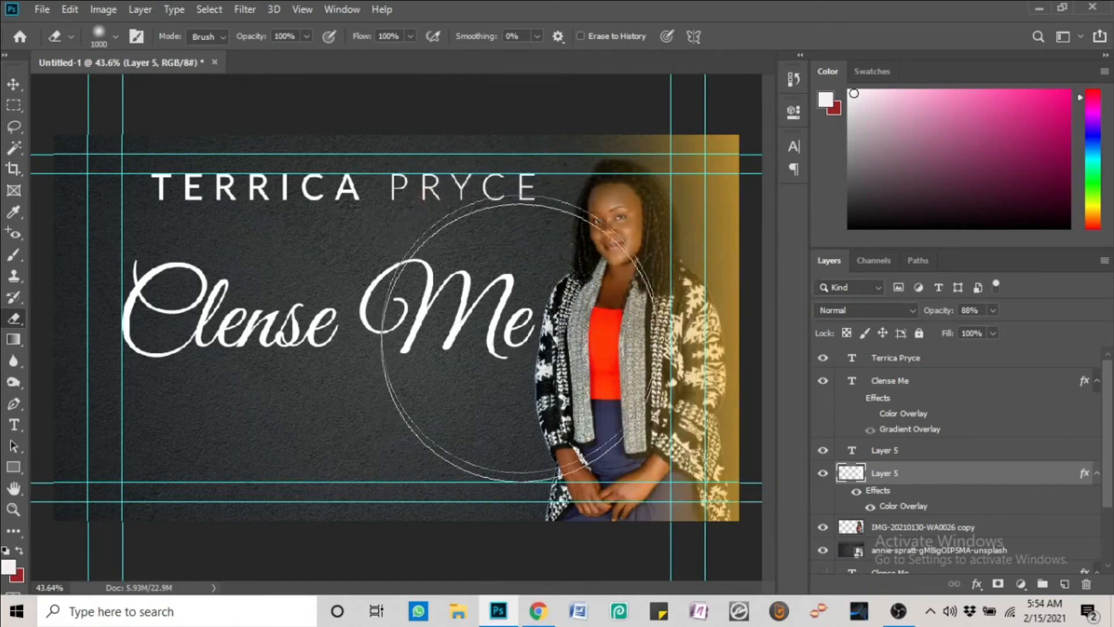
key("v")
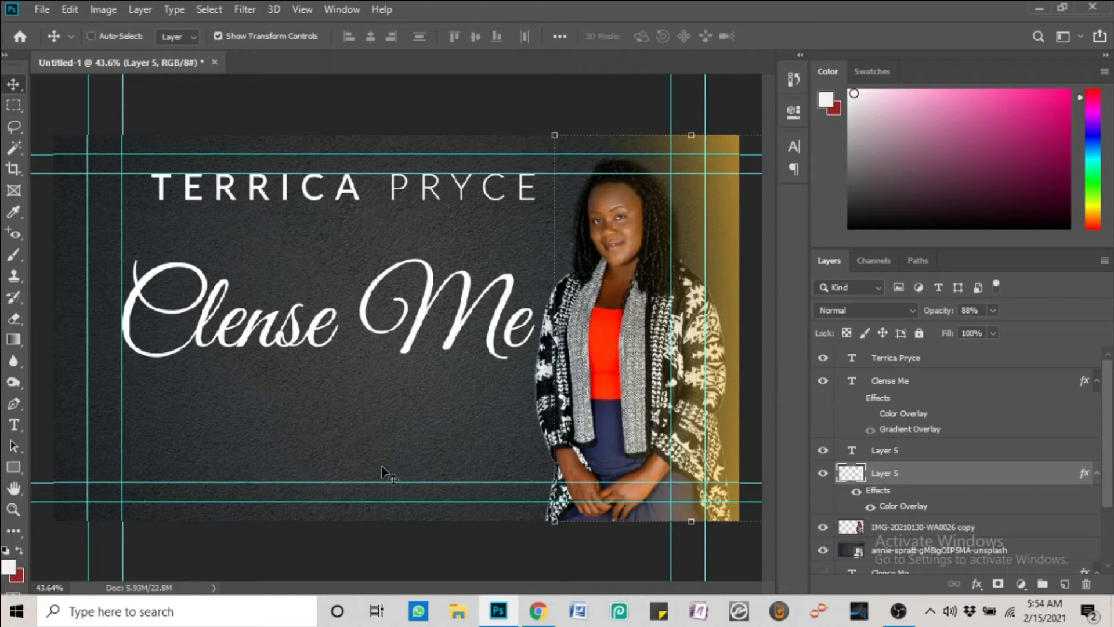
On a new layer, draw a black-to-transparent gradient up from the canvas bottom, then undo it
left_click(1067, 585)
left_click(14, 339)
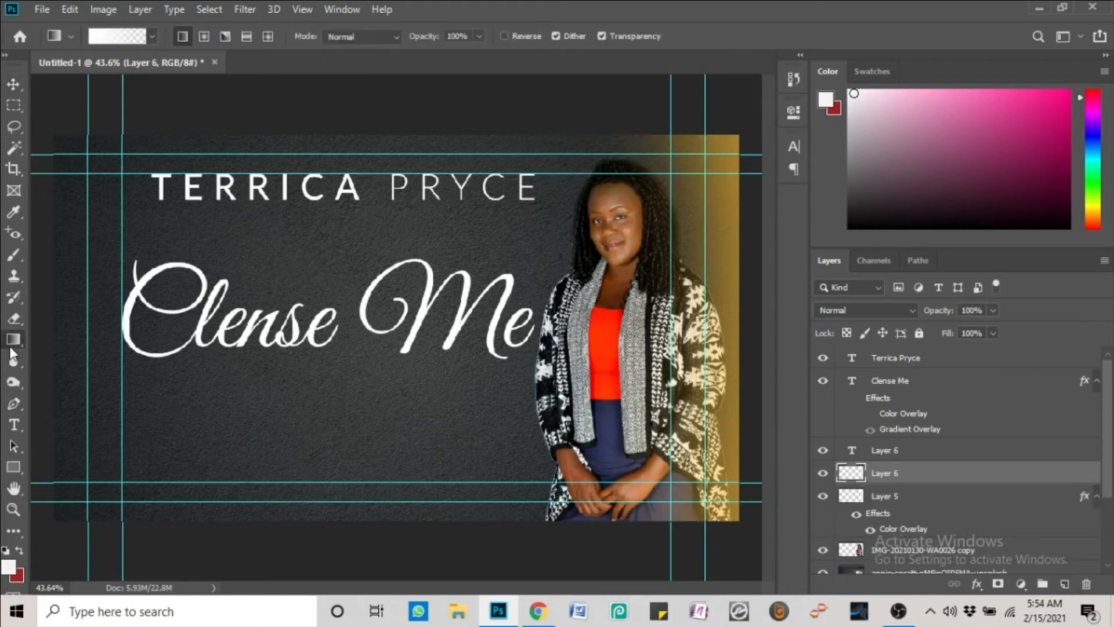
left_click(115, 37)
left_click(383, 342)
left_click(463, 411)
left_click_drag(210, 396, 215, 433)
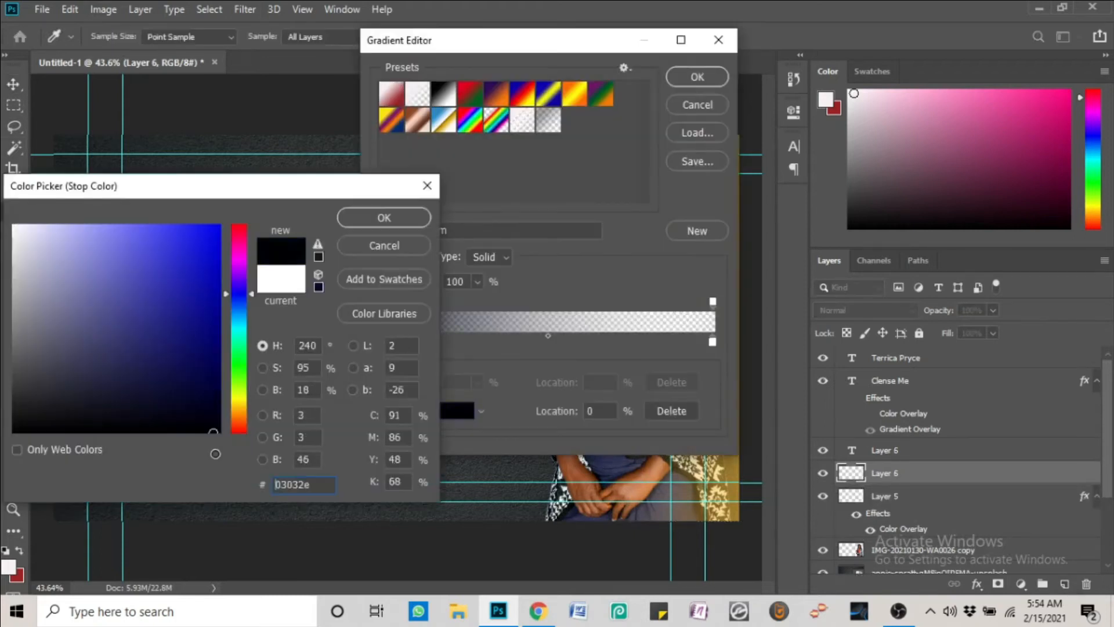
left_click(383, 217)
left_click(677, 79)
left_click_drag(374, 521, 380, 297)
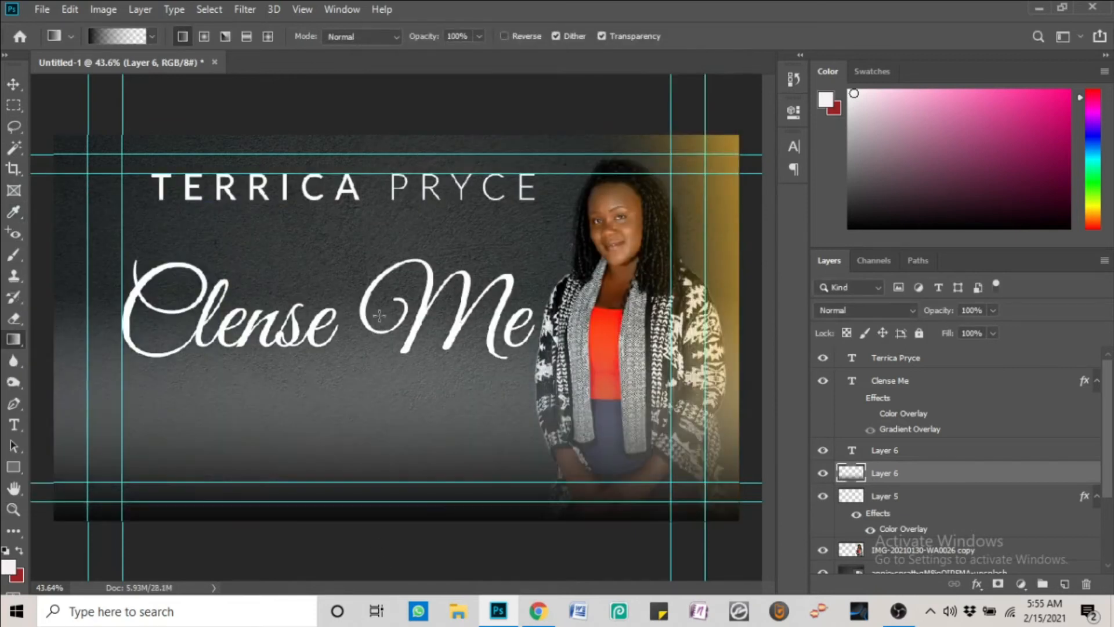
left_click(116, 36)
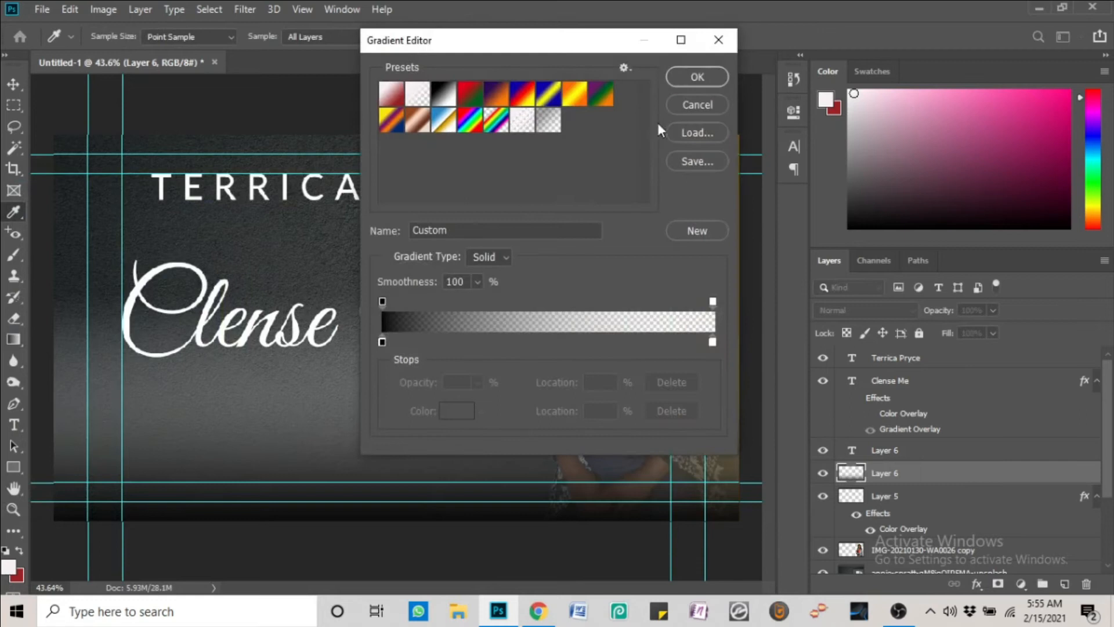
left_click(690, 76)
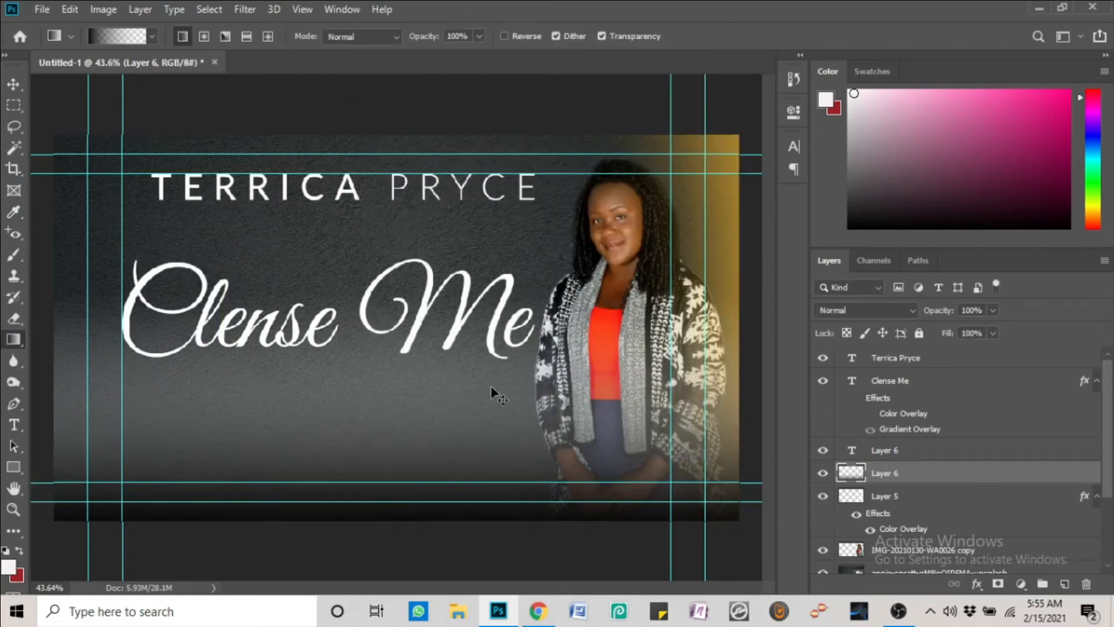
key("ctrl+z")
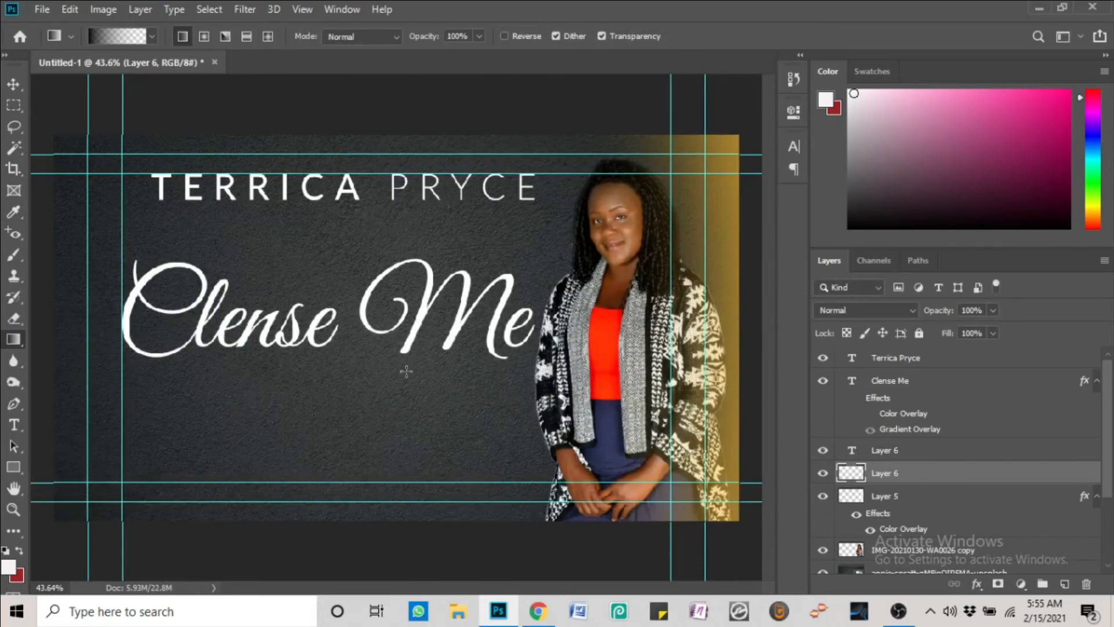
Delete the gradient's white stop and redraw the dark gradient up from the canvas bottom
left_click(116, 38)
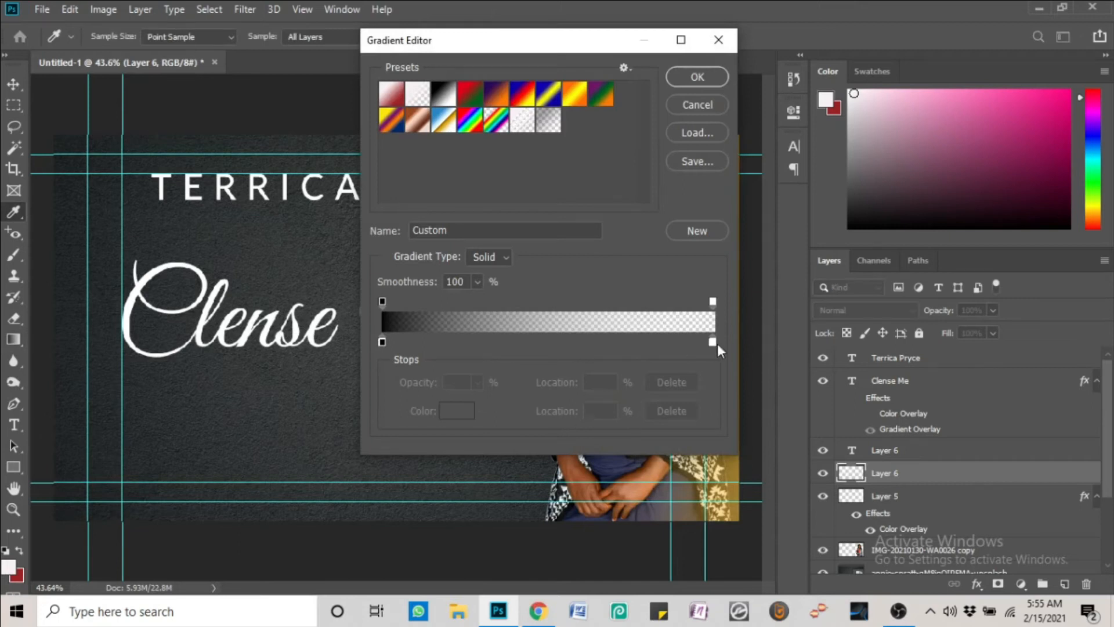
left_click(713, 343)
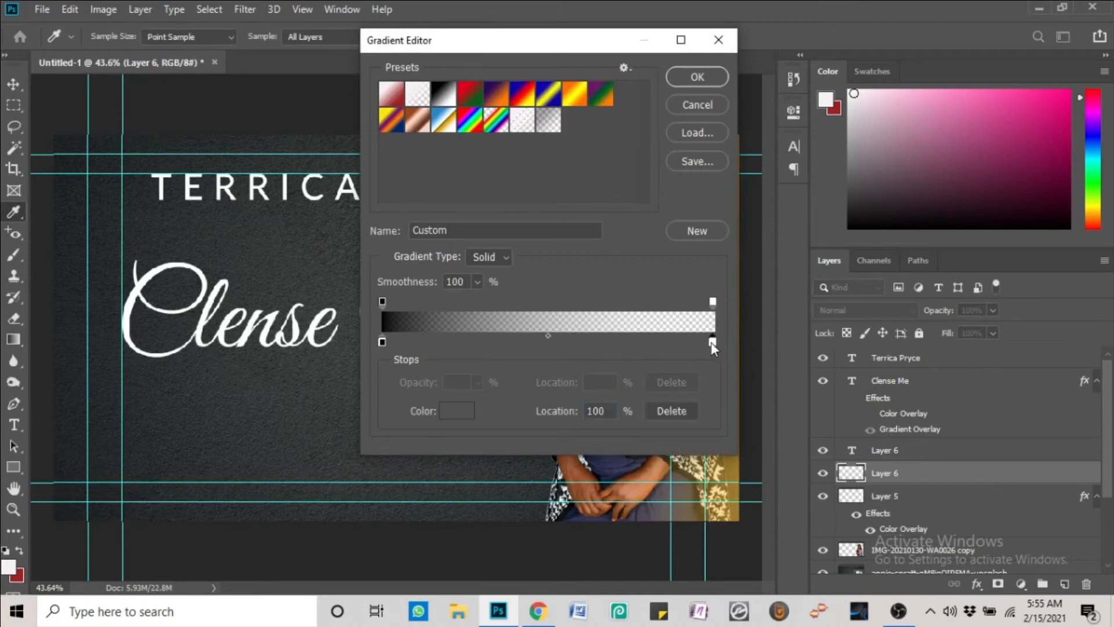
left_click(713, 302)
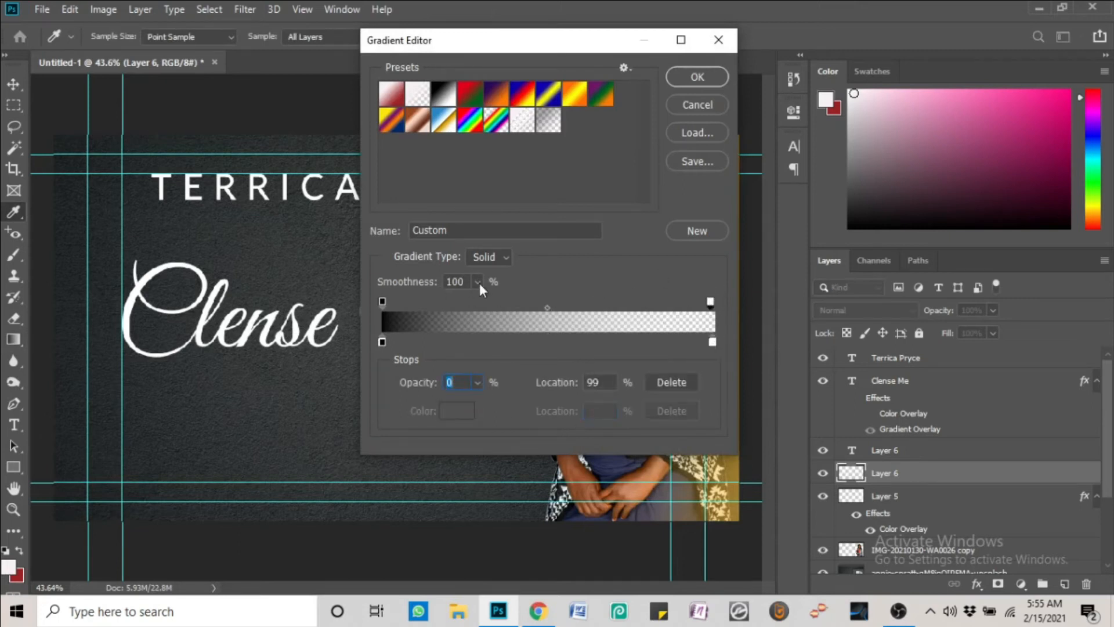
left_click(712, 342)
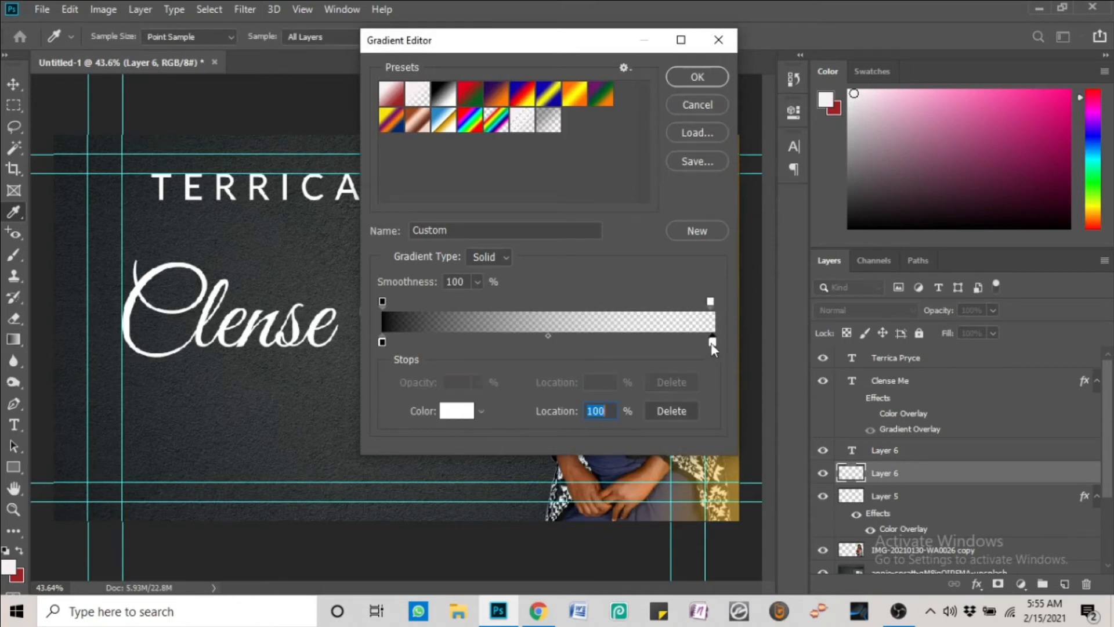
left_click(457, 411)
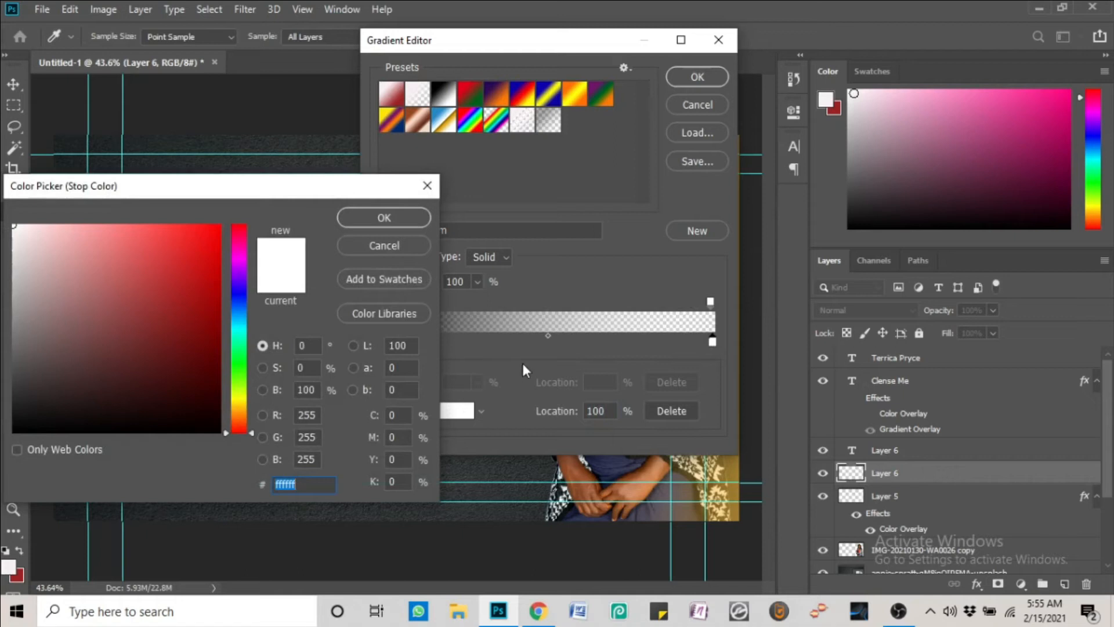
left_click(369, 219)
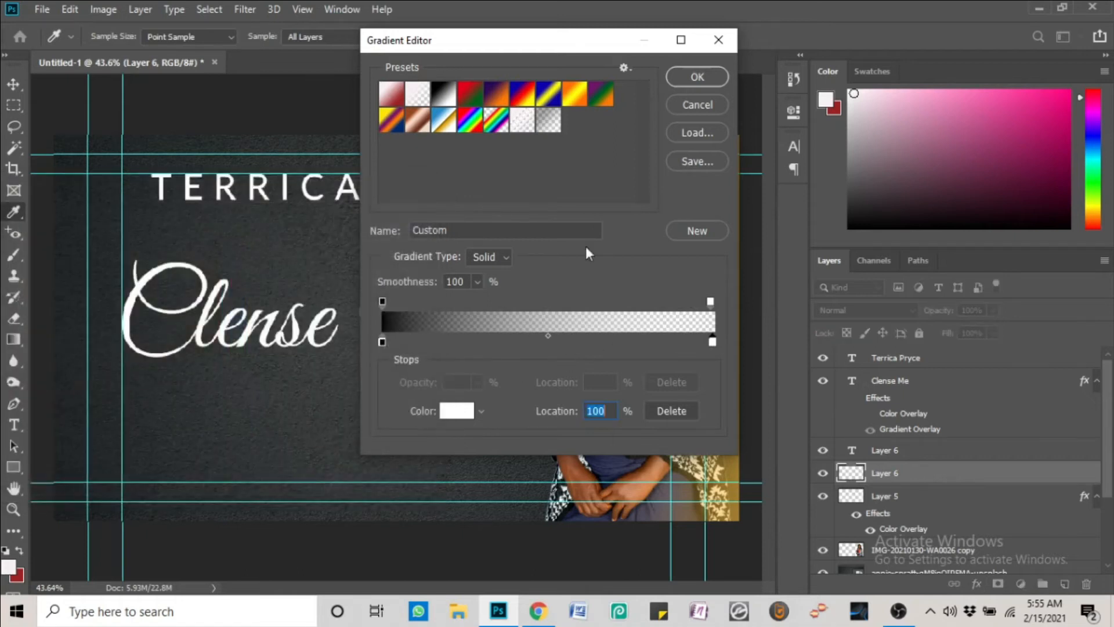
left_click(710, 302)
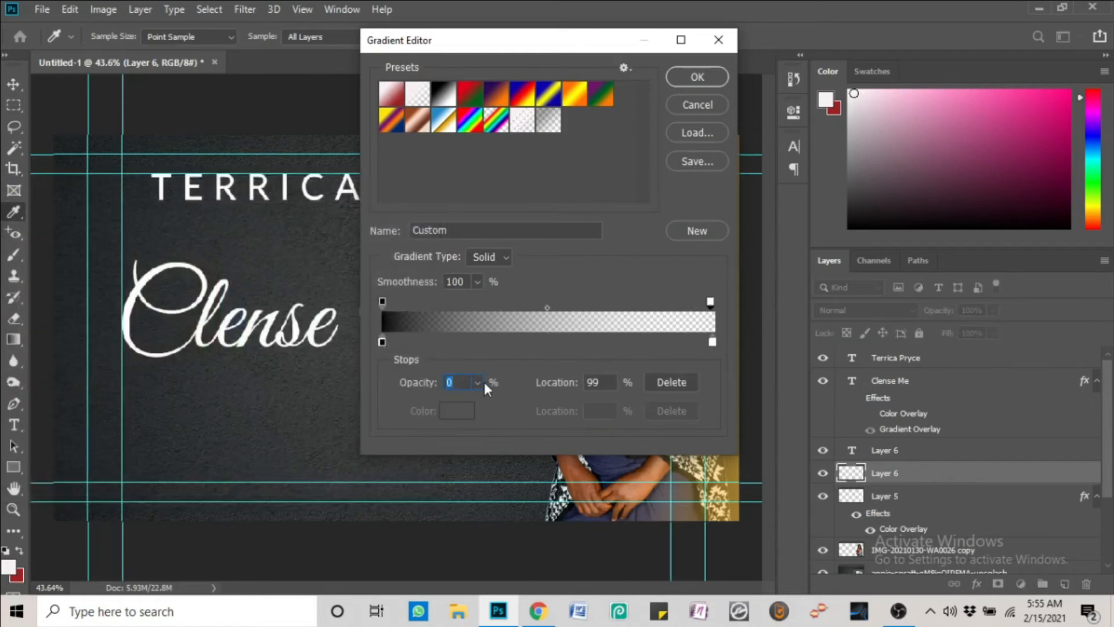
left_click(713, 345)
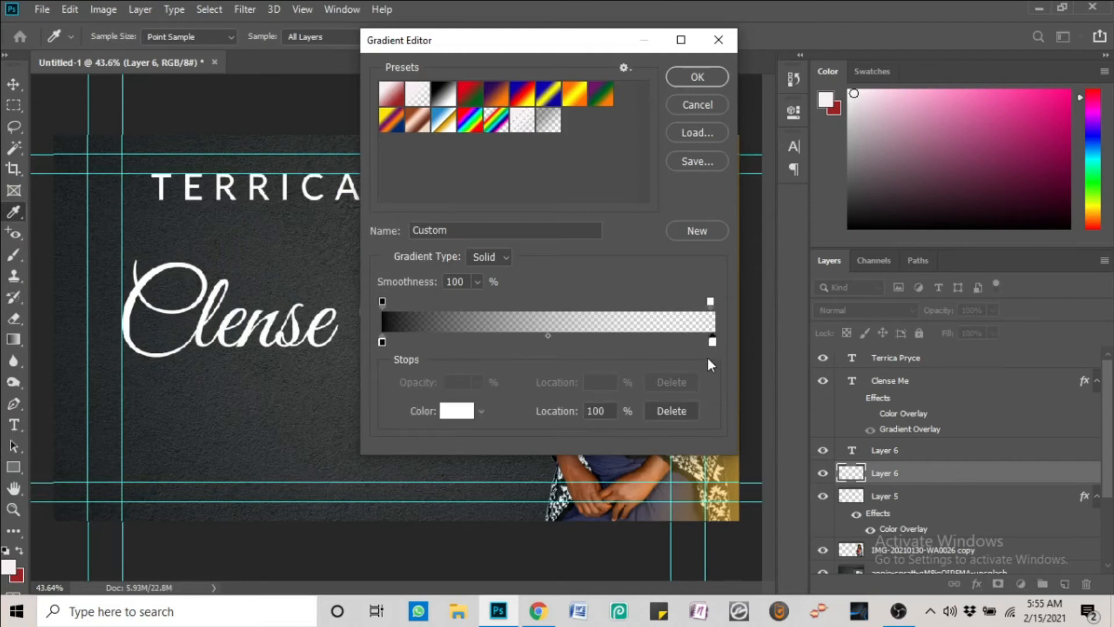
left_click(678, 409)
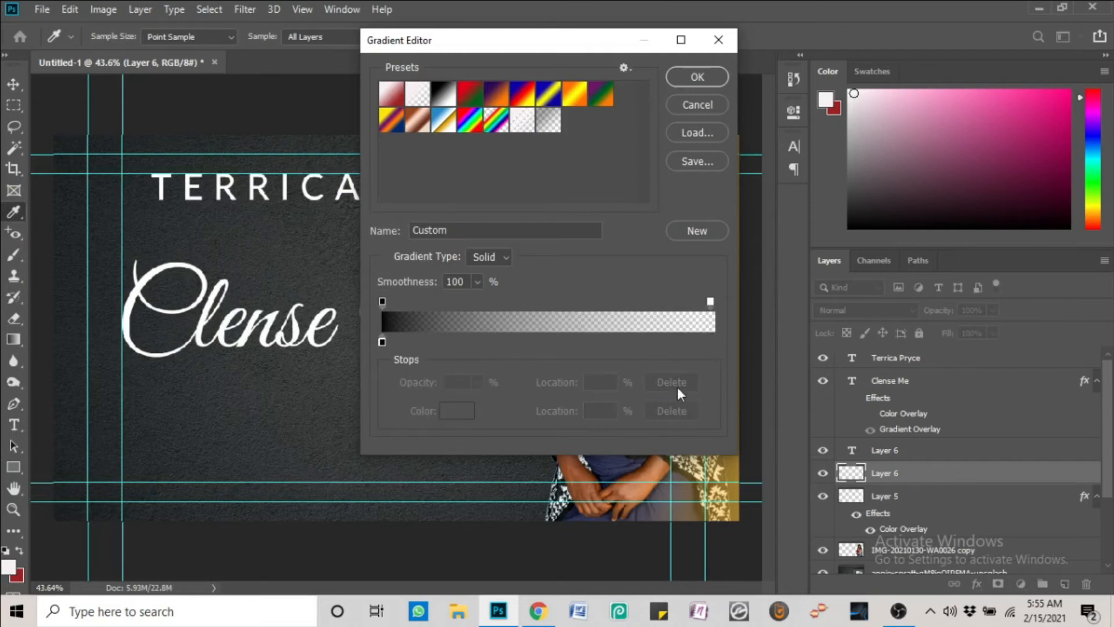
left_click(686, 80)
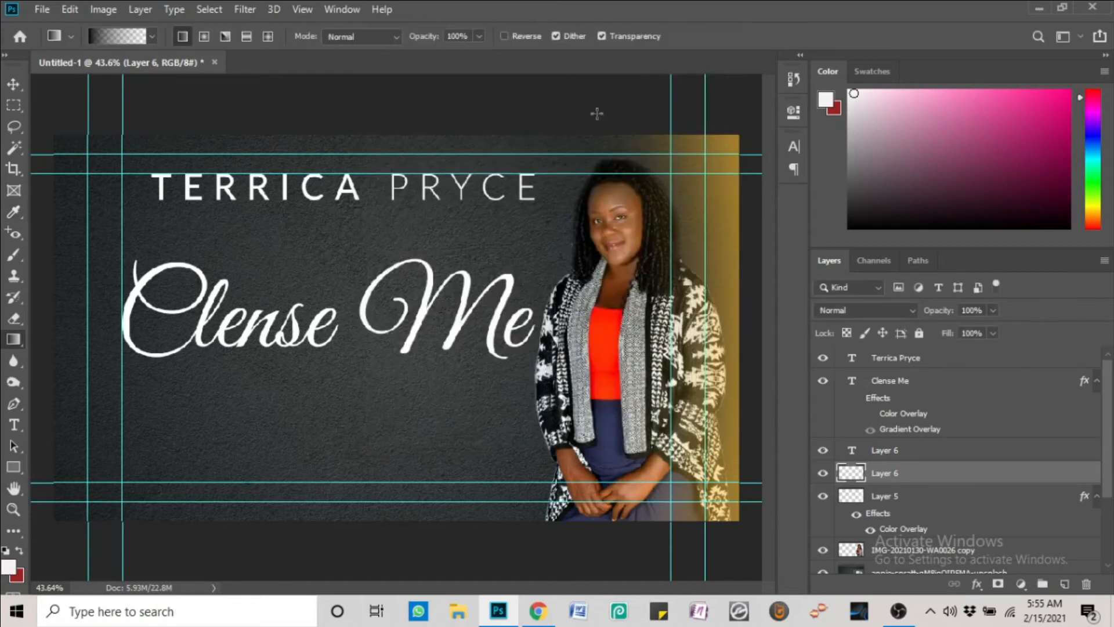
left_click_drag(351, 530, 329, 121)
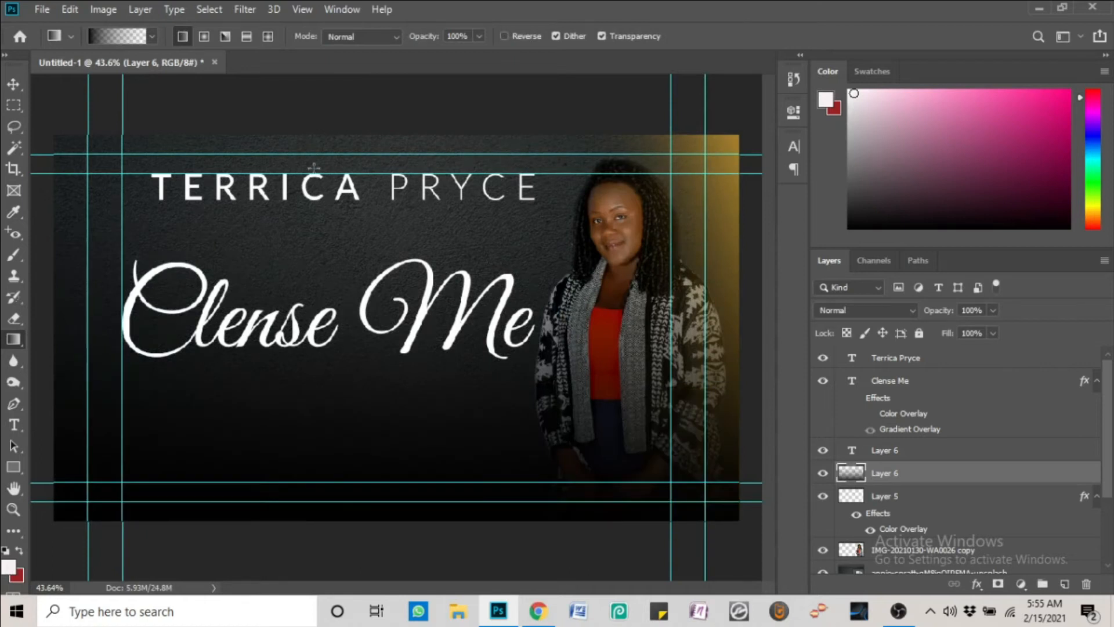
left_click(13, 84)
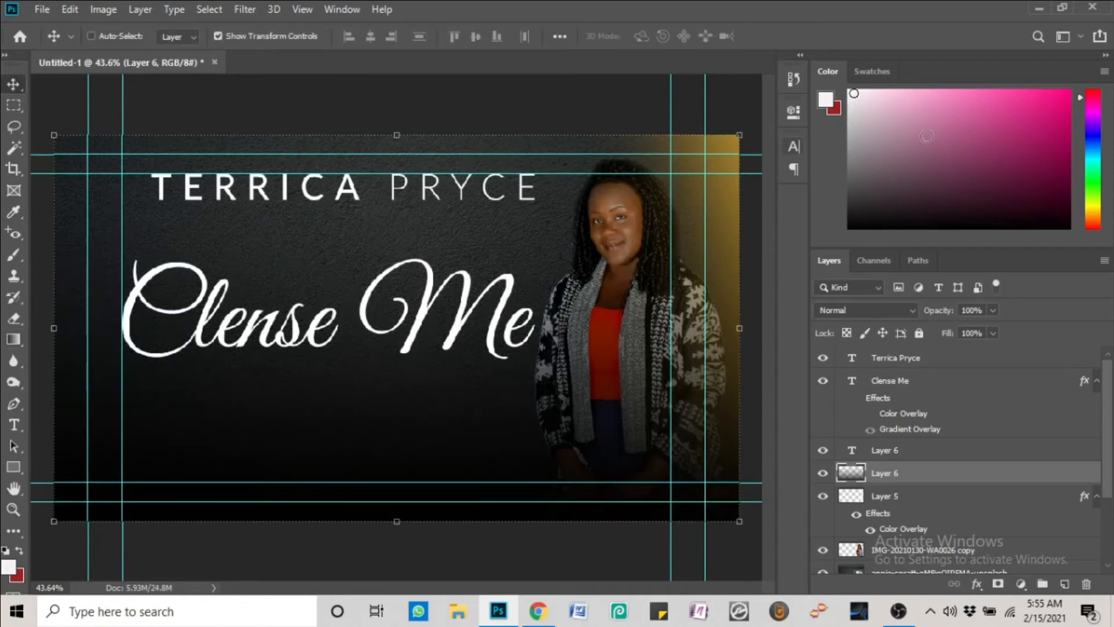
Delete Layer 5's gold glow and make Layer 6 the active layer
right_click(715, 232)
left_click(723, 241)
right_click(726, 237)
left_click(749, 258)
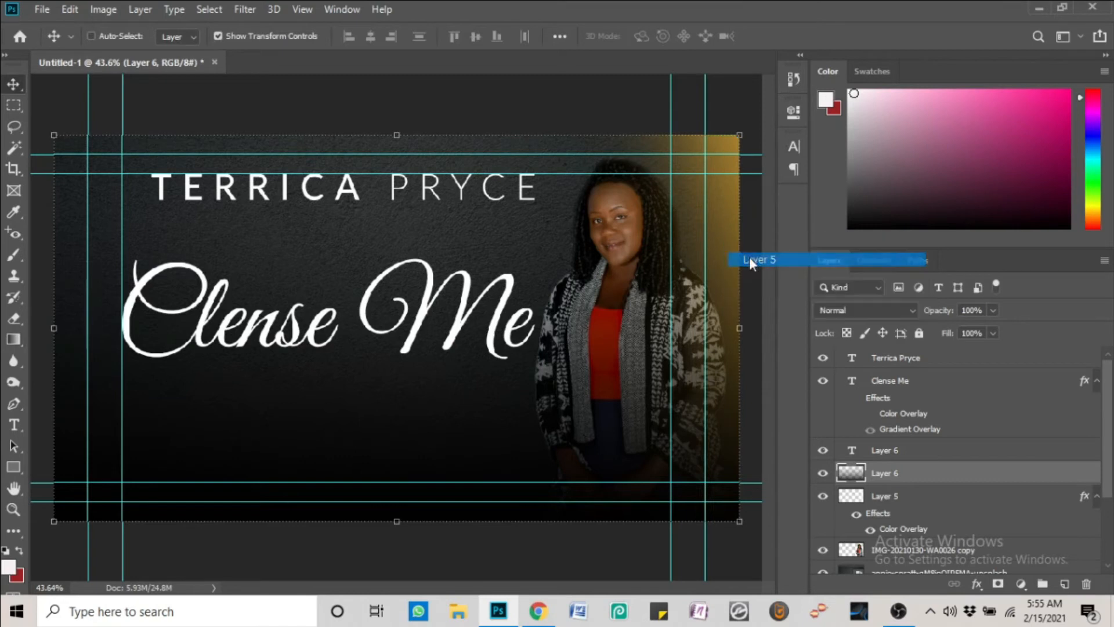
key("Delete")
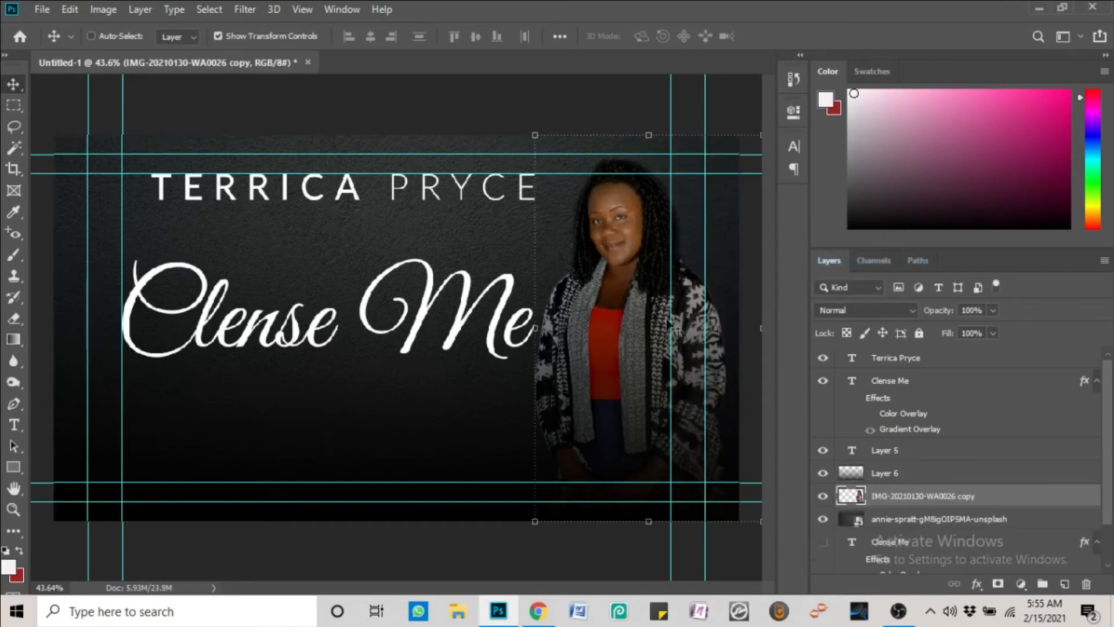
right_click(645, 311)
left_click(677, 321)
right_click(646, 298)
left_click(679, 308)
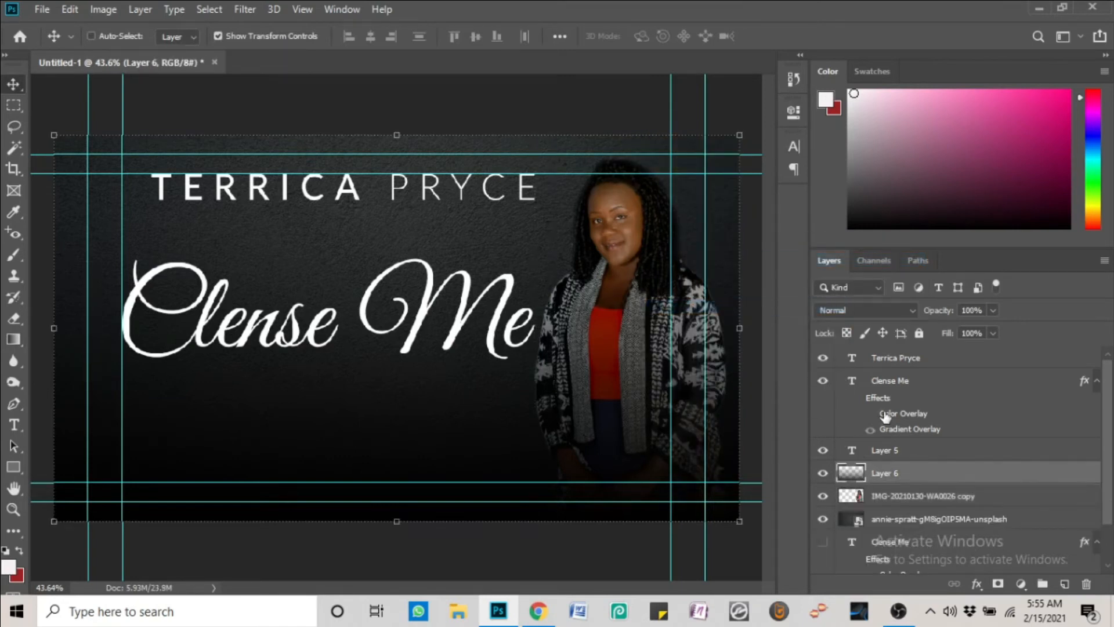
key("e")
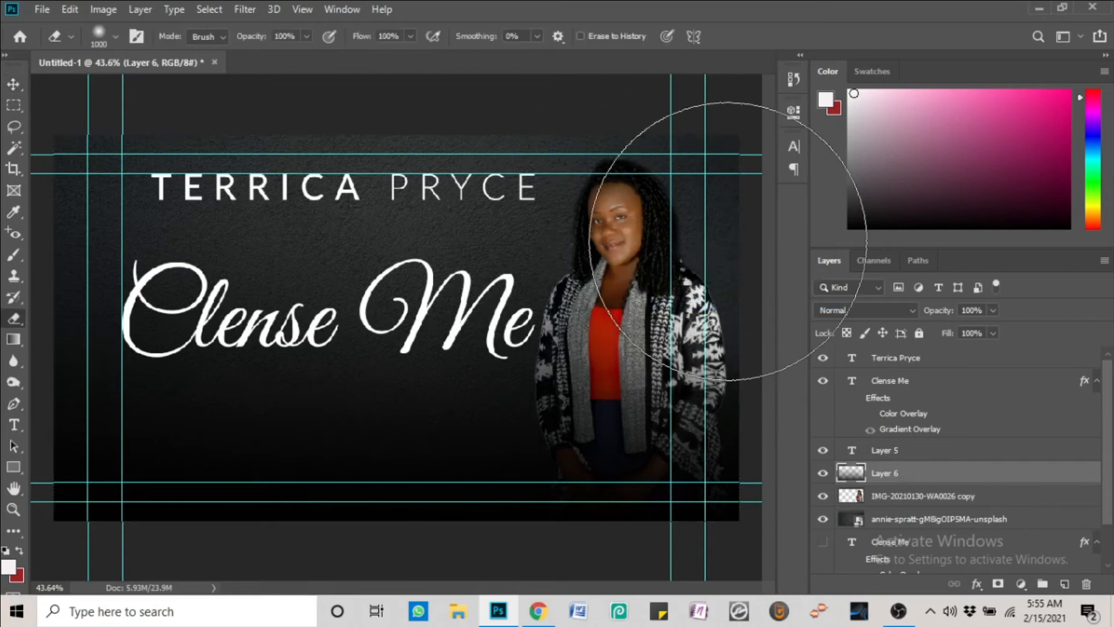
key("v")
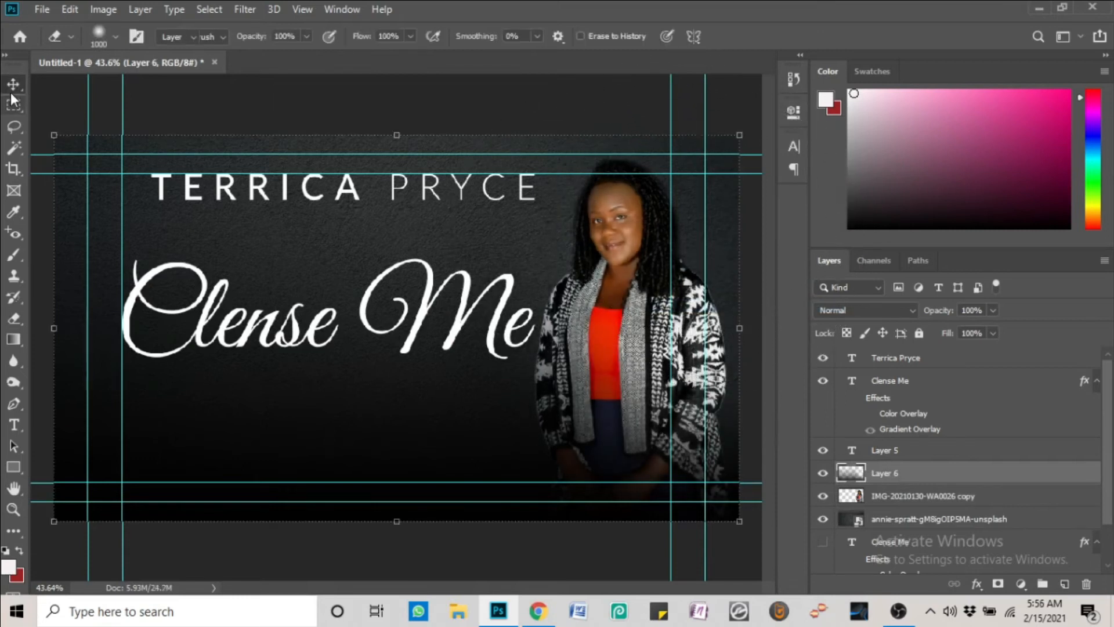
right_click(427, 318)
left_click(466, 328)
left_click_drag(464, 312, 473, 311)
right_click(422, 187)
left_click(450, 196)
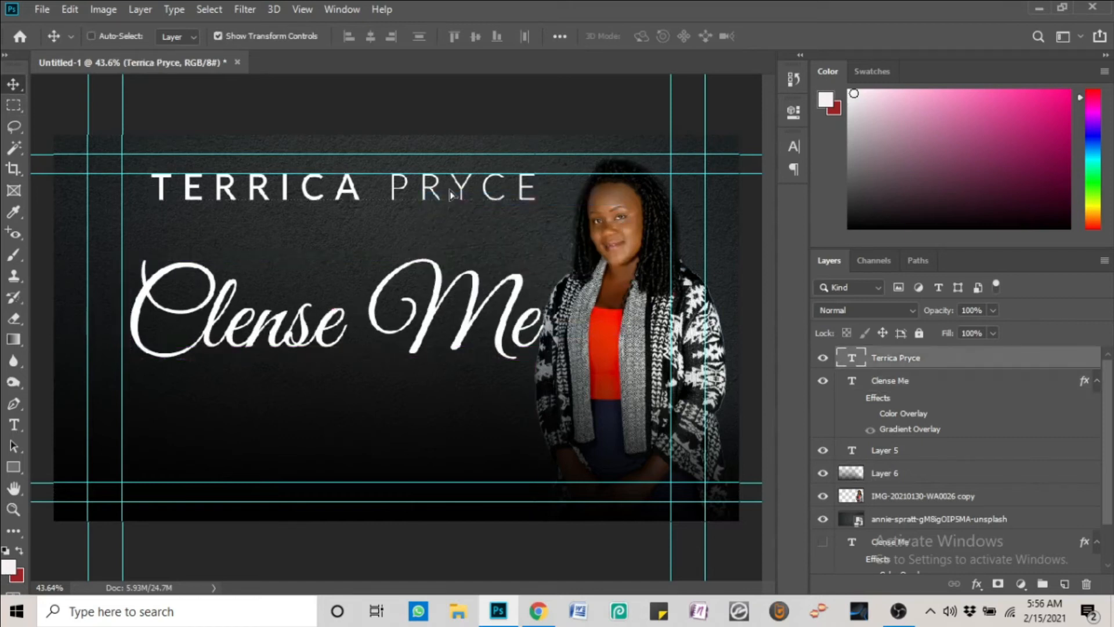
left_click_drag(450, 198, 460, 199)
left_click(794, 146)
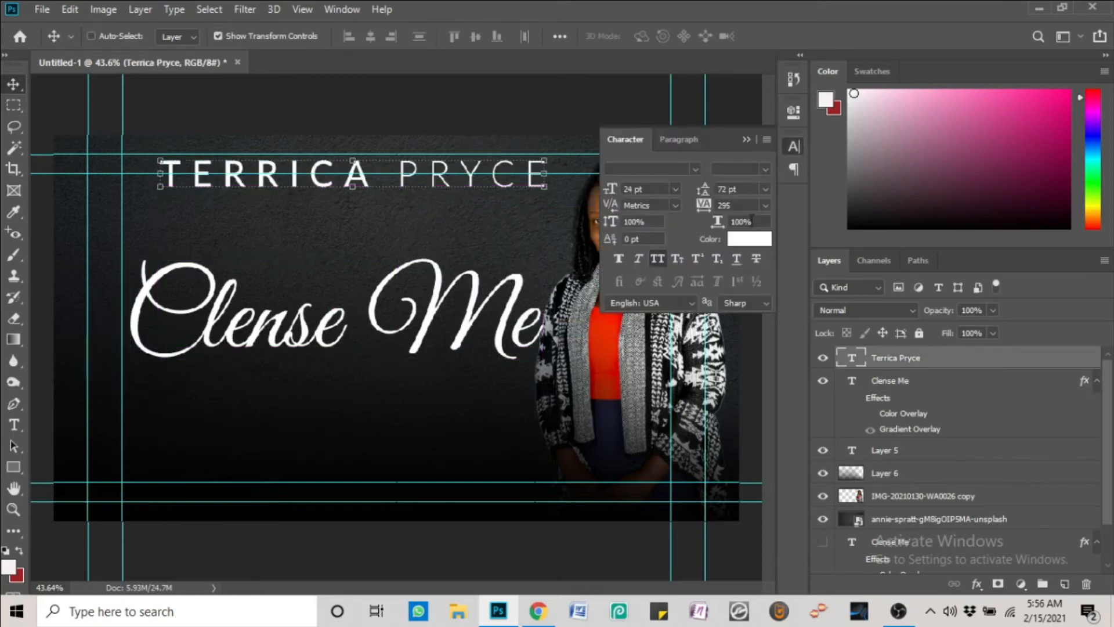
left_click_drag(703, 205, 732, 204)
left_click(747, 140)
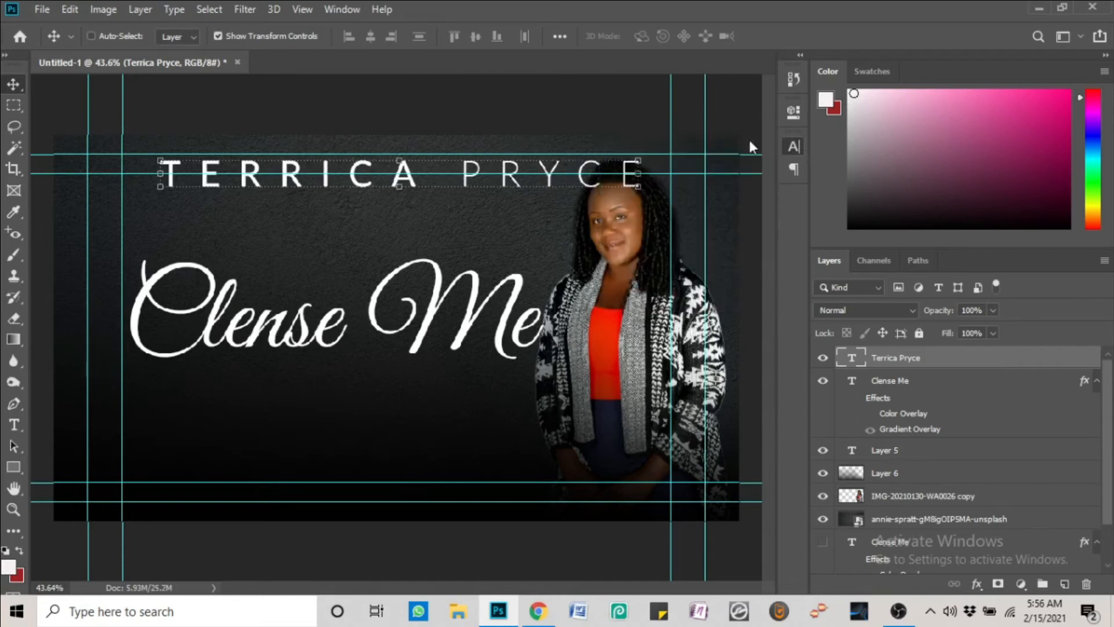
left_click_drag(491, 174, 489, 174)
Move the woman's photo about 40 px lower and reselect Layer 6
right_click(669, 305)
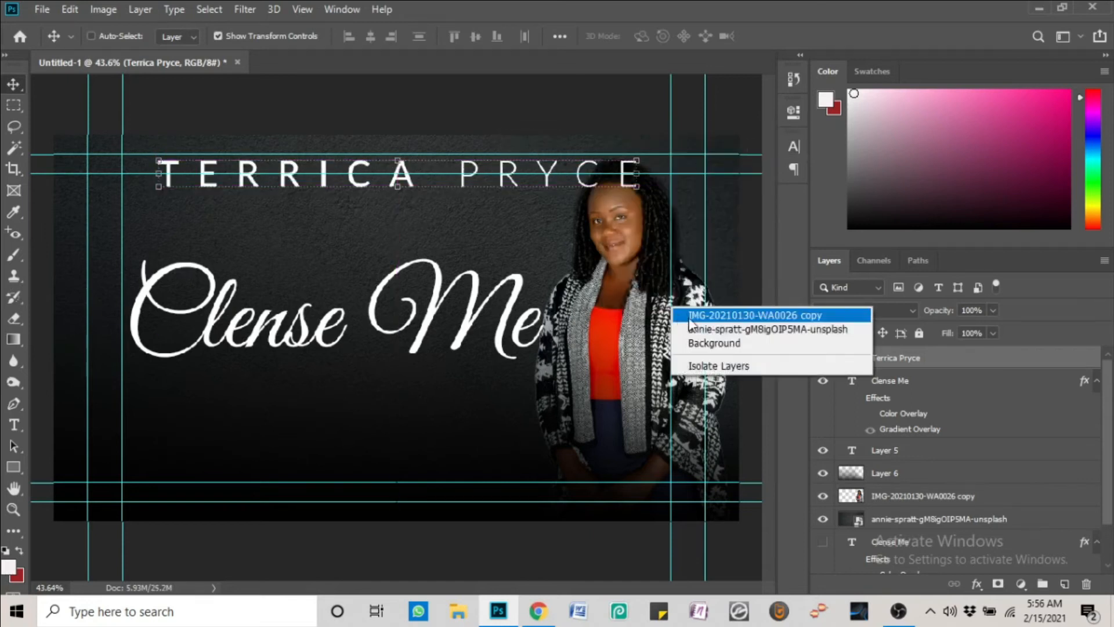
left_click(691, 315)
left_click_drag(637, 302, 637, 326)
left_click(428, 353, "ctrl")
right_click(604, 337)
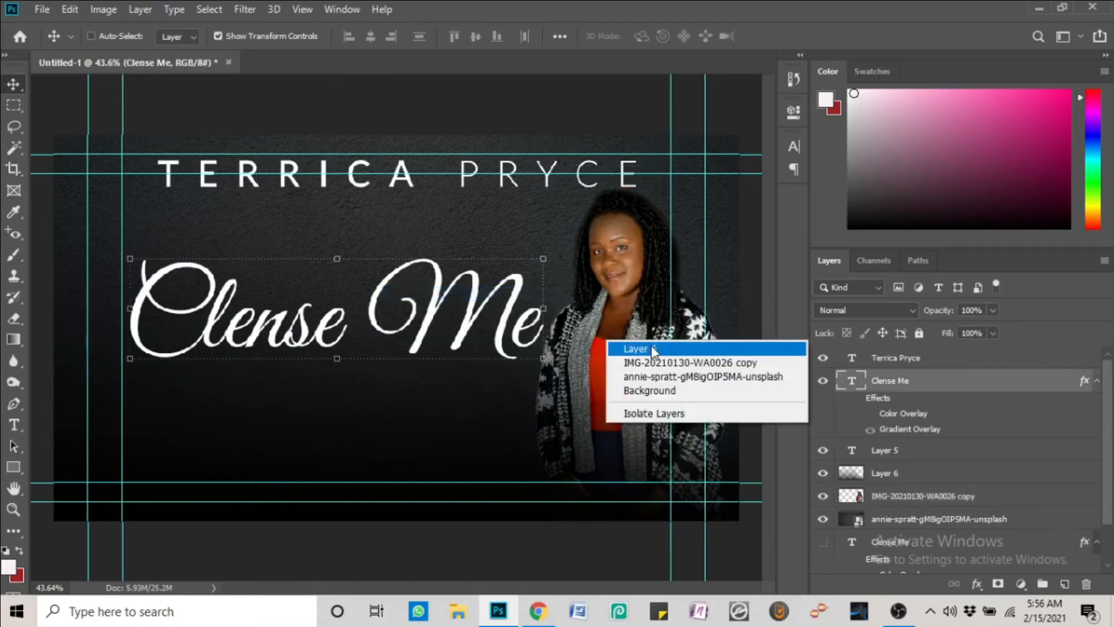
left_click(649, 347)
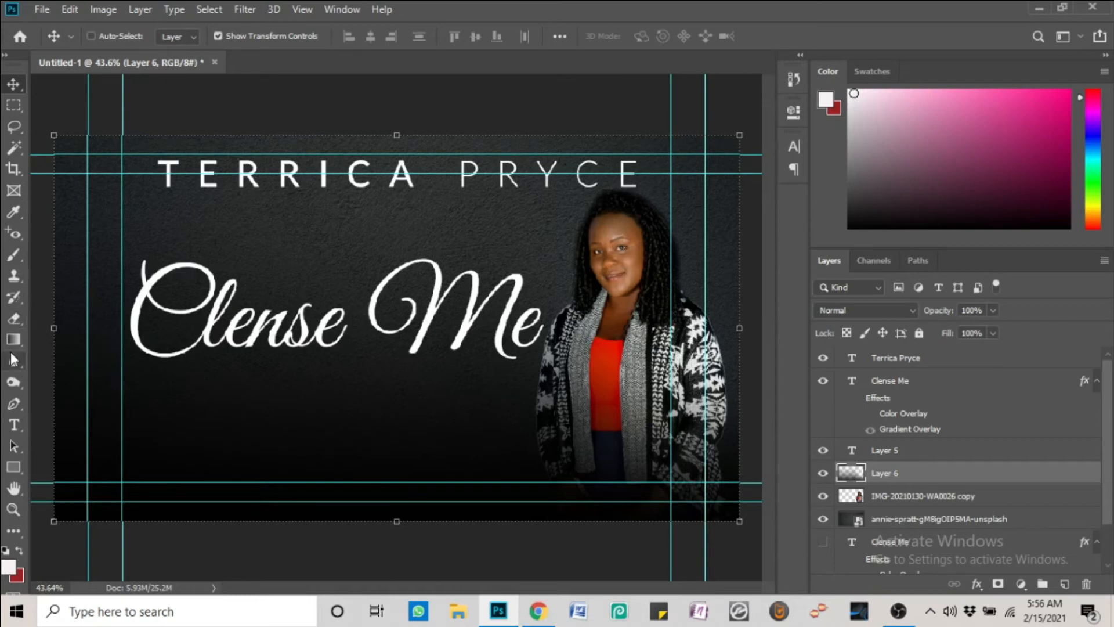
left_click(13, 467)
Draw a wide thin ellipse below Clense Me and apply a Gaussian Blur of about 43 as a smart object
left_click(63, 499)
left_click_drag(123, 386, 524, 394)
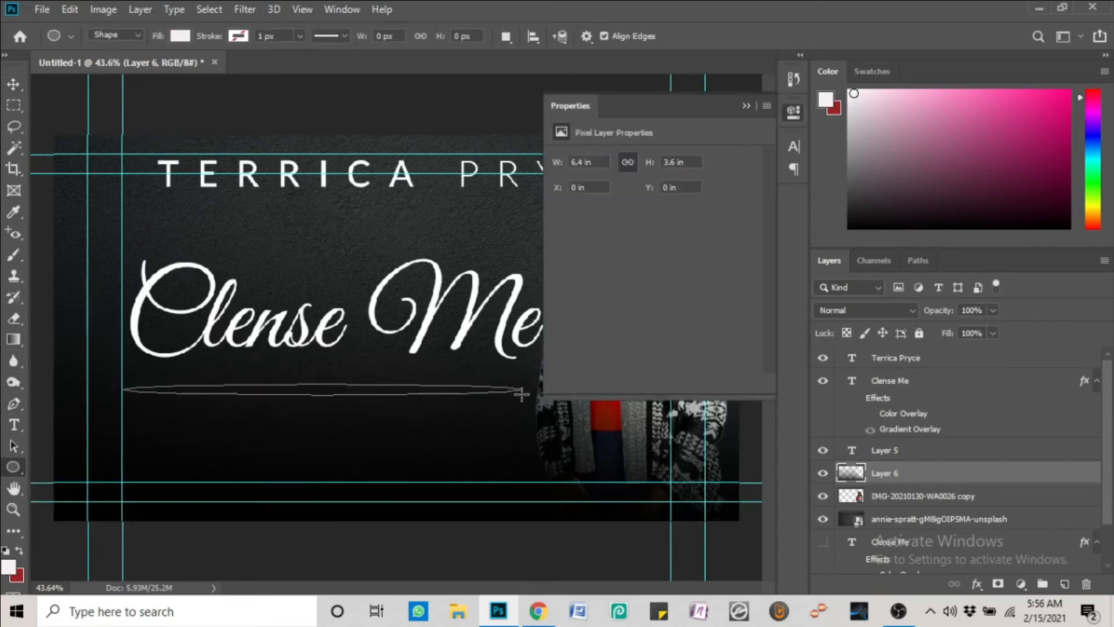
left_click(742, 103)
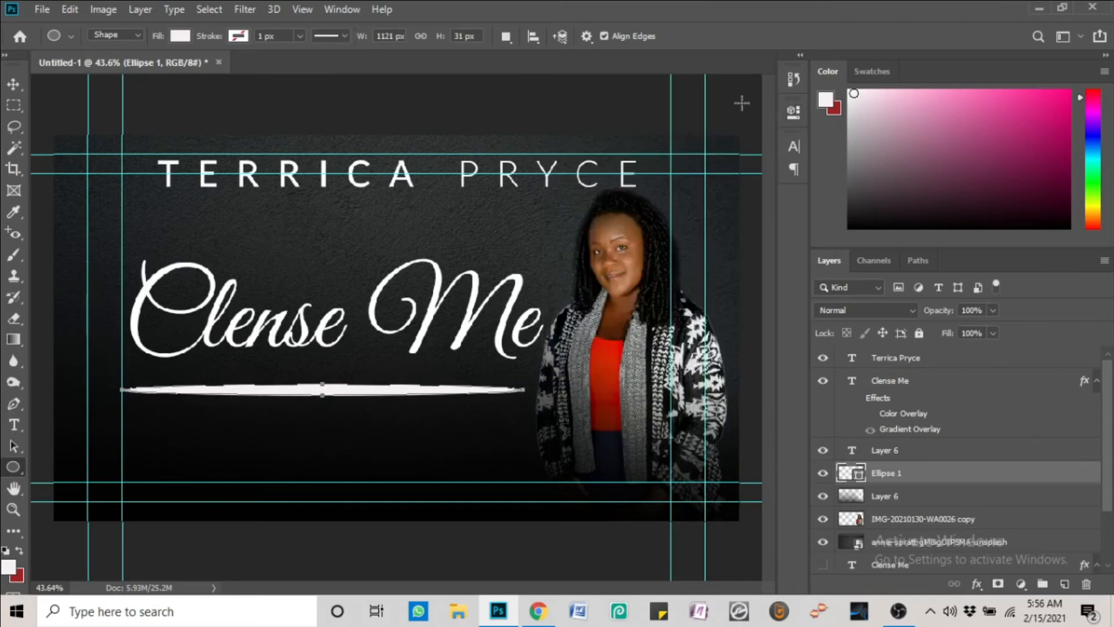
left_click(254, 13)
mouse_move(273, 195)
left_click(473, 254)
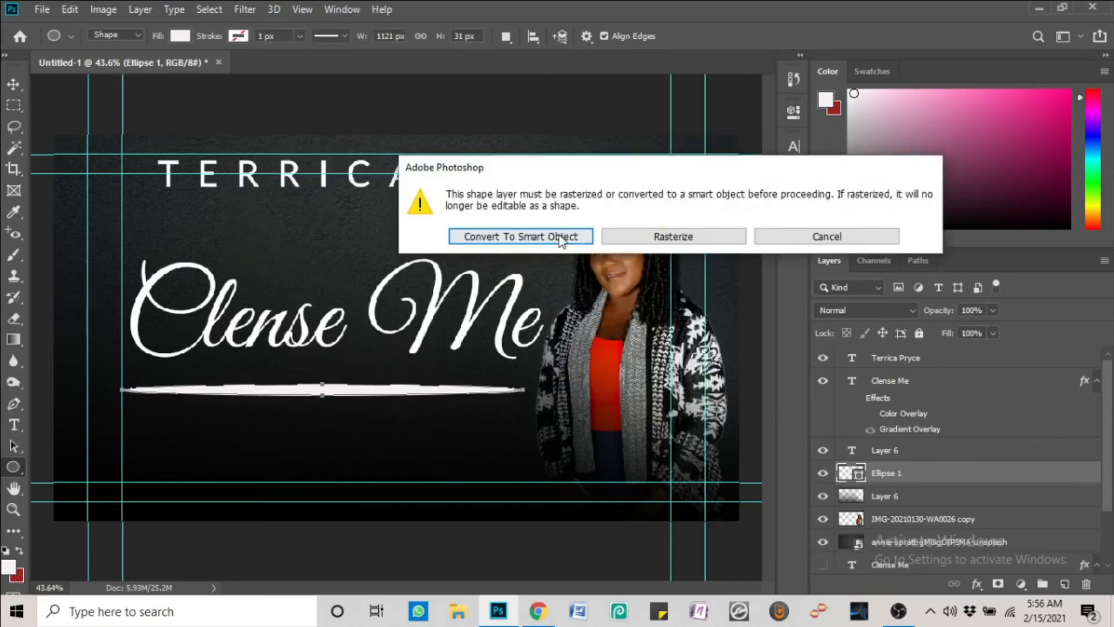
left_click(561, 238)
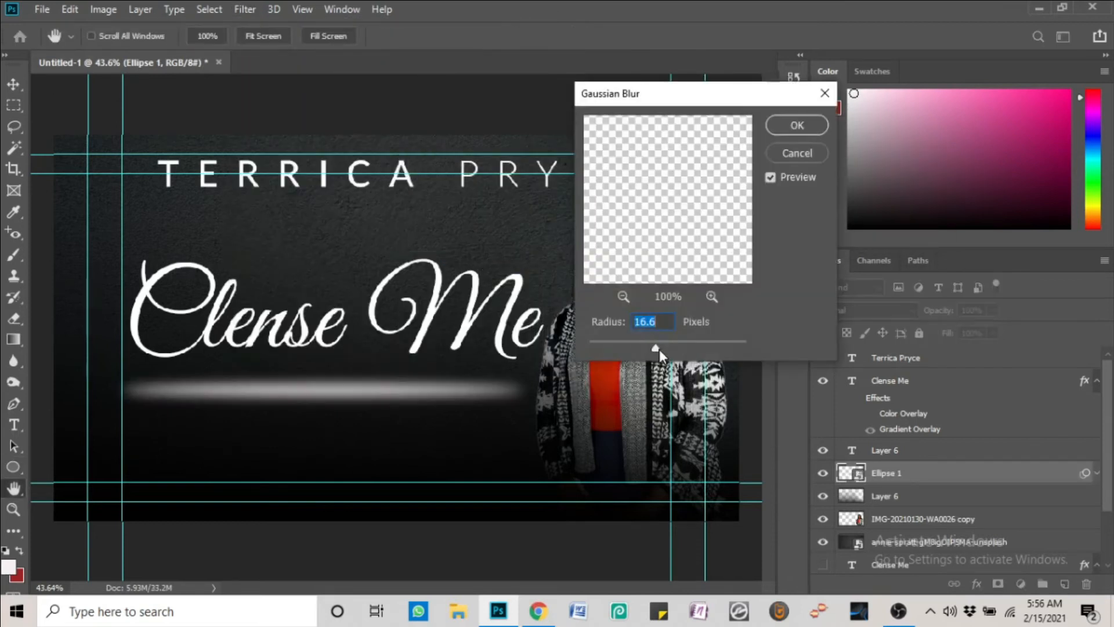
left_click_drag(660, 355, 673, 353)
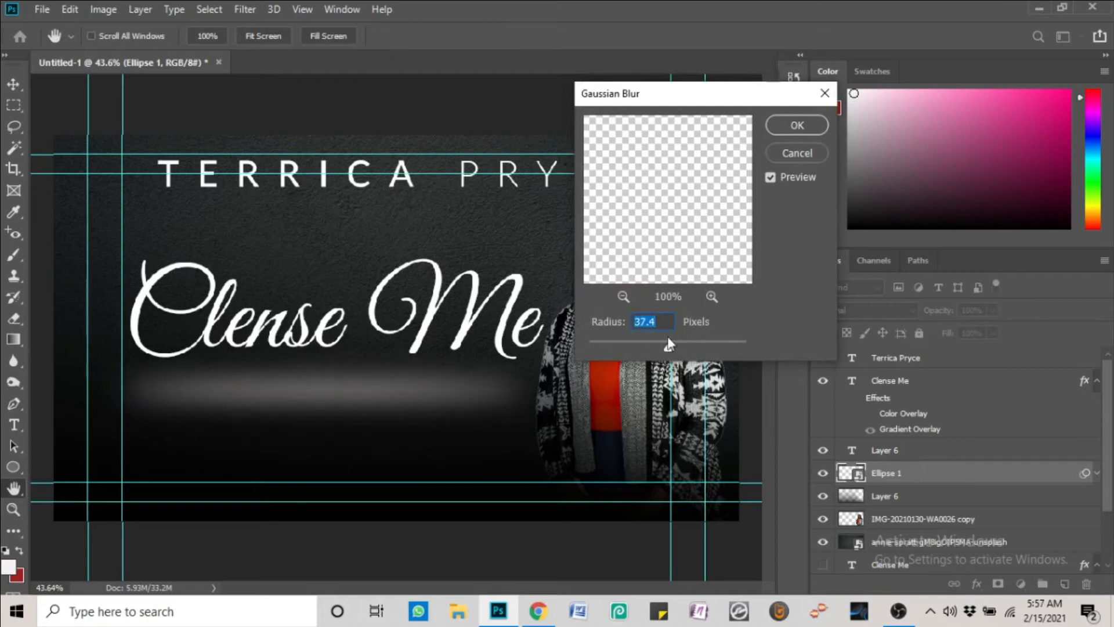
left_click(781, 126)
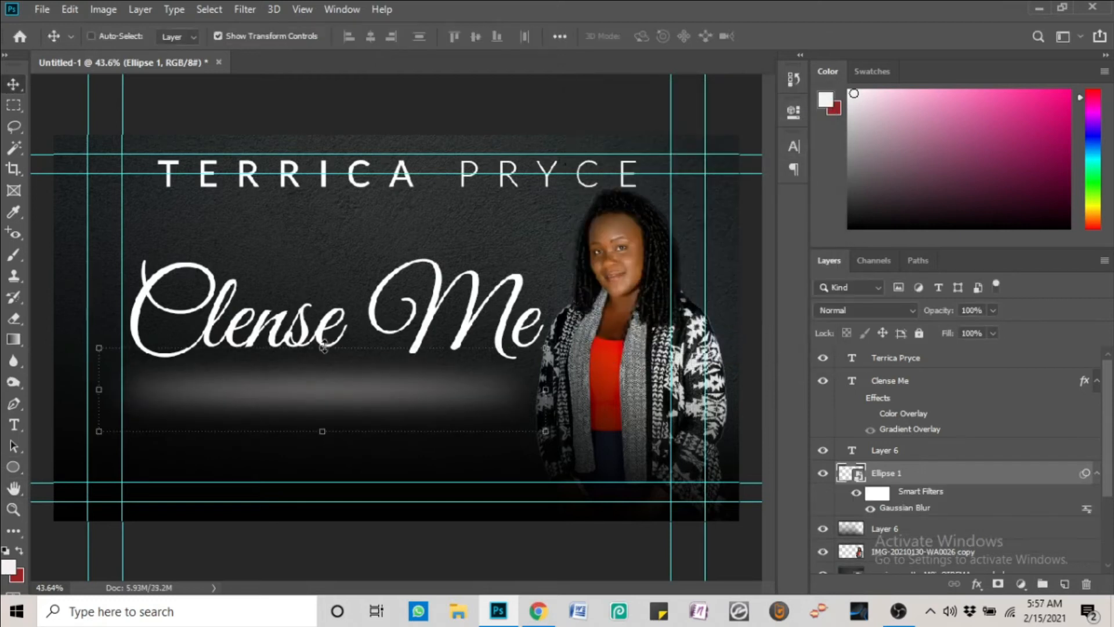
Rasterize the blurred ellipse, squash it into a thin glow bar, and select Layer 6
key("ctrl+t")
key("Return")
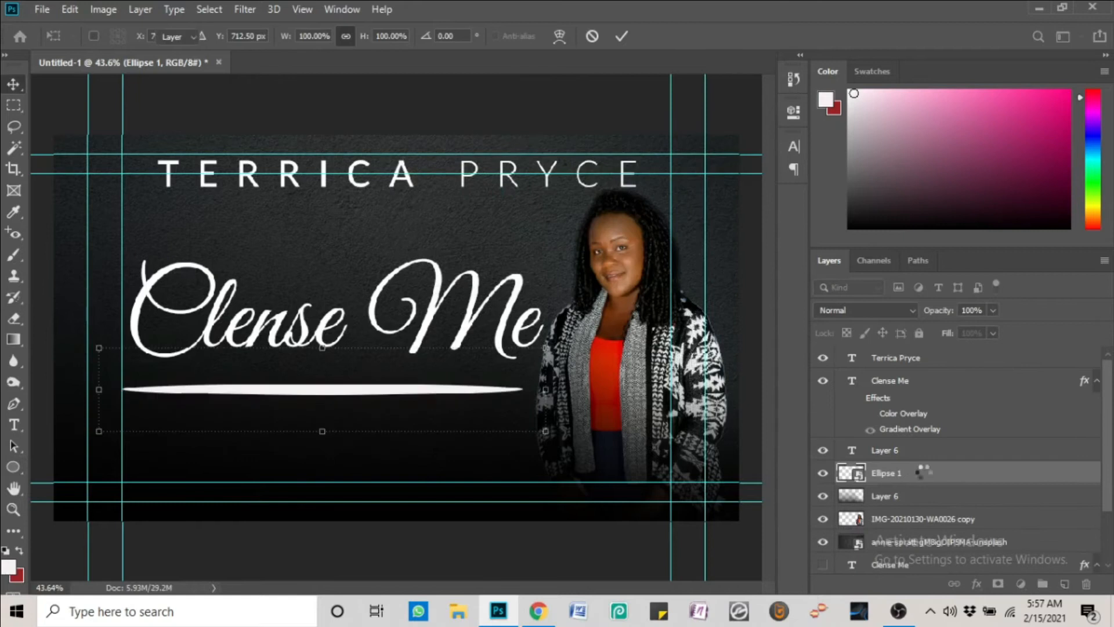
key("Return")
right_click(926, 473)
left_click(754, 294)
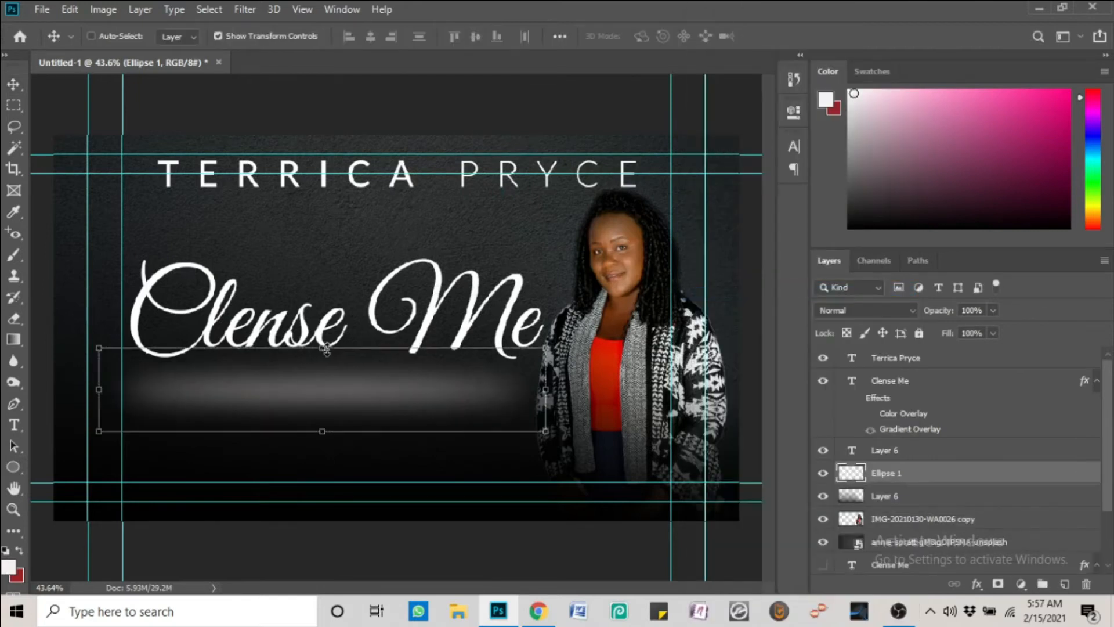
left_click_drag(326, 348, 364, 356)
key("Return")
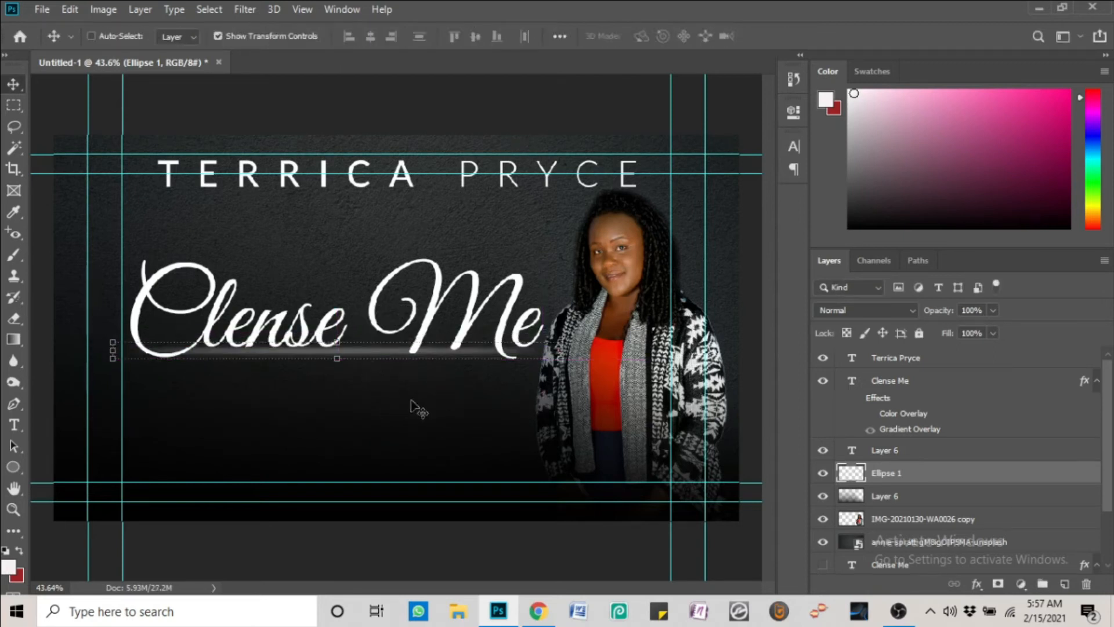
left_click(974, 498)
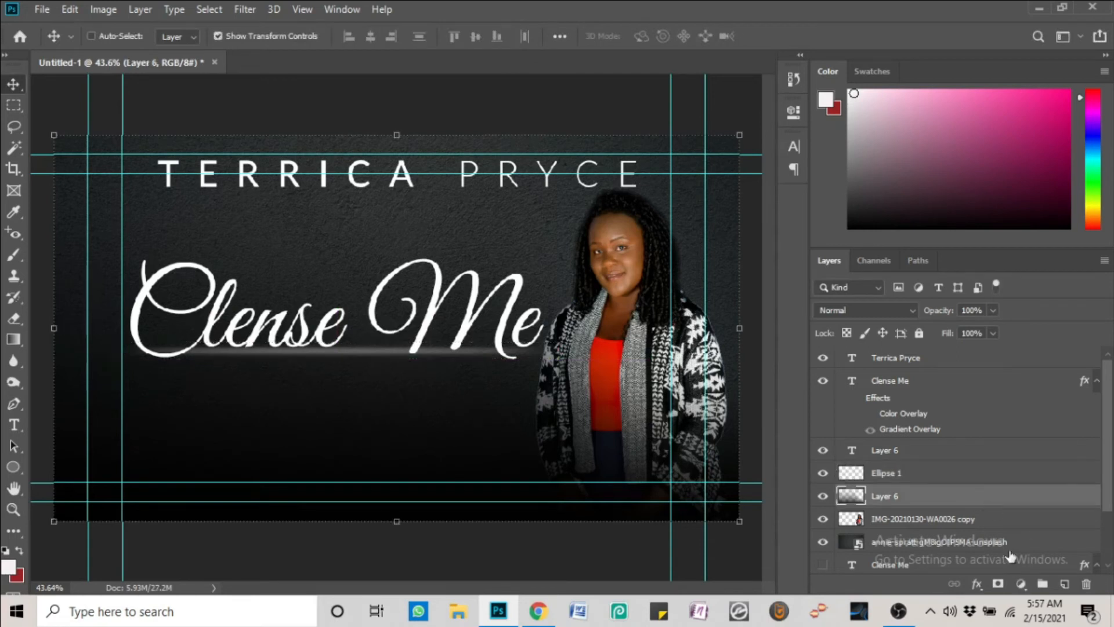
left_click(538, 611)
Search Google Images for 'light flares' and preview the Horizontal Golden Sun flare
left_click(412, 12)
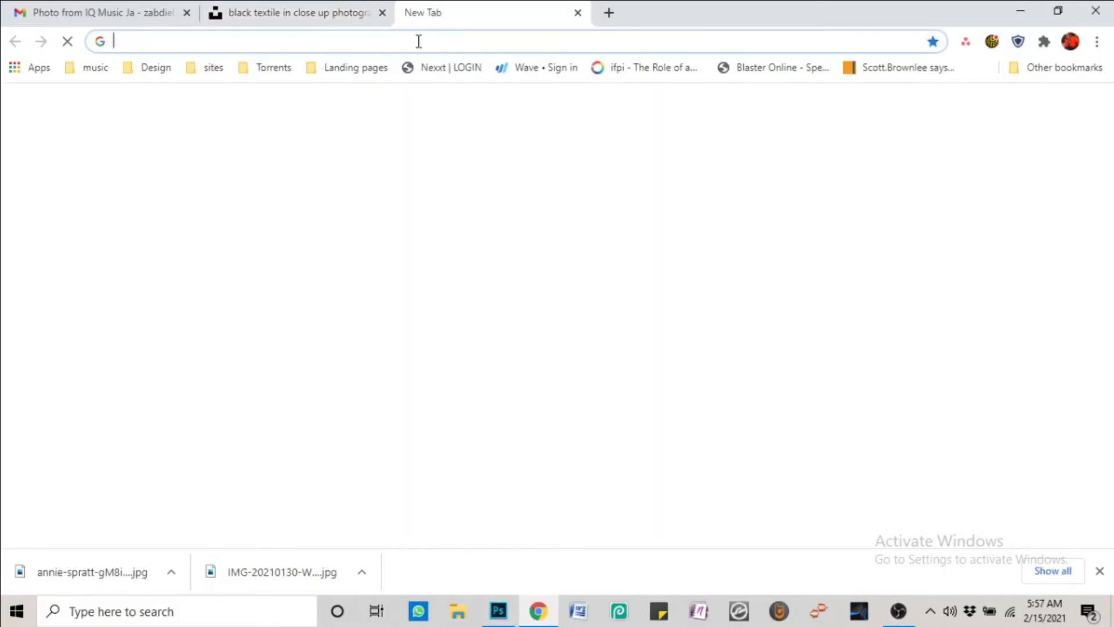
type("light f")
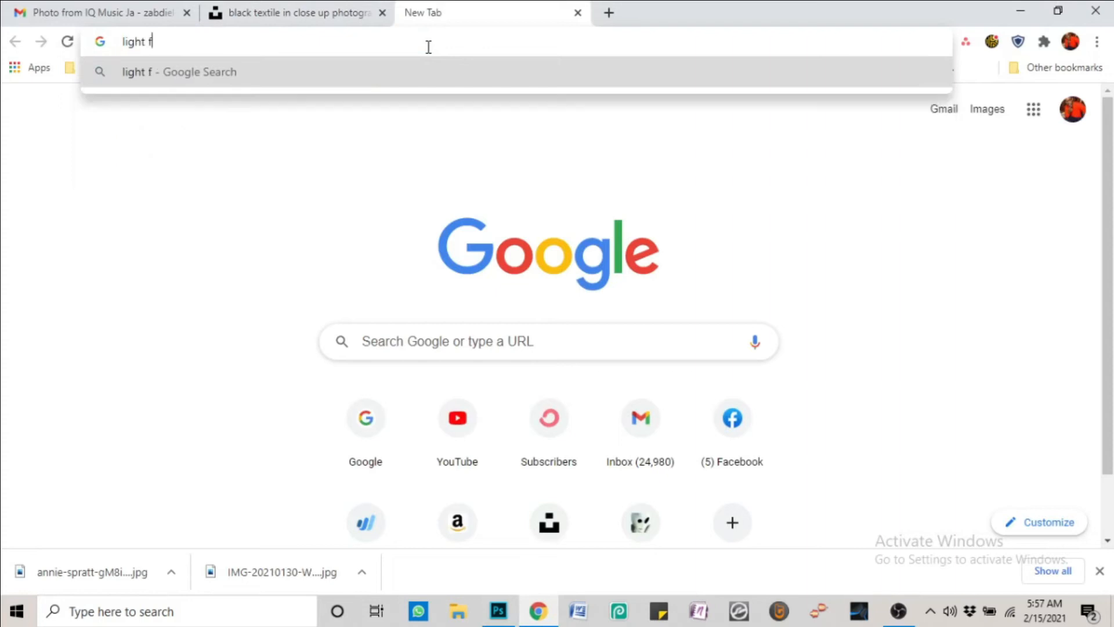
type("lares")
key("Return")
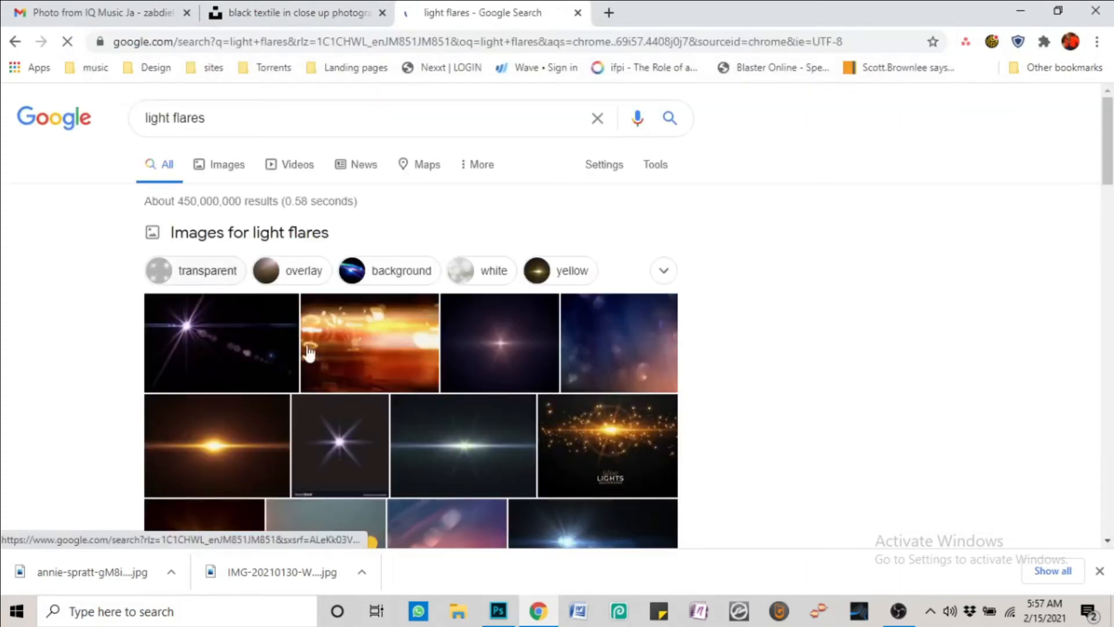
left_click(224, 167)
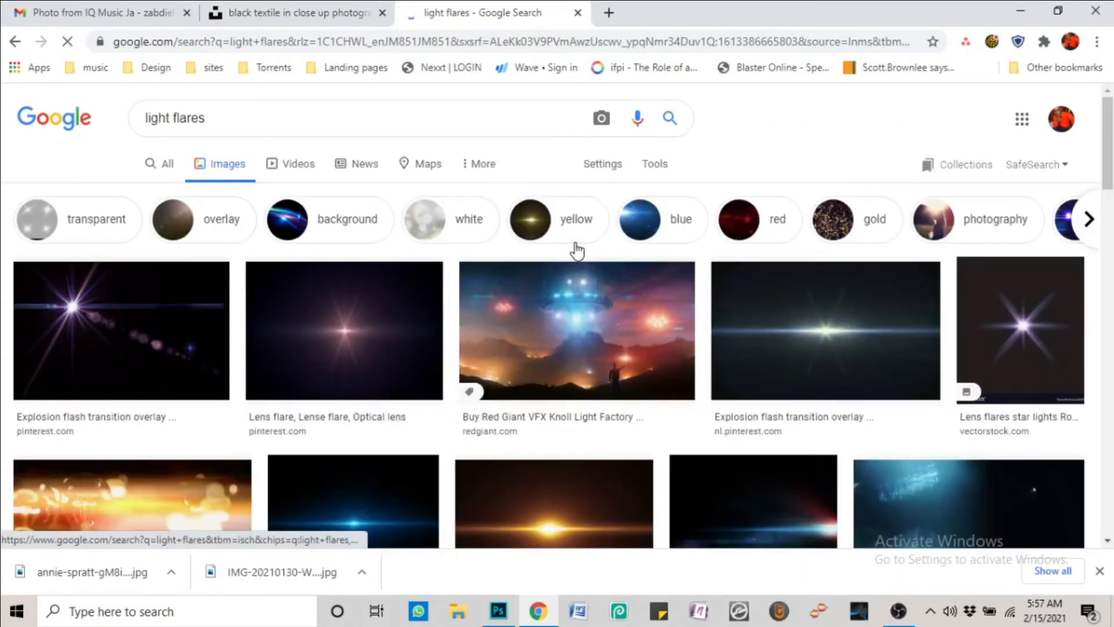
scroll(580, 247, "down", 4)
left_click(584, 241)
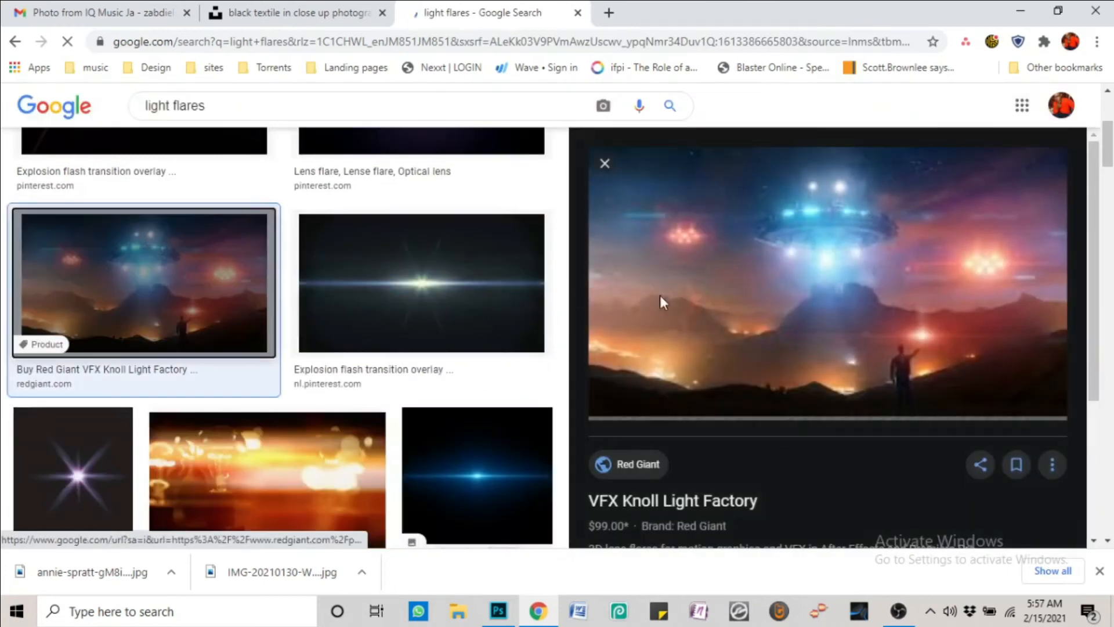
left_click(604, 163)
left_click(599, 281)
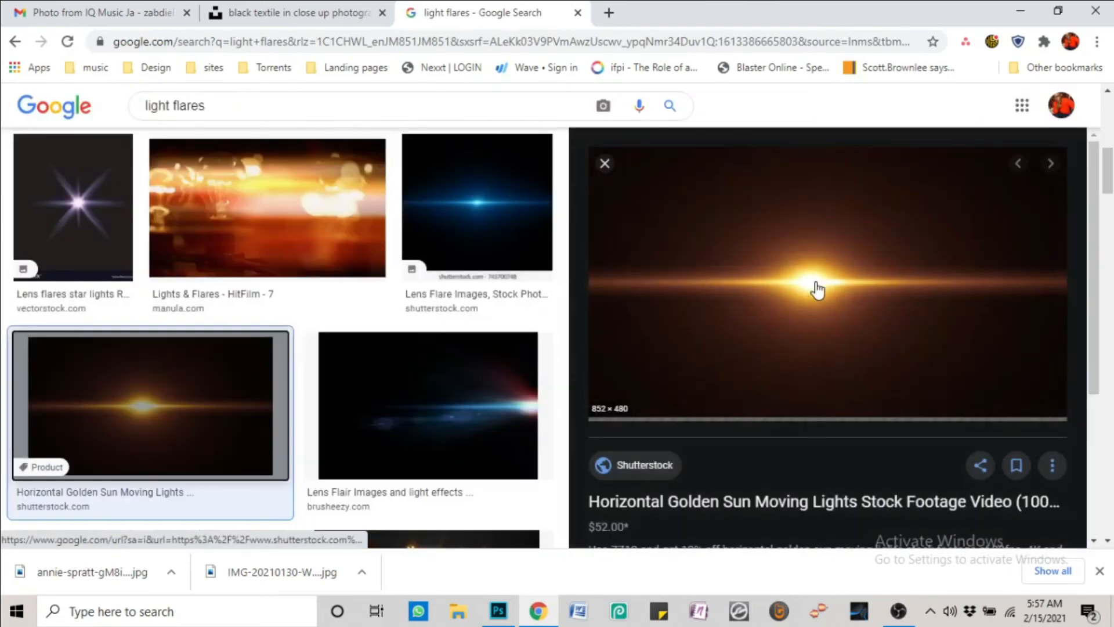
Open the full-size golden flare image and save it as 11.webp
right_click(816, 289)
left_click(878, 454)
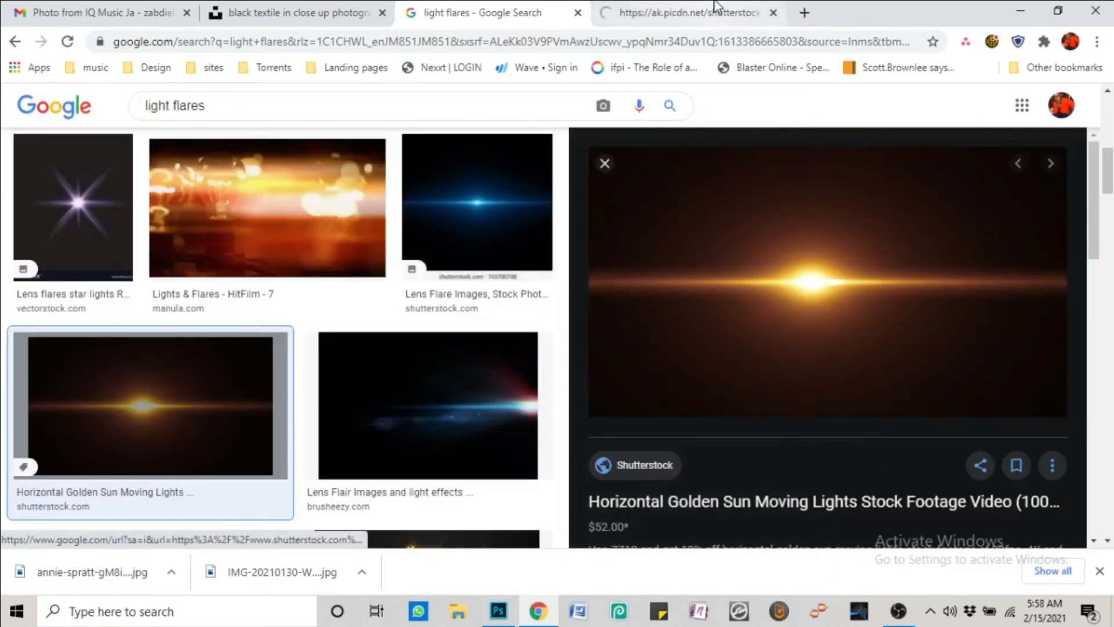
left_click(717, 4)
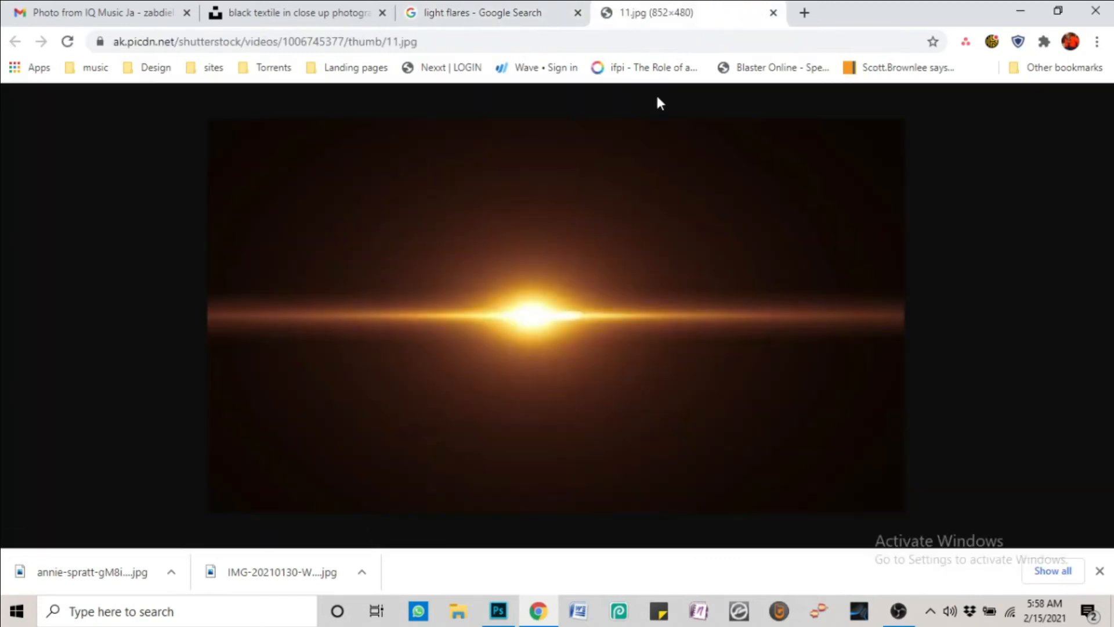
right_click(706, 231)
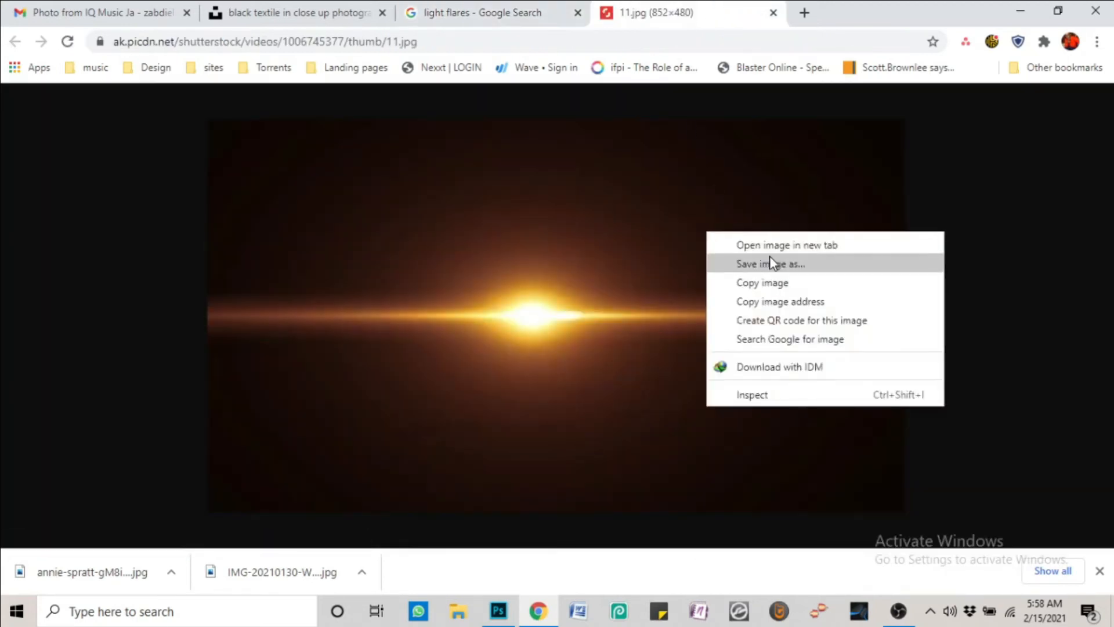
left_click(777, 264)
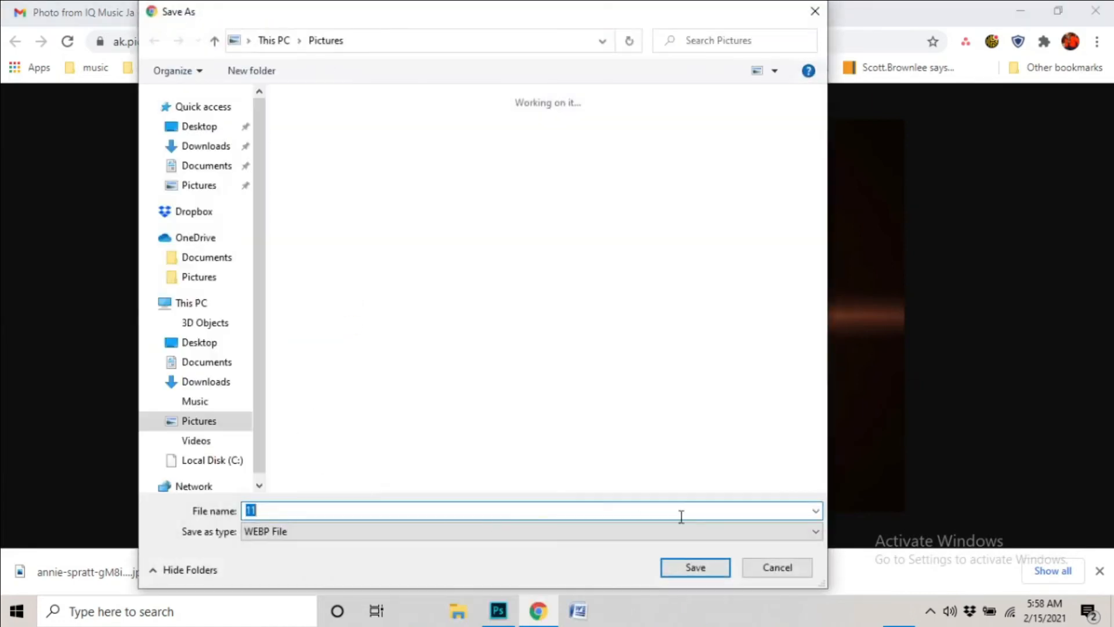
left_click(694, 568)
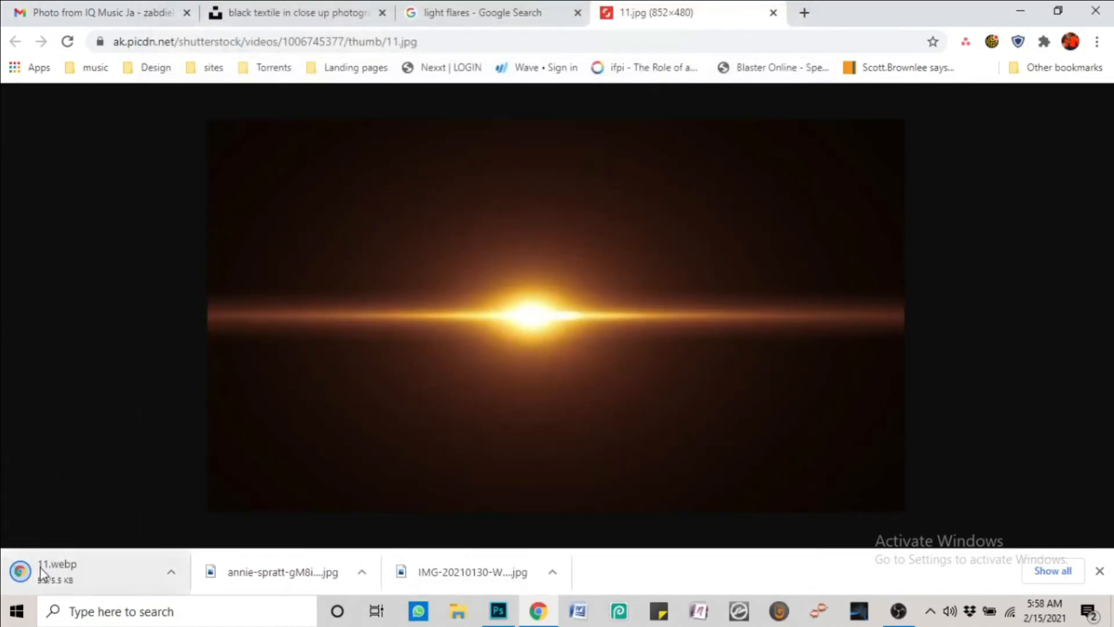
left_click_drag(65, 570, 396, 389)
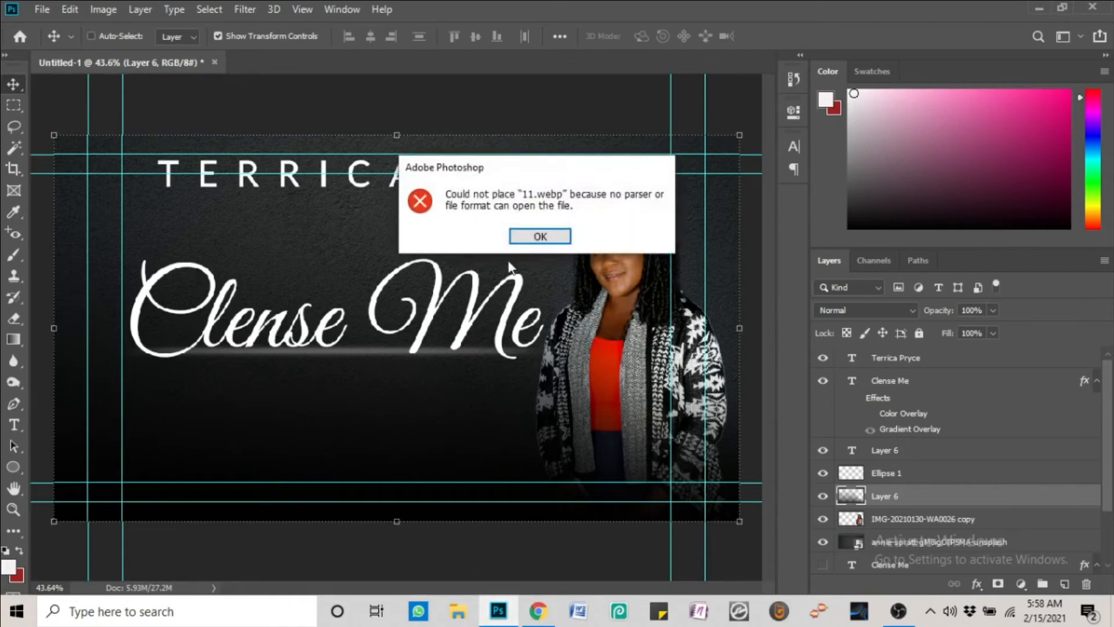
left_click(540, 236)
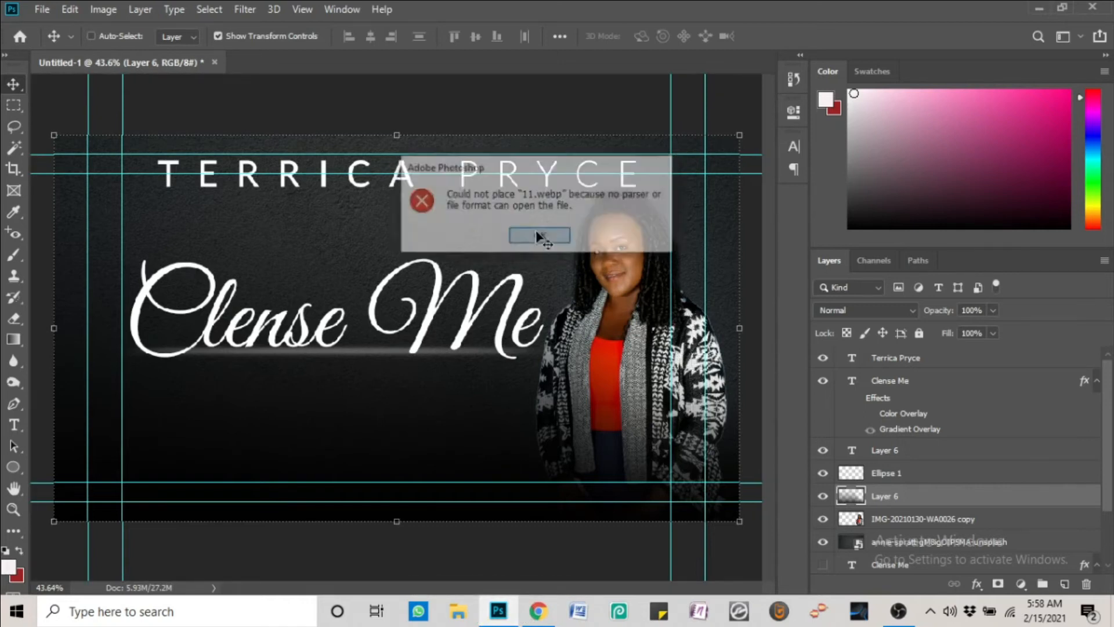
left_click(939, 365)
left_click(538, 611)
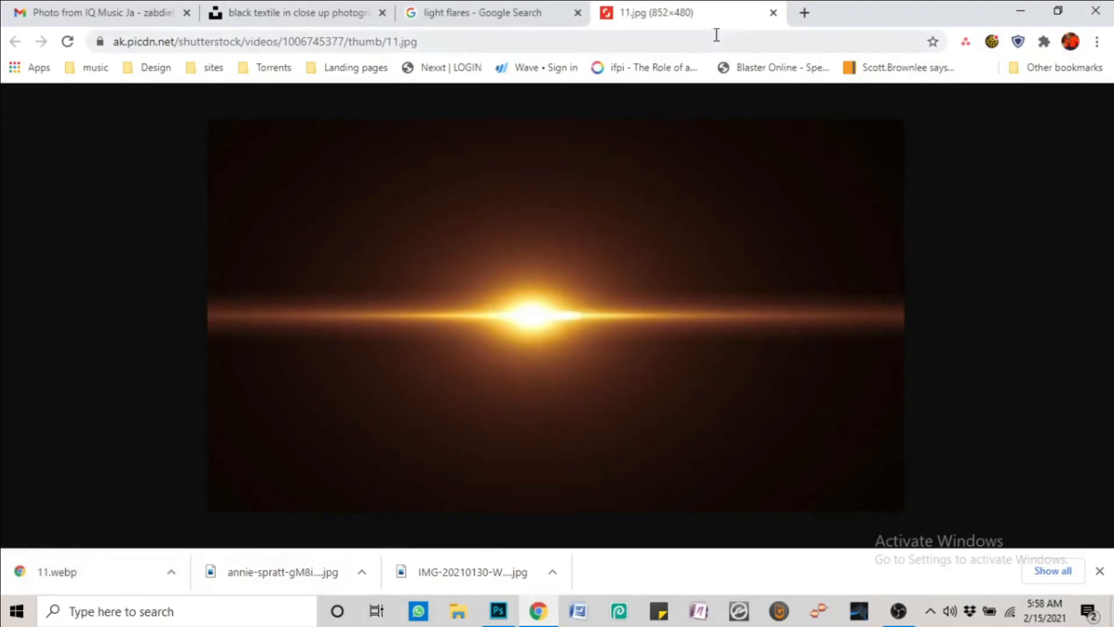
Back on the light flares results, try saving the golden flare preview, cancel, then check the Optical Flares preview
left_click(540, 10)
right_click(801, 277)
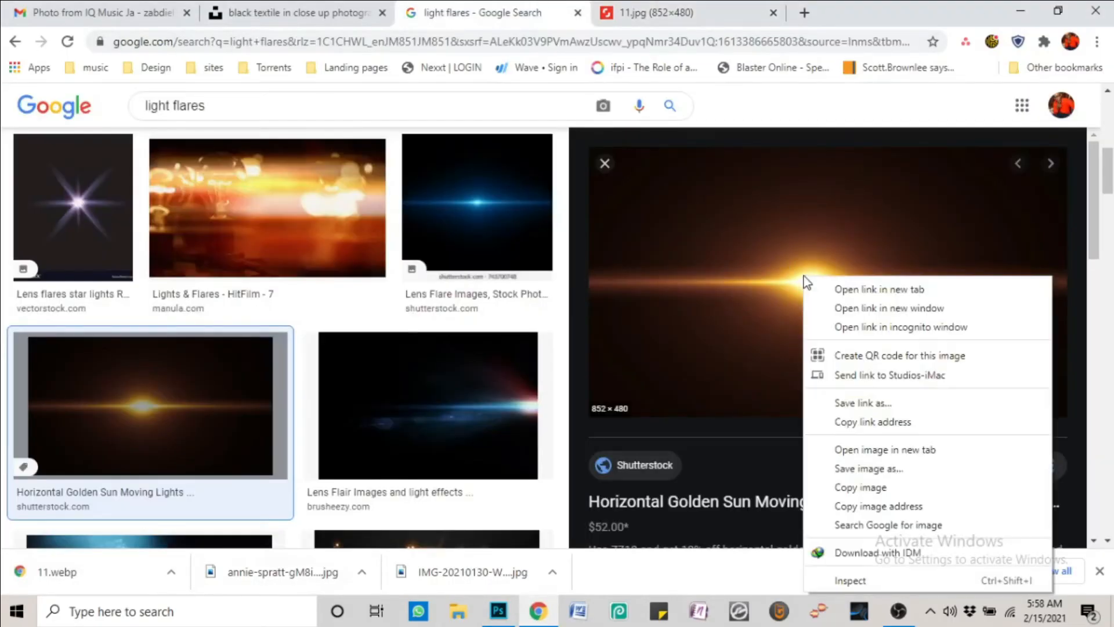
left_click(847, 468)
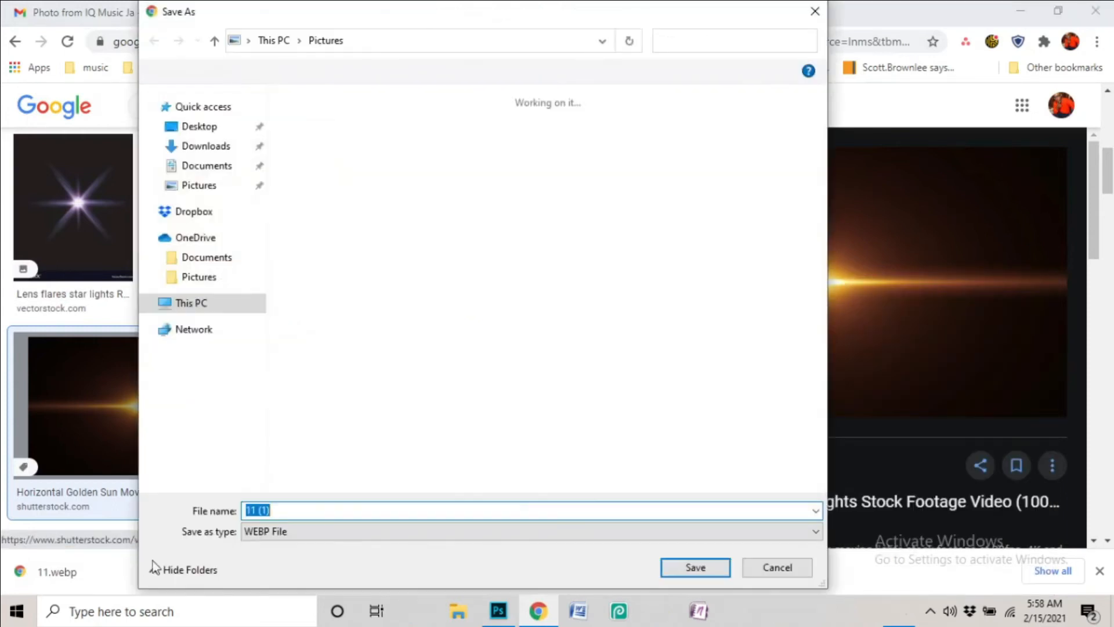
left_click(778, 567)
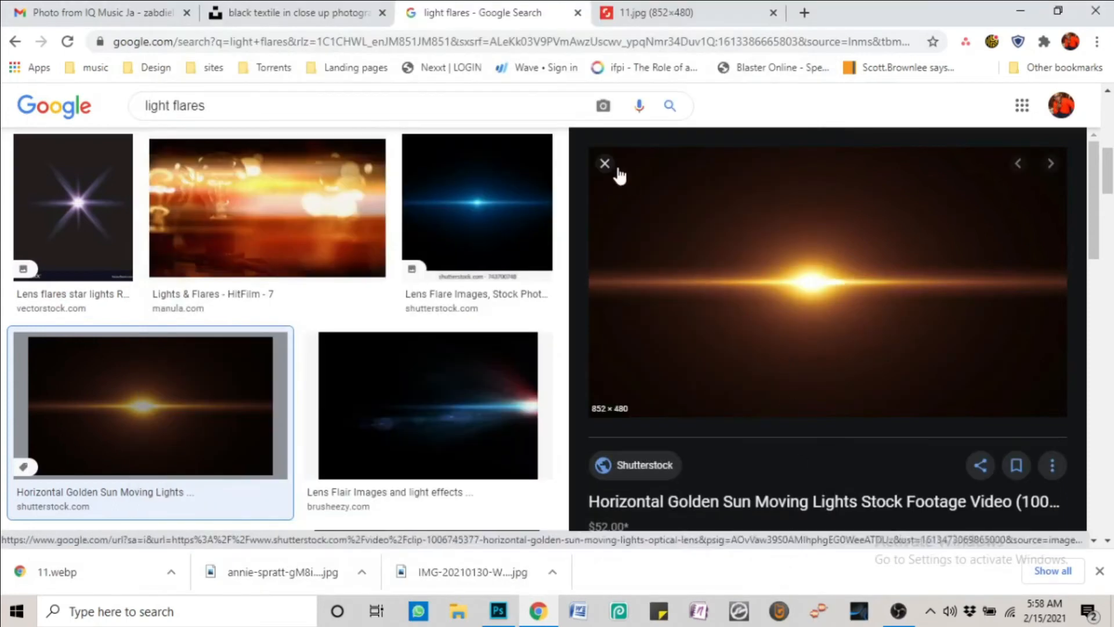
left_click(603, 164)
left_click(489, 192)
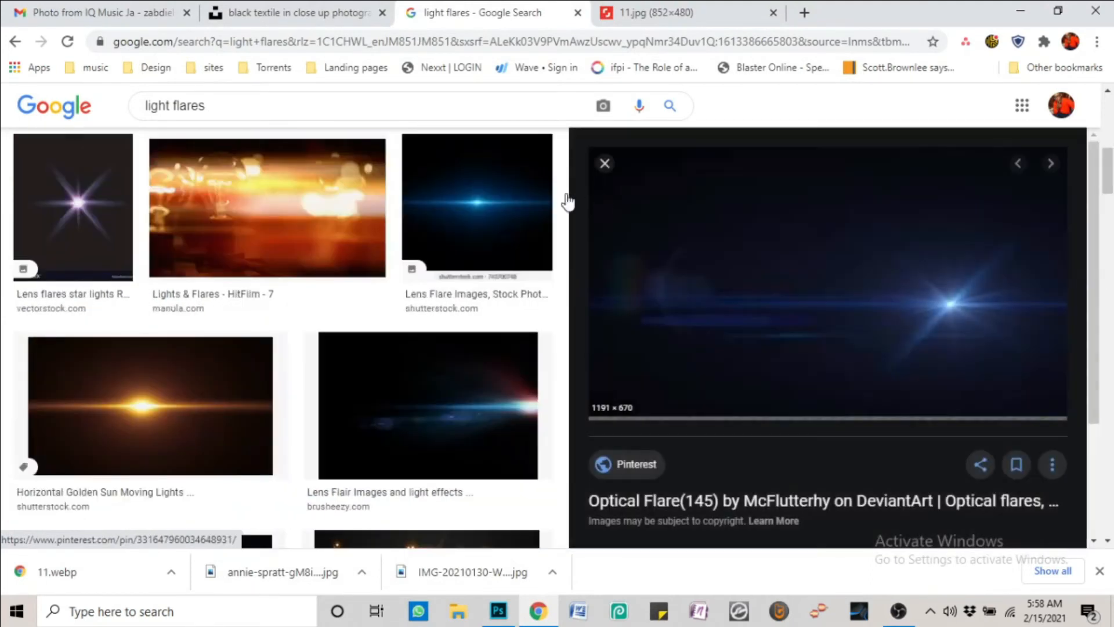
left_click(605, 163)
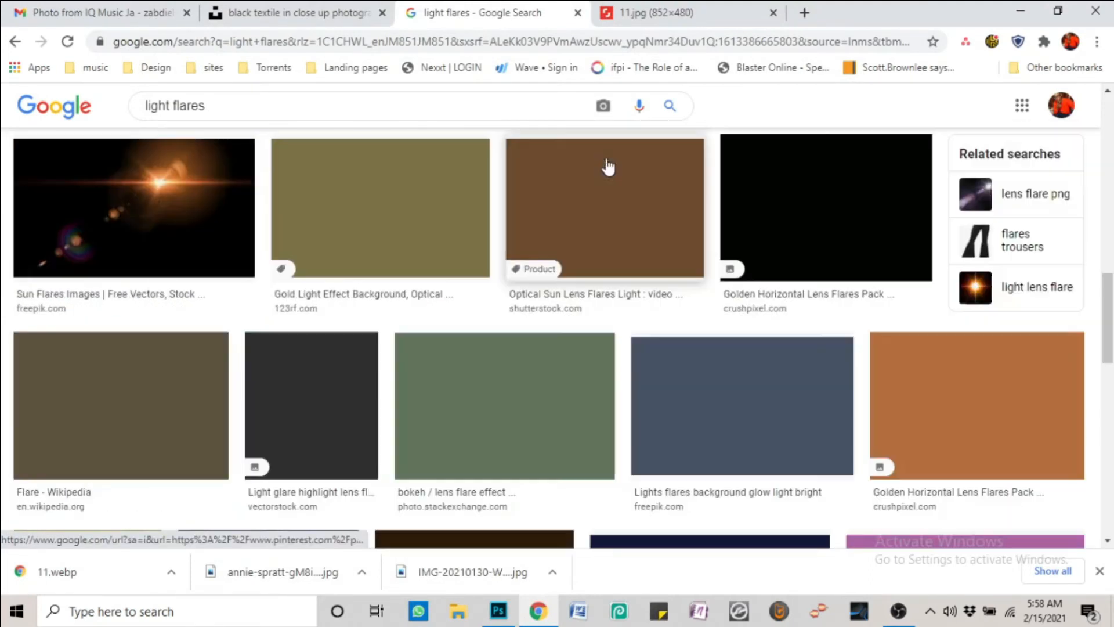
Preview the blue Video Copilot Optical Flares image and open its Peatix source page
scroll(522, 286, "up", 5)
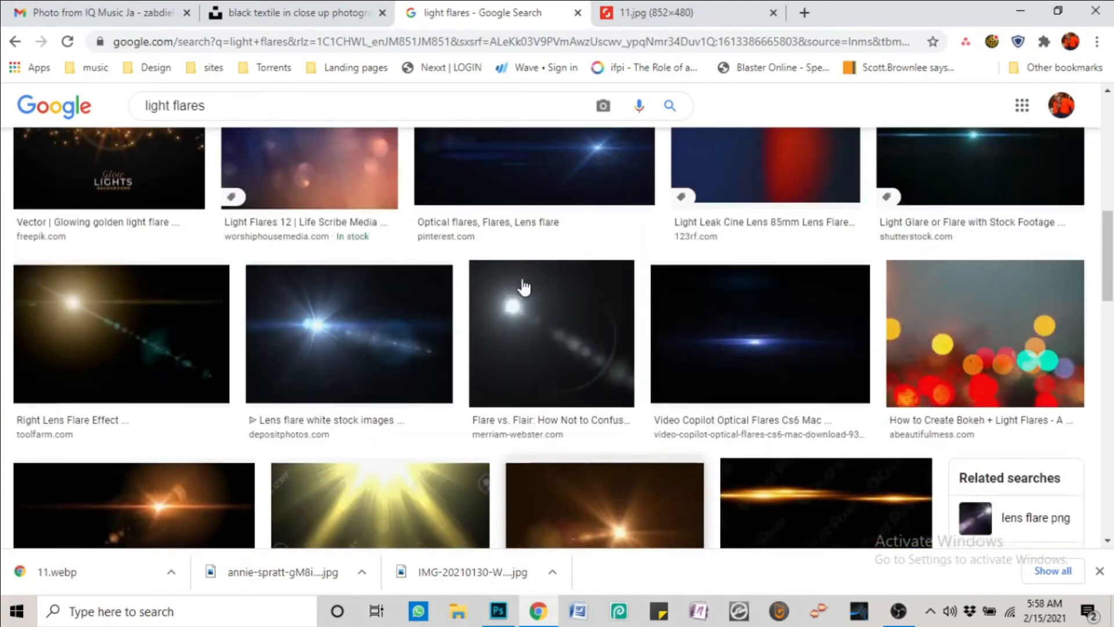
scroll(565, 331, "up", 1)
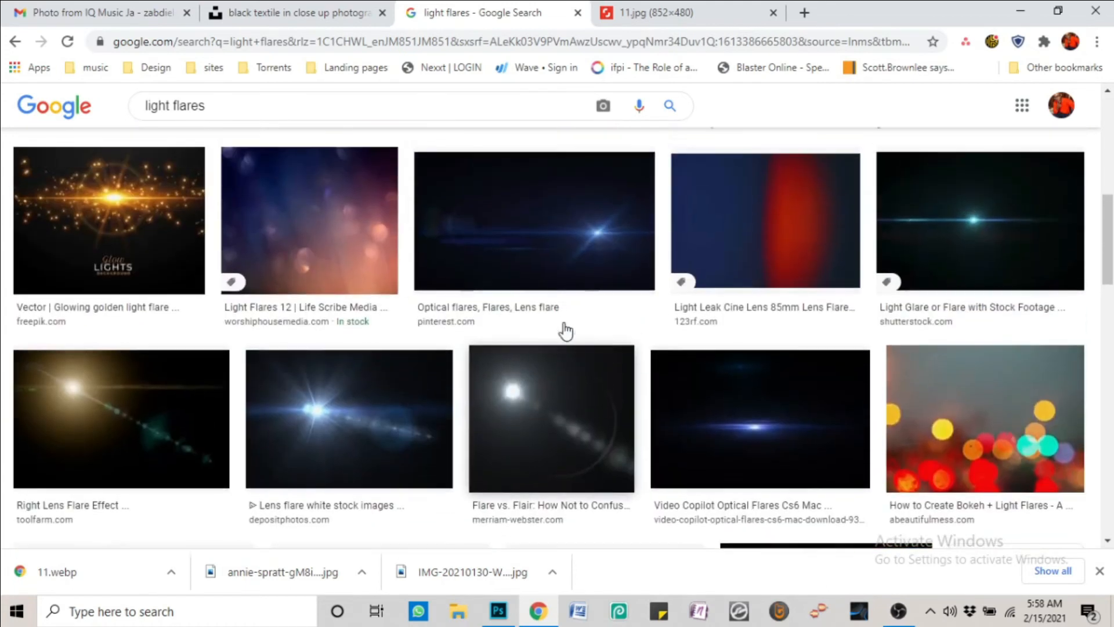
left_click(823, 477)
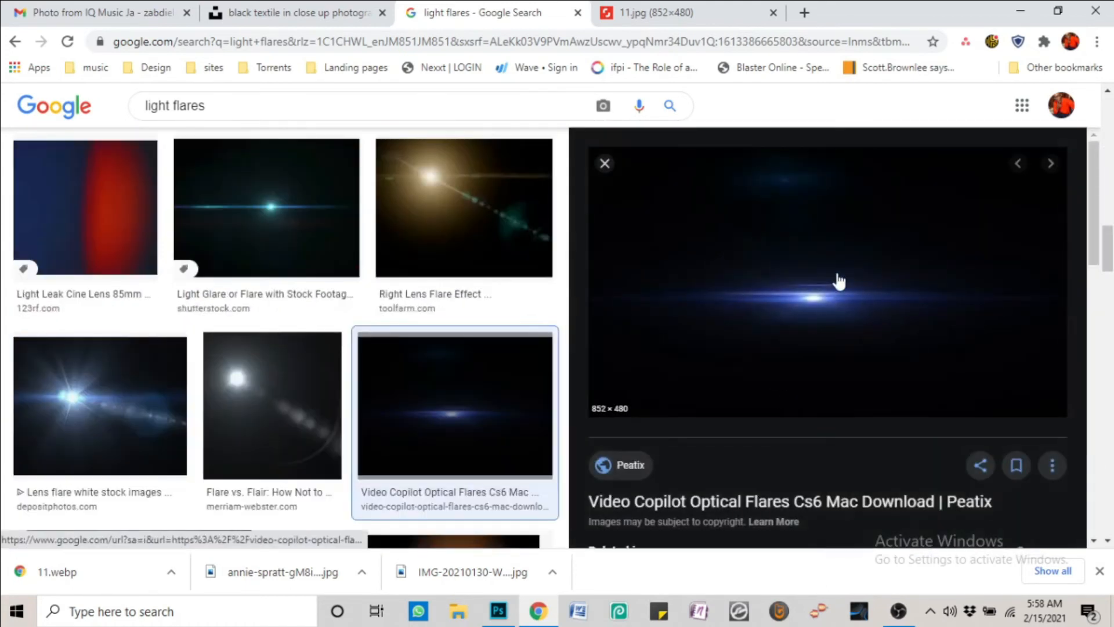
right_click(836, 279)
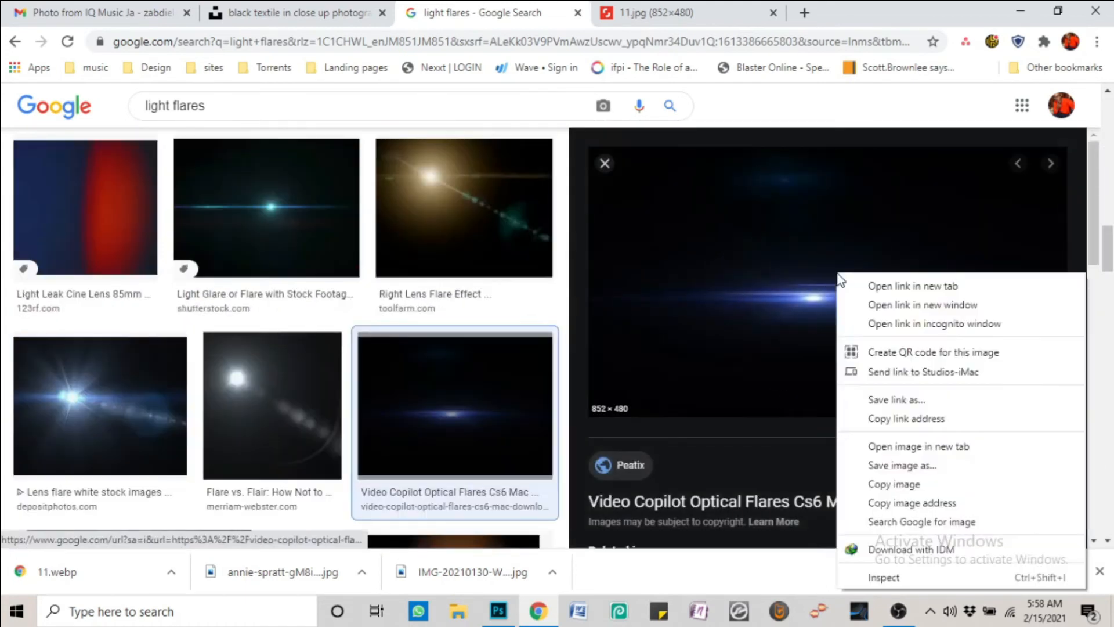
left_click(897, 466)
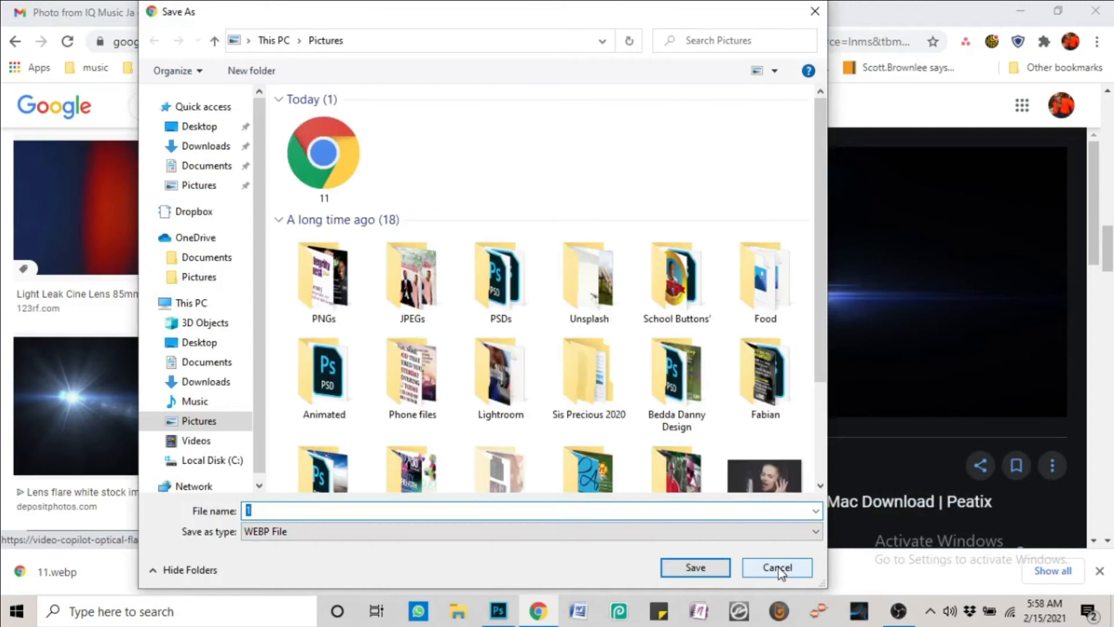
left_click(778, 568)
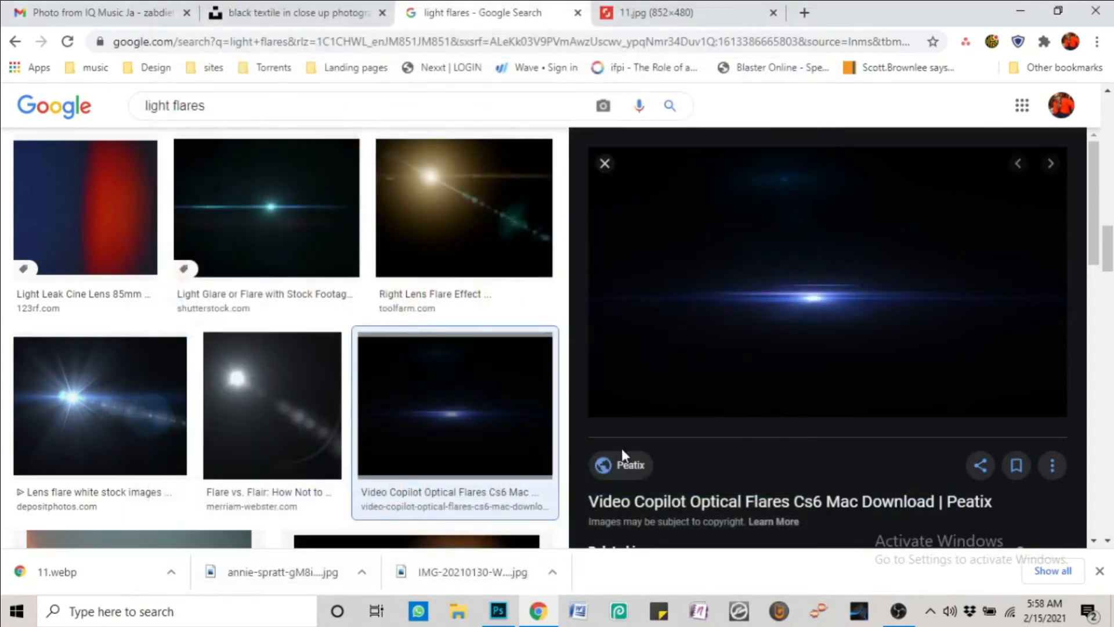
left_click(626, 463)
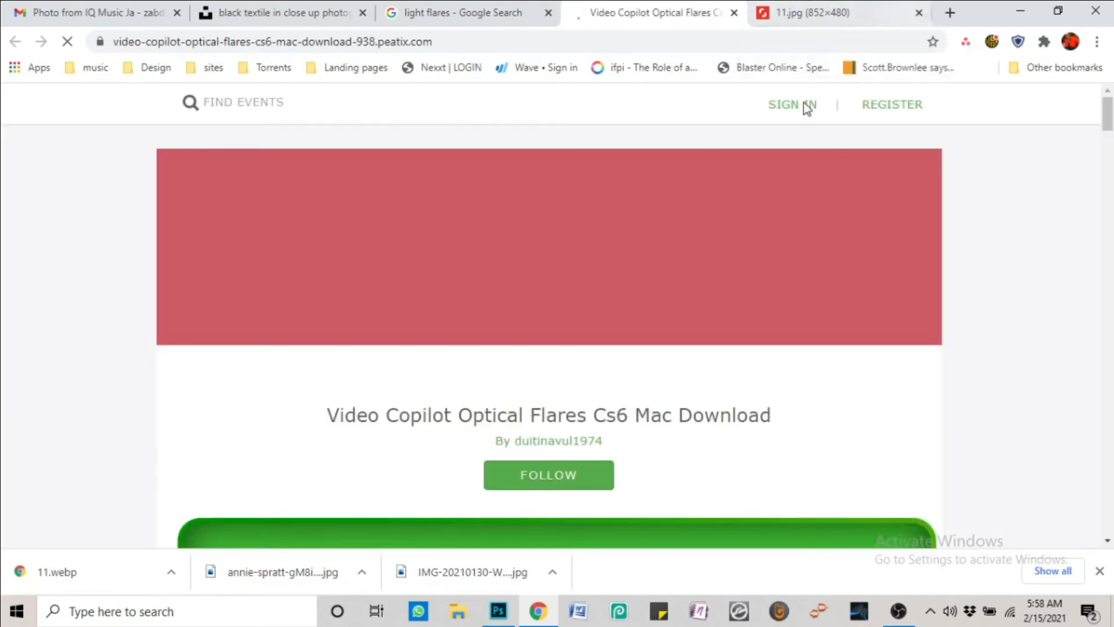
Try saving the flare image from the source page, then cancel the save
scroll(833, 261, "down", 8)
scroll(835, 261, "up", 7)
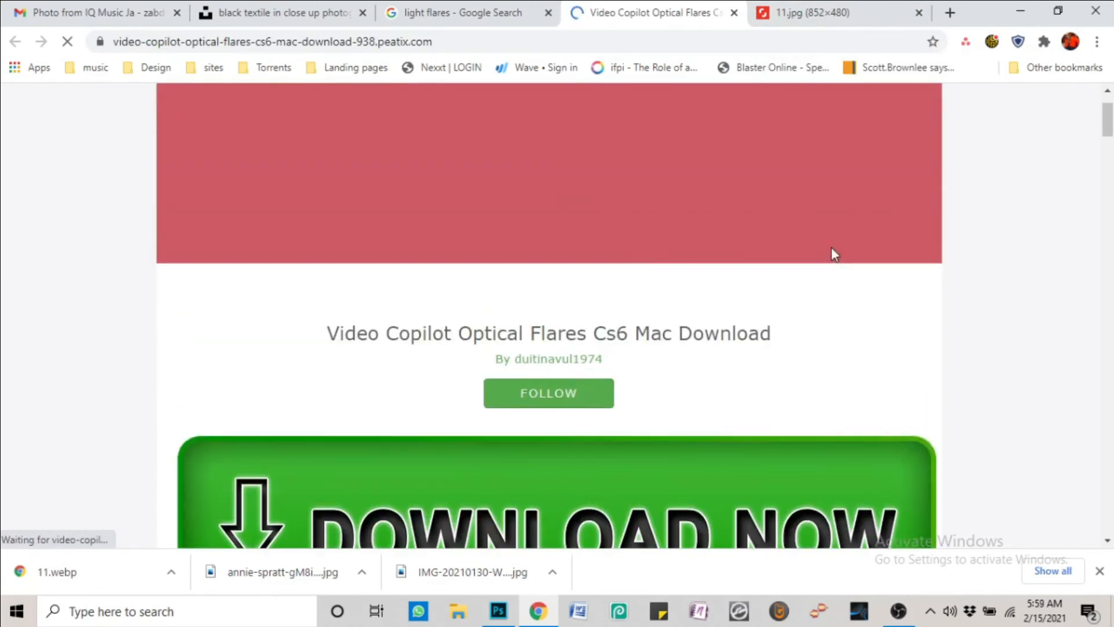
scroll(834, 253, "down", 15)
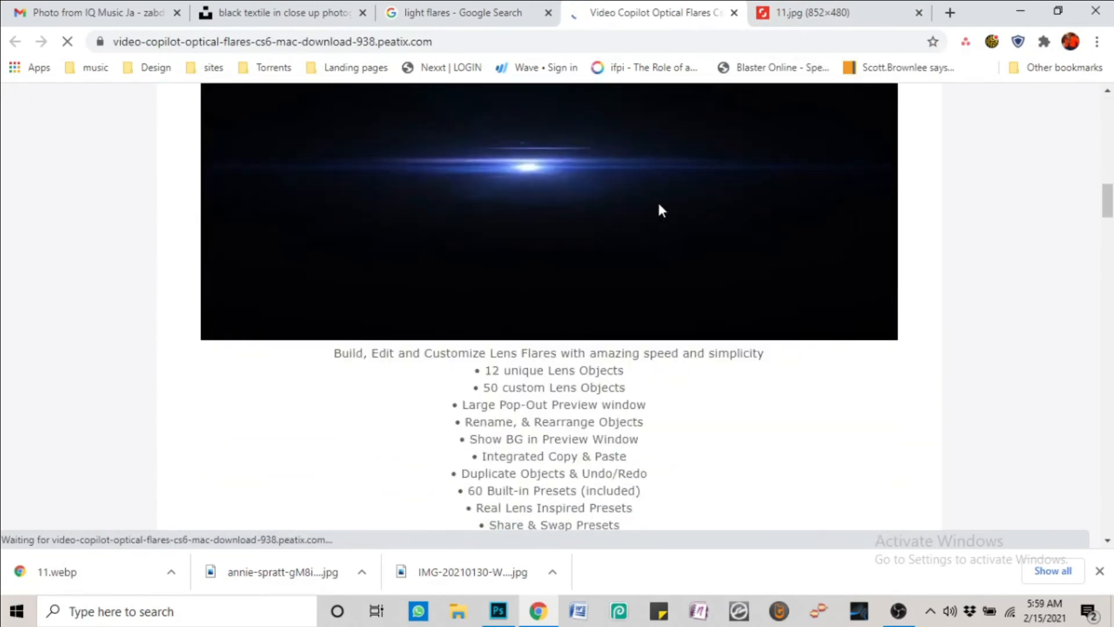
right_click(660, 206)
left_click(686, 234)
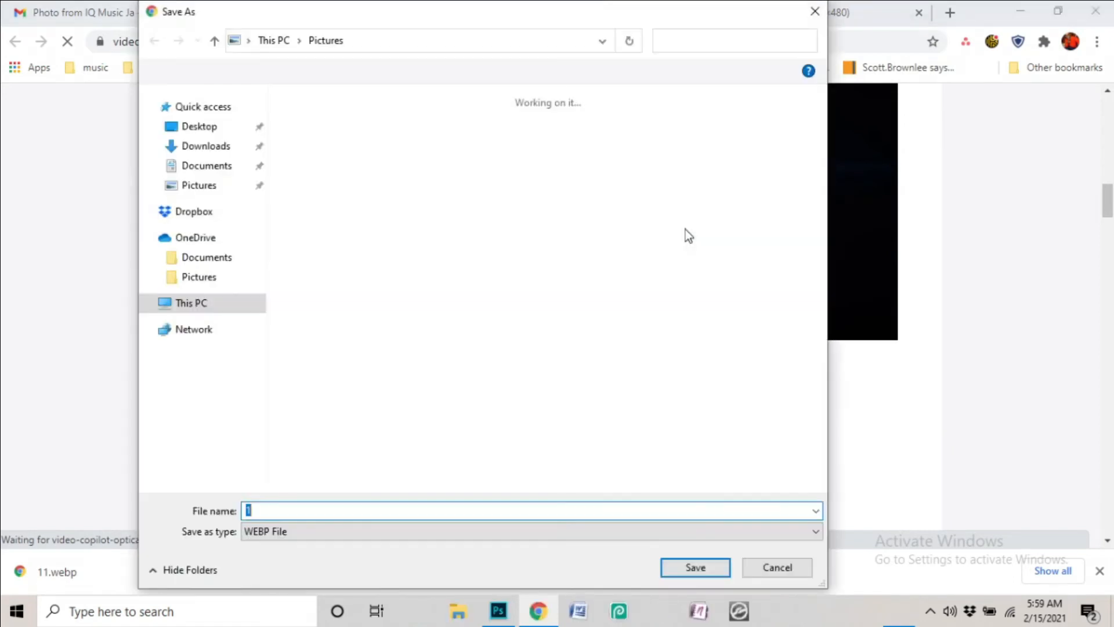
left_click(776, 567)
Look through the page, then close the broken Ameba tab to return to Google Images
scroll(770, 317, "down", 9)
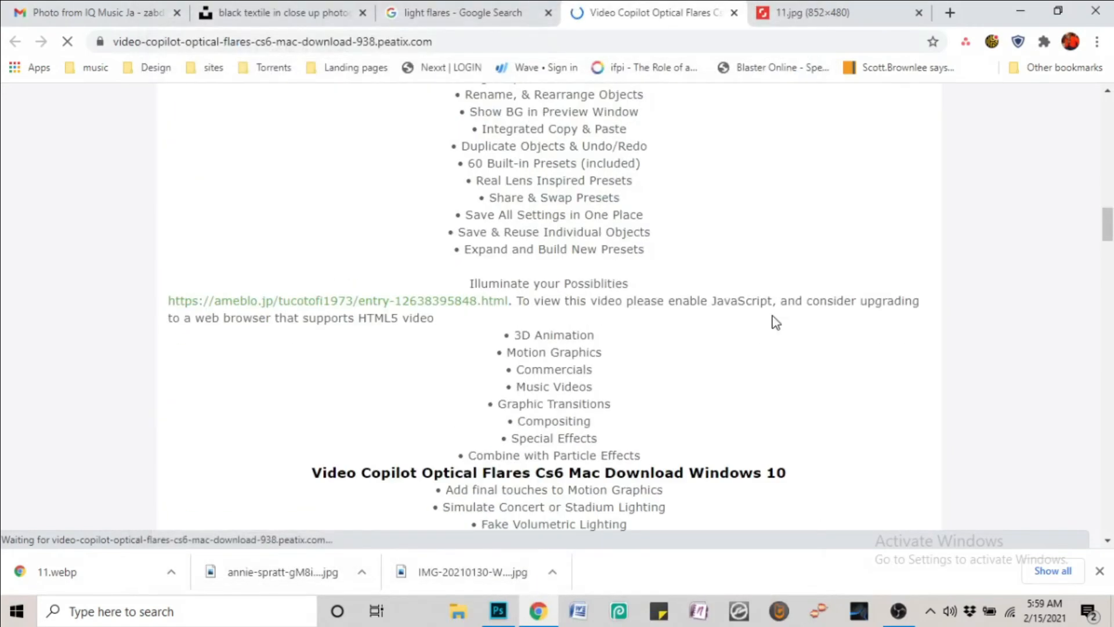
scroll(766, 314, "down", 10)
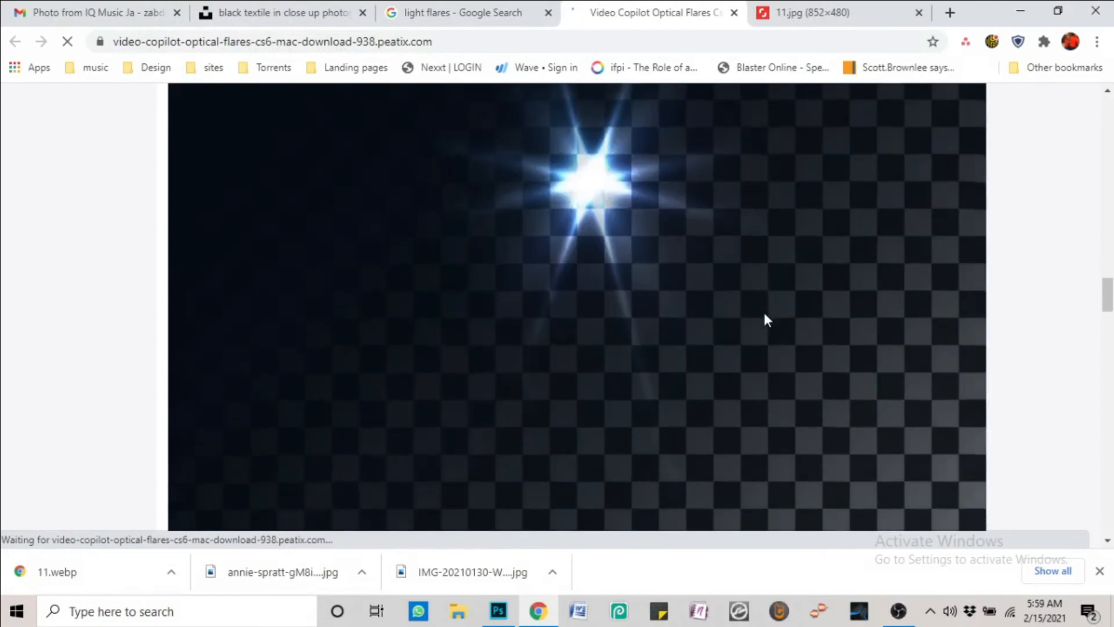
scroll(763, 315, "up", 15)
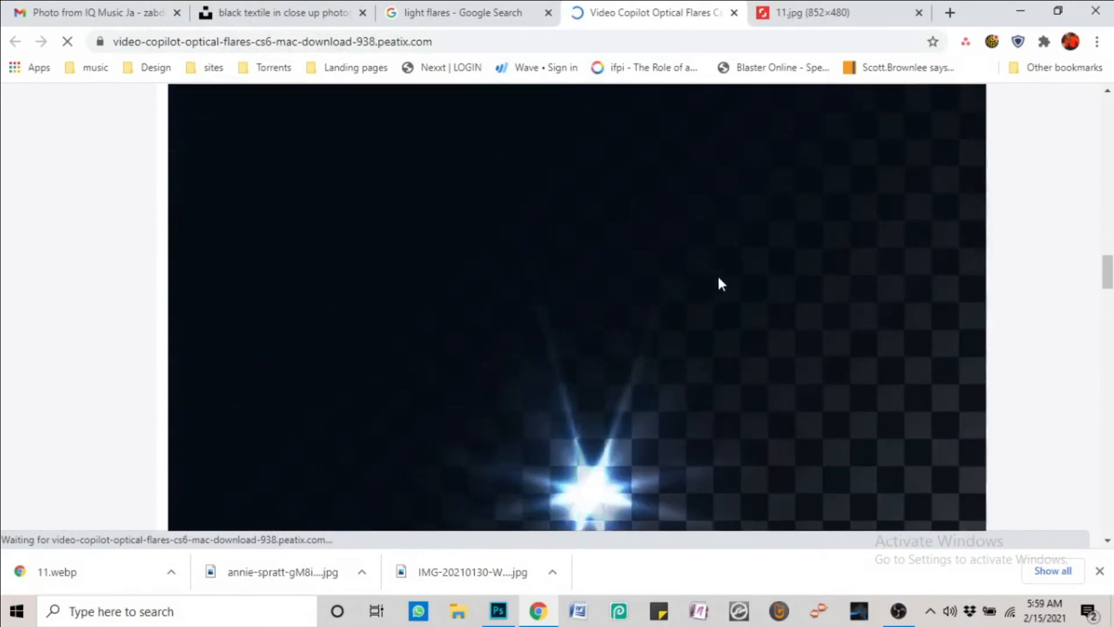
scroll(704, 290, "up", 10)
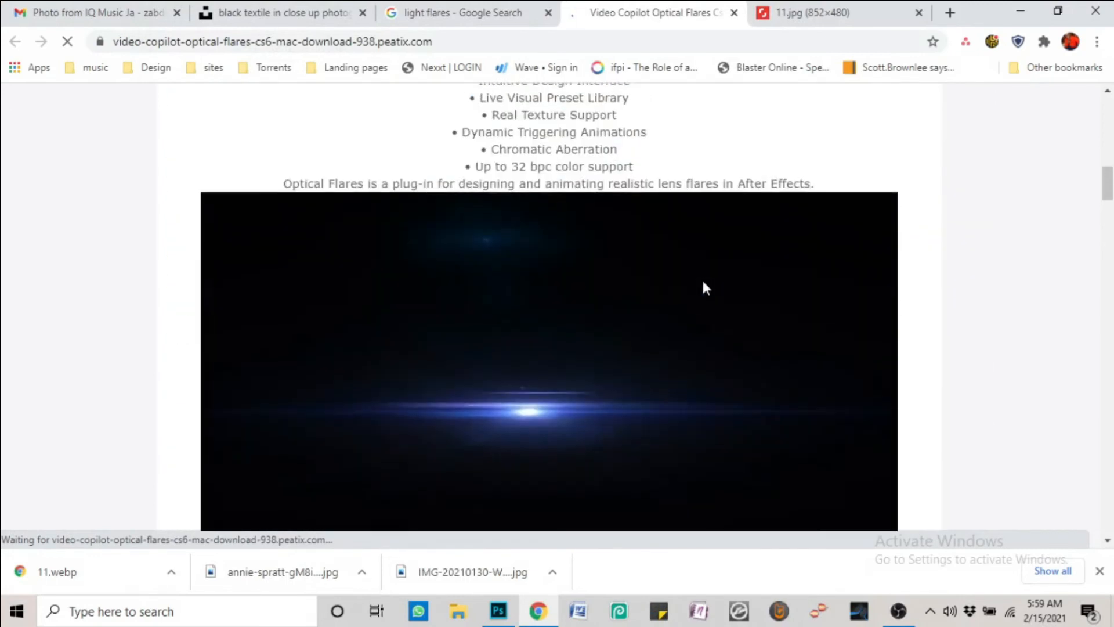
scroll(702, 296, "down", 10)
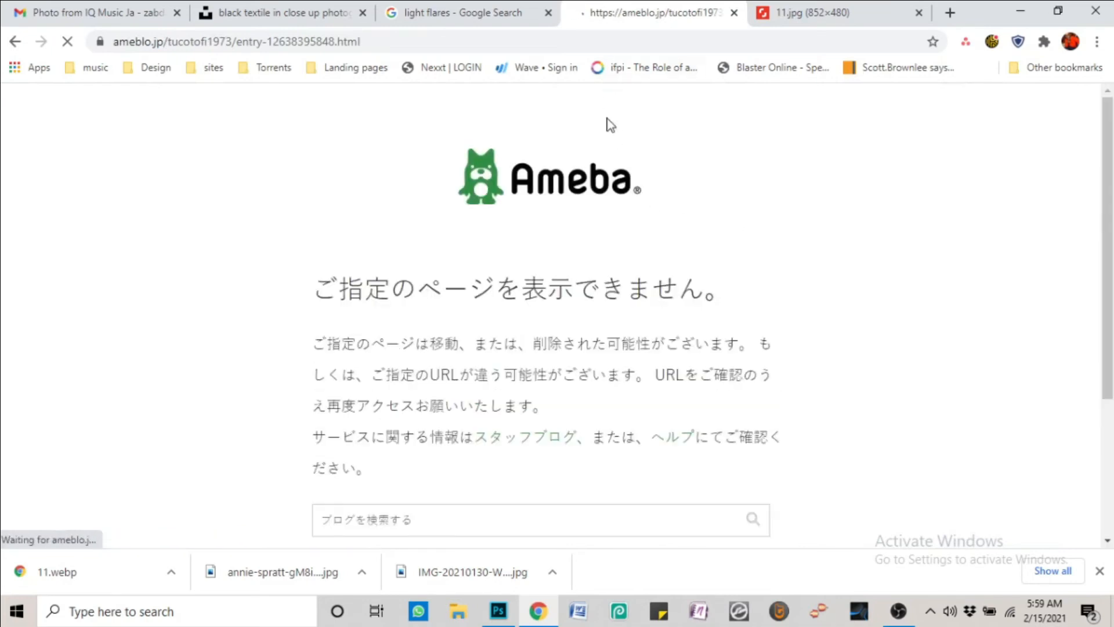
scroll(612, 125, "down", 3)
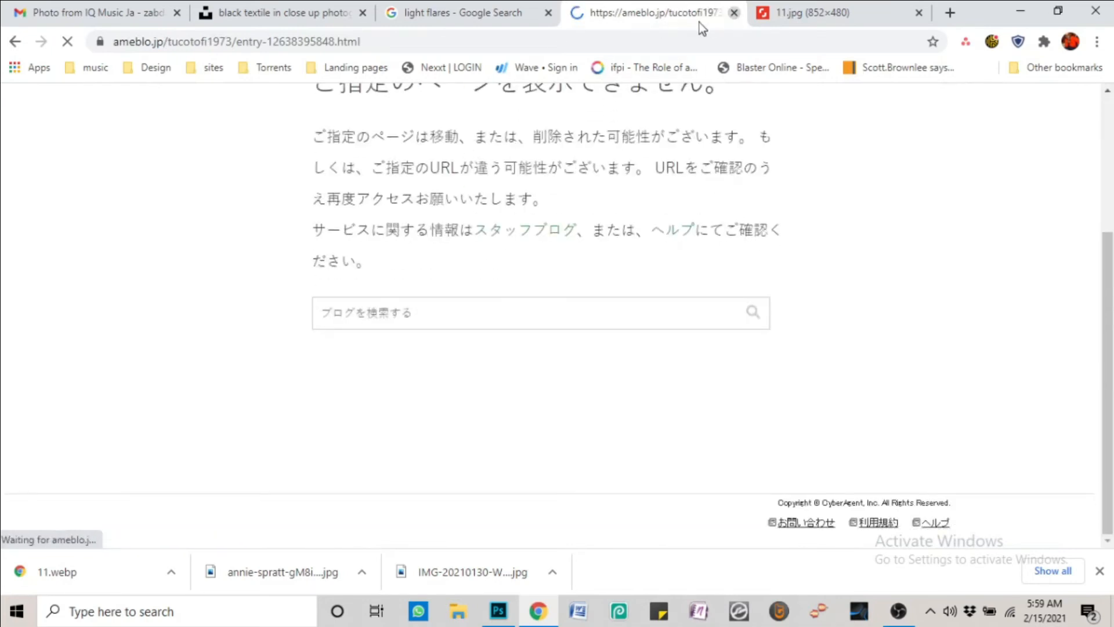
left_click(733, 13)
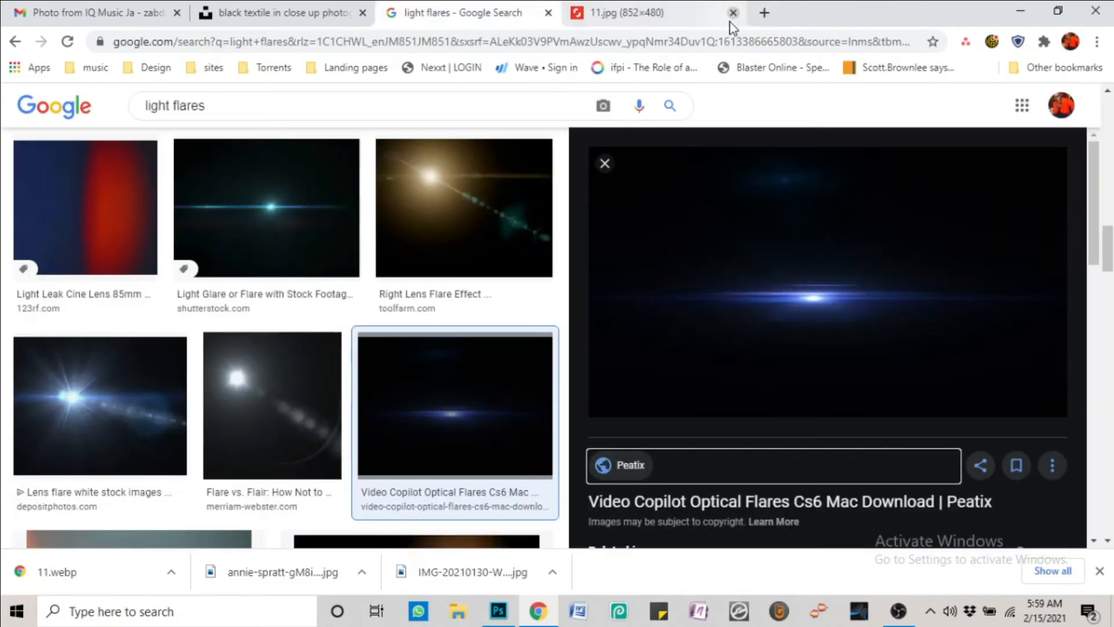
Open the Light Flares 3 Motion Background image full-size in a new tab
left_click(604, 164)
left_click_drag(1107, 361, 867, 418)
left_click(866, 416)
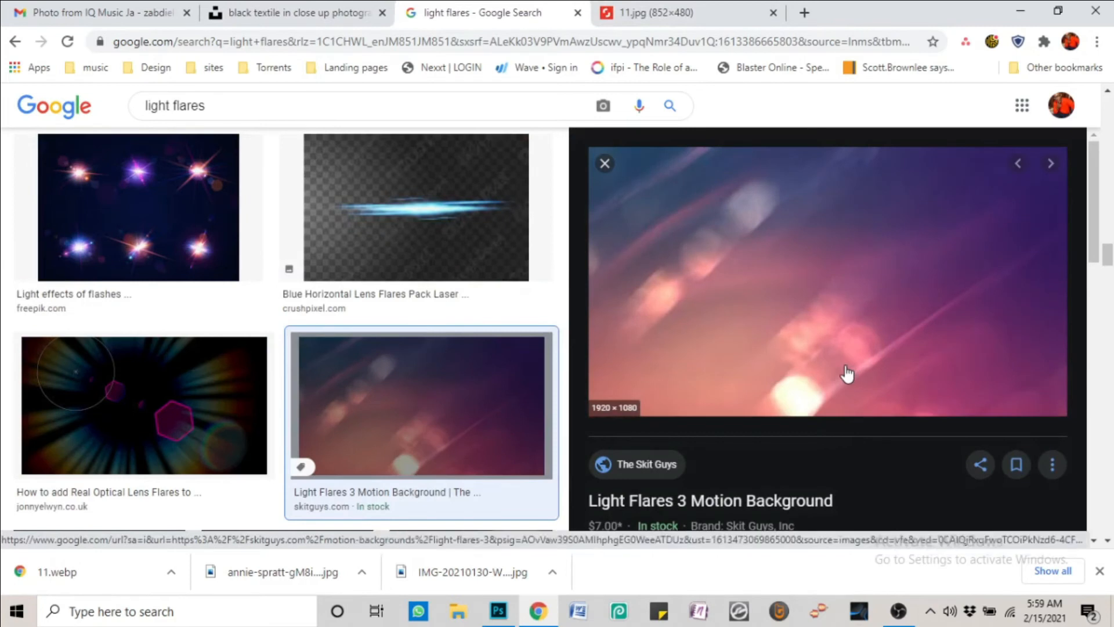
right_click(843, 333)
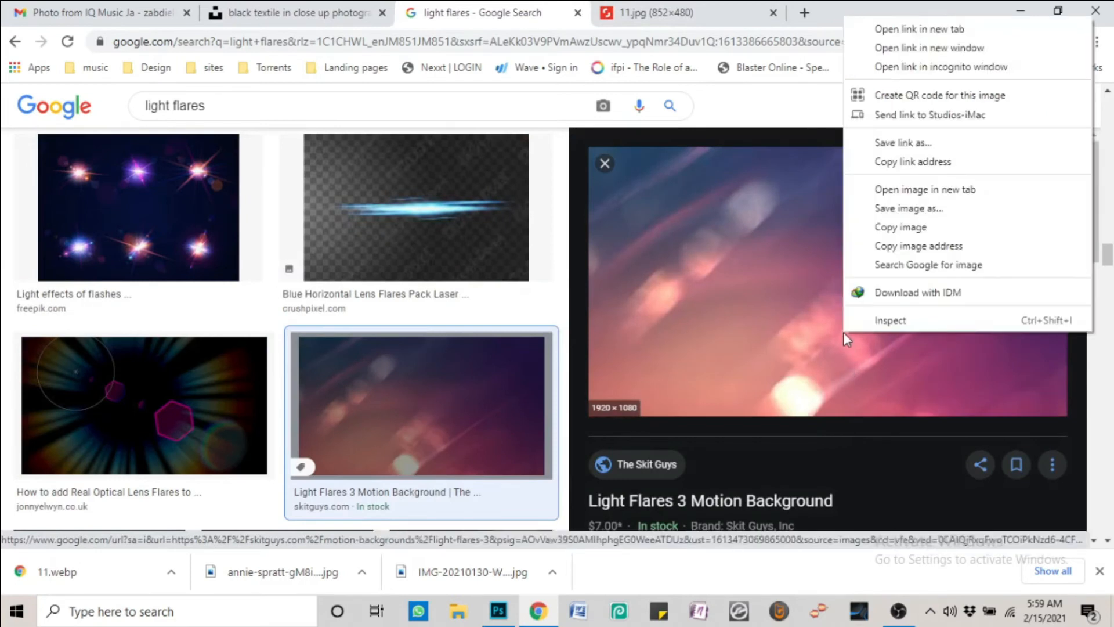
left_click(912, 186)
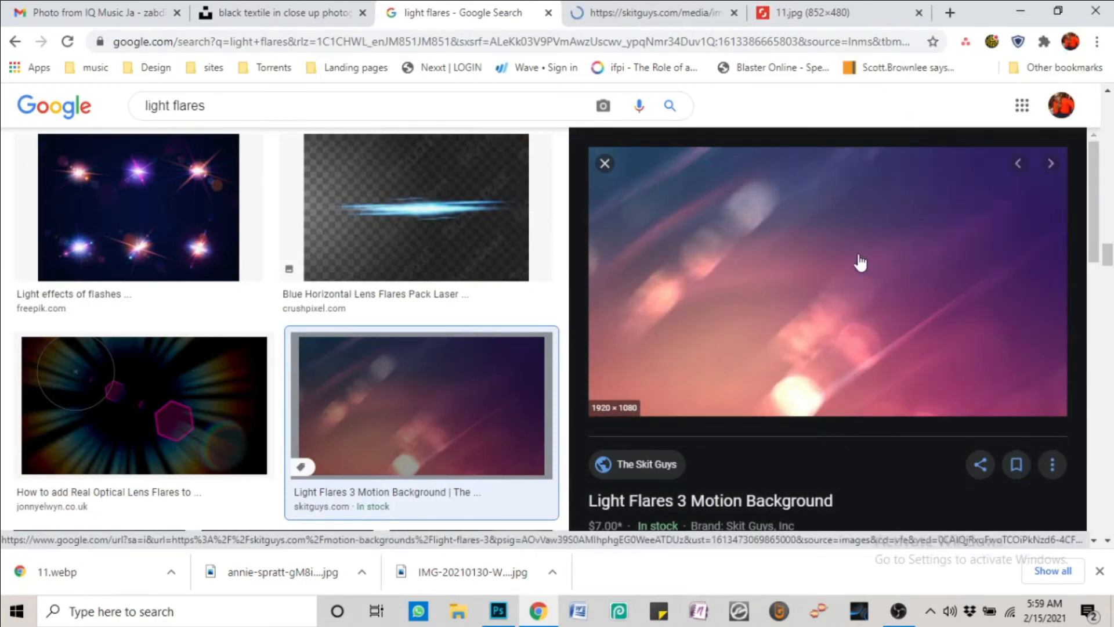
Save the full-size pink-purple Light_Flares_3_Still_LSM-HD.jpg to the computer
left_click(700, 11)
right_click(561, 387)
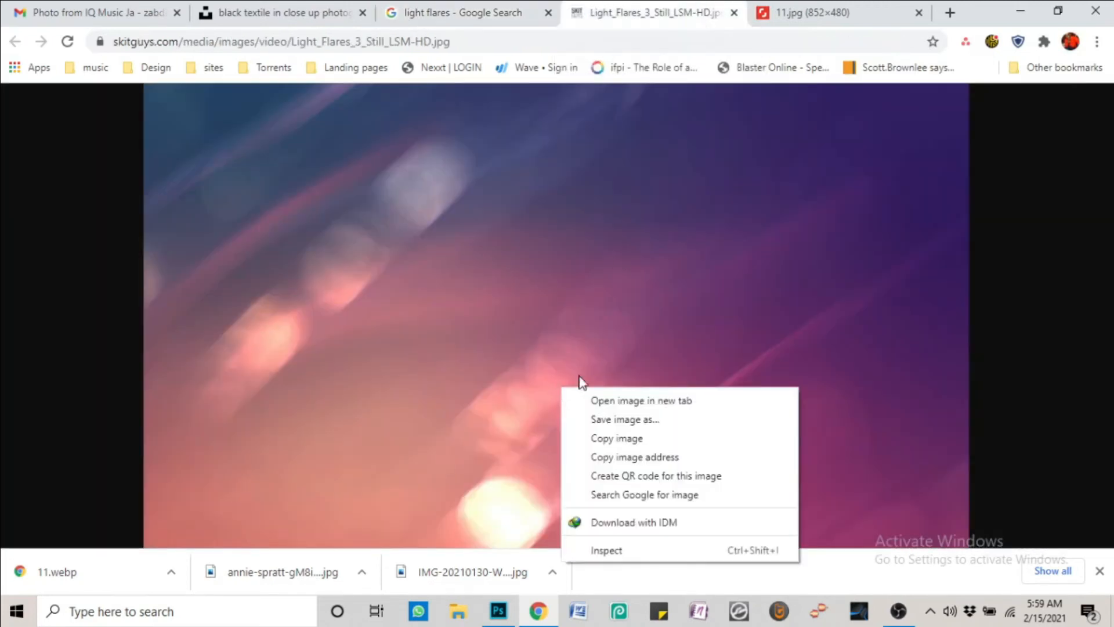
left_click(631, 458)
right_click(613, 334)
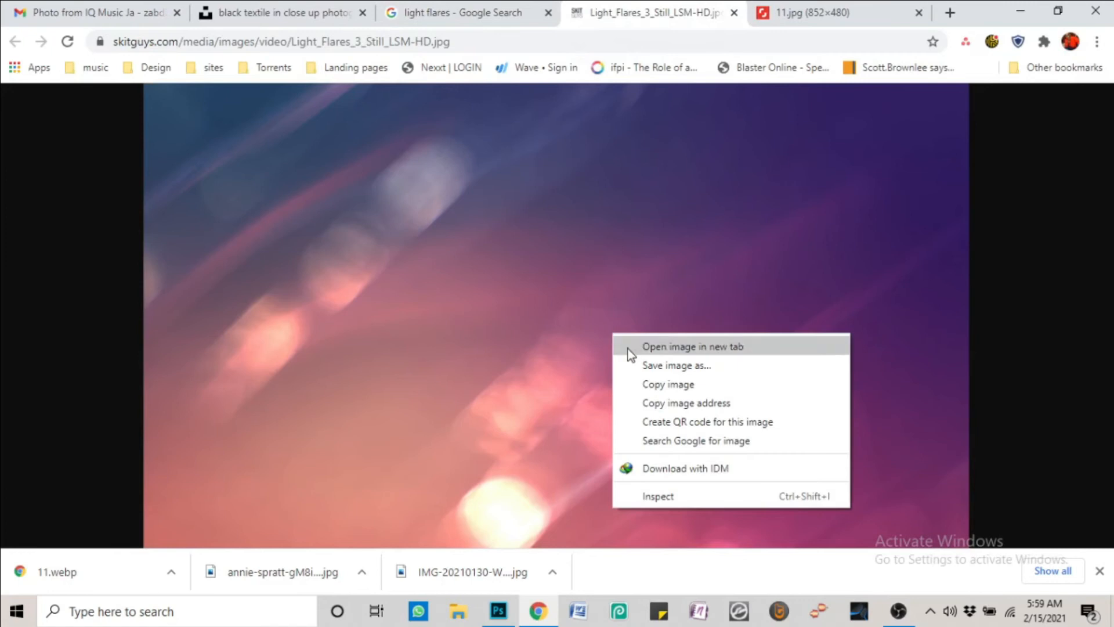
left_click(631, 356)
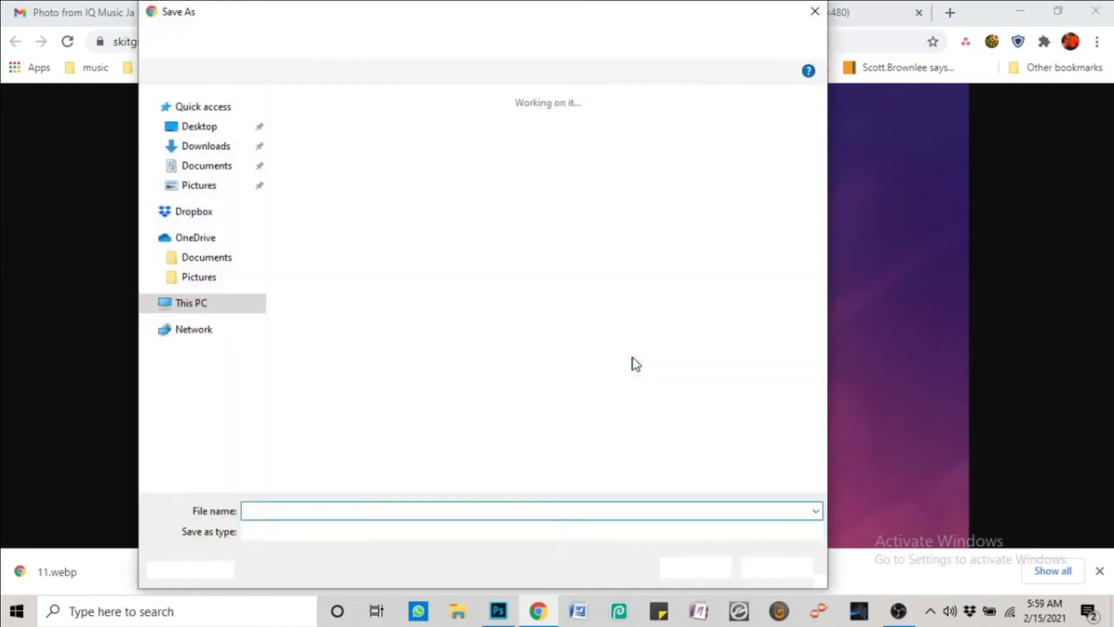
left_click(694, 568)
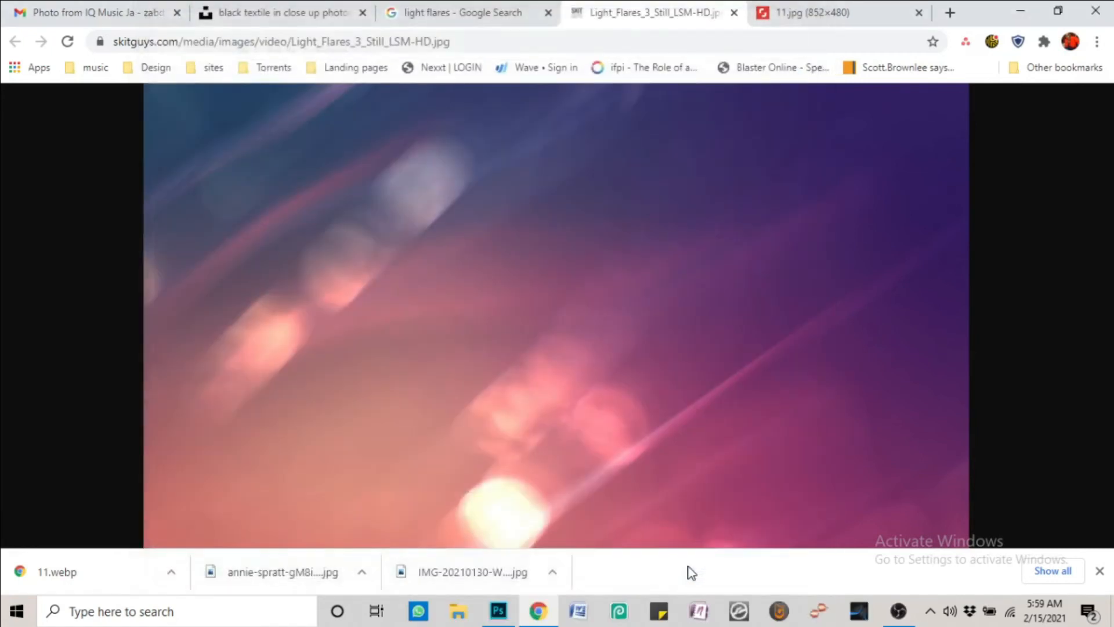
left_click(498, 609)
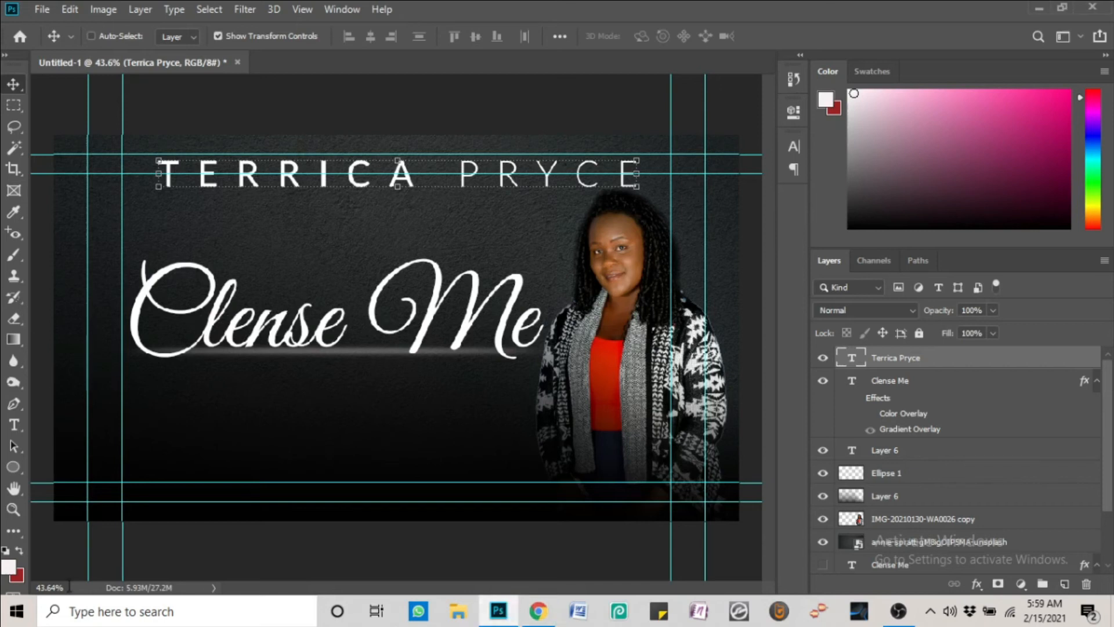
left_click(537, 610)
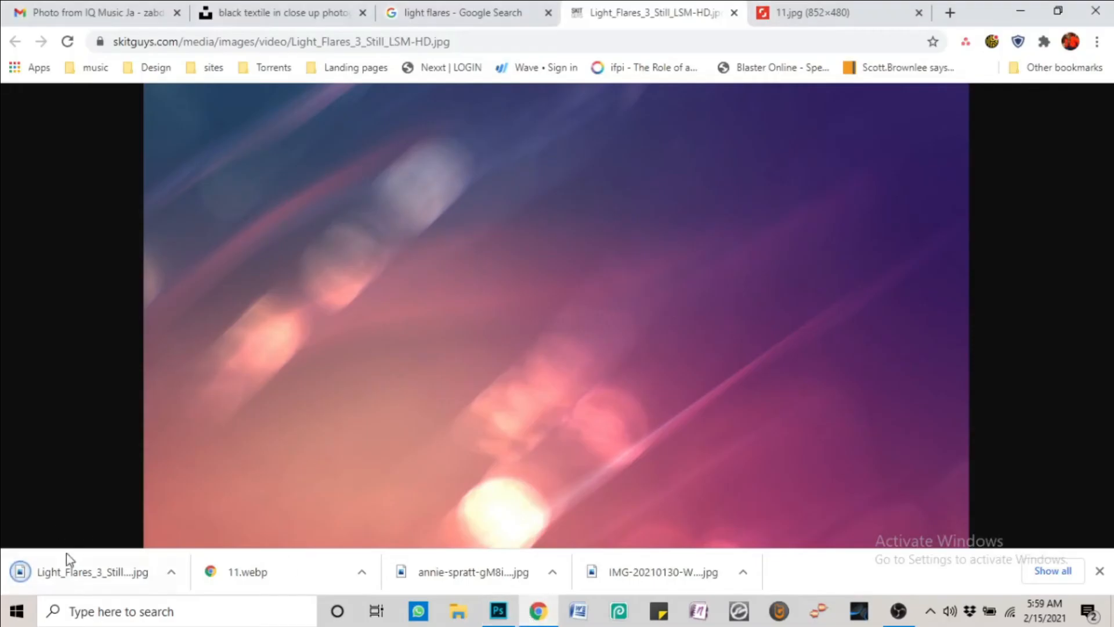
Place Light_Flares_3_Still_LSM-HD.jpg over the whole Clense Me cover and set its blend mode to Screen
left_click_drag(69, 568, 488, 416)
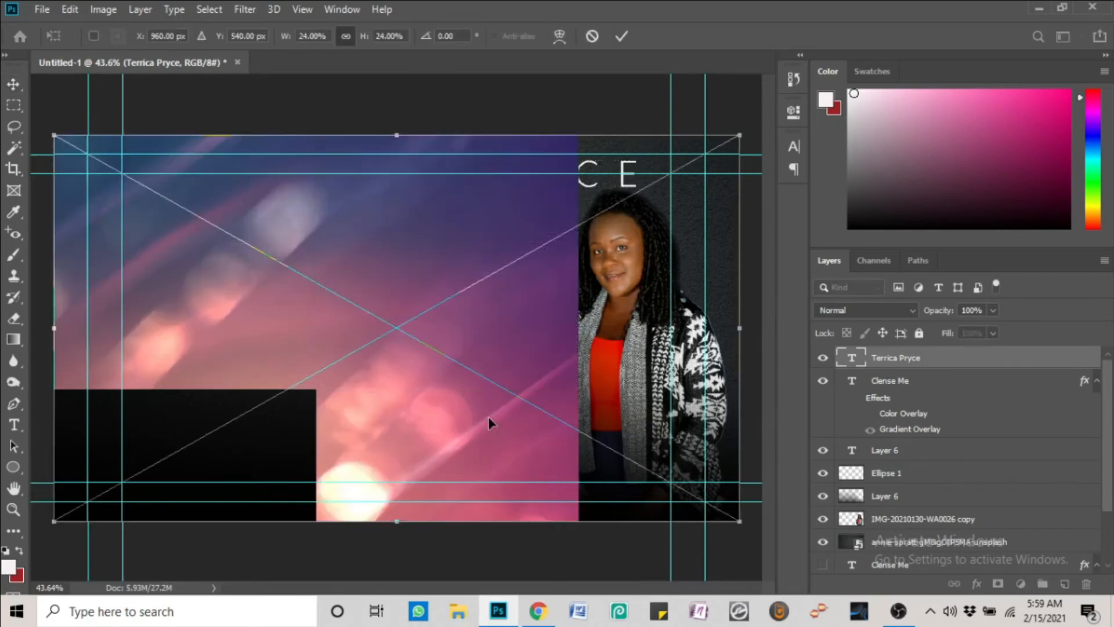
key("Return")
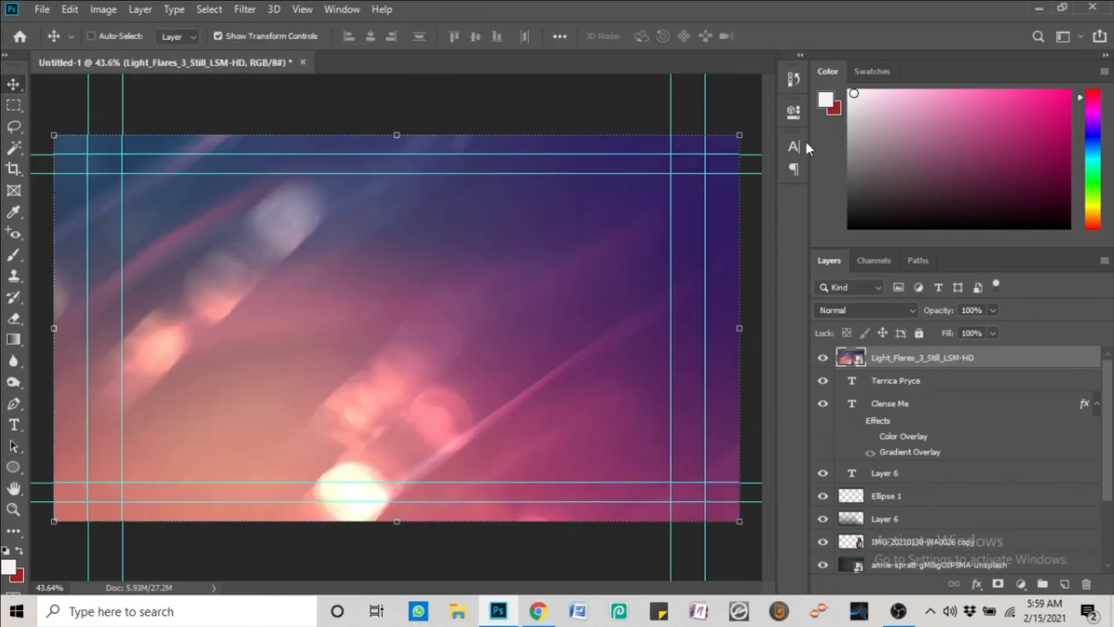
left_click(804, 142)
left_click(805, 141)
left_click(905, 311)
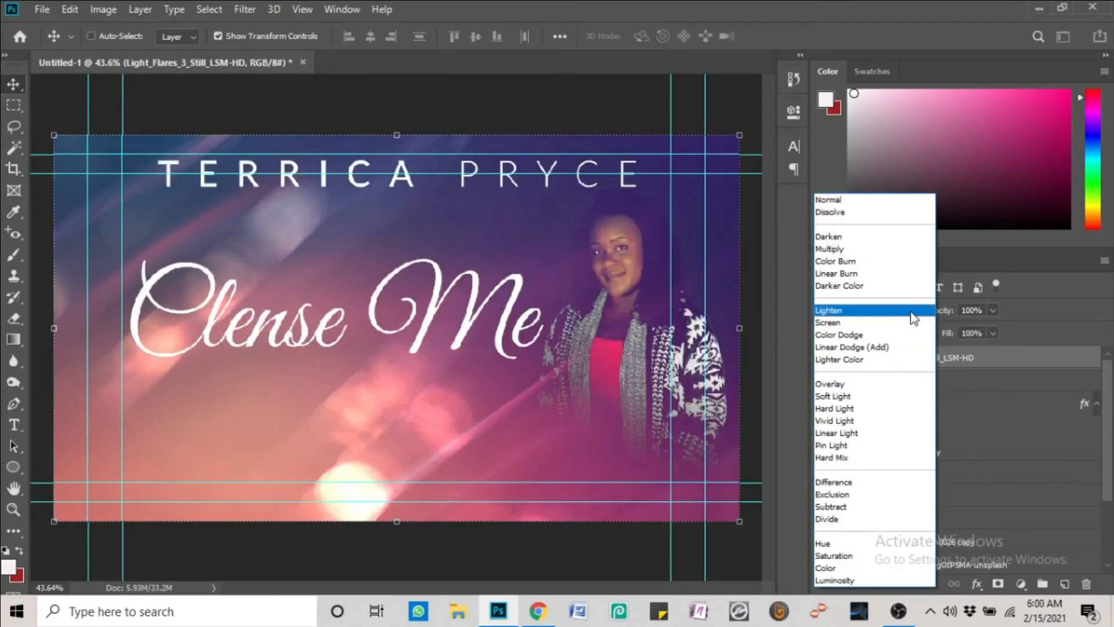
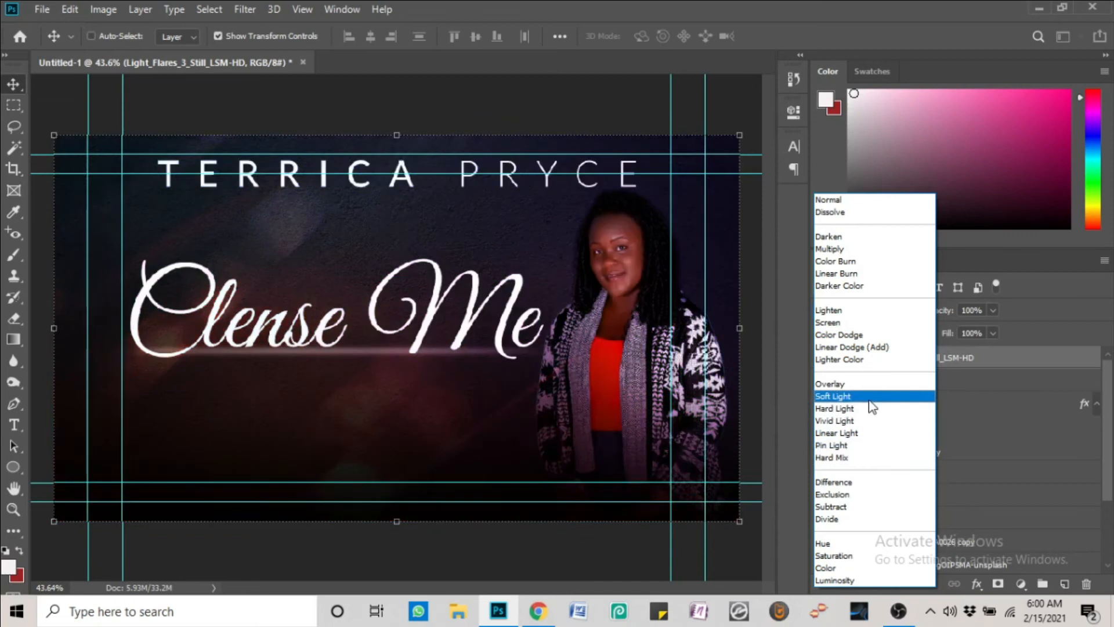
Switch the Light_Flares layer to Soft Light and move it below Ellipse 1, just above Layer 6
left_click(872, 405)
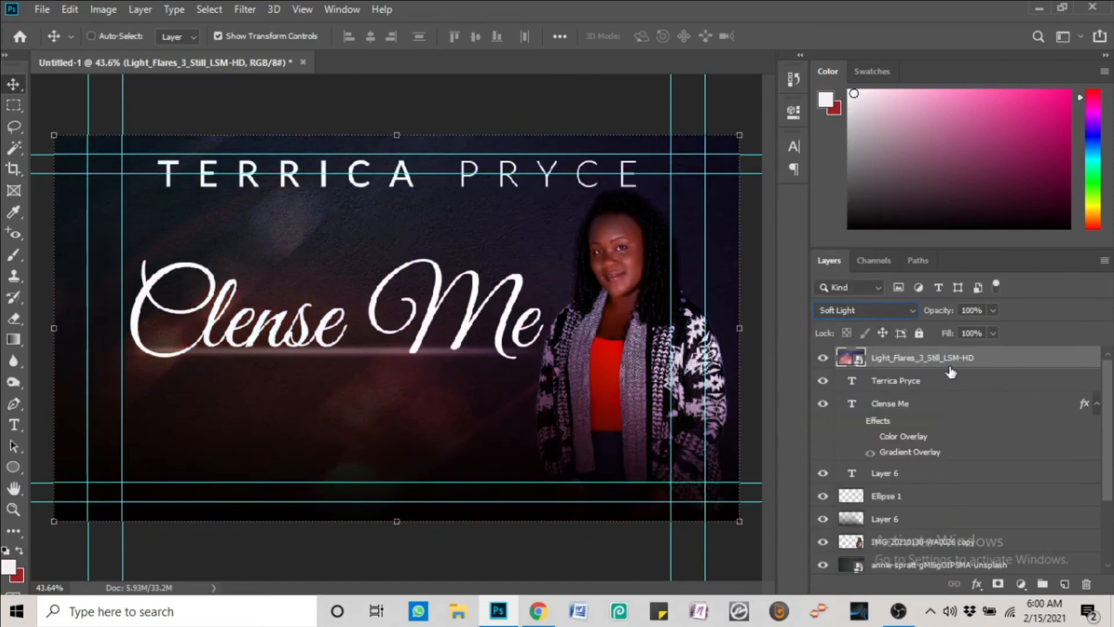
left_click_drag(949, 364, 945, 485)
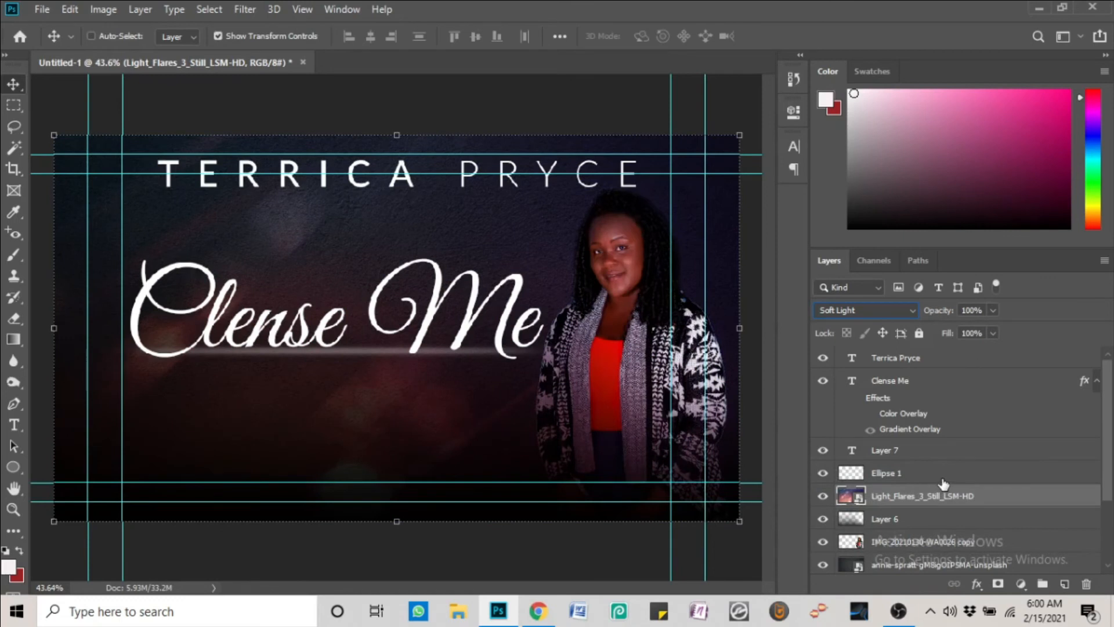
left_click(876, 543)
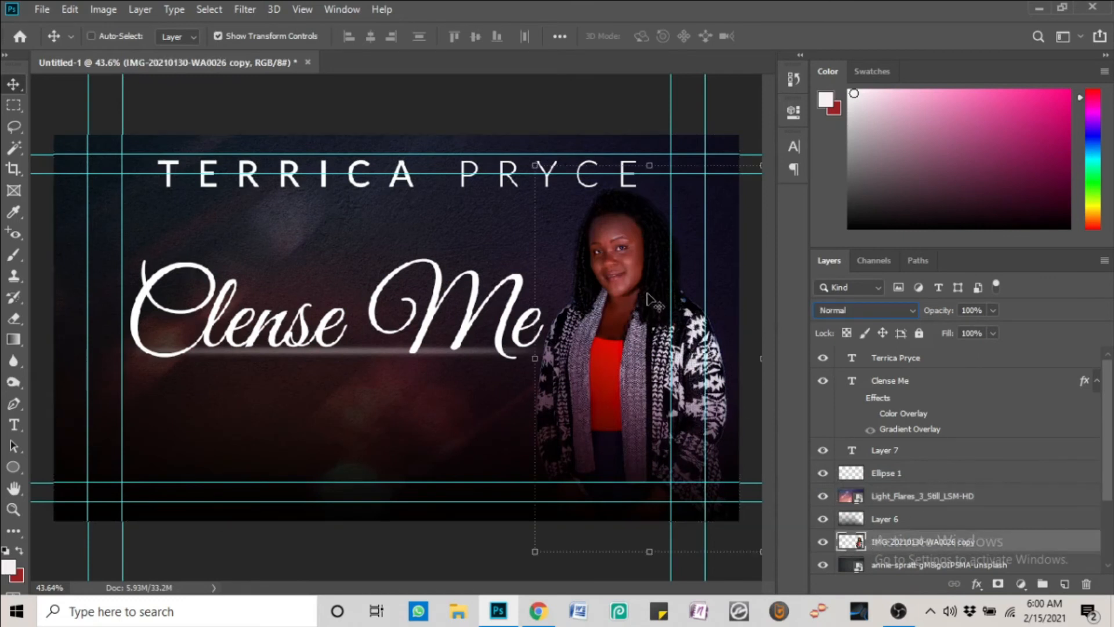
left_click(895, 500)
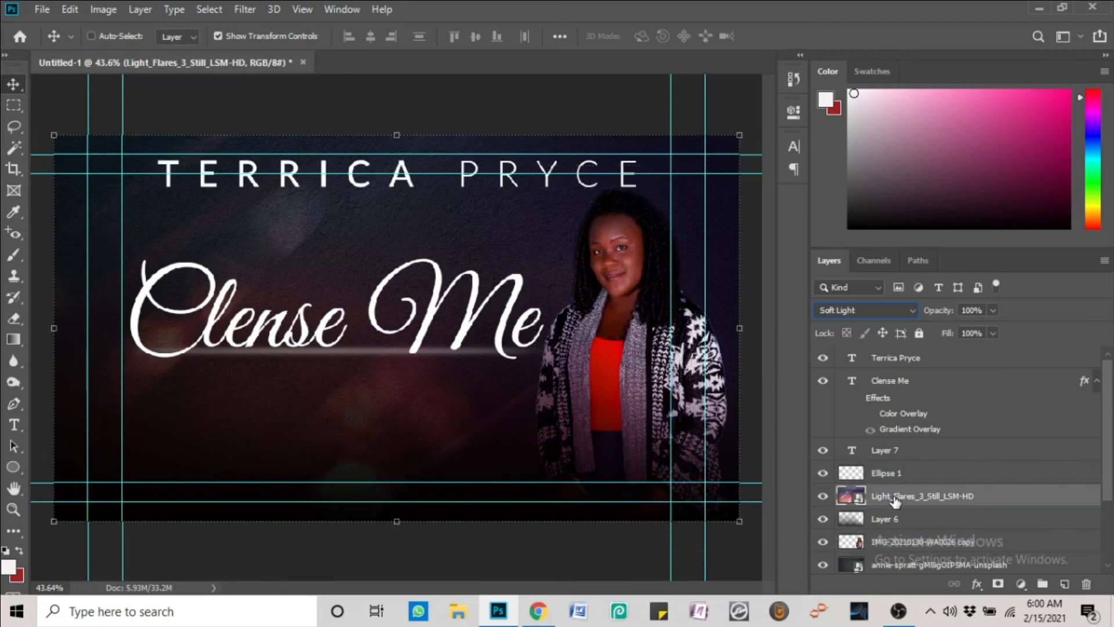
right_click(896, 500)
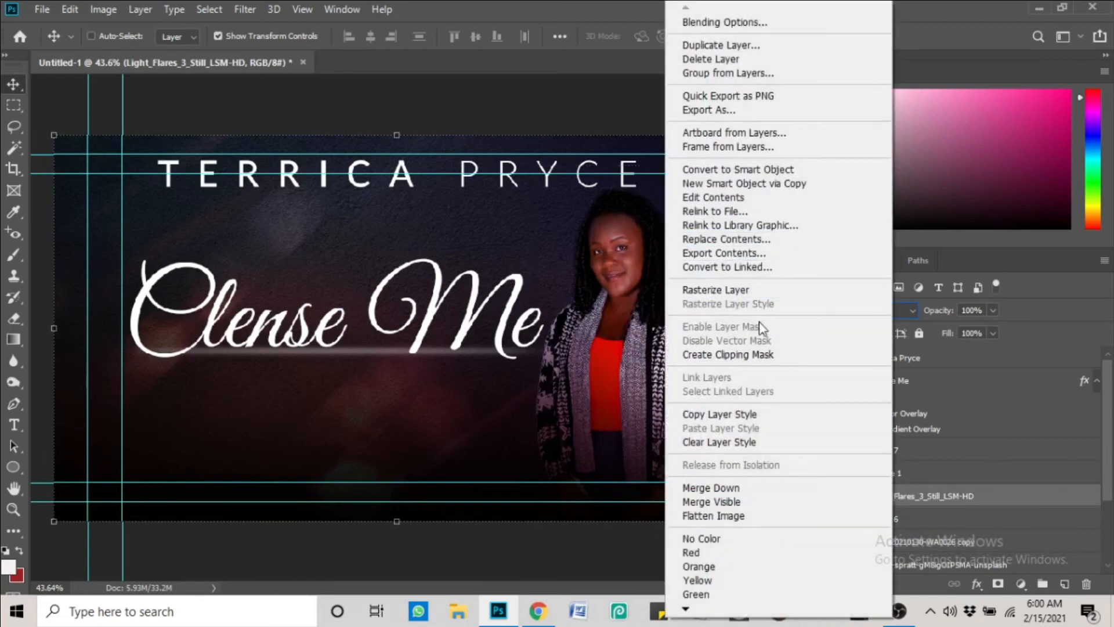
left_click(998, 585)
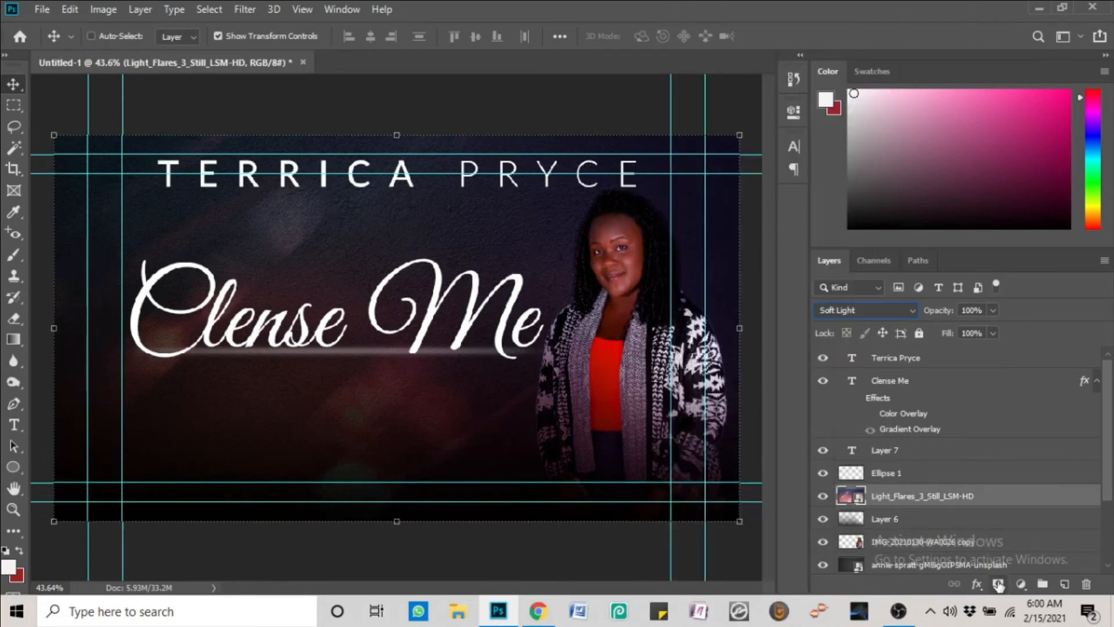
Add a white layer mask to the flare layer and set up a 400 px soft brush
left_click(998, 585)
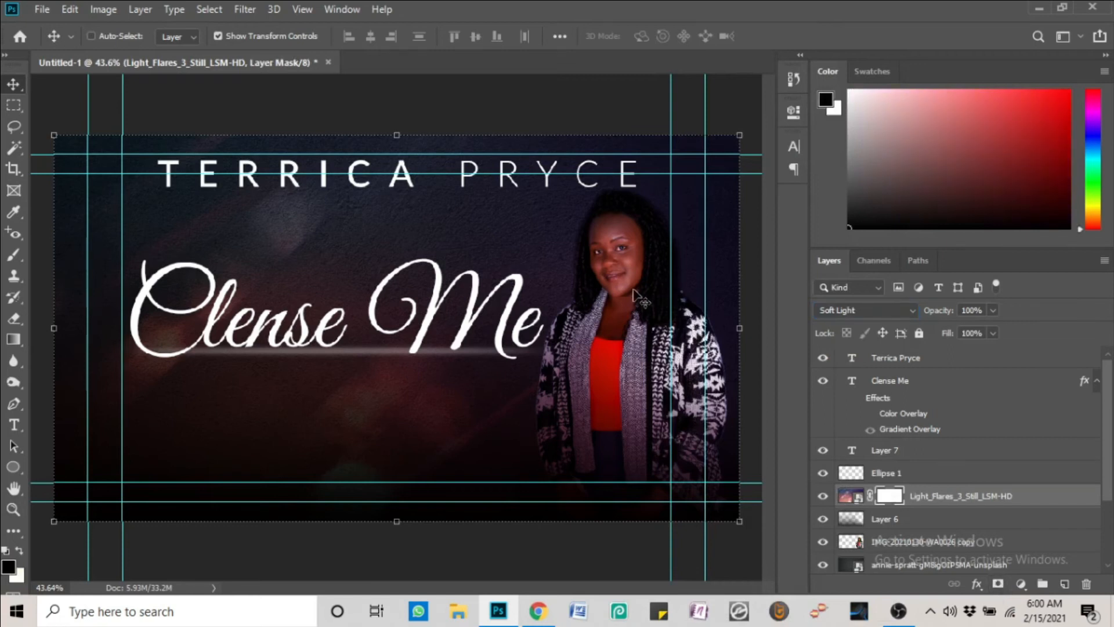
key("b")
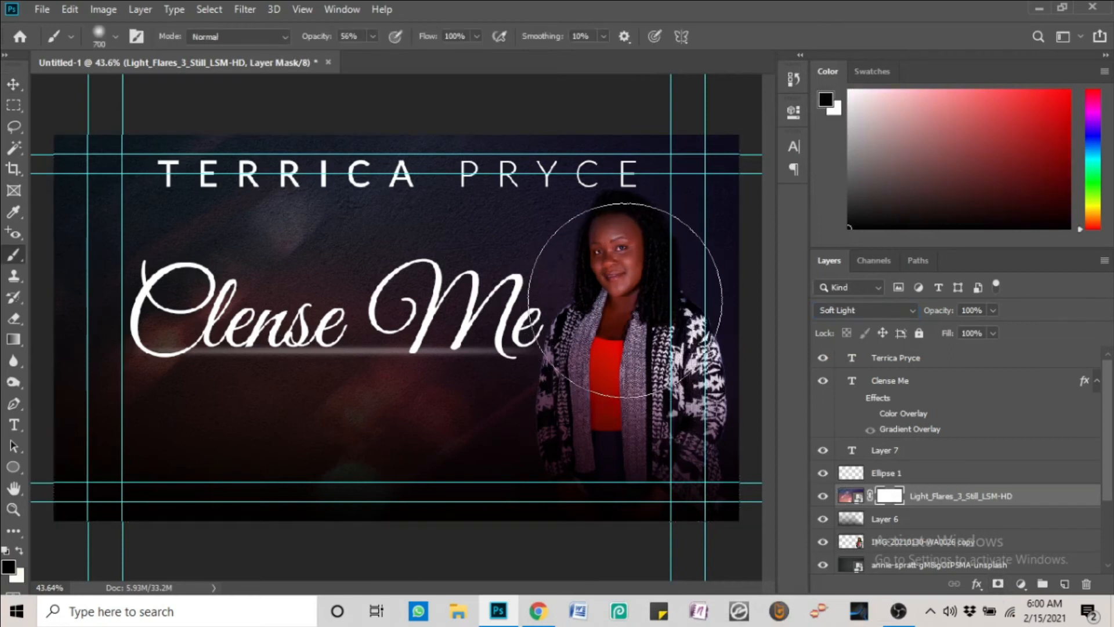
key("bracketleft")
key("bracketleft")
key("bracketleft")
right_click(627, 276)
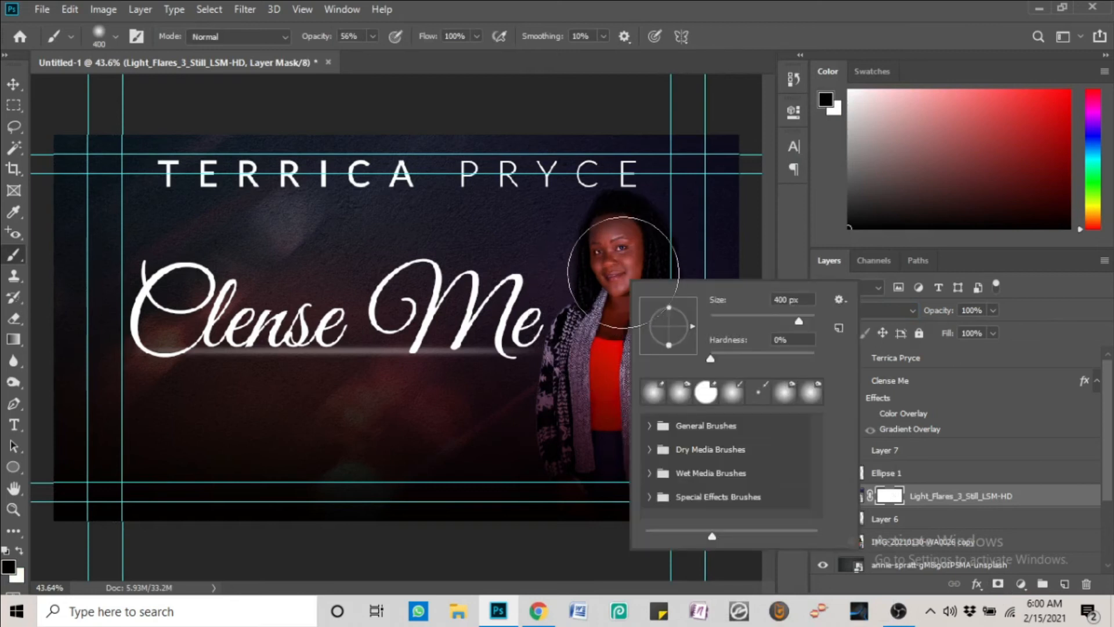
Paint out the flare tint over the woman's face, neck, chest and jacket, then return to Chrome
left_click(620, 266)
left_click(617, 264)
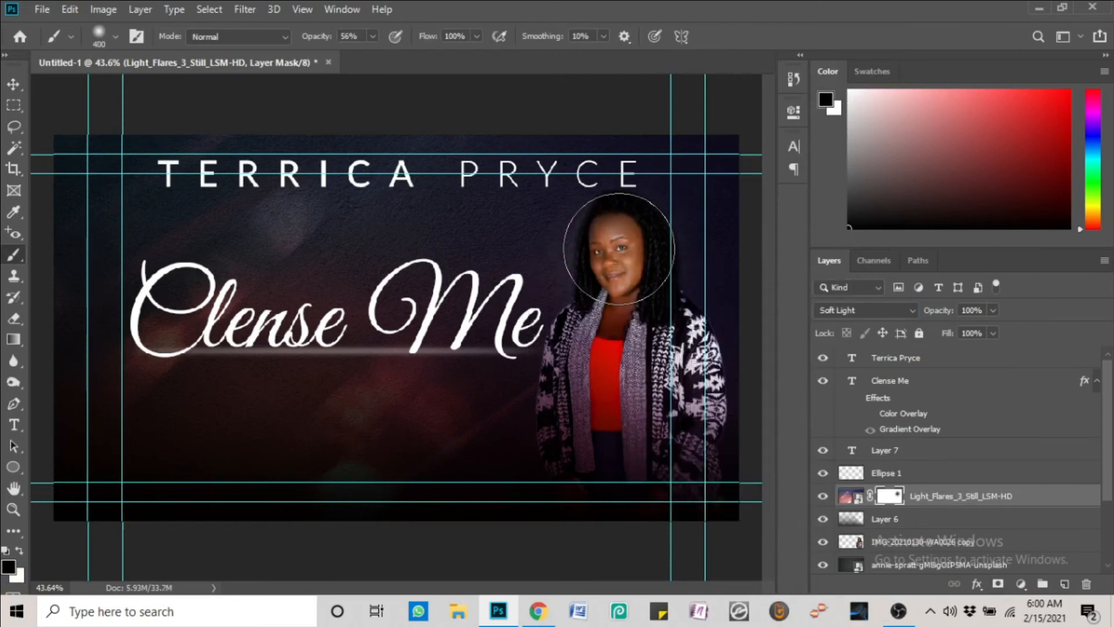
left_click(625, 254)
left_click(618, 256)
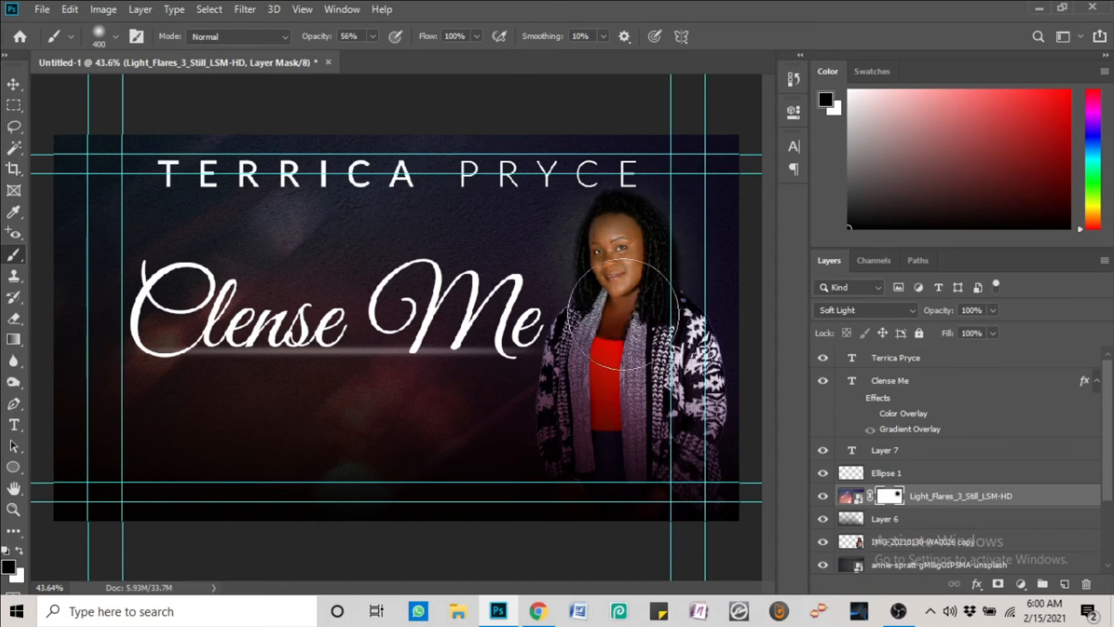
left_click(619, 311)
left_click(609, 344)
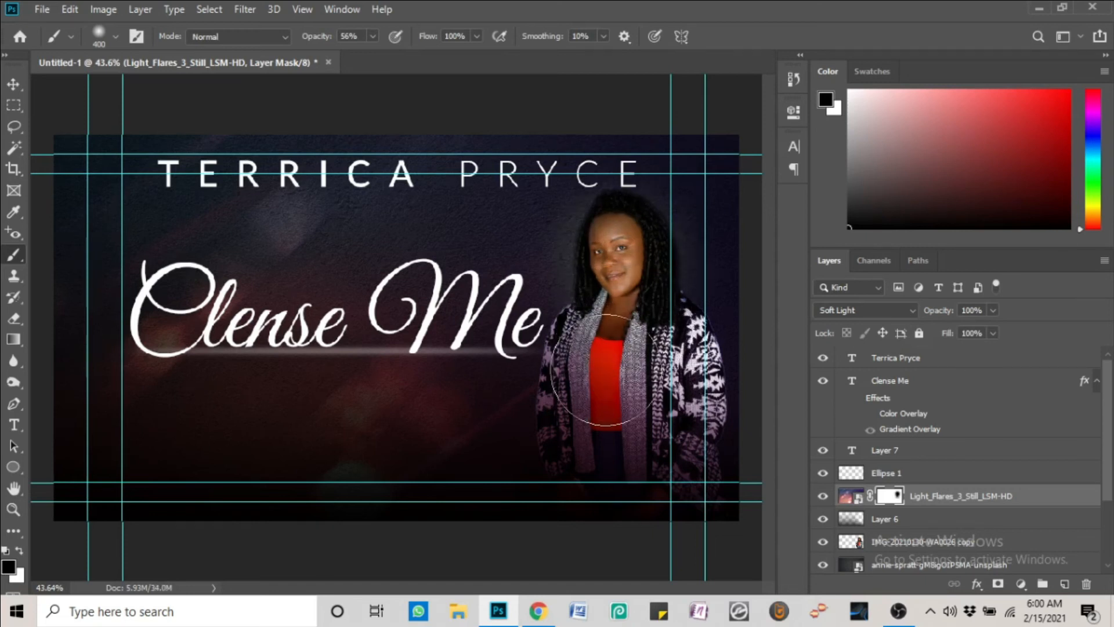
left_click(604, 383)
left_click(597, 372)
left_click(590, 409)
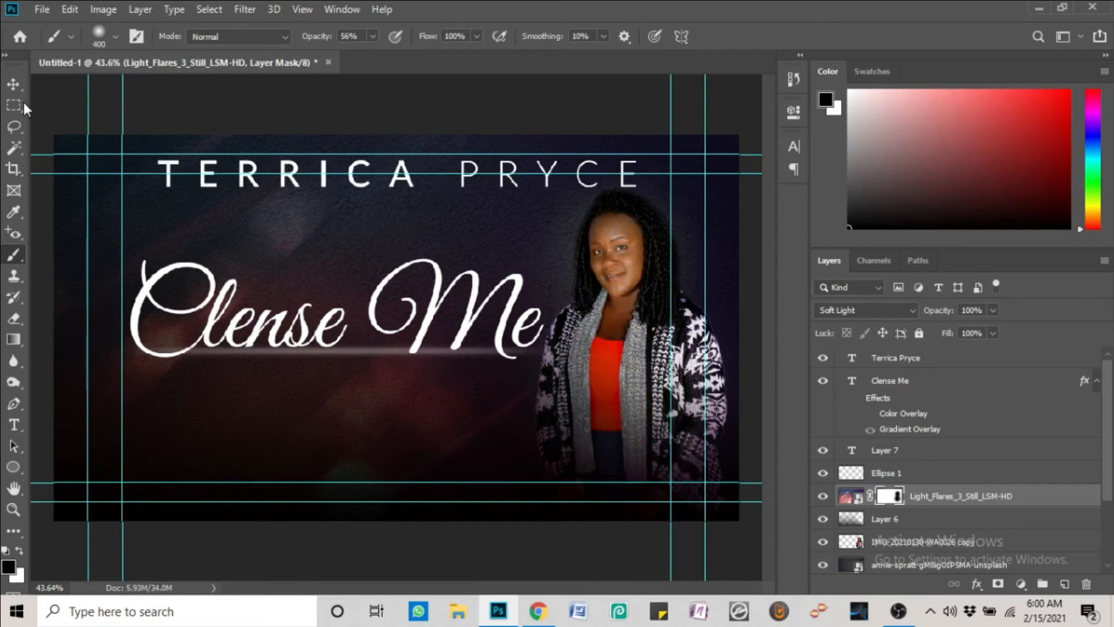
left_click(12, 86)
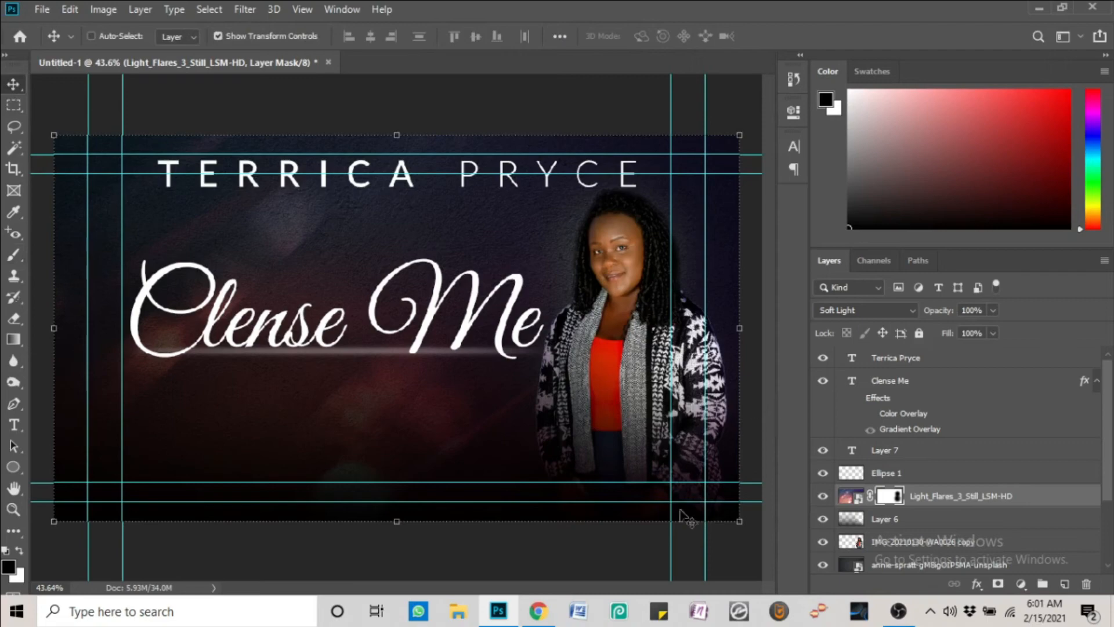
left_click(538, 610)
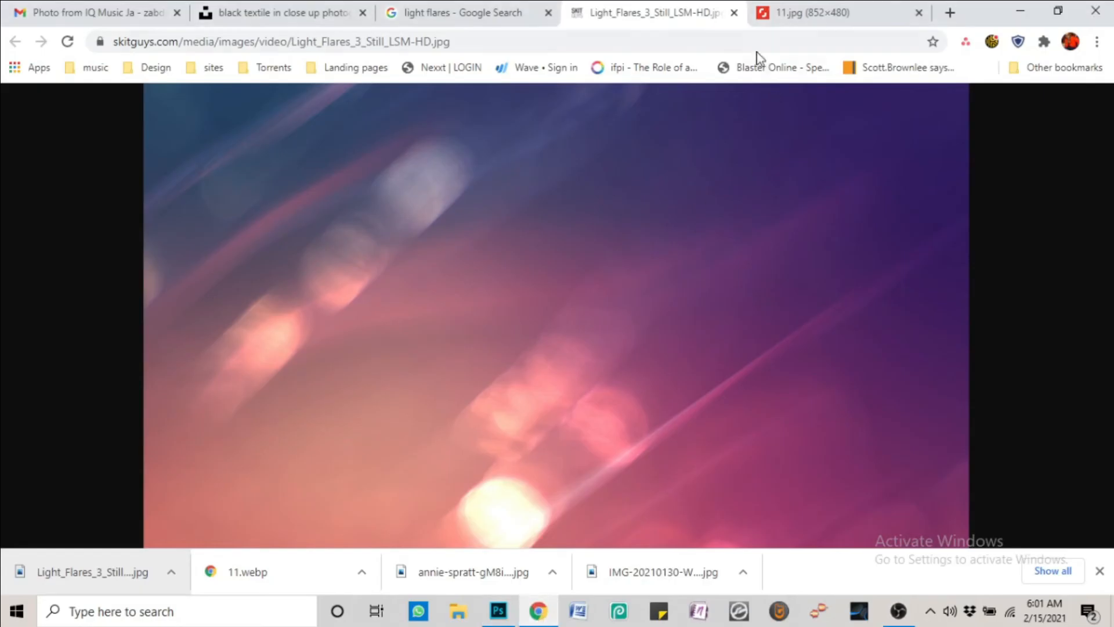
Find the blue lens flare image in the results and open it full-size in a new tab
left_click(734, 13)
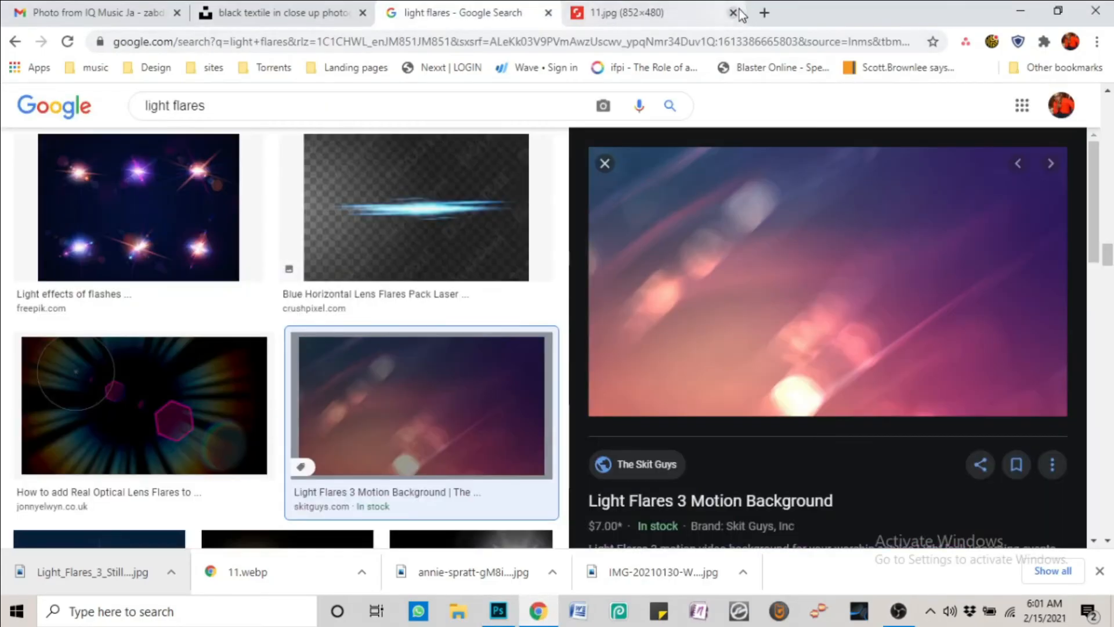
left_click(707, 15)
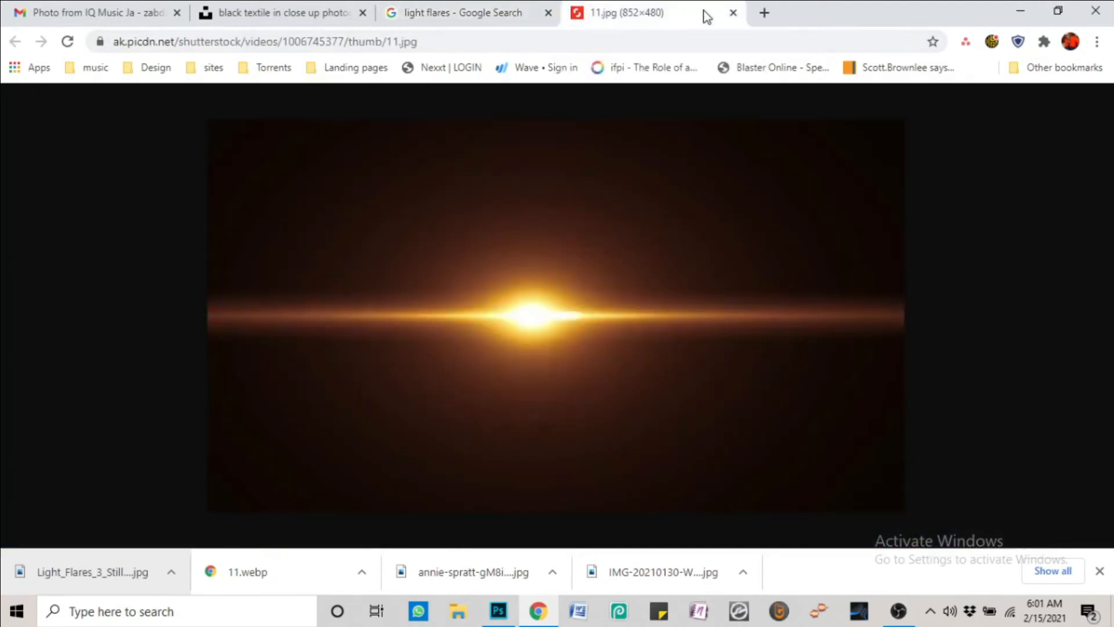
left_click(734, 13)
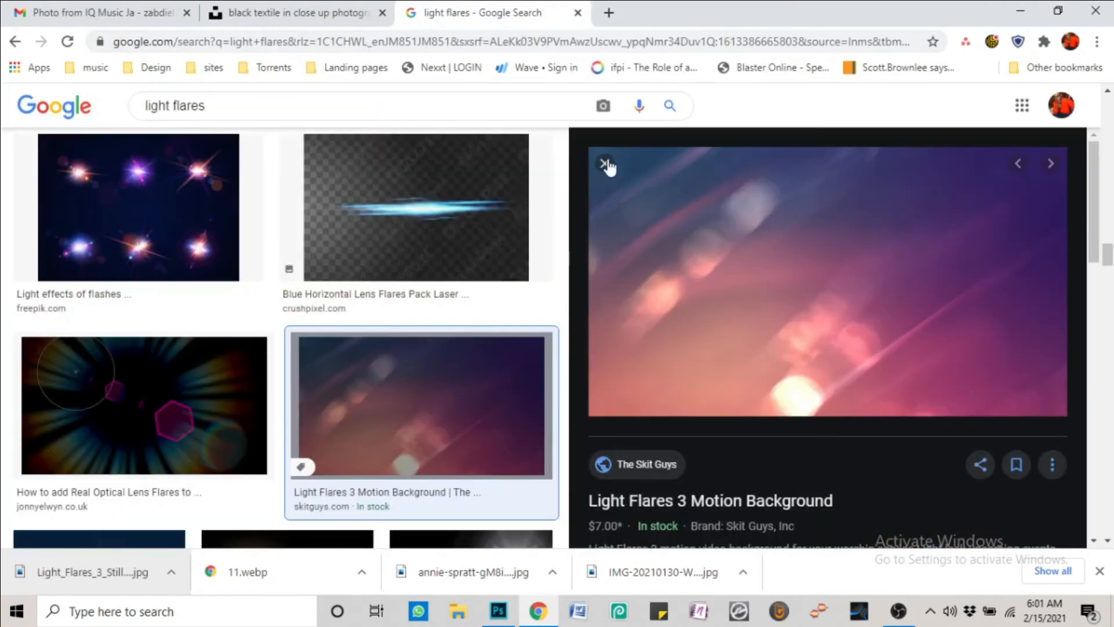
key("Escape")
scroll(718, 284, "down", 4)
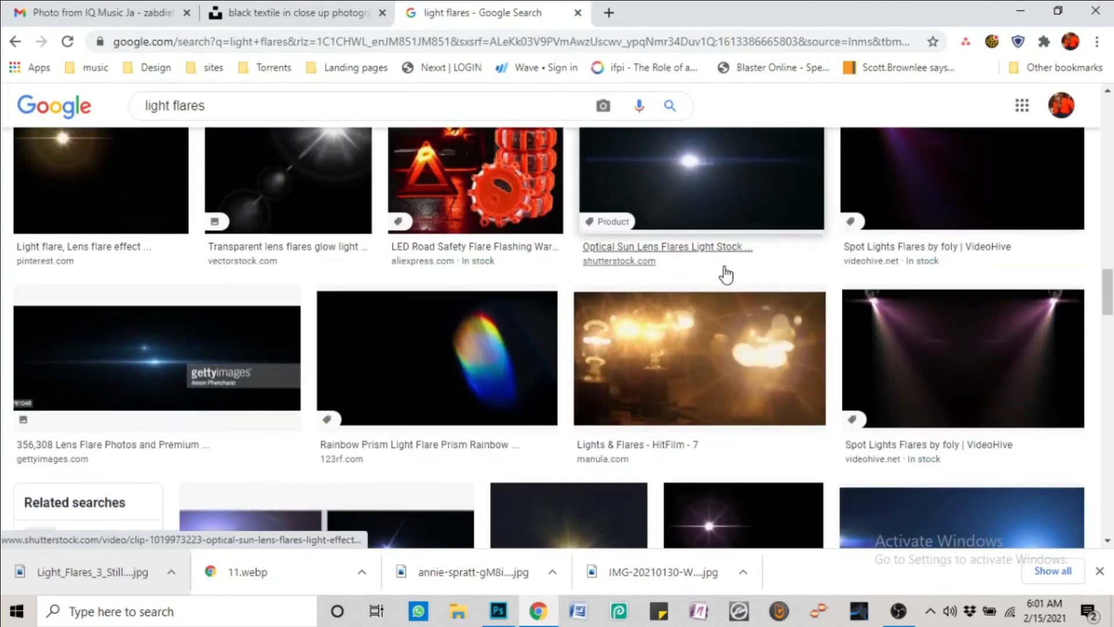
scroll(780, 238, "down", 4)
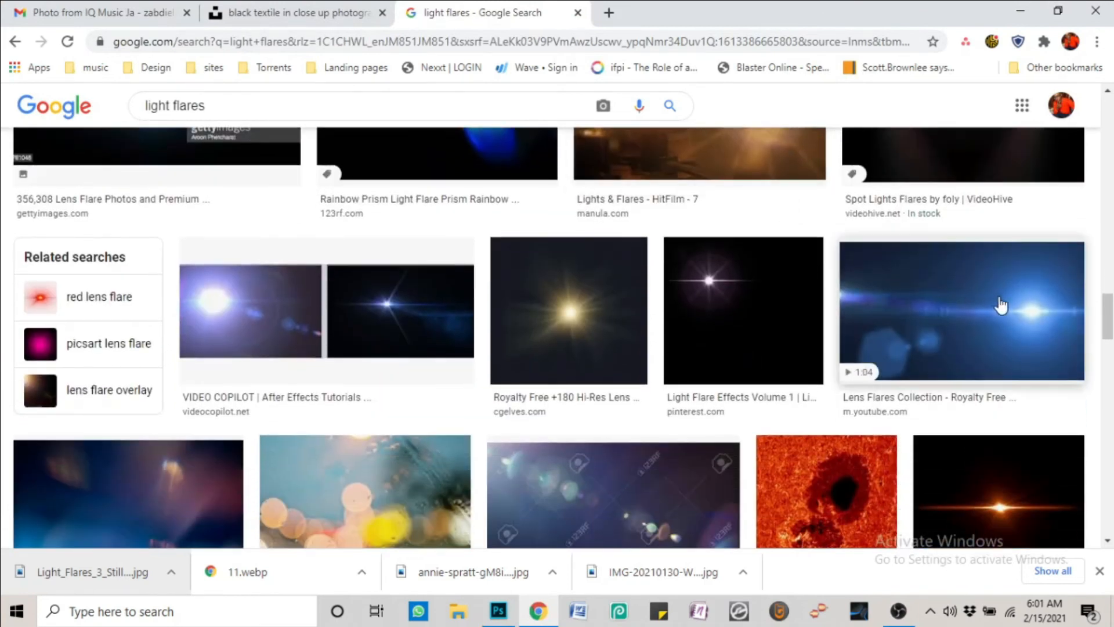
scroll(1000, 308, "down", 2)
scroll(966, 267, "up", 2)
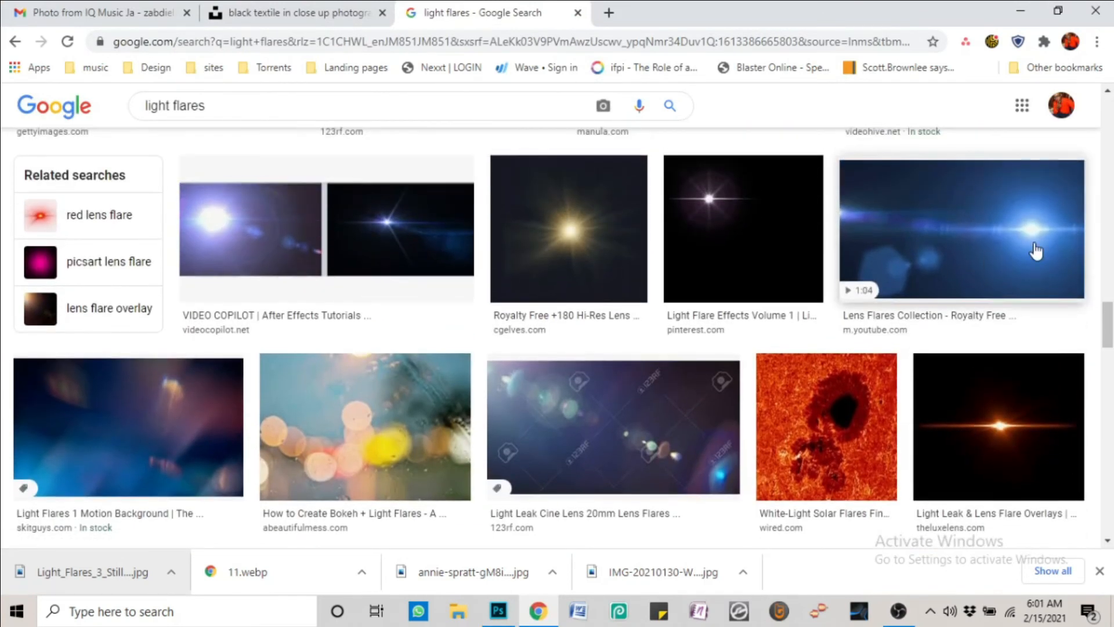
left_click(1037, 248)
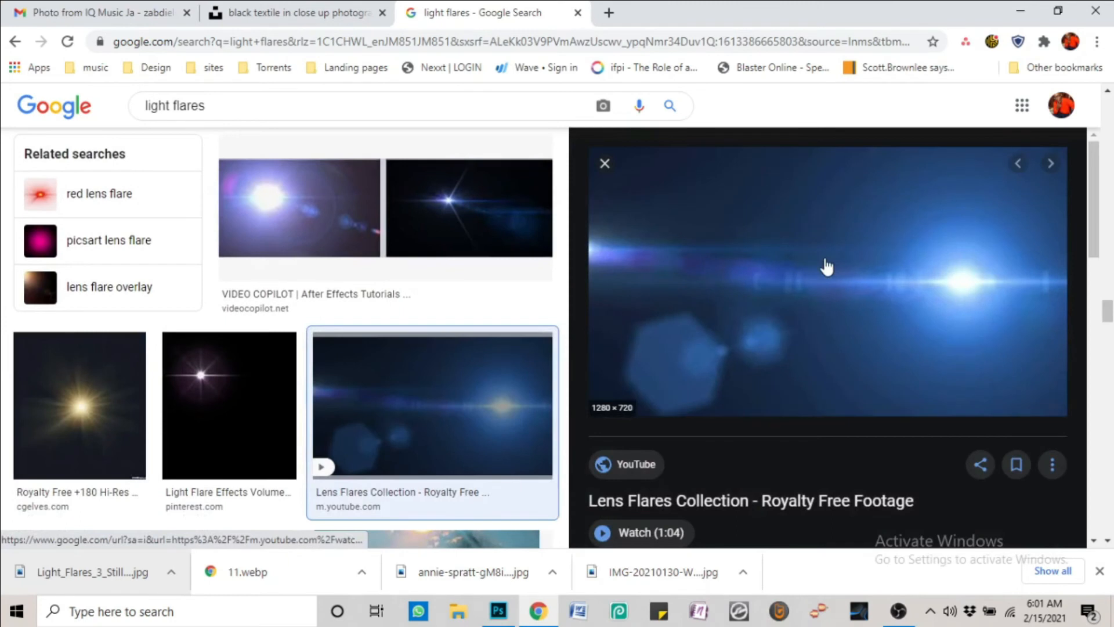
right_click(826, 264)
left_click(907, 434)
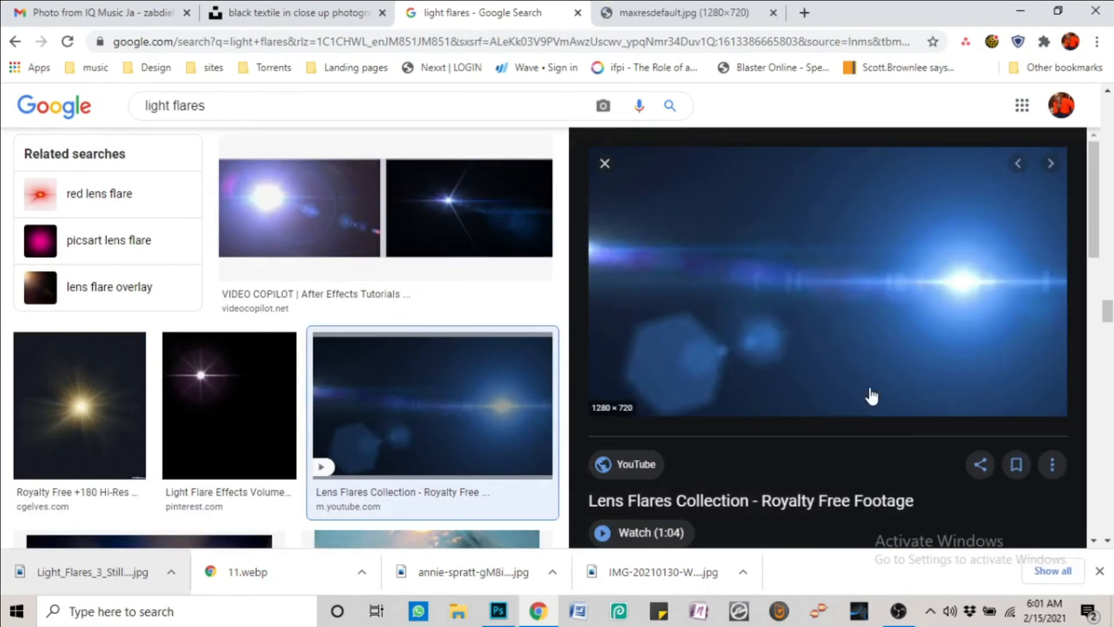
Save the full-size blue flare maxresdefault.jpg to the Pictures folder
right_click(840, 324)
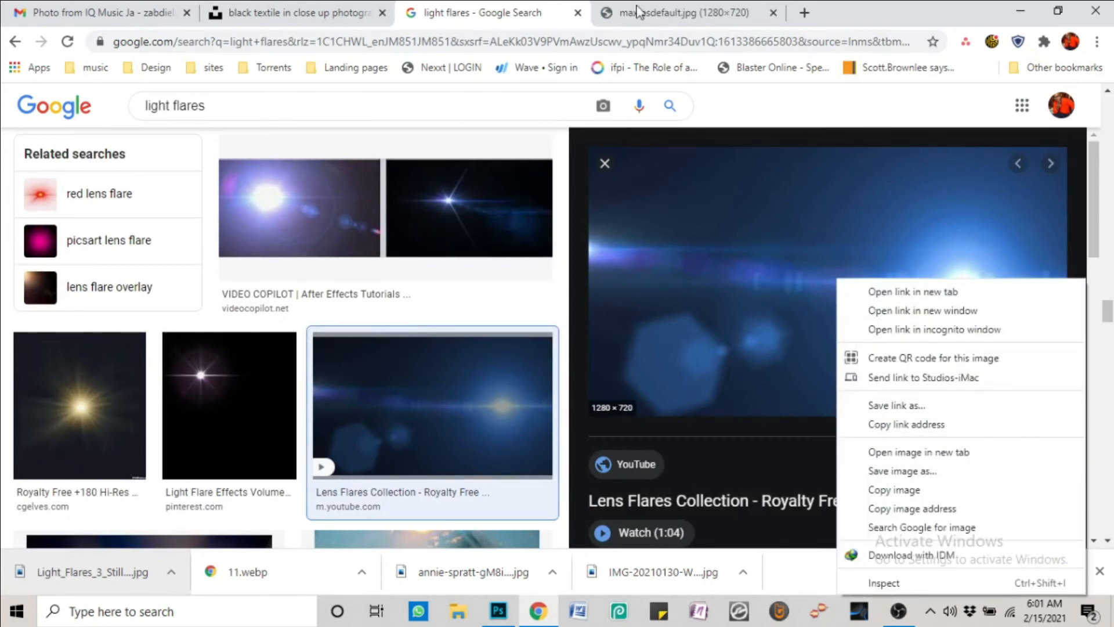
left_click(670, 15)
left_click(670, 15)
right_click(513, 303)
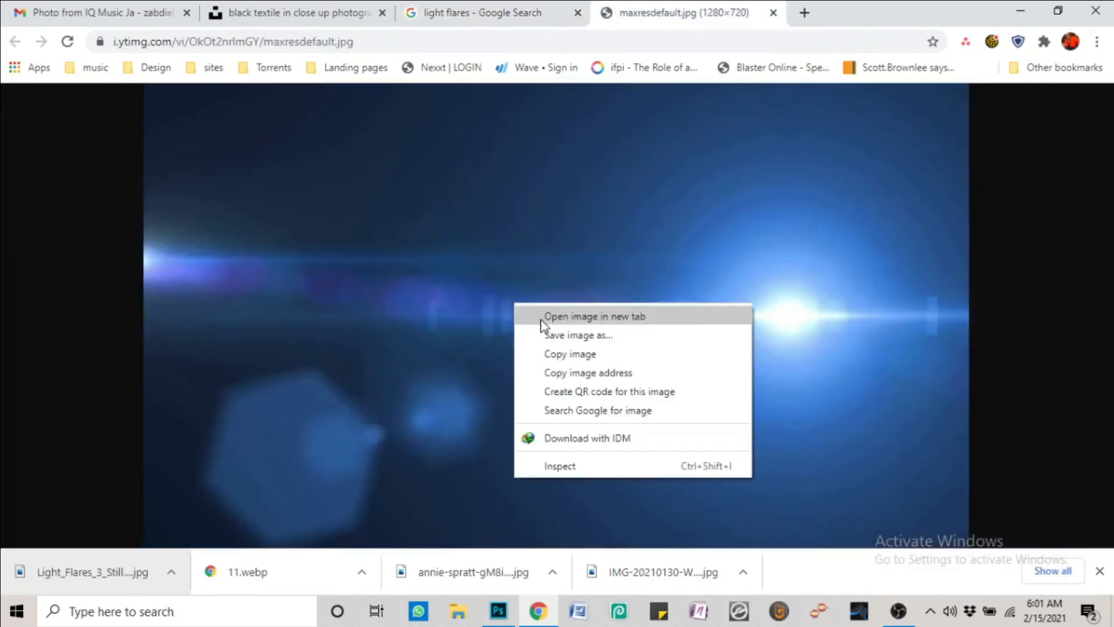
left_click(558, 335)
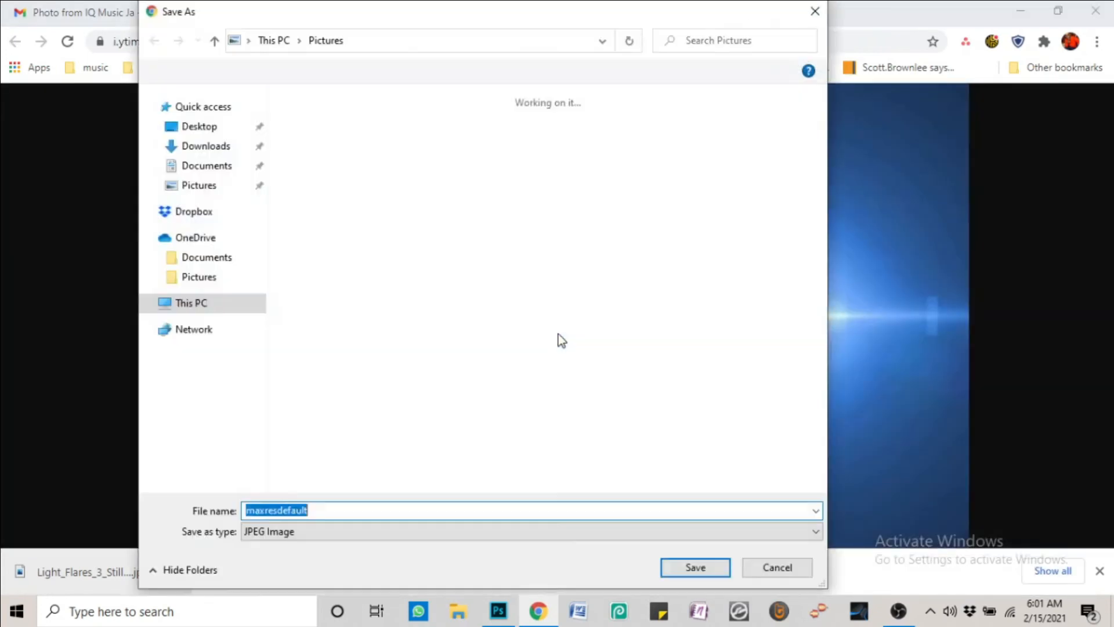
left_click(695, 567)
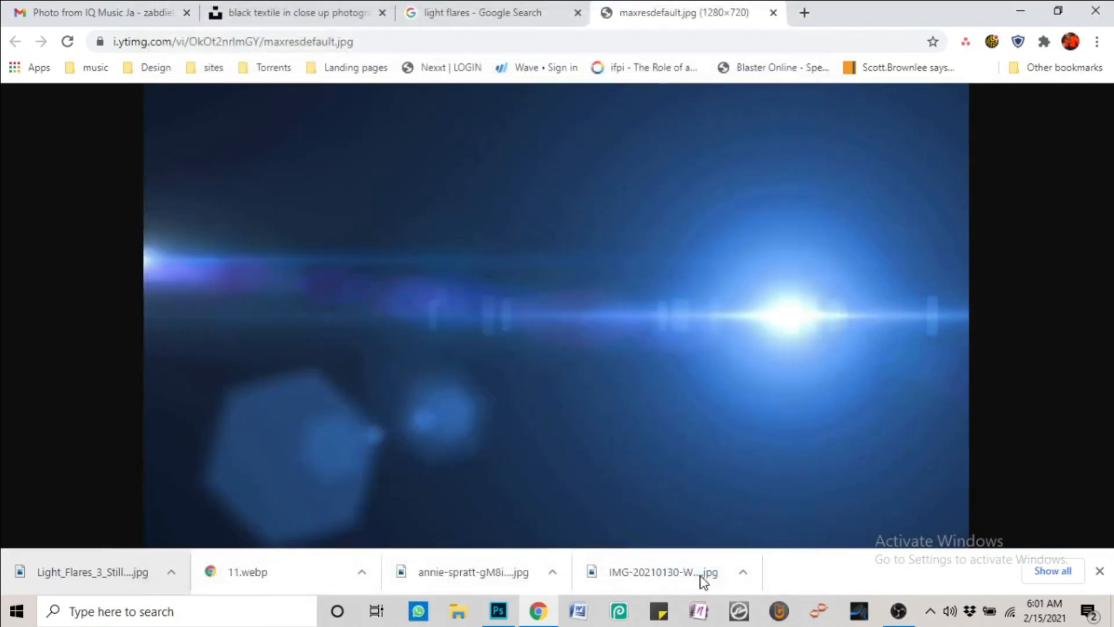
Place maxresdefault.jpg on the cover as a new layer, blended in Screen at 80% opacity
left_click_drag(76, 565, 482, 413)
key("Return")
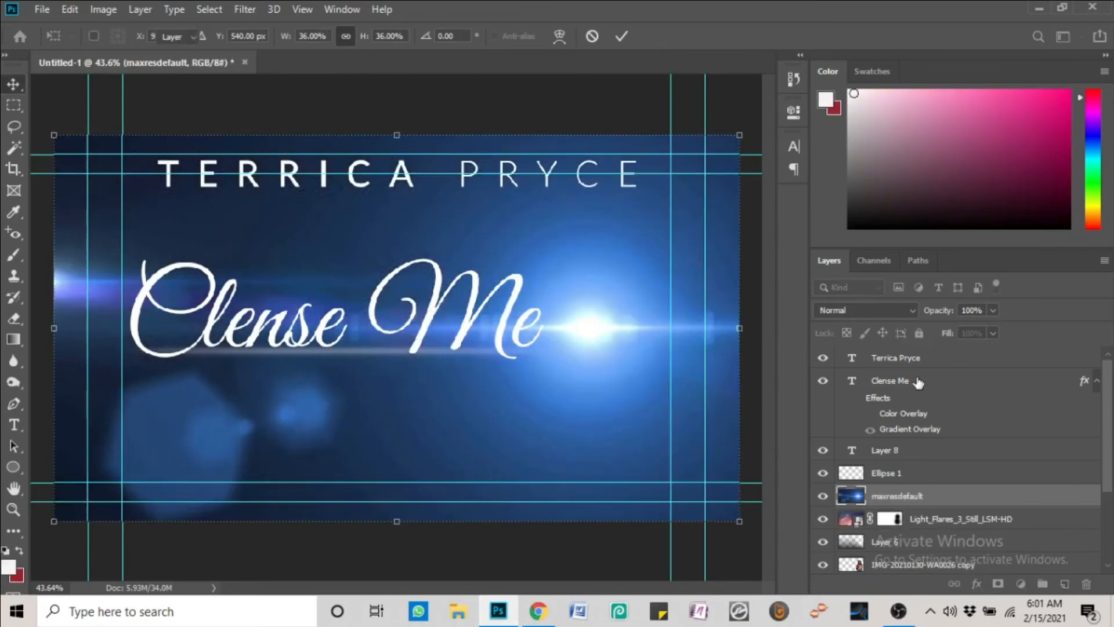
left_click(906, 308)
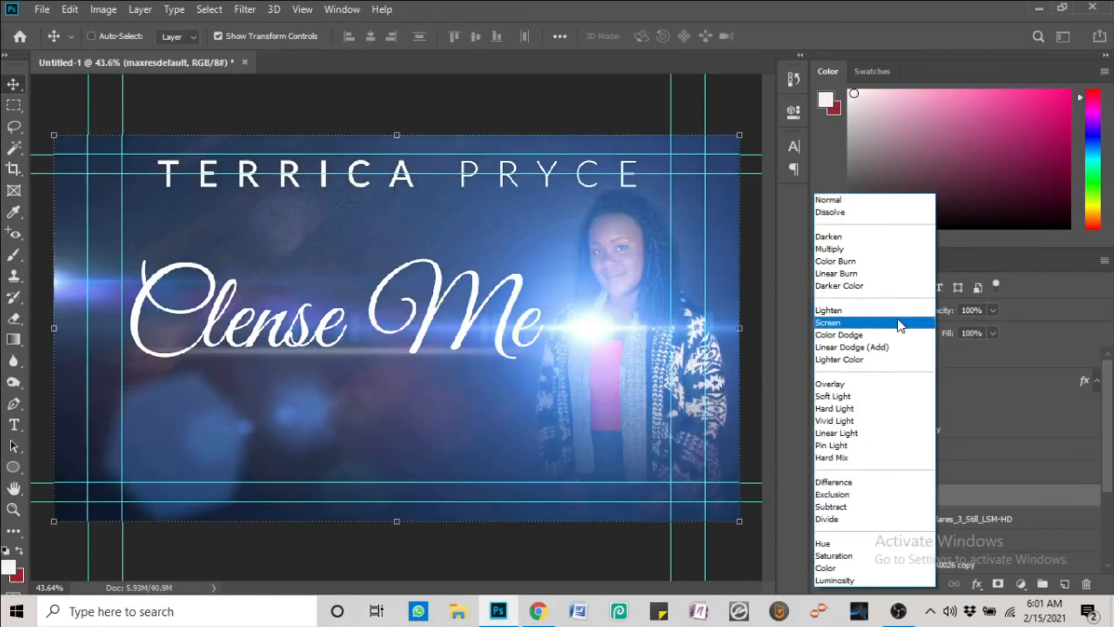
left_click(900, 324)
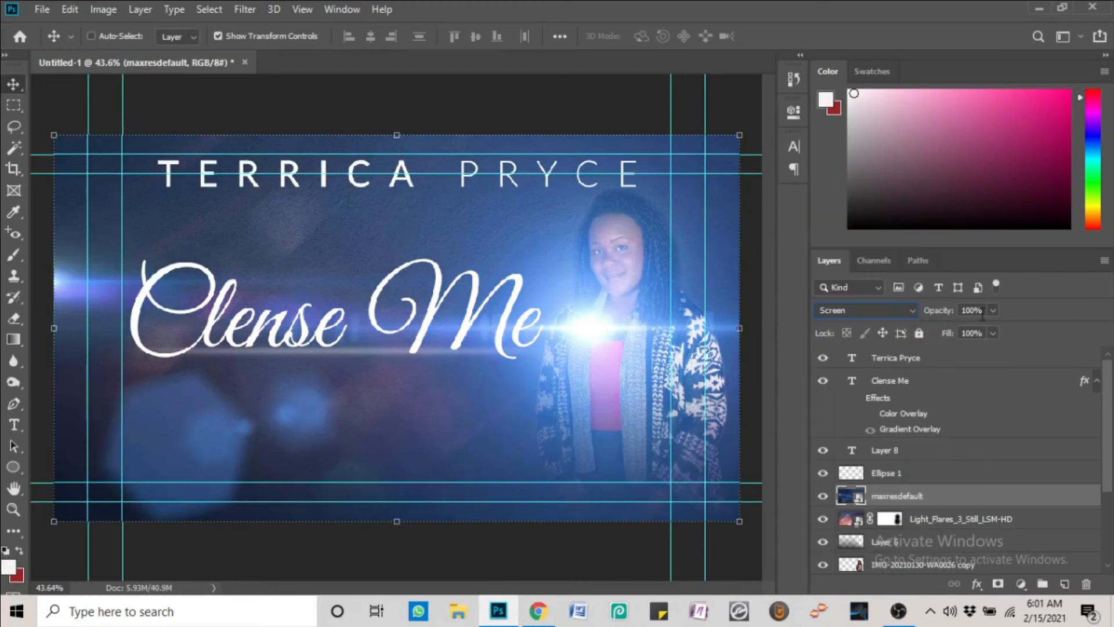
left_click(993, 311)
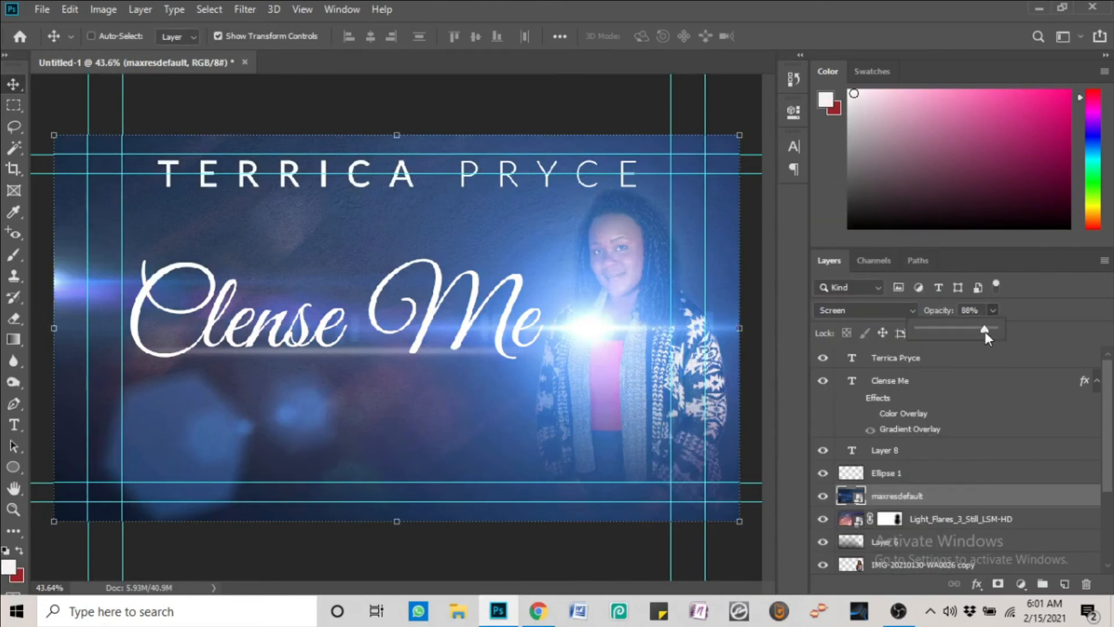
mouse_move(966, 332)
left_mouse_down()
mouse_move(956, 333)
mouse_move(980, 333)
left_mouse_up()
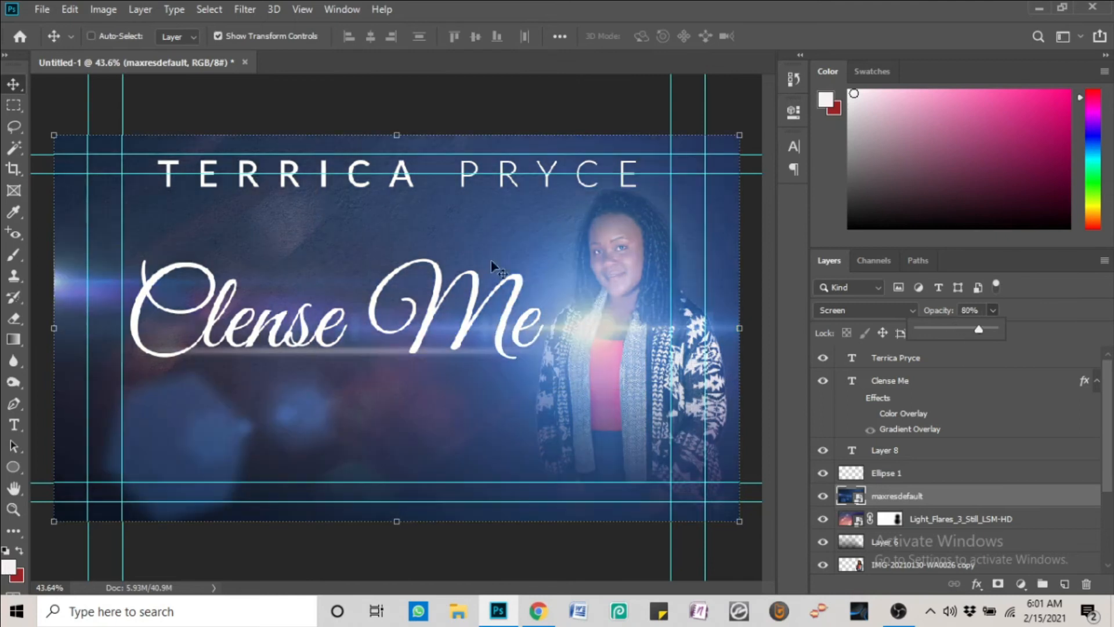
left_click(68, 10)
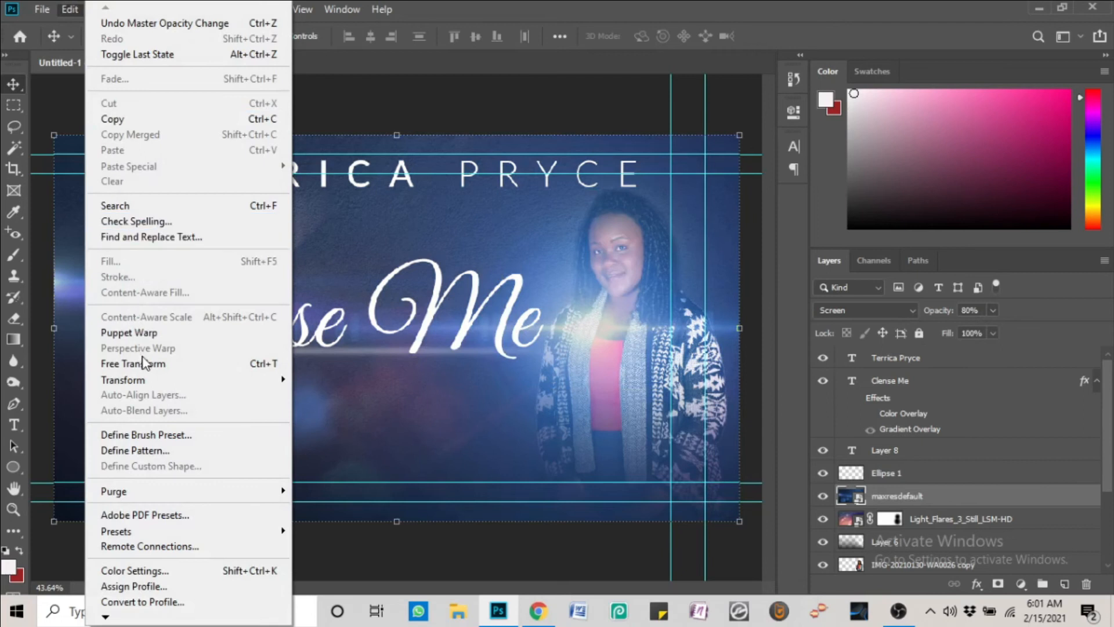
Flip the maxresdefault flare layer horizontally and apply Levels with input levels 22 and 236
mouse_move(150, 380)
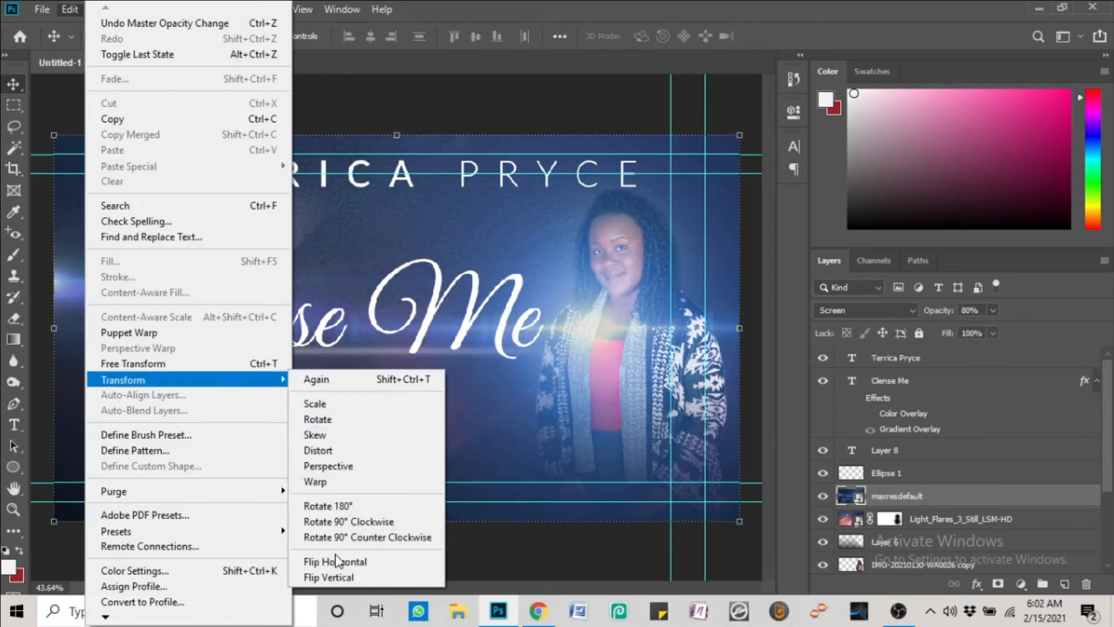
left_click(339, 561)
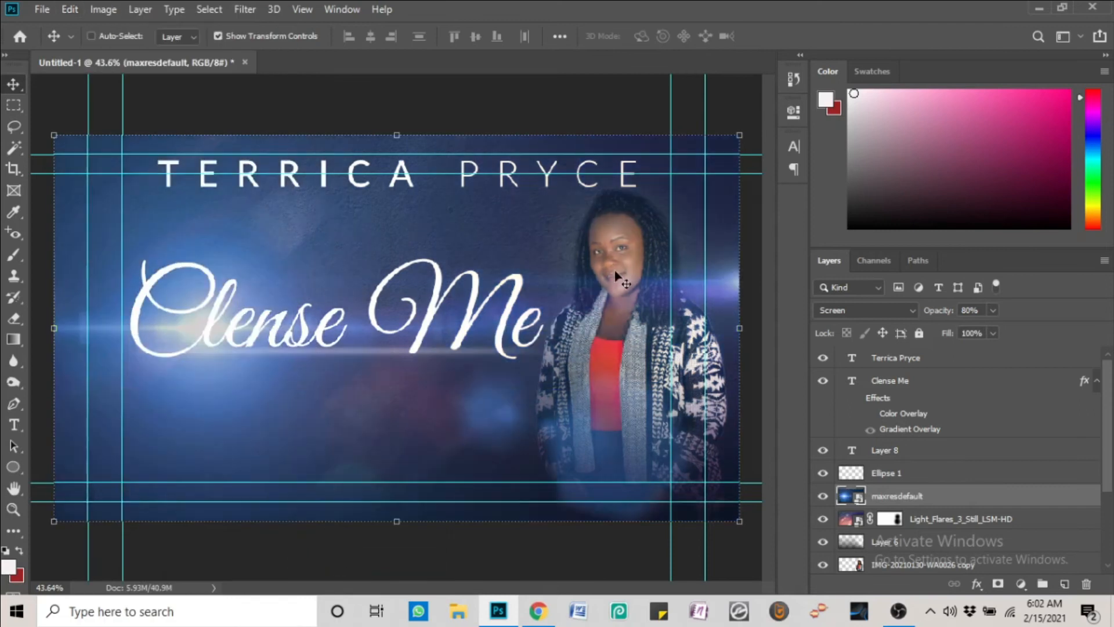
left_click(104, 9)
mouse_move(150, 47)
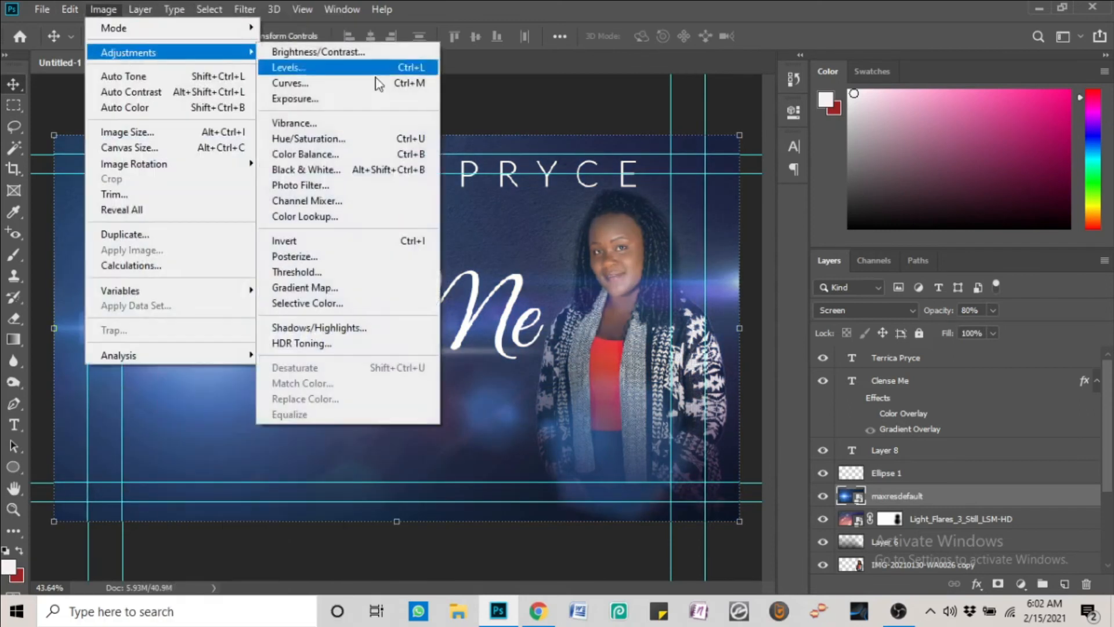
left_click(286, 137)
left_click_drag(735, 265, 738, 264)
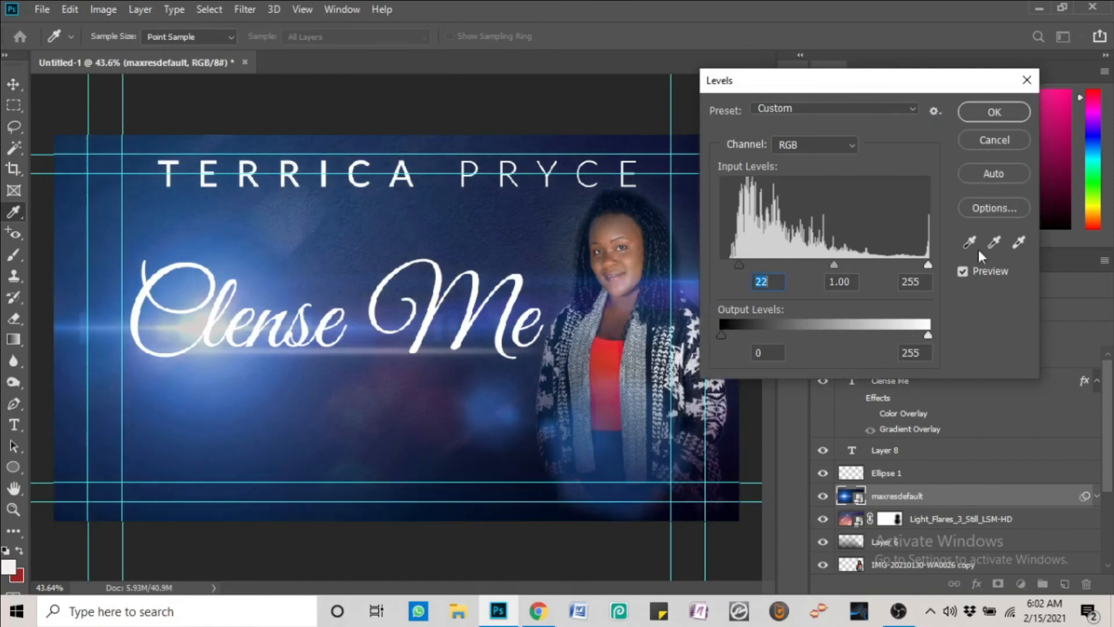
left_click_drag(928, 265, 914, 265)
left_click(992, 111)
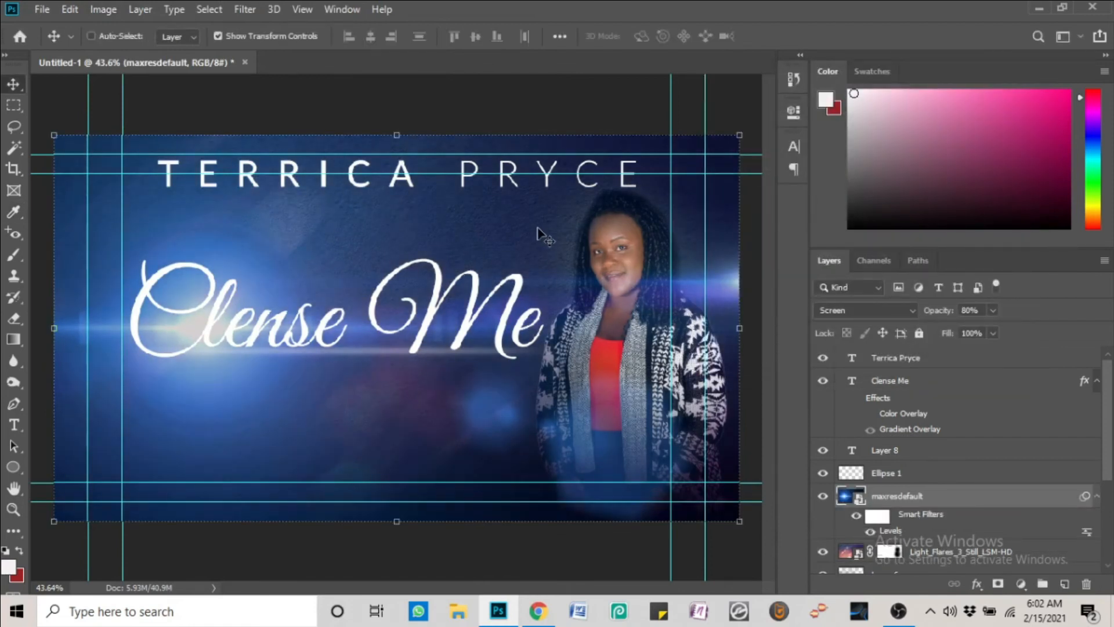
Move the maxresdefault layer beneath Light_Flares_3_Still_LSM-HD and check the layer stack on the canvas
scroll(921, 519, "down", 2)
left_click_drag(954, 458, 973, 472)
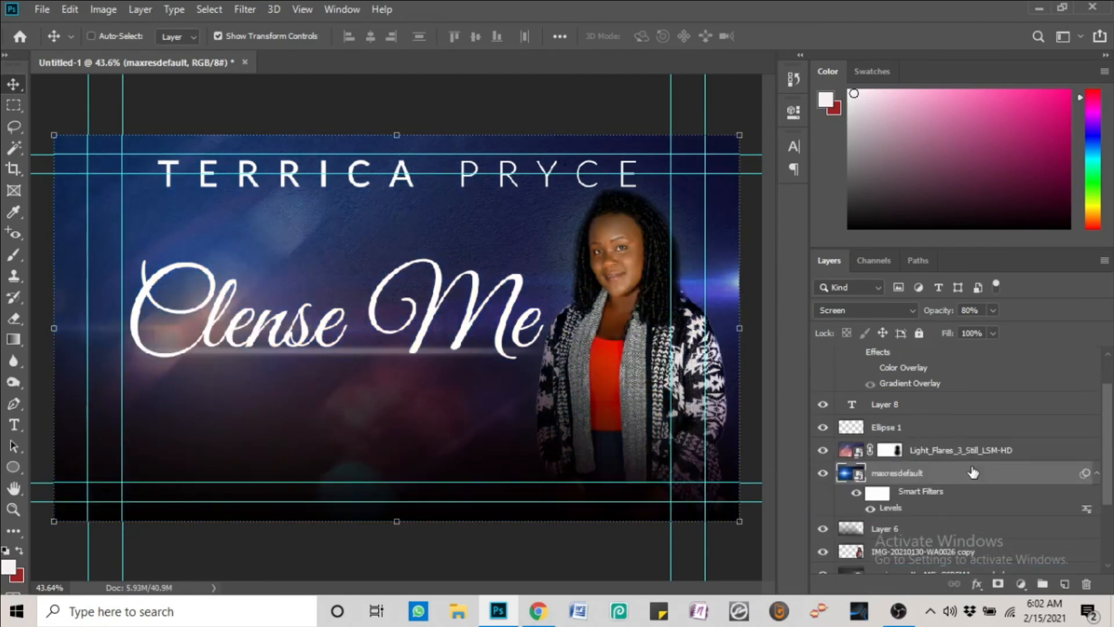
left_click(940, 554)
right_click(622, 253)
left_click(635, 269)
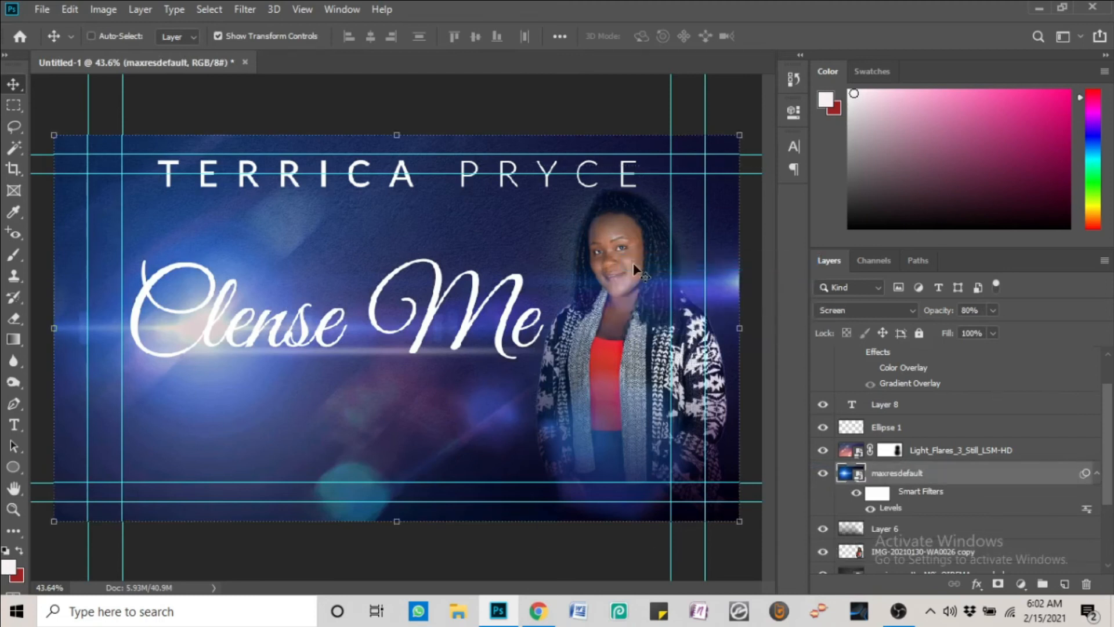
right_click(600, 211)
left_click(621, 219)
right_click(616, 222)
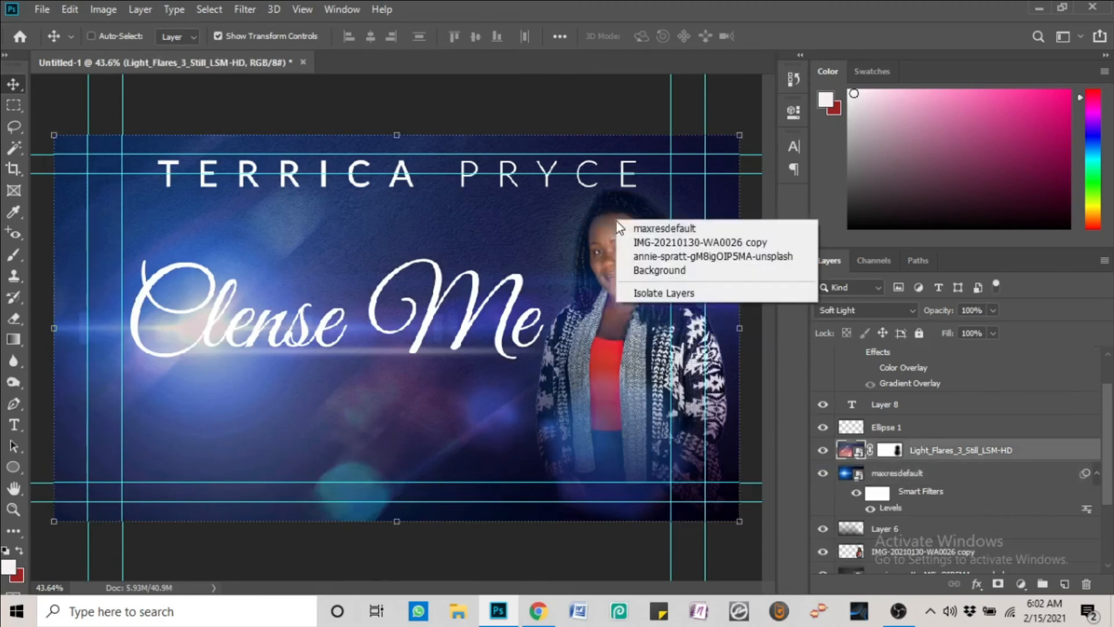
left_click(640, 243)
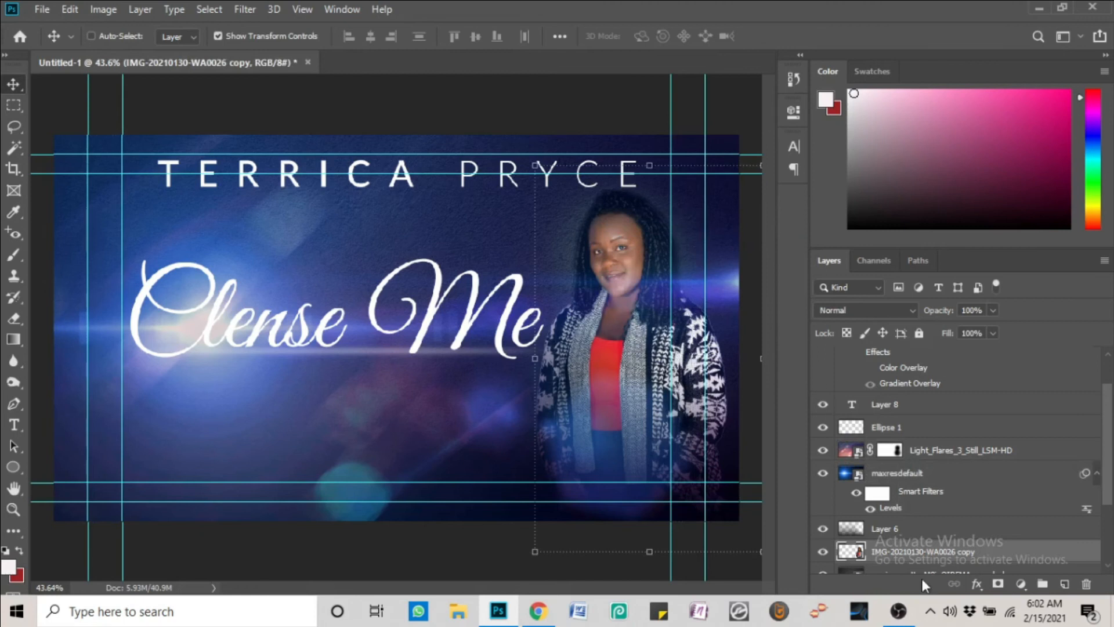
Rasterize maxresdefault and erase its blue haze from the woman's neck and chest with a 400 px eraser
key("e")
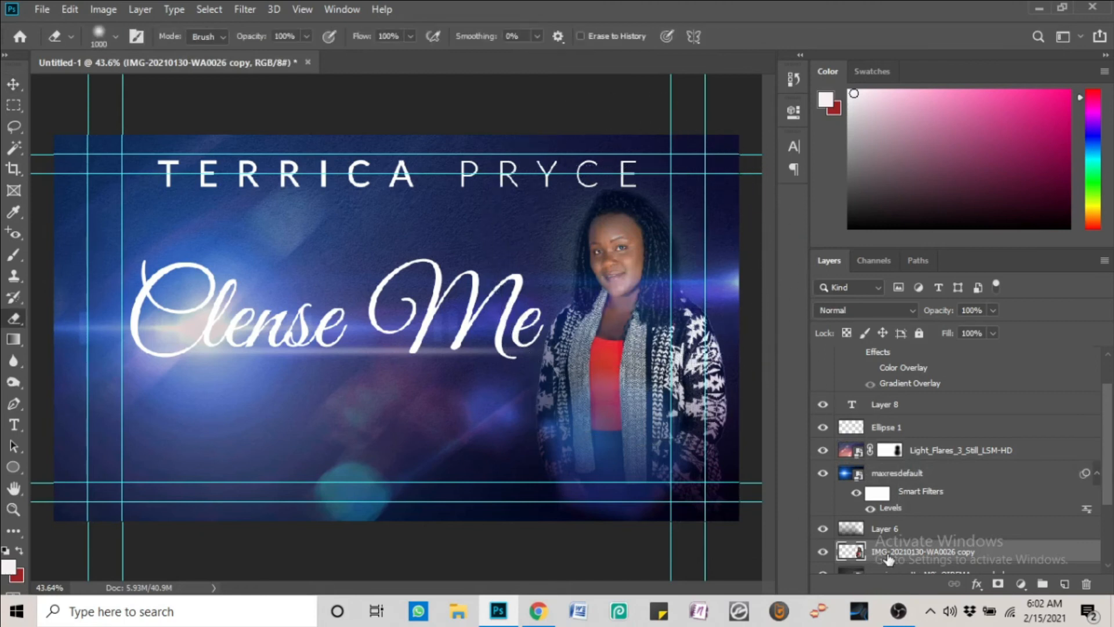
right_click(851, 481)
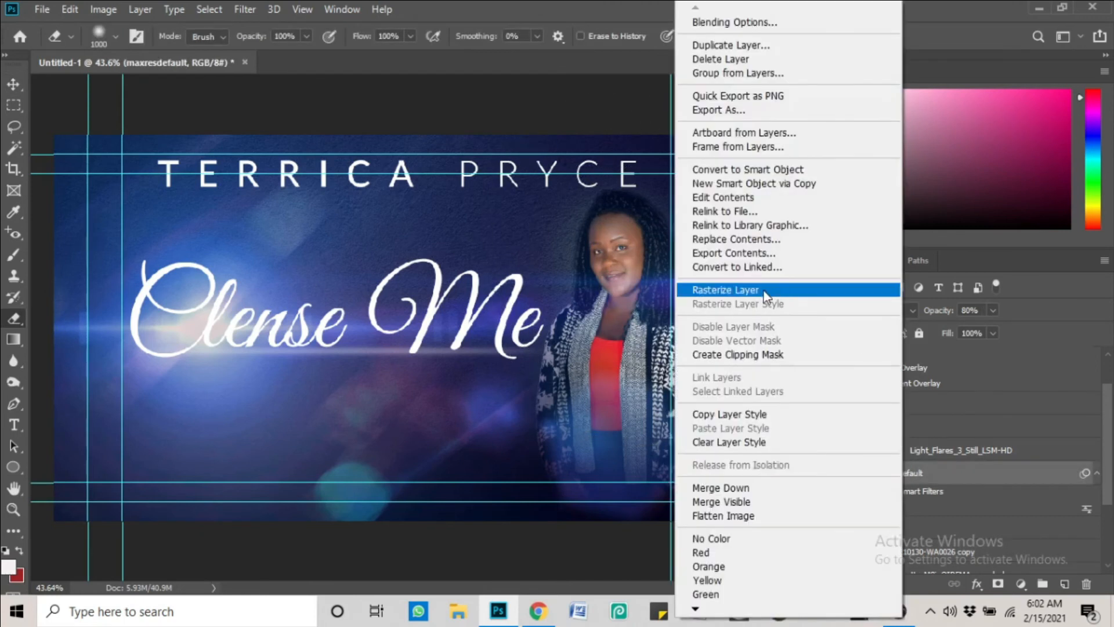
left_click(762, 288)
key("bracketleft")
key("bracketleft")
key("bracketleft")
key("bracketleft")
key("bracketleft")
key("bracketleft")
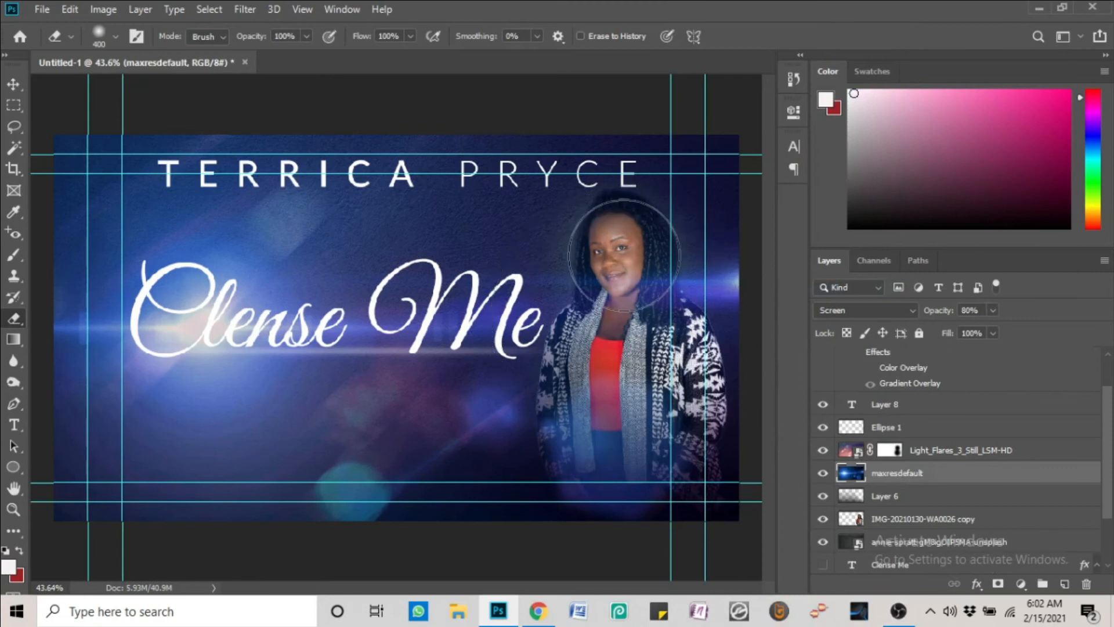
mouse_move(622, 333)
left_mouse_down()
mouse_move(614, 290)
mouse_move(644, 356)
mouse_move(602, 378)
mouse_move(591, 429)
mouse_move(581, 395)
mouse_move(589, 447)
mouse_move(653, 390)
mouse_move(644, 441)
mouse_move(617, 464)
mouse_move(617, 425)
left_mouse_up()
key("bracketleft")
key("bracketleft")
key("bracketleft")
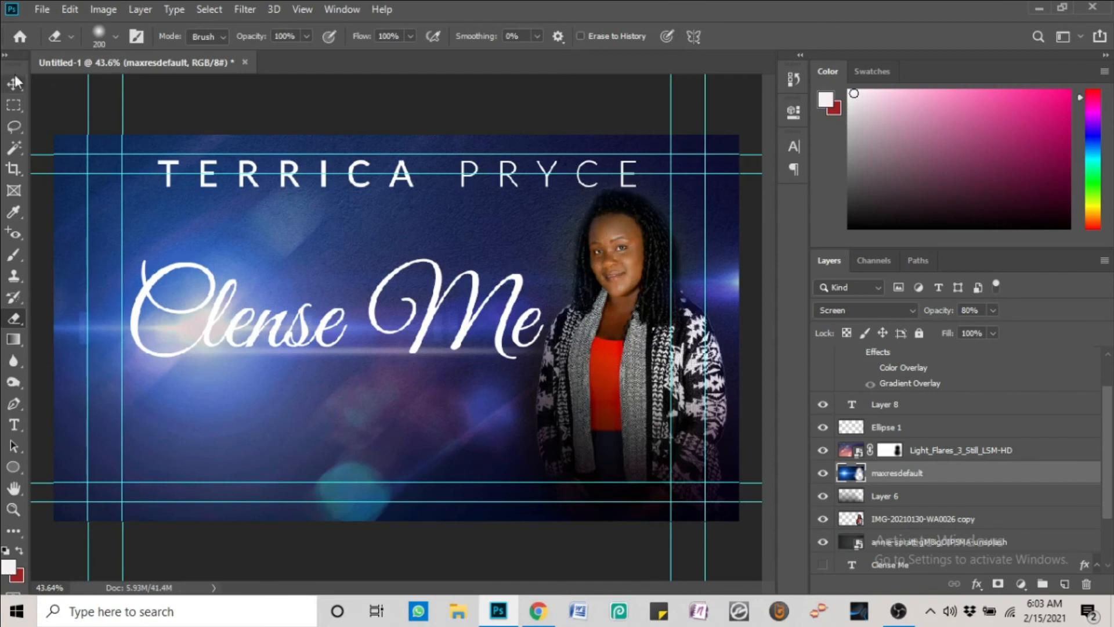
Select the Clense Me title layer and open its Layer Style, then cancel without changes
key("v")
scroll(671, 281, "up", 3)
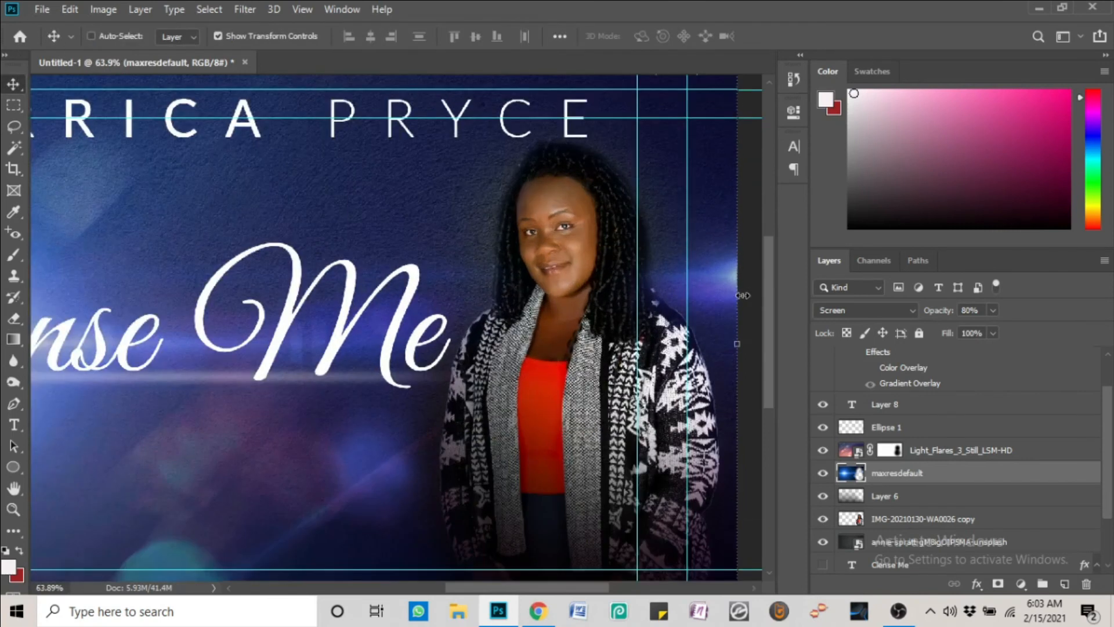
scroll(603, 351, "down", 4)
right_click(462, 306)
left_click(493, 315)
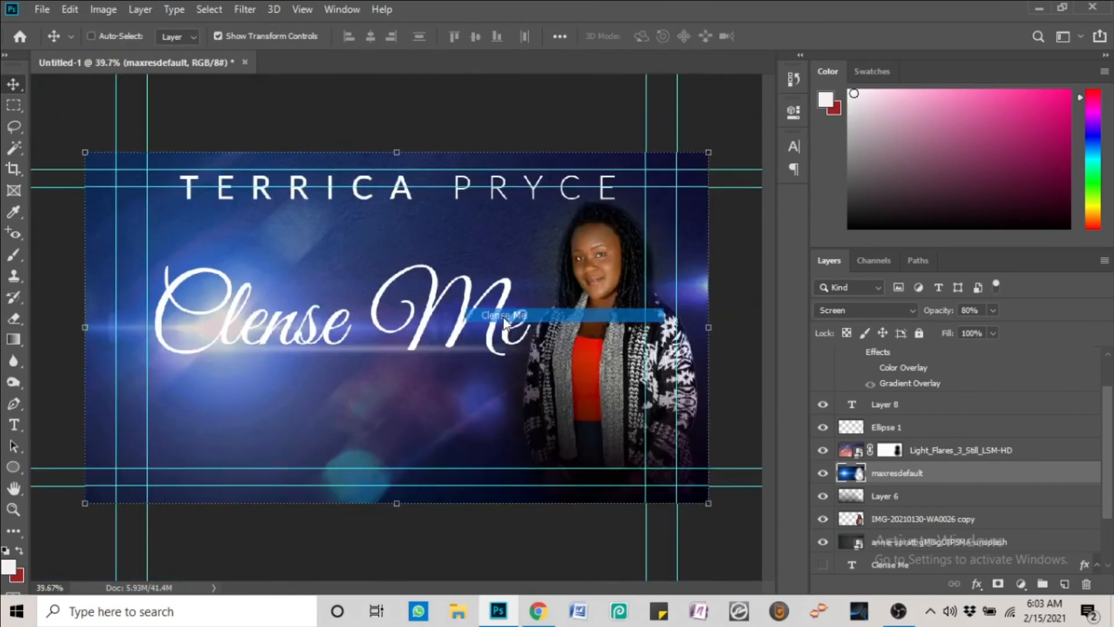
right_click(956, 362)
left_click(823, 24)
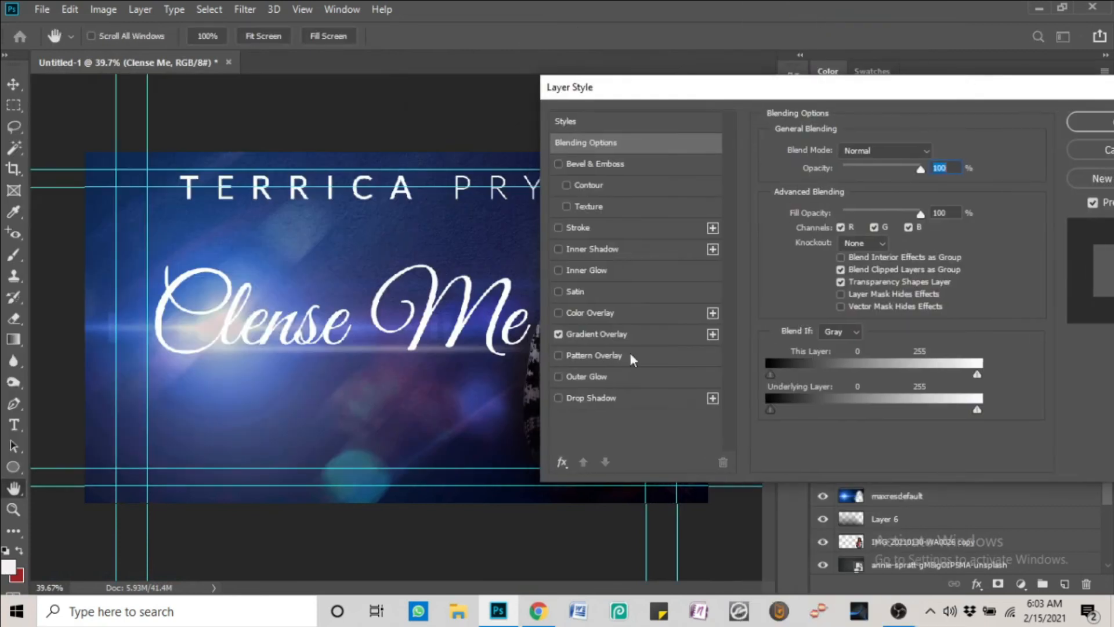
left_click(559, 398)
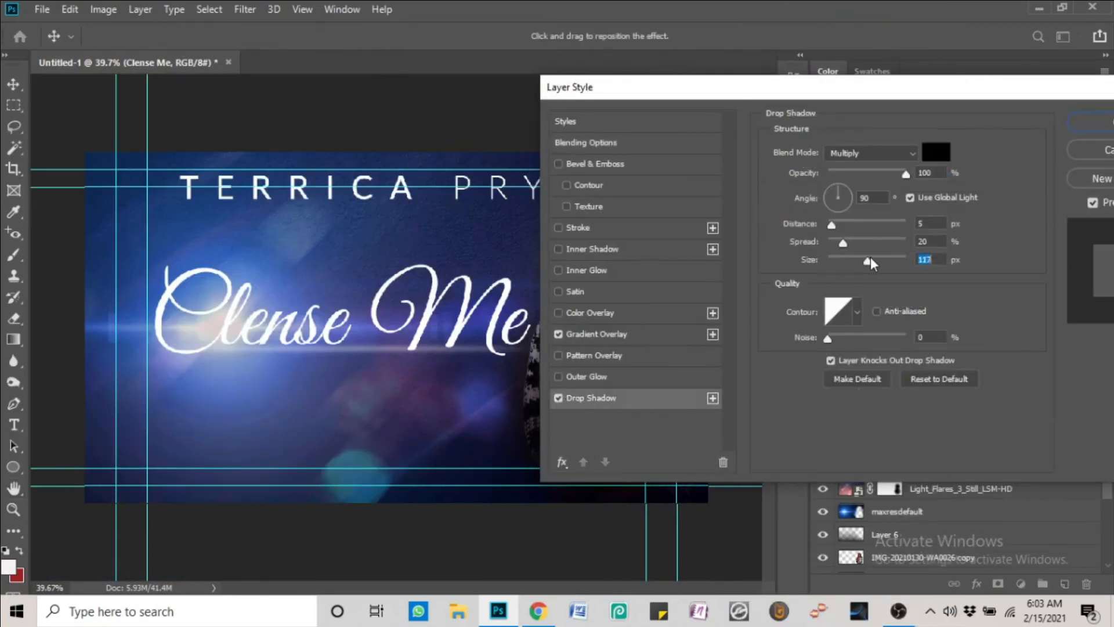
left_click(1088, 146)
Hide the title's Gradient Overlay and add a Drop Shadow at about 16% opacity
scroll(908, 376, "up", 1)
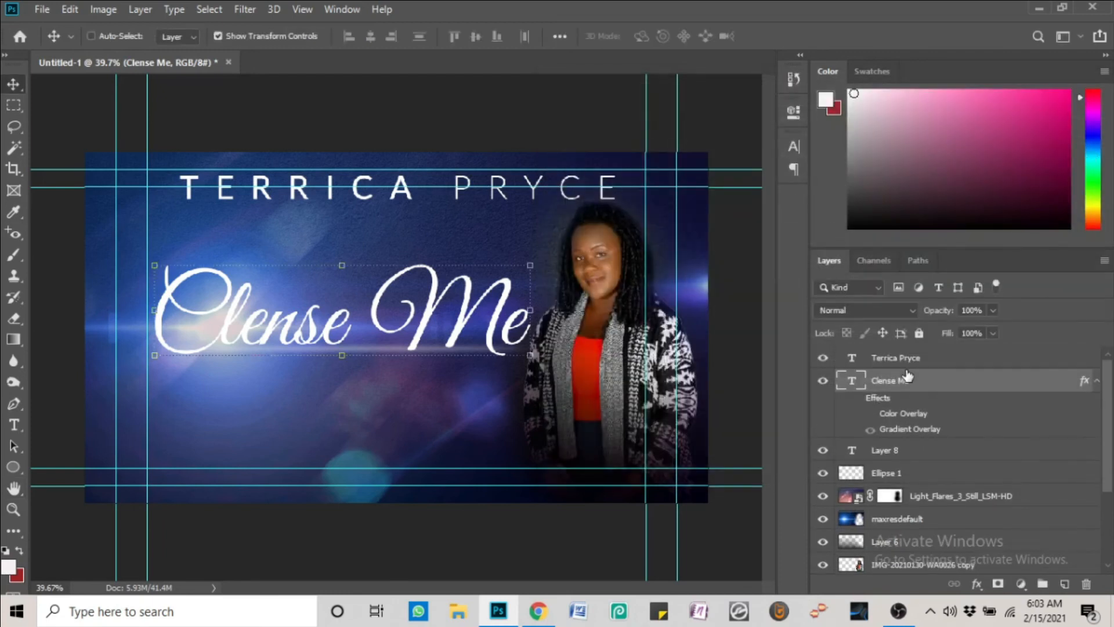
left_click(856, 400)
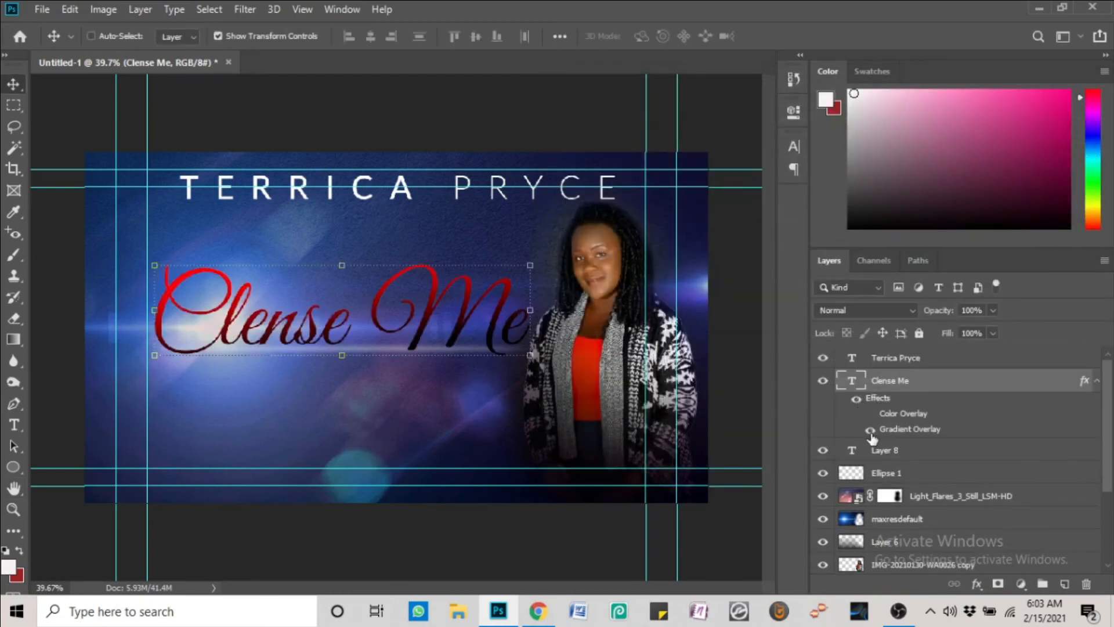
left_click(870, 431)
double_click(880, 401)
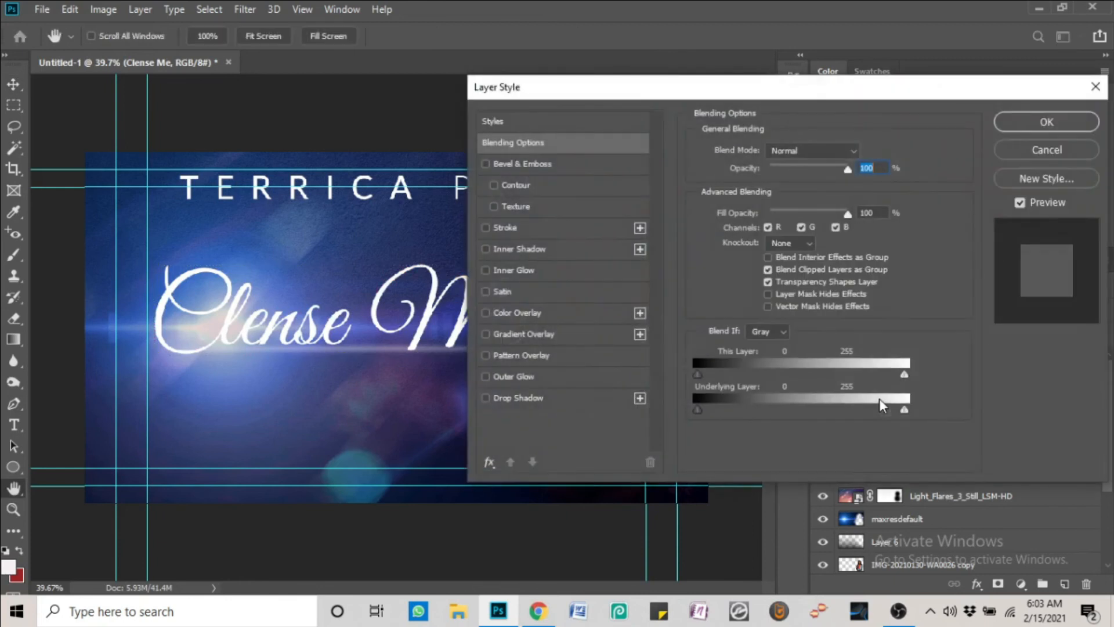
left_click(487, 400)
left_click_drag(831, 171, 770, 174)
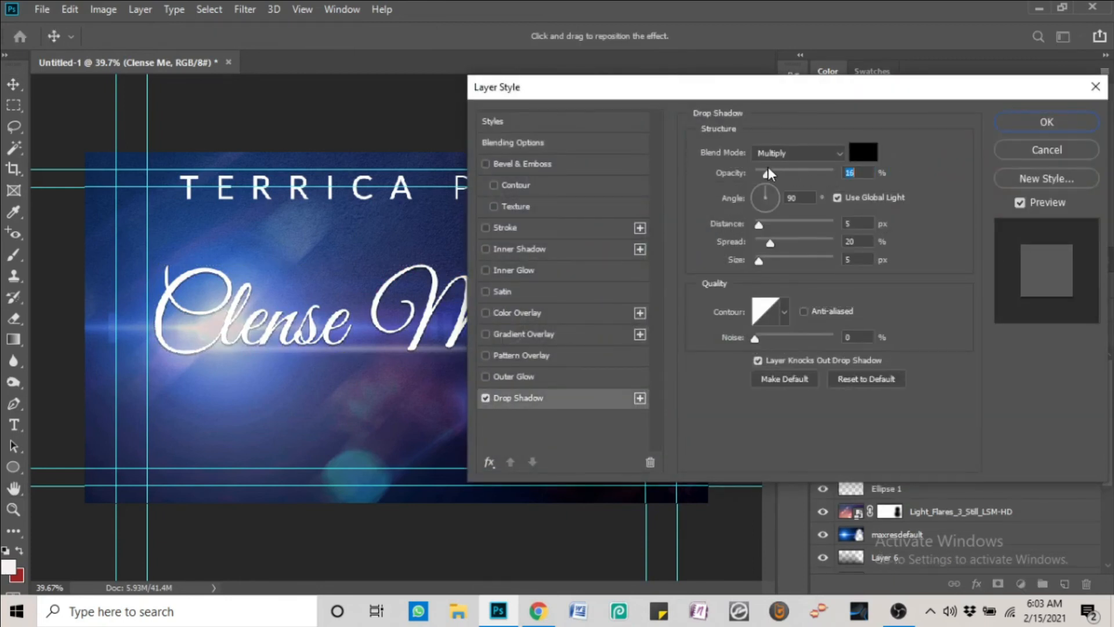
left_click(1047, 122)
scroll(256, 330, "up", 2)
right_click(255, 330)
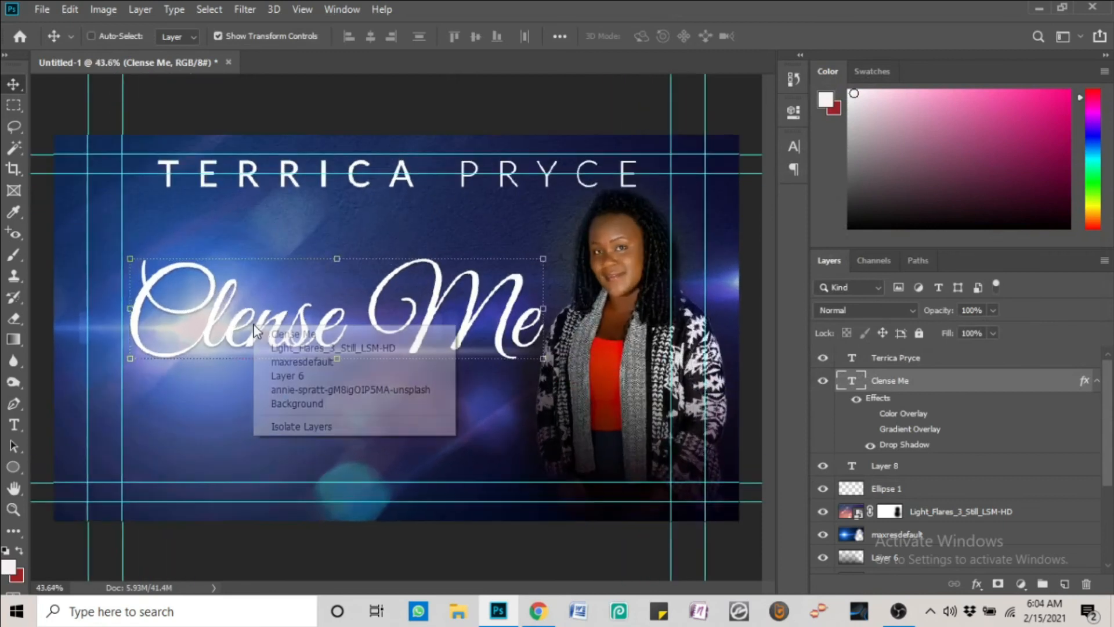
left_click(273, 337)
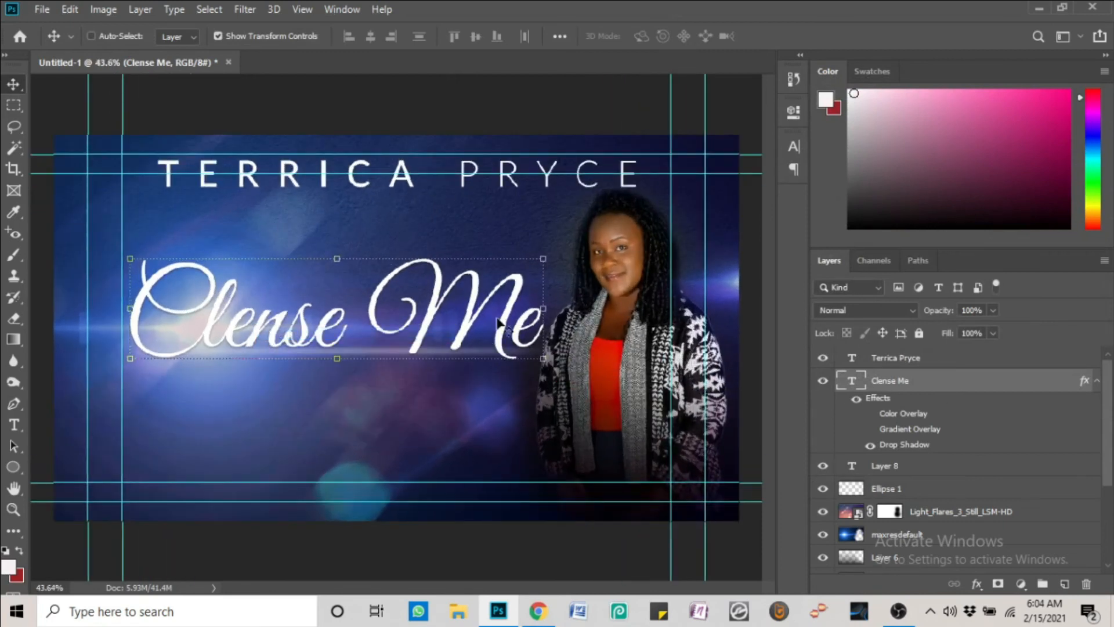
Scale the Clense Me title up to about 109% and nudge it slightly
key("ctrl+t")
left_click_drag(130, 259, 80, 233)
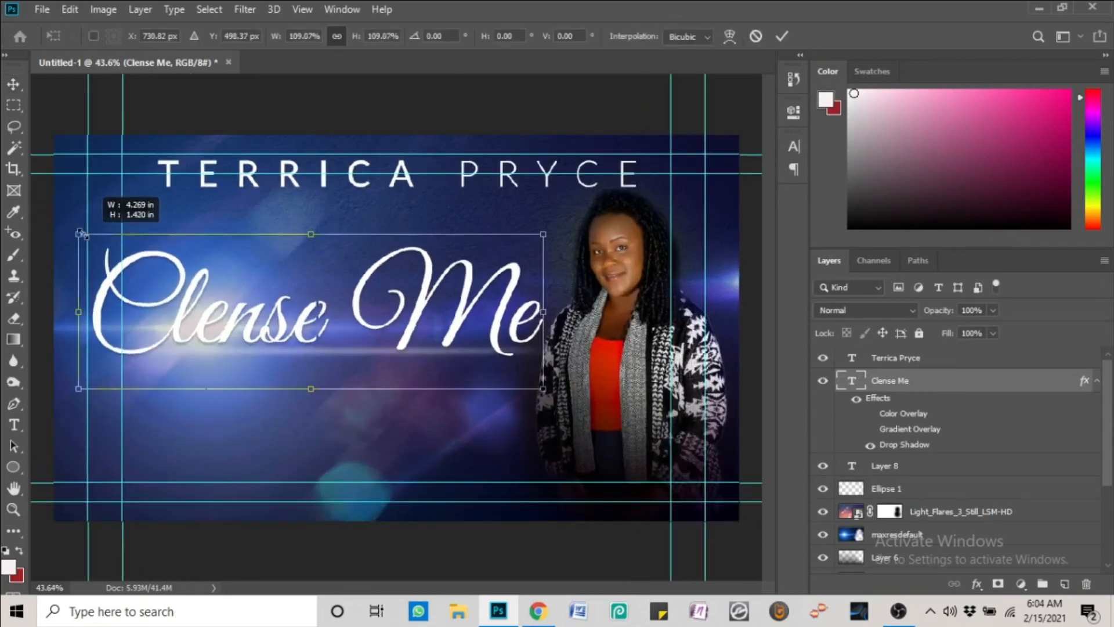
key("Return")
mouse_move(459, 325)
left_mouse_down()
mouse_move(479, 328)
mouse_move(458, 328)
left_mouse_up()
Hide the Ellipse 1 layer and reselect the light flare layer, undoing an accidental duplicate
right_click(445, 418)
left_click(480, 428)
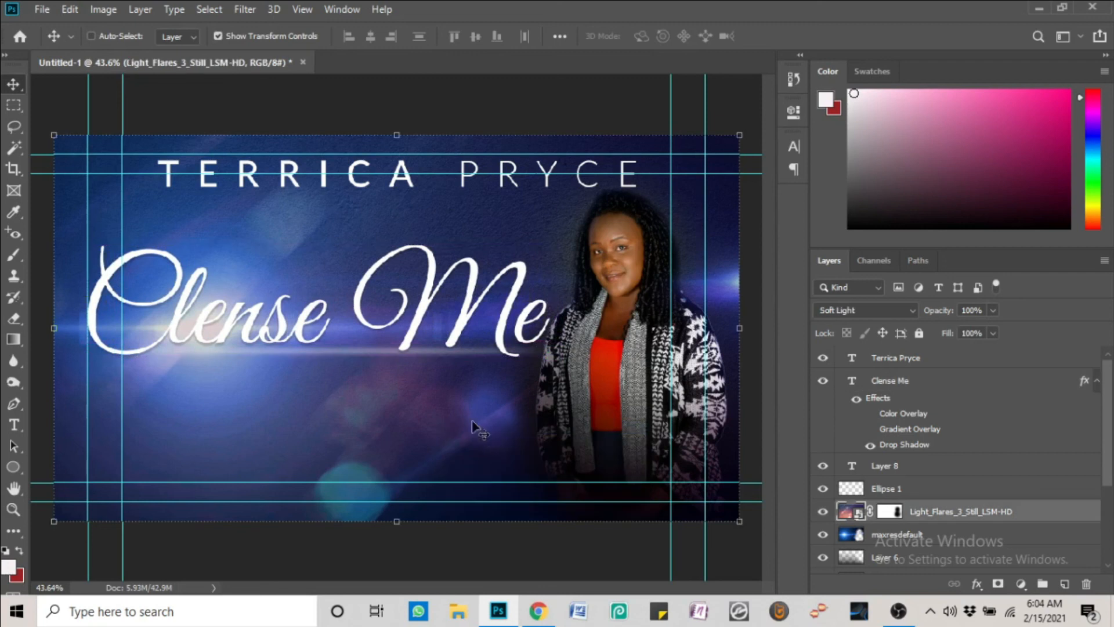
right_click(428, 363)
left_click(446, 376)
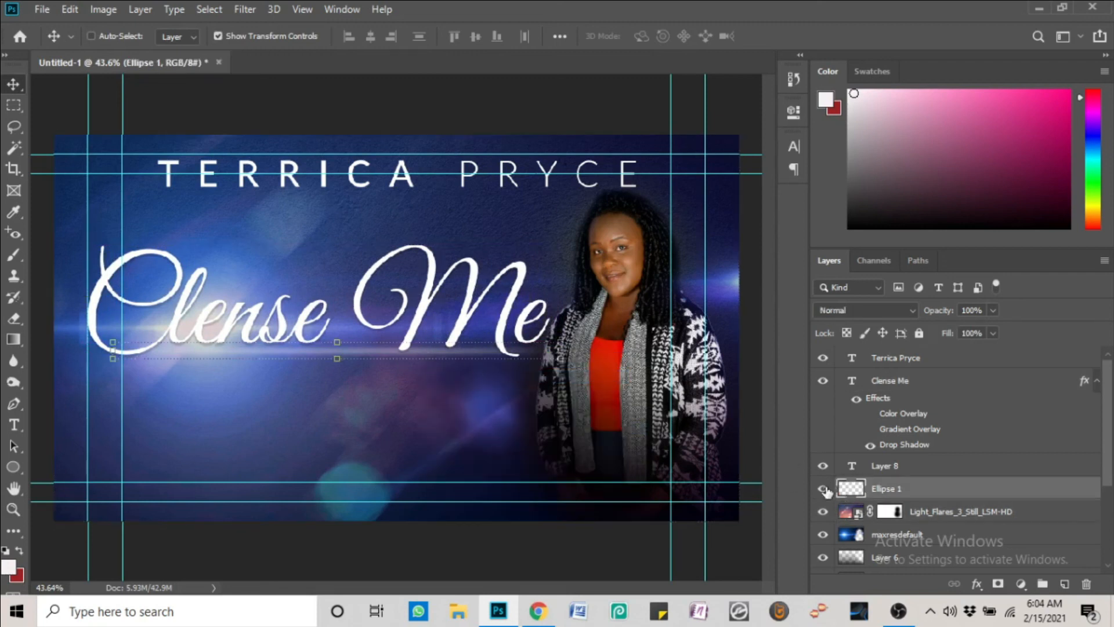
left_click(823, 488)
right_click(211, 328)
left_click(247, 347)
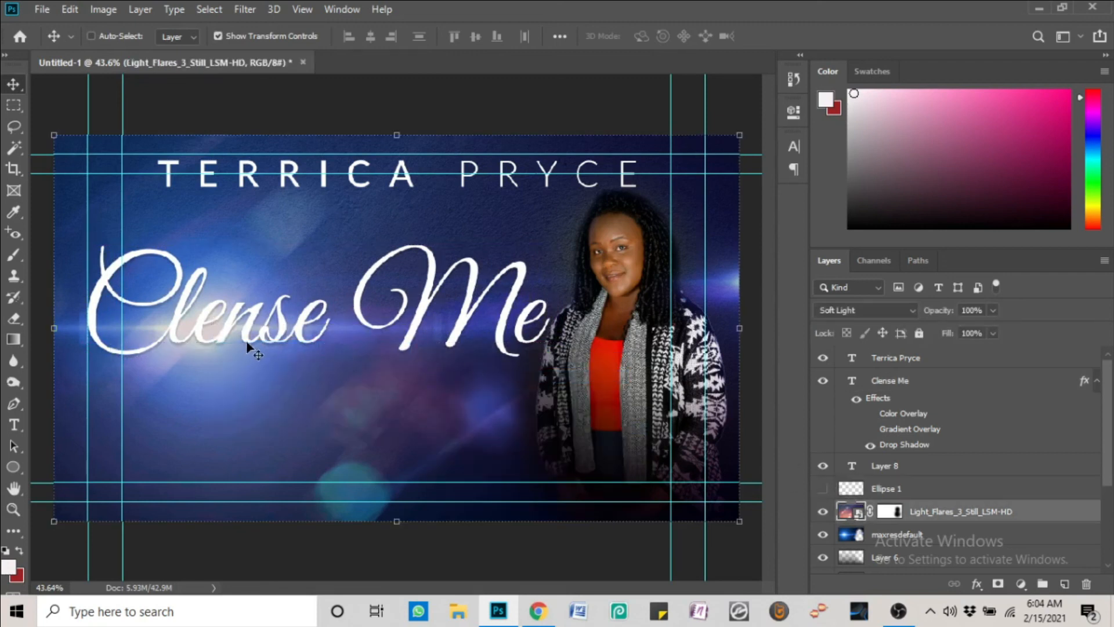
left_click_drag(248, 347, 263, 376)
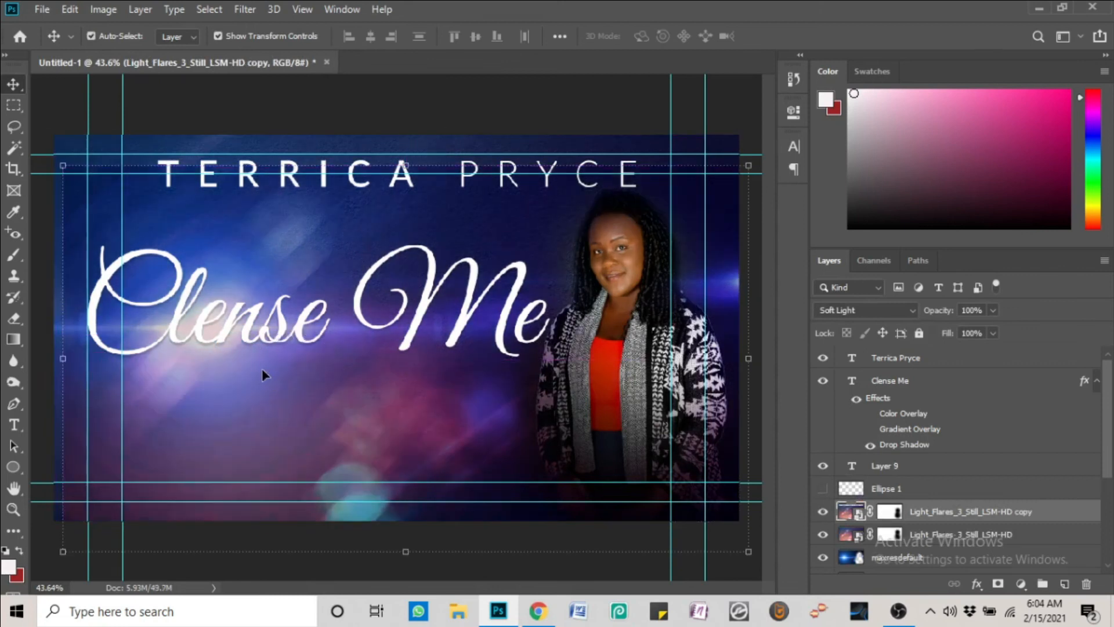
key("ctrl+z")
key("ctrl+z")
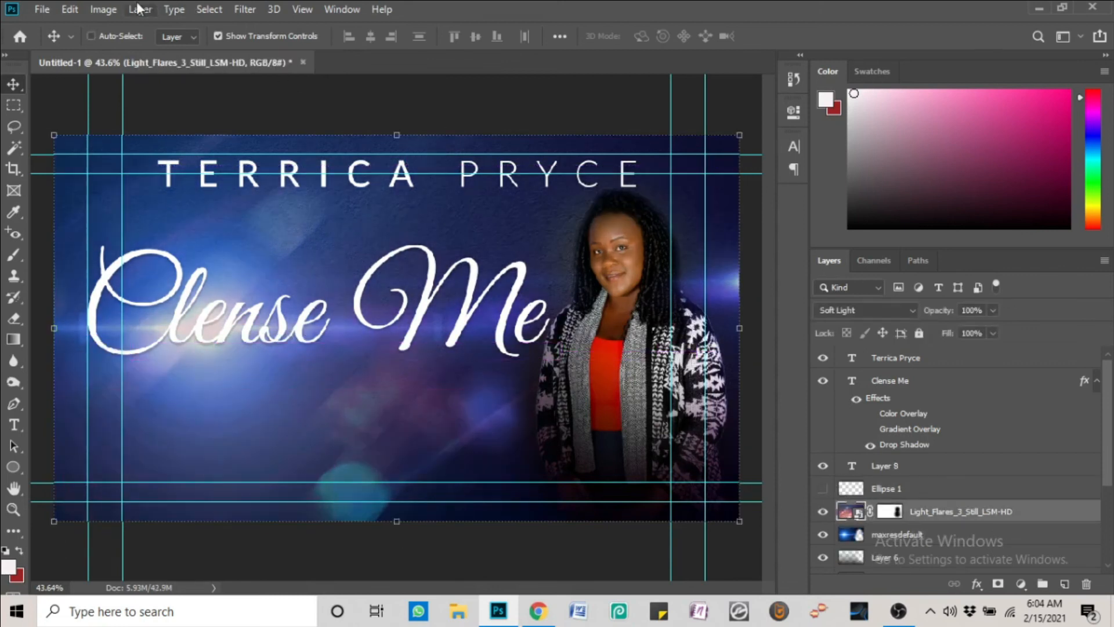
Apply Levels with input levels 29 and 240 to the Light_Flares_3_Still_LSM-HD layer
left_click(104, 10)
mouse_move(142, 50)
left_click(285, 64)
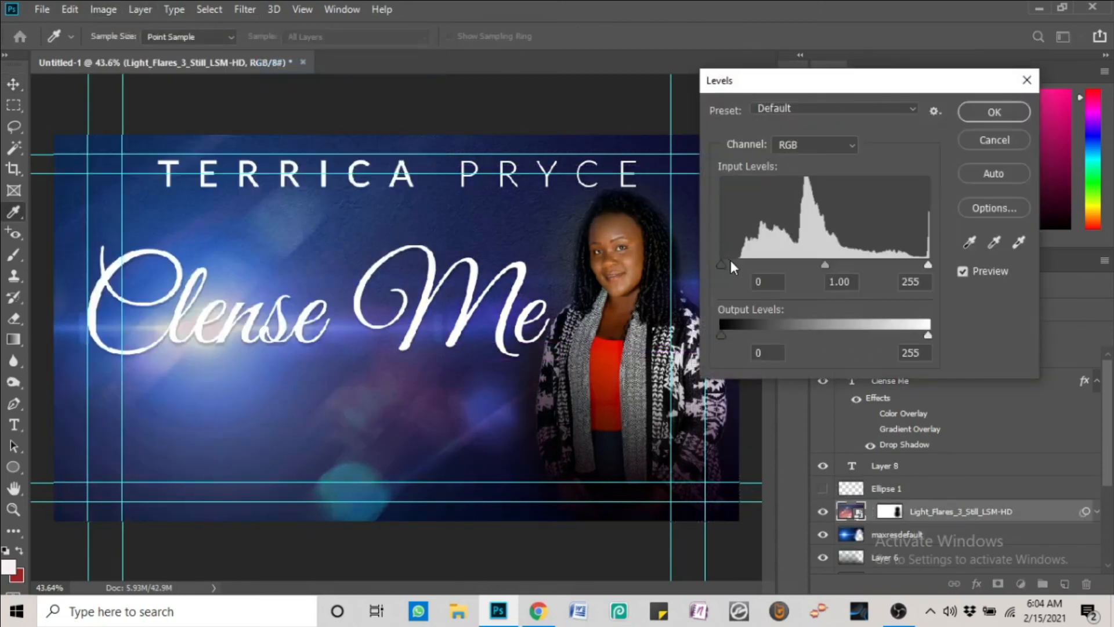
left_click_drag(731, 266, 746, 266)
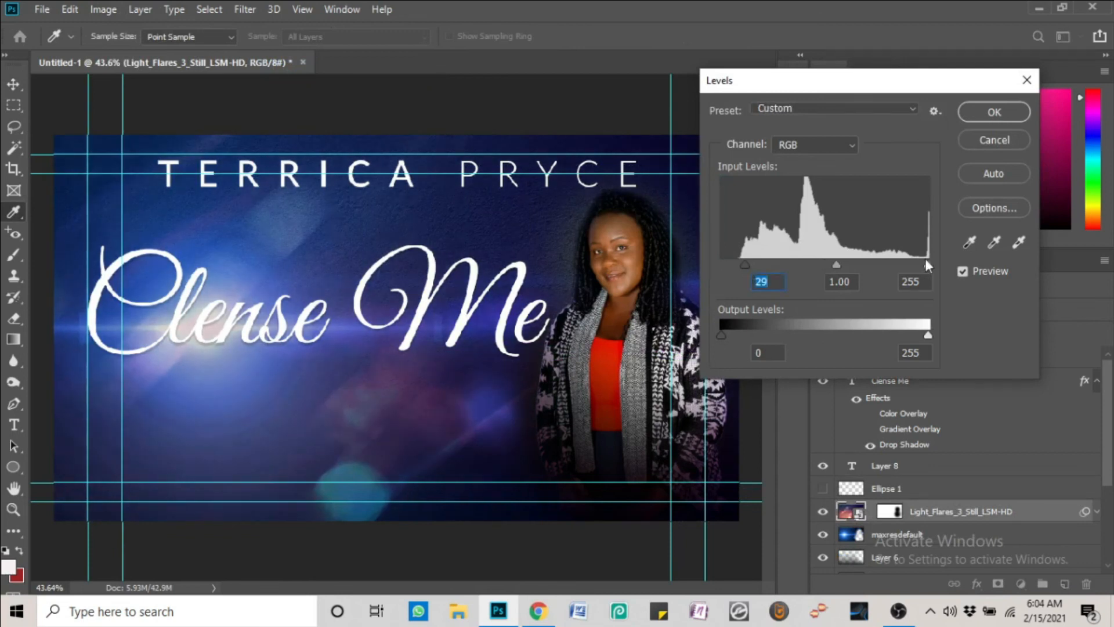
mouse_move(926, 265)
left_mouse_down()
mouse_move(907, 266)
mouse_move(917, 267)
left_mouse_up()
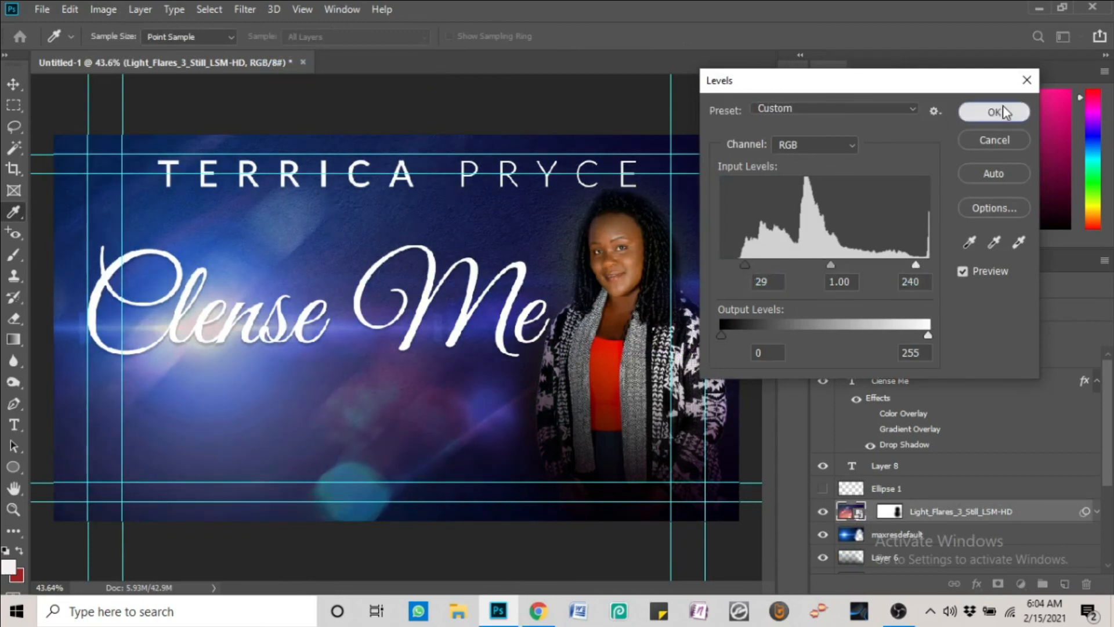
left_click(994, 112)
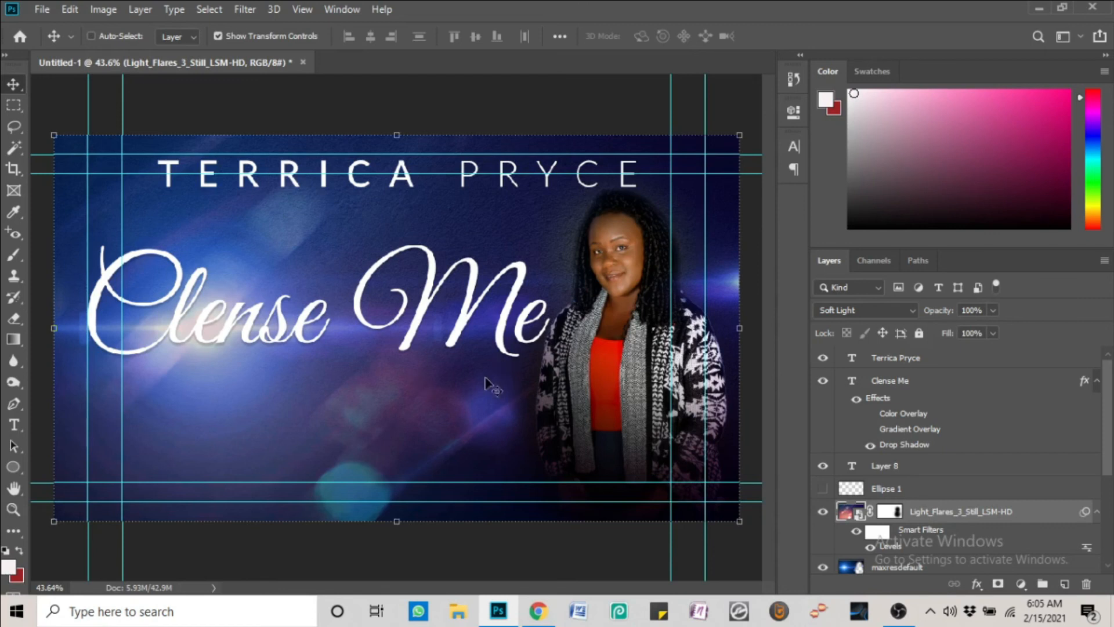
scroll(958, 510, "down", 3)
Alt-drag a copy of the maxresdefault glow, shift it slightly, and erase its lower-left part
left_click(936, 503)
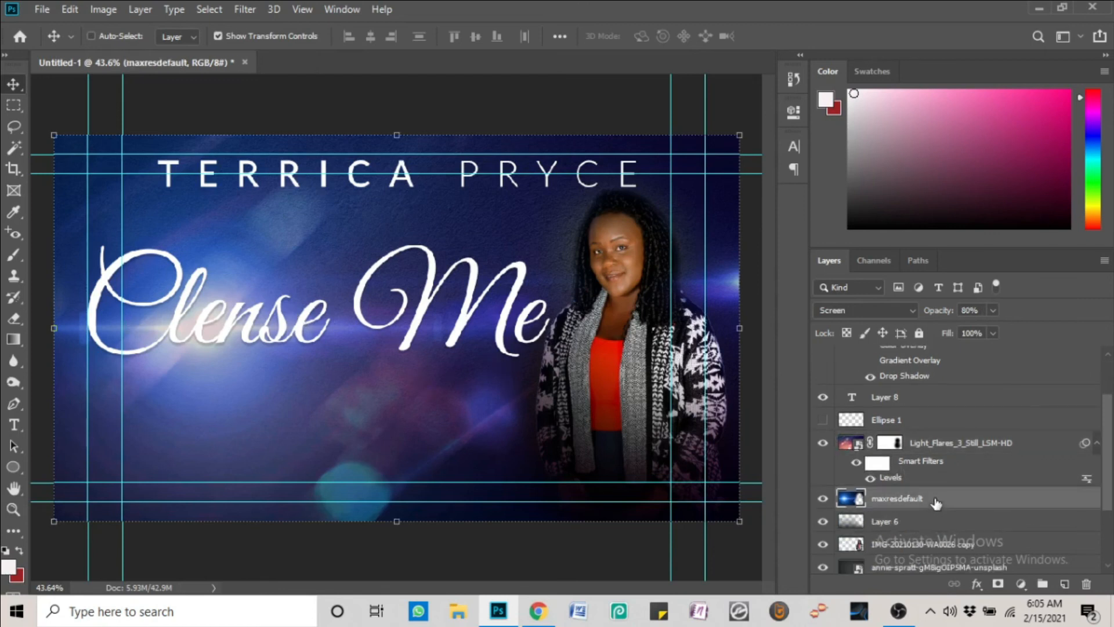
mouse_move(298, 417)
left_mouse_down()
mouse_move(311, 366)
mouse_move(306, 397)
left_mouse_up()
left_click_drag(105, 197, 100, 207)
key("e")
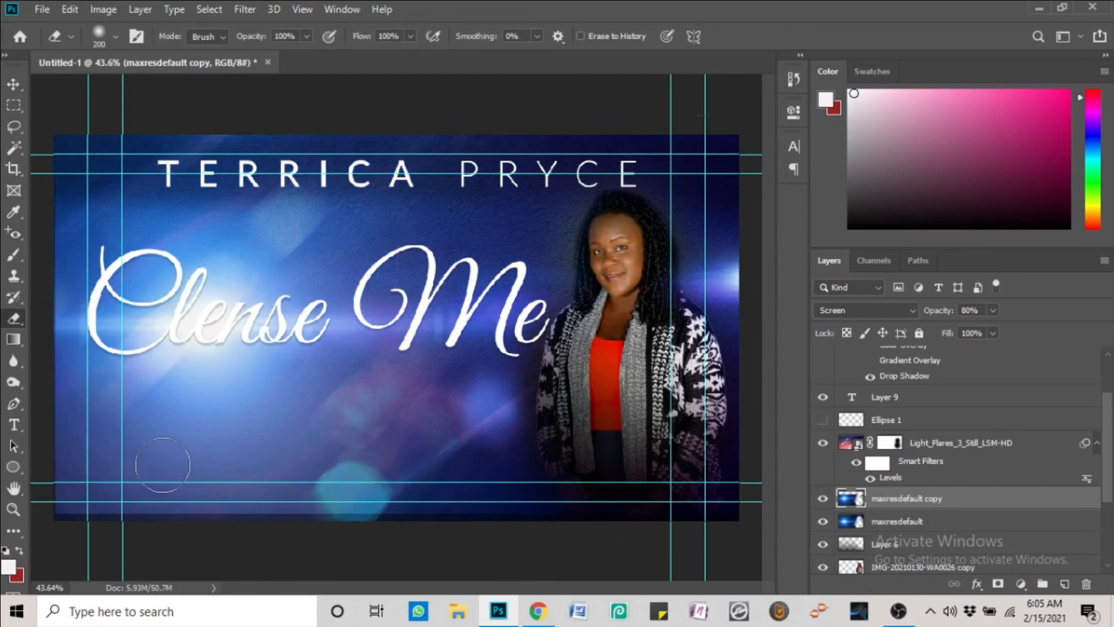
mouse_move(162, 461)
left_mouse_down()
mouse_move(226, 441)
mouse_move(69, 480)
mouse_move(820, 521)
mouse_move(172, 434)
left_mouse_up()
key("]")
key("]")
key("]")
key("]")
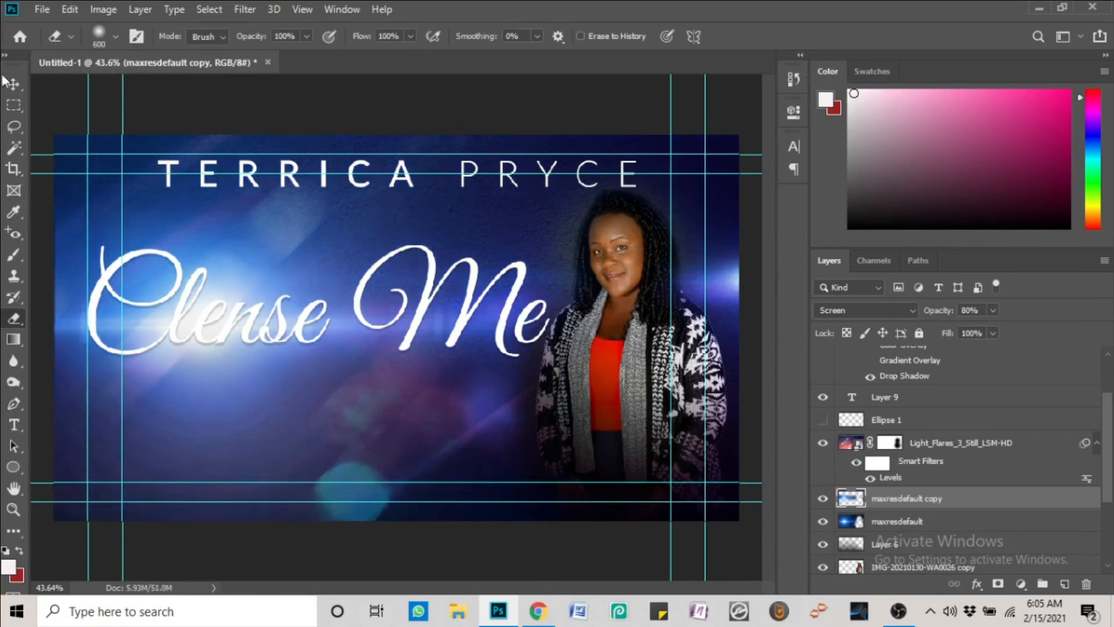
Reposition the glow copy and erase its haze from the lower canvas and over the woman with a 600 px eraser
key("v")
mouse_move(293, 302)
left_mouse_down()
mouse_move(315, 394)
mouse_move(411, 351)
mouse_move(286, 360)
left_mouse_up()
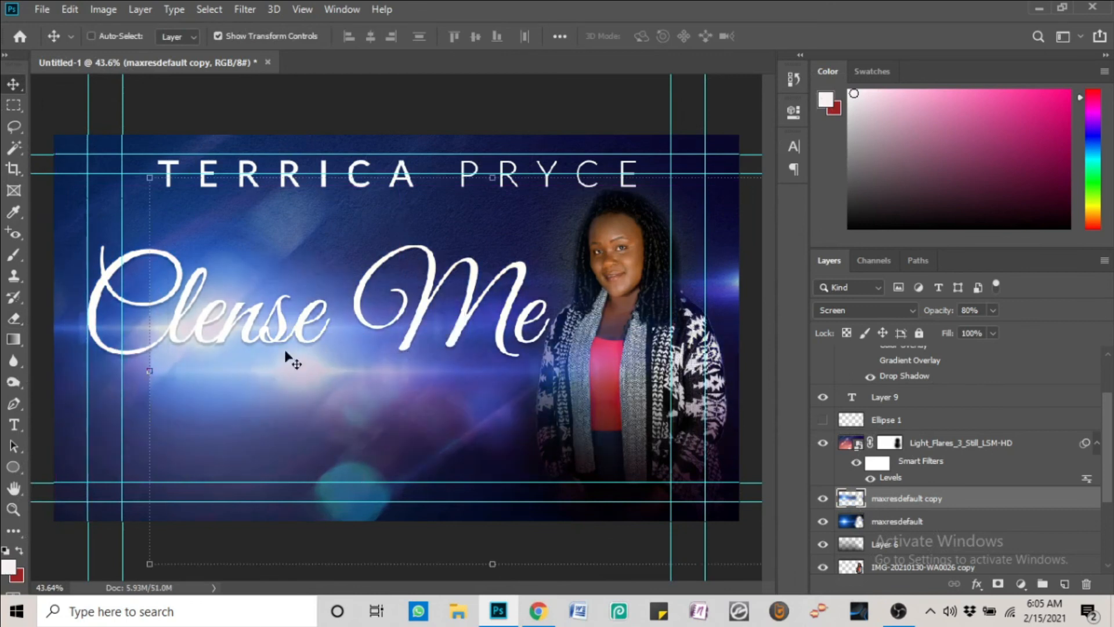
key("e")
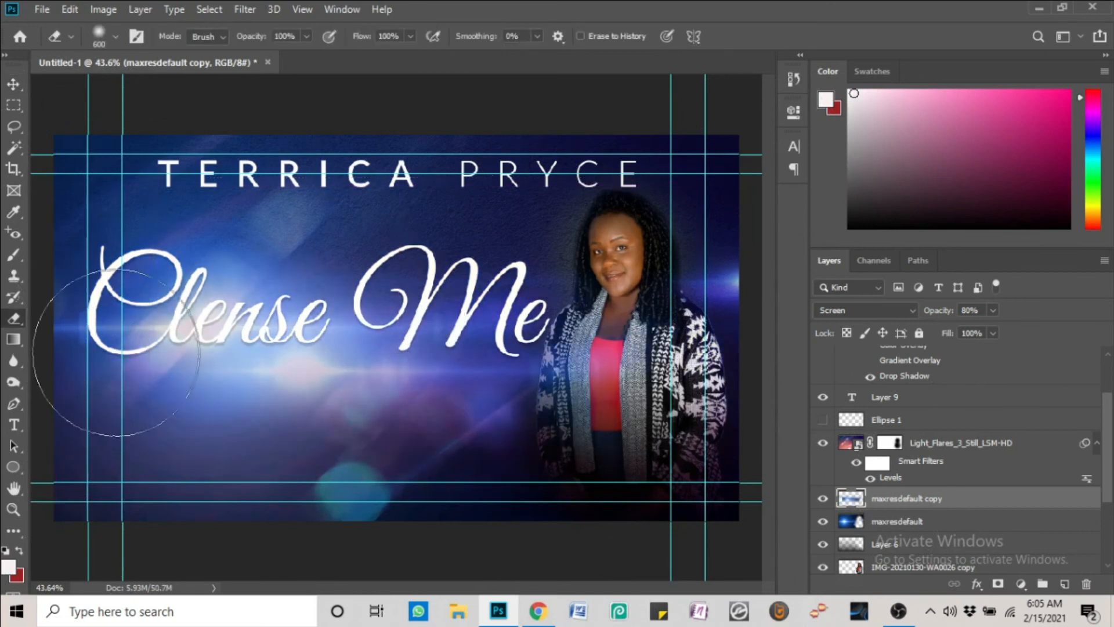
key("v")
left_click_drag(325, 372, 374, 333)
key("e")
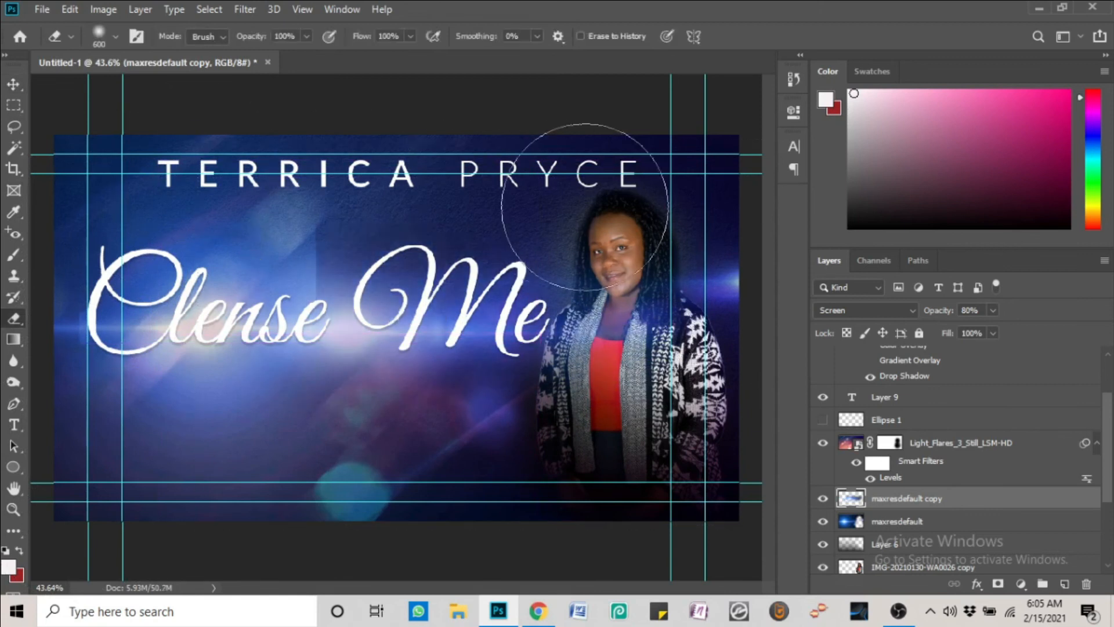
mouse_move(231, 466)
left_mouse_down()
mouse_move(623, 547)
mouse_move(44, 306)
mouse_move(775, 437)
left_mouse_up()
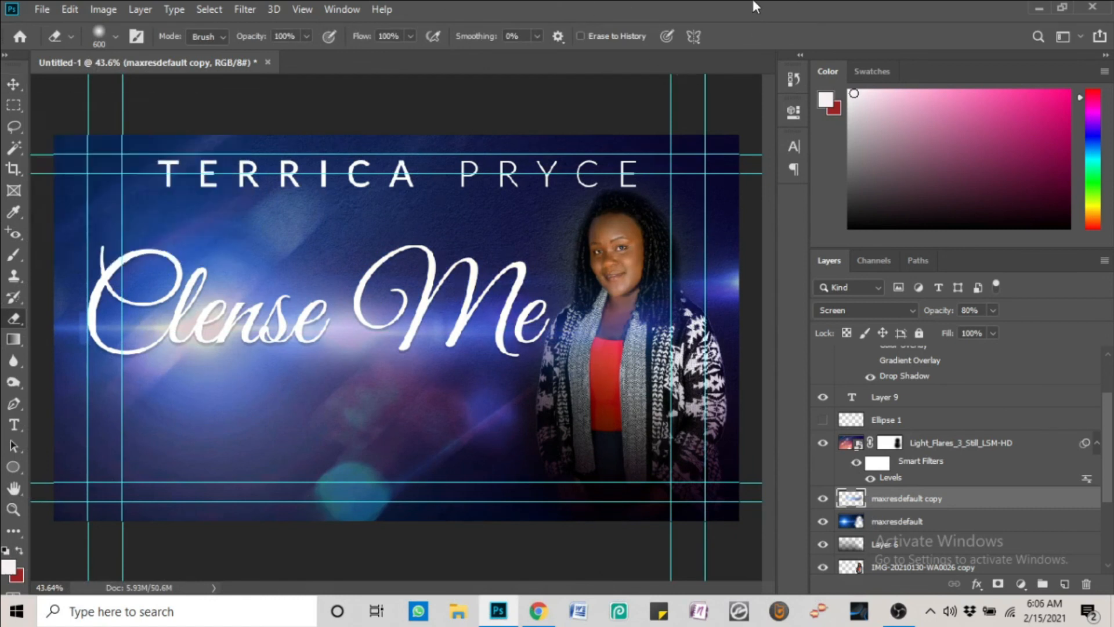
mouse_move(635, 355)
left_mouse_down()
mouse_move(626, 320)
mouse_move(654, 412)
mouse_move(669, 367)
left_mouse_up()
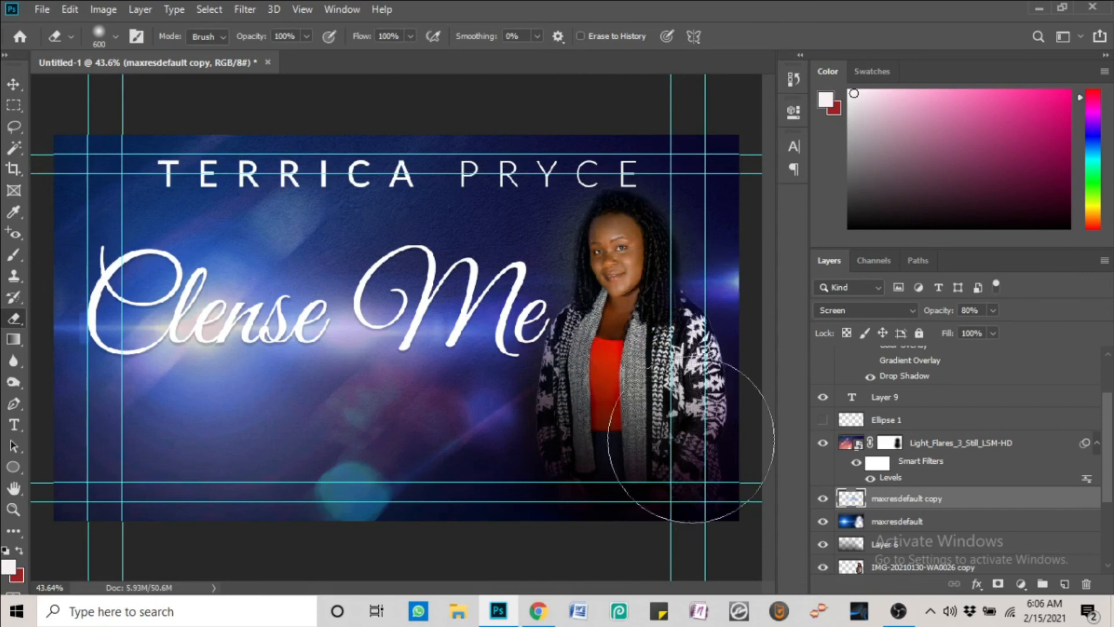
left_click(14, 84)
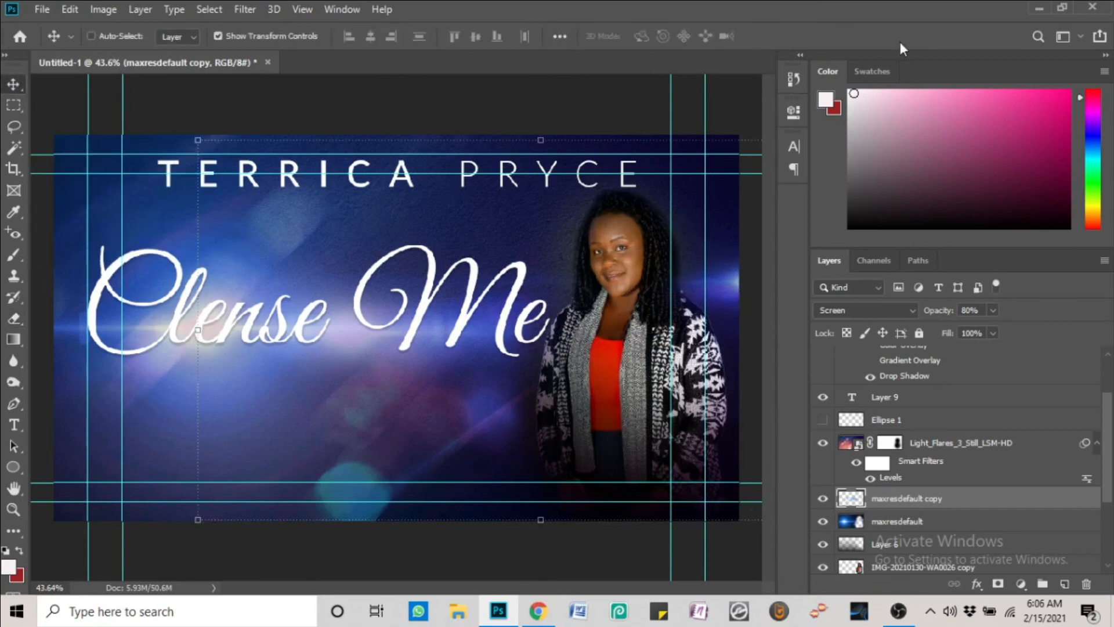
Fix the title typo by inserting the missing 'a' to read 'Cleanse Me'
left_click(14, 425)
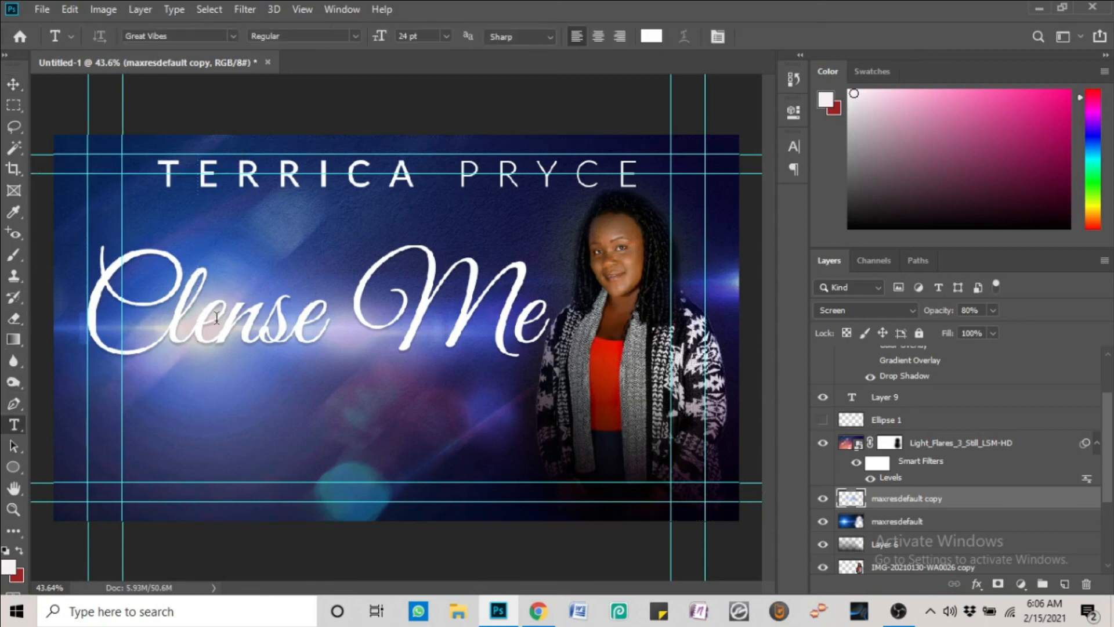
left_click(221, 325)
type("a")
left_click(14, 84)
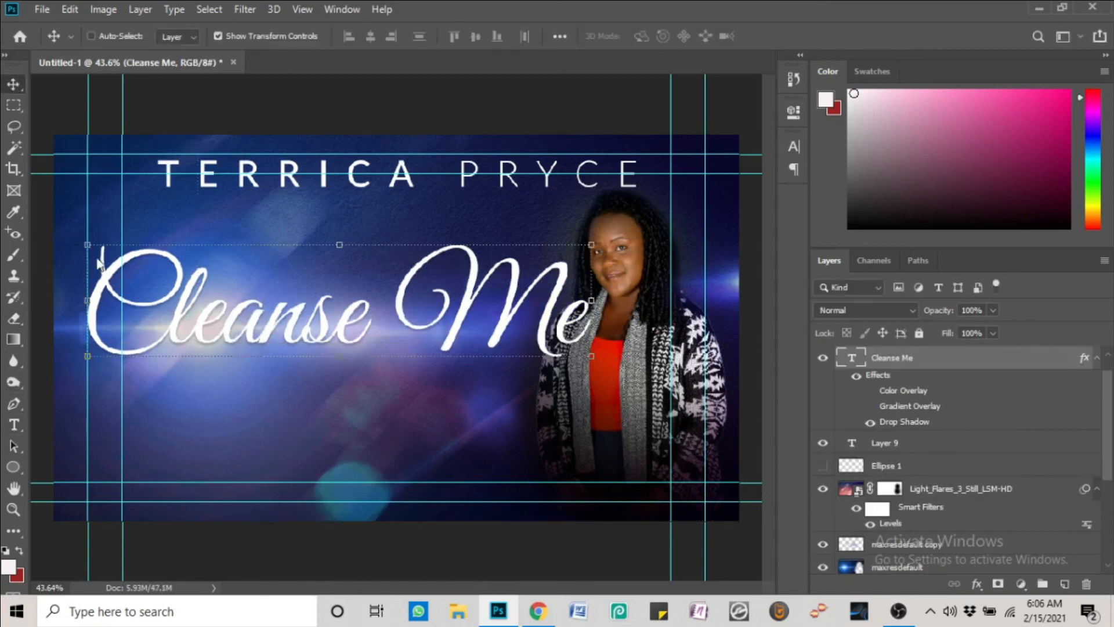
Scale the Cleanse Me title down slightly and raise it a little
left_click_drag(586, 244, 573, 246)
left_click_drag(334, 283, 367, 285)
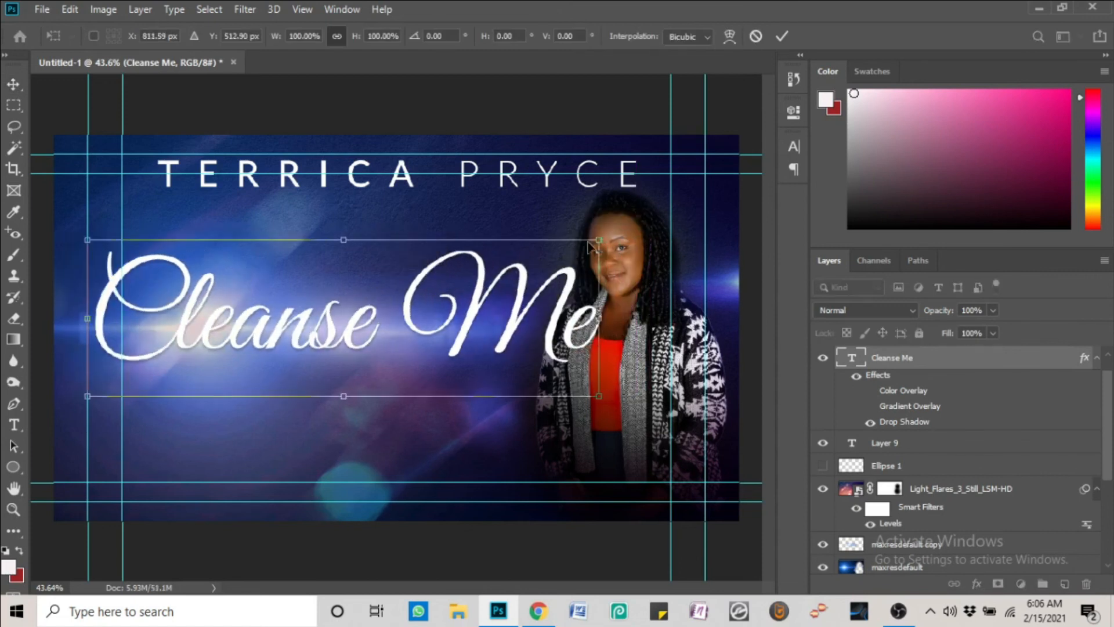
left_click_drag(599, 240, 572, 249)
key("Return")
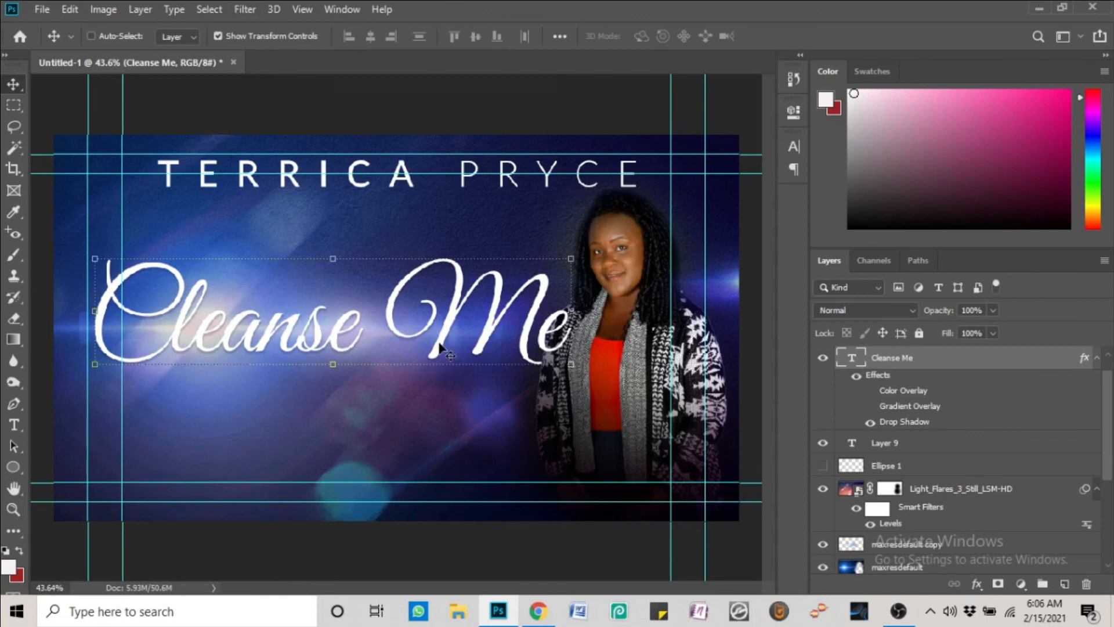
left_click_drag(447, 350, 448, 344)
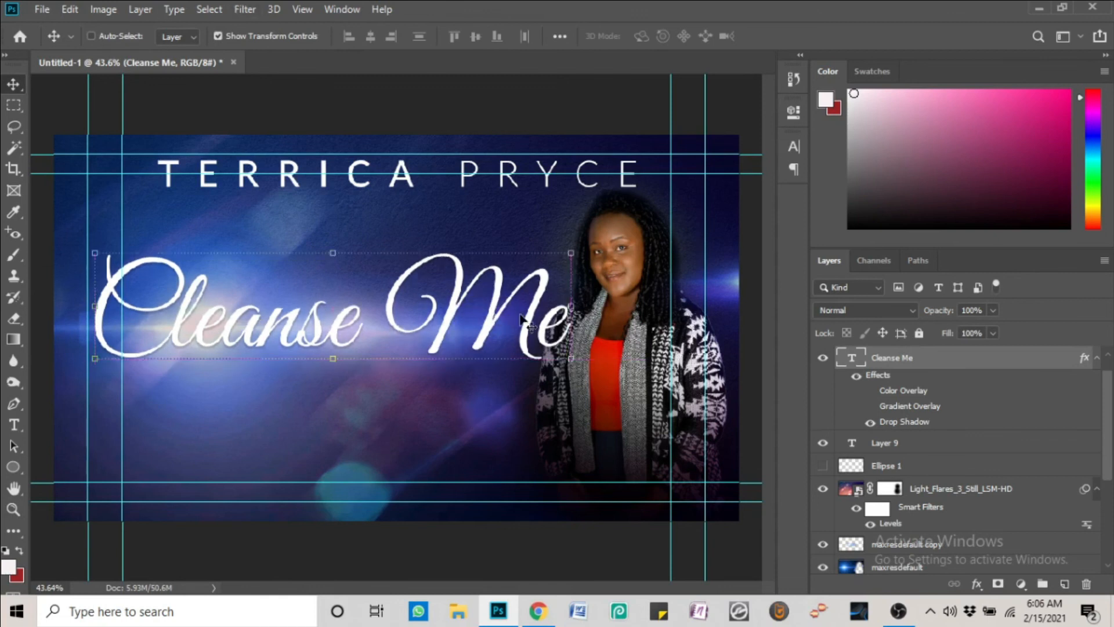
Select the maxresdefault copy glow layer and nudge it sideways across the cover
right_click(367, 333)
left_click(390, 349)
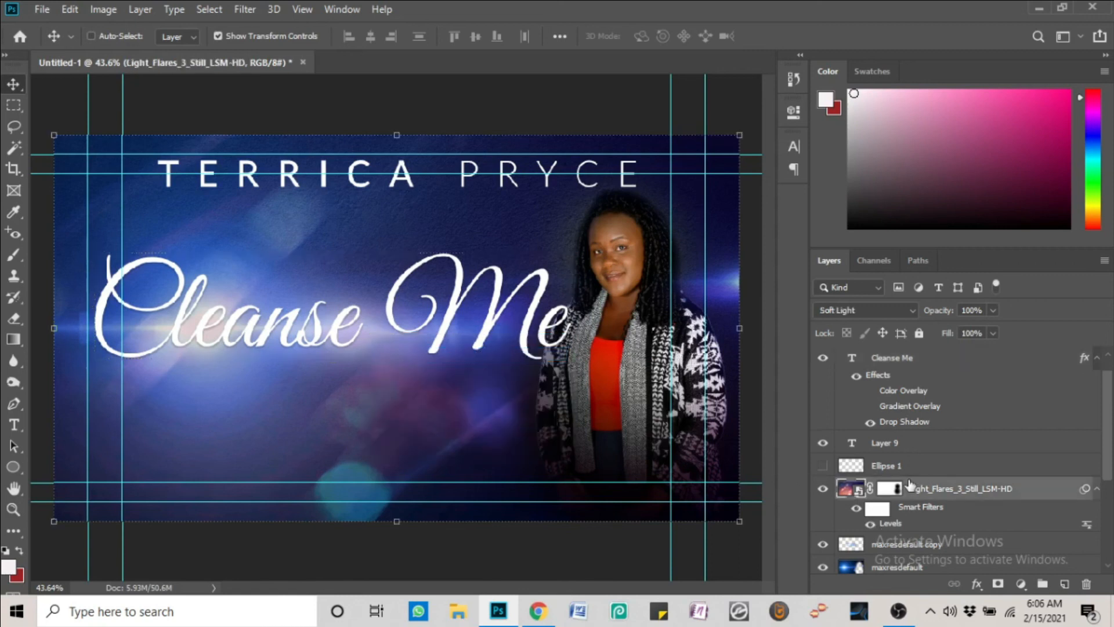
left_click(912, 543)
left_click_drag(407, 346, 458, 339)
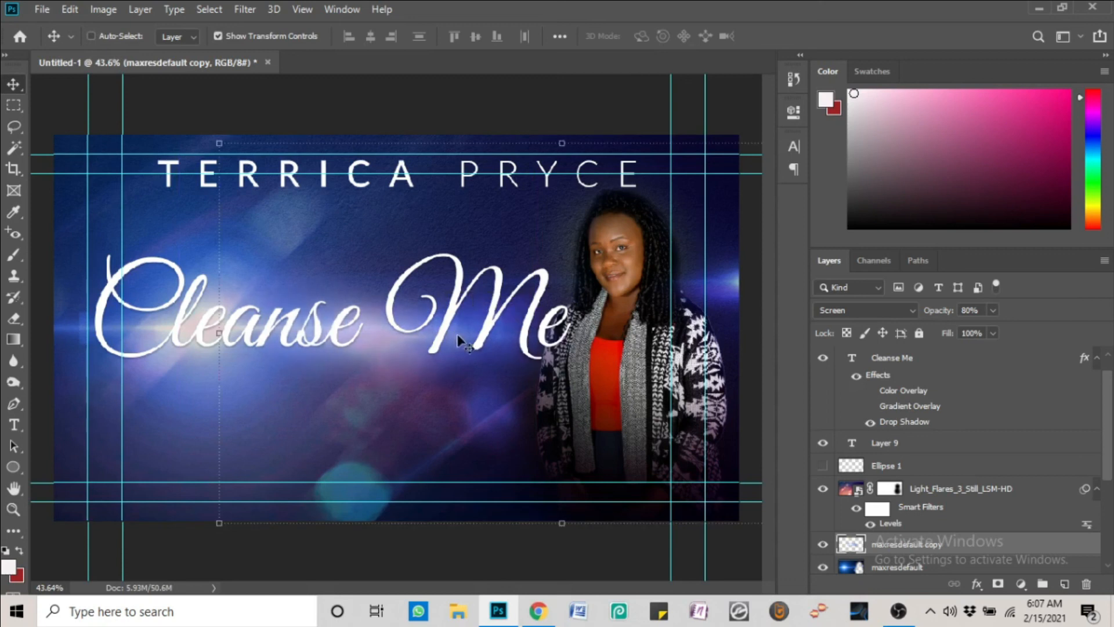
scroll(1061, 489, "down", 2)
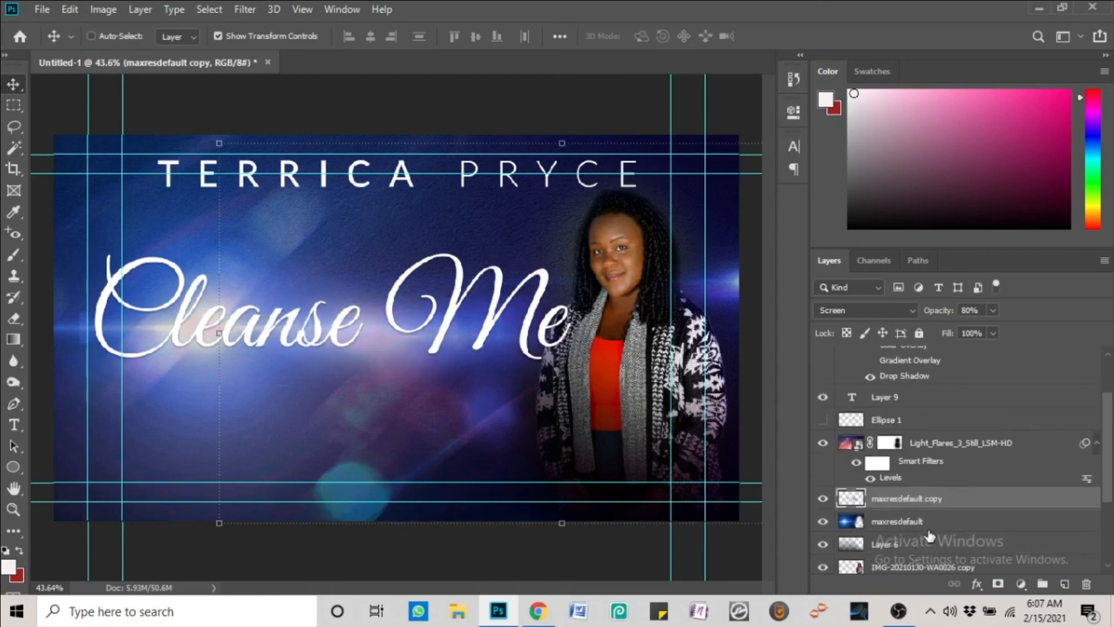
left_click(928, 521)
scroll(591, 436, "down", 1)
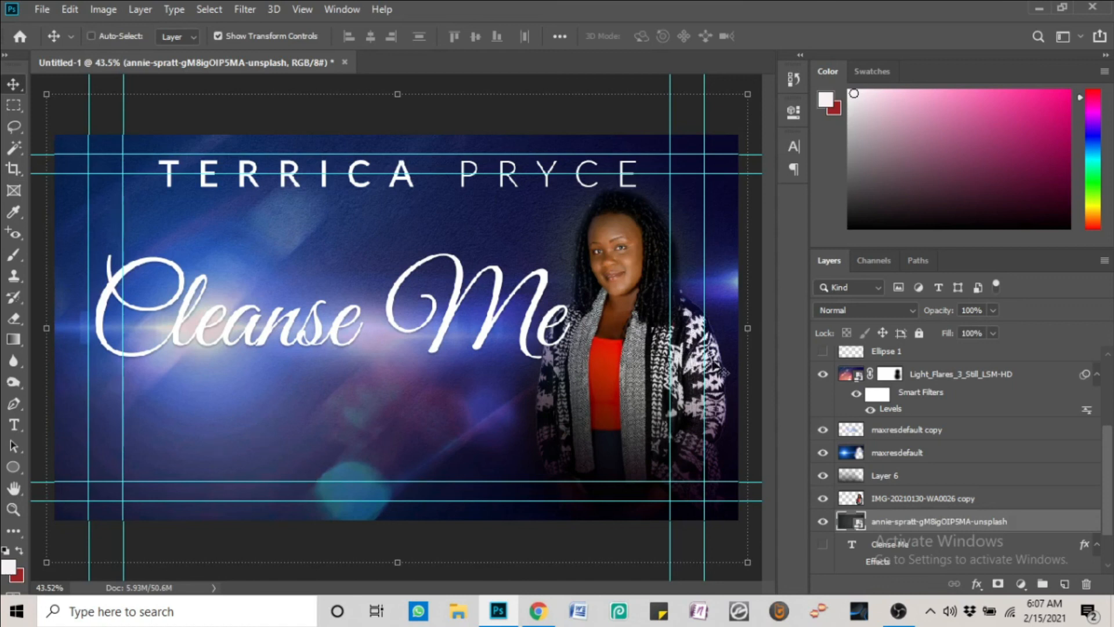
Shift the artist-name heading about 33 px left, then select the Light_Flares_3_Still_LSM-HD layer
right_click(564, 165)
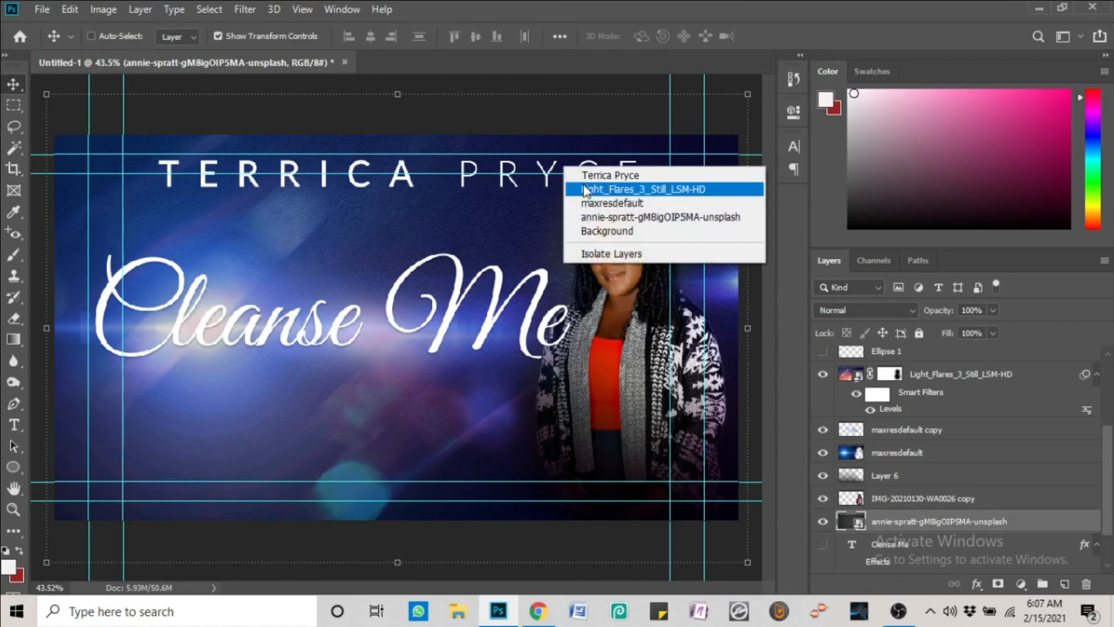
left_click(568, 174)
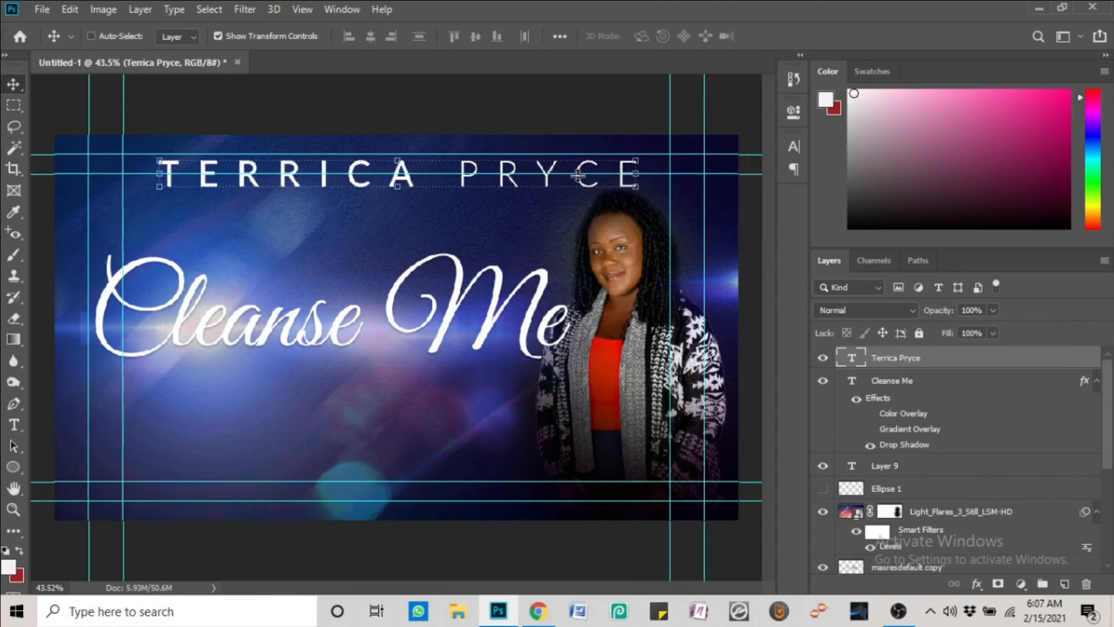
left_click_drag(585, 186, 572, 187)
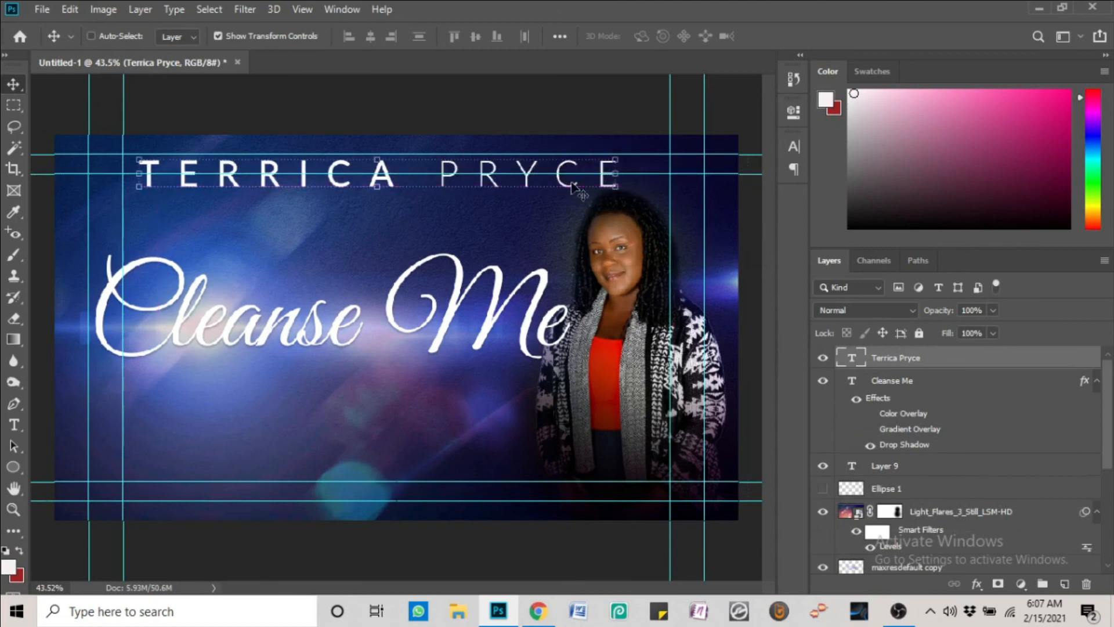
right_click(667, 392)
left_click(682, 400)
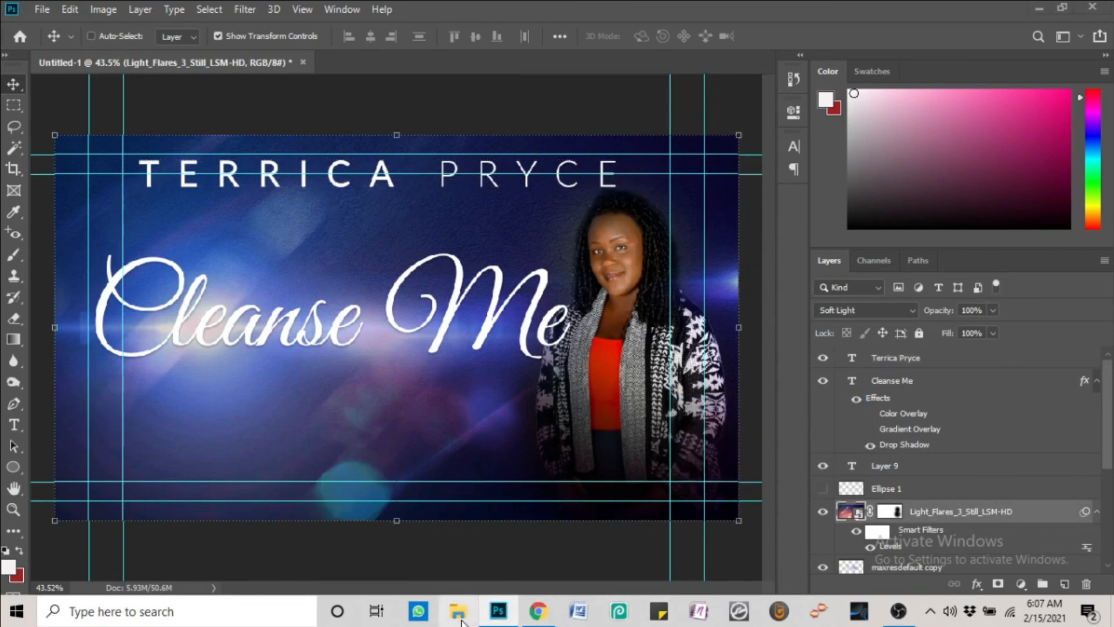
Browse File Explorer to Pictures > PNGs and move its window aside to reveal the cover
left_click(469, 620)
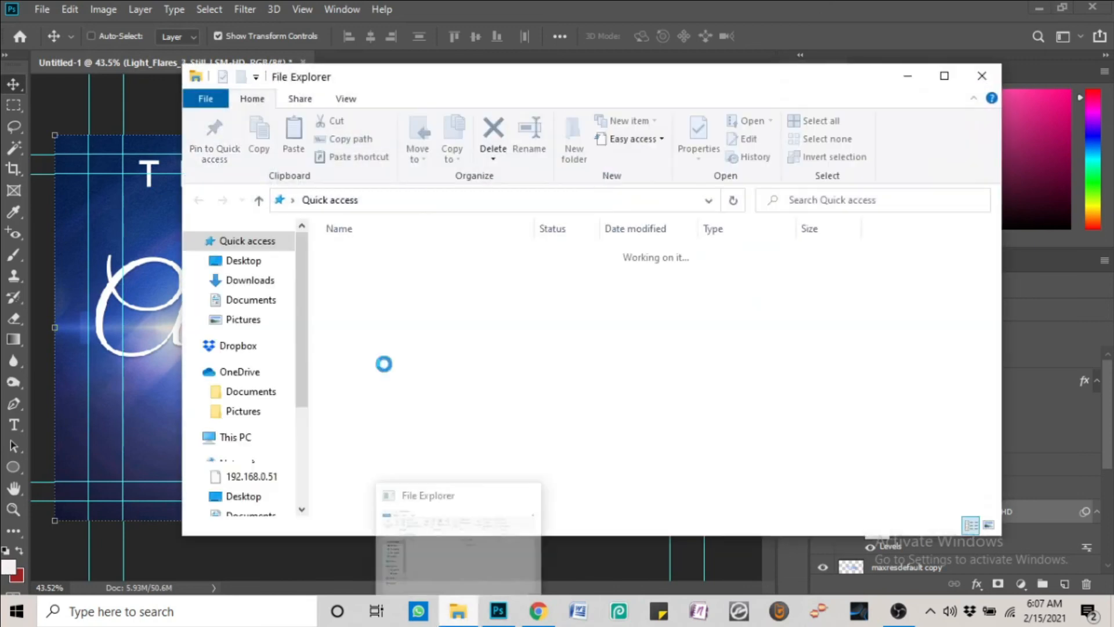
left_click(246, 322)
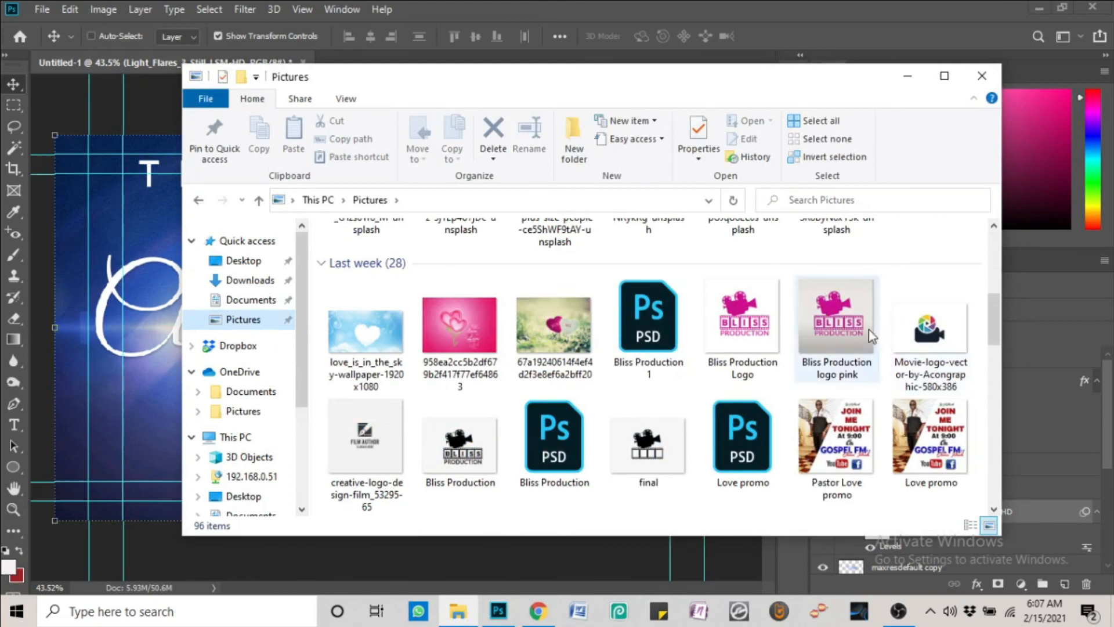
scroll(762, 345, "down", 4)
scroll(763, 346, "down", 10)
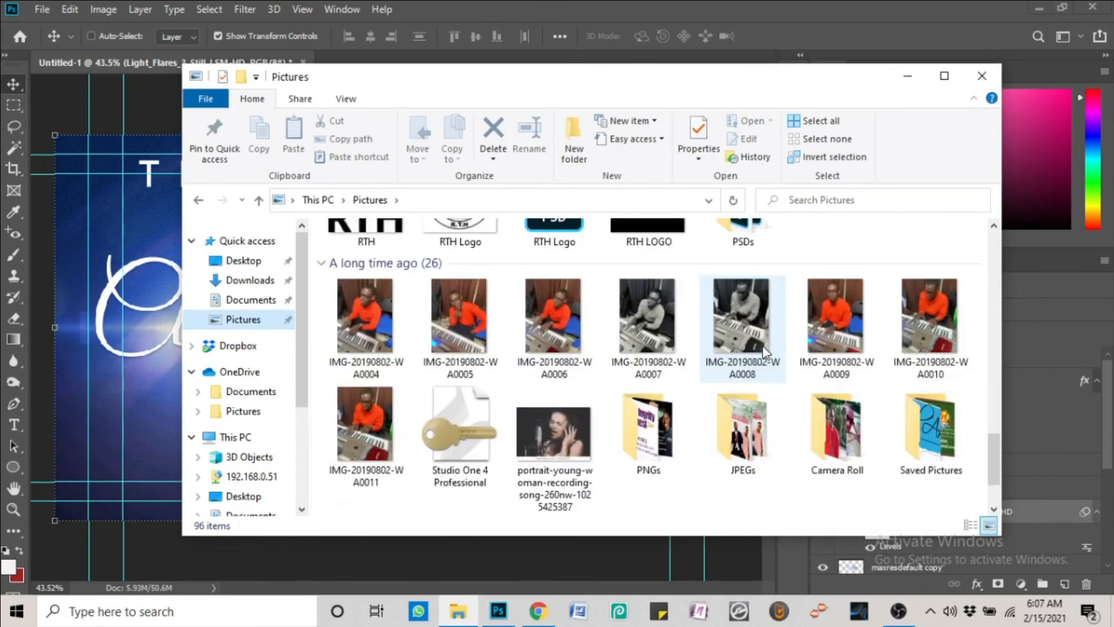
scroll(763, 347, "down", 3)
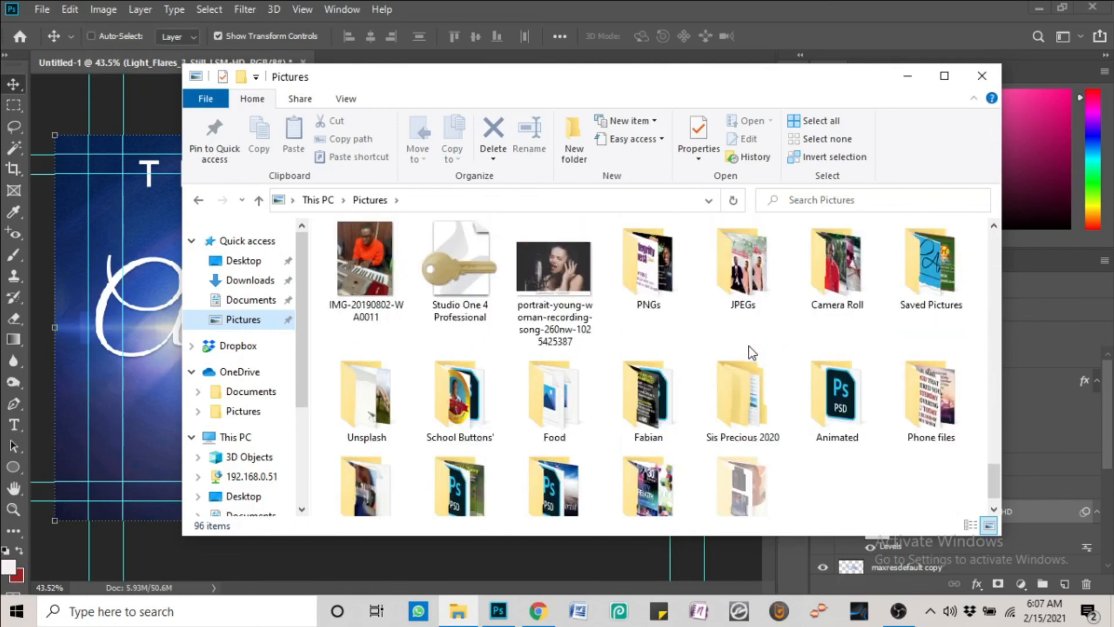
scroll(749, 346, "down", 1)
double_click(677, 241)
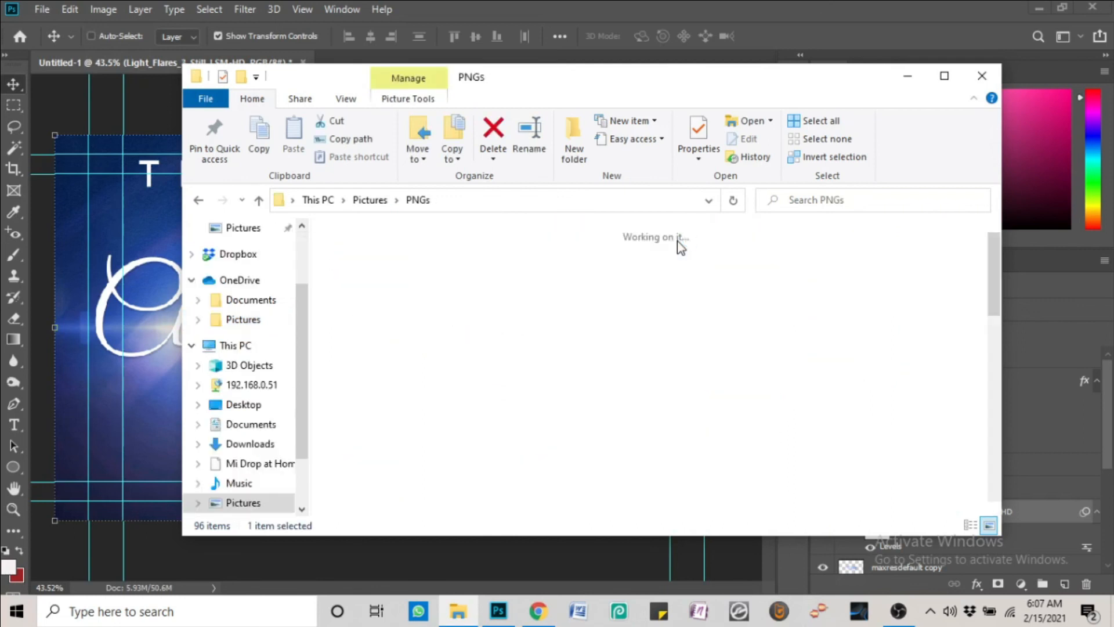
left_click_drag(998, 256, 989, 328)
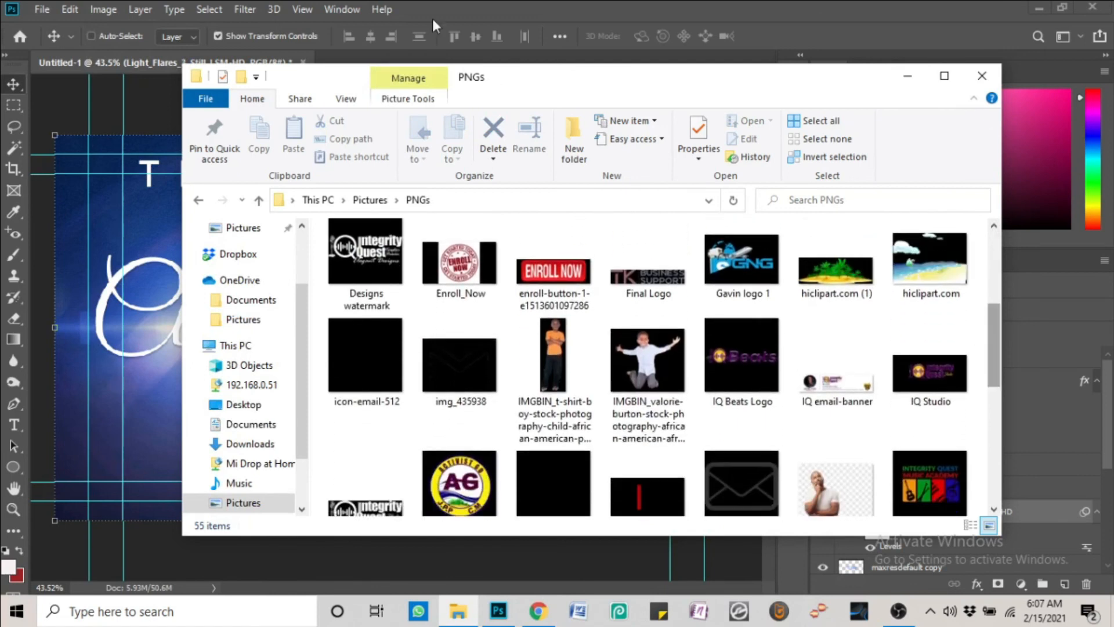
left_click_drag(538, 69, 839, 44)
Drop the Designs watermark onto the cover, scale it to about 29% and place it bottom-left
left_click(677, 214)
left_click_drag(347, 444, 346, 439)
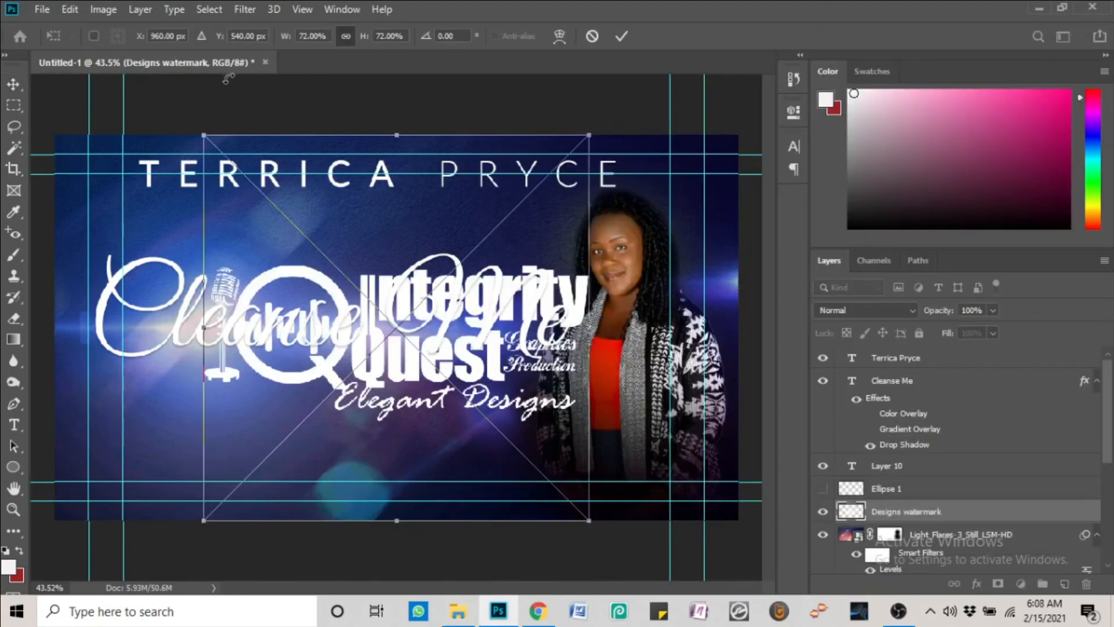
left_click_drag(200, 134, 435, 367)
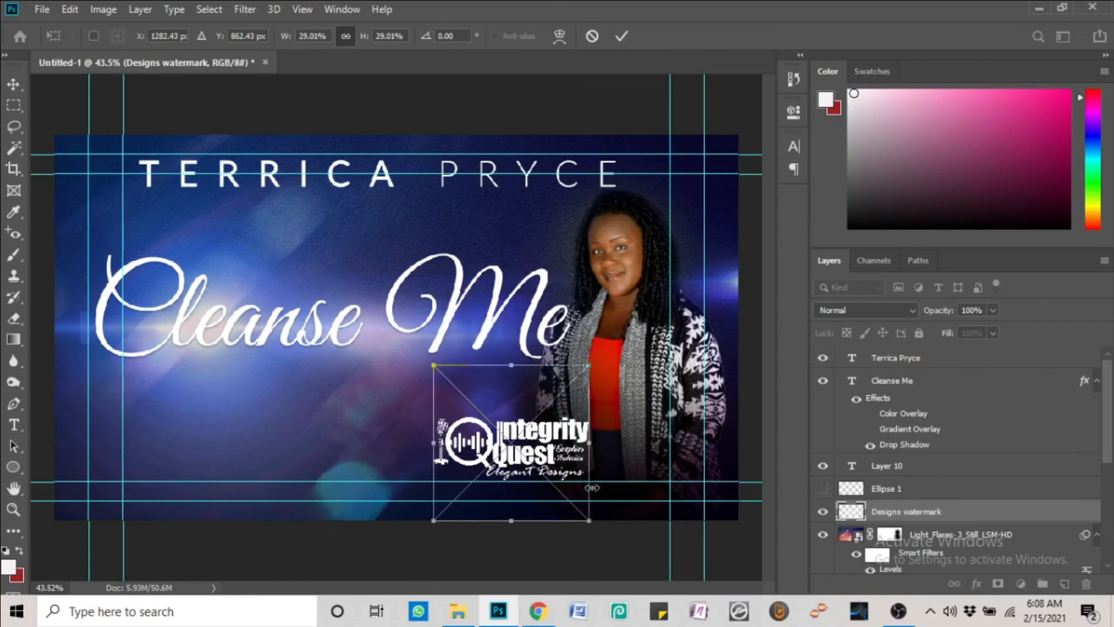
left_click_drag(566, 461, 234, 482)
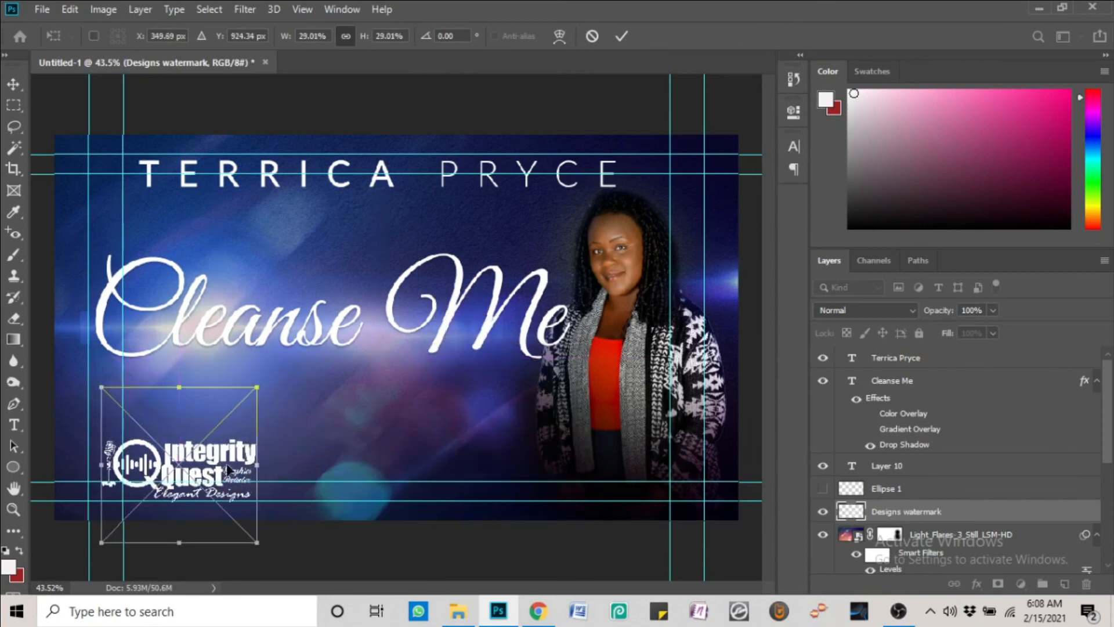
key("Return")
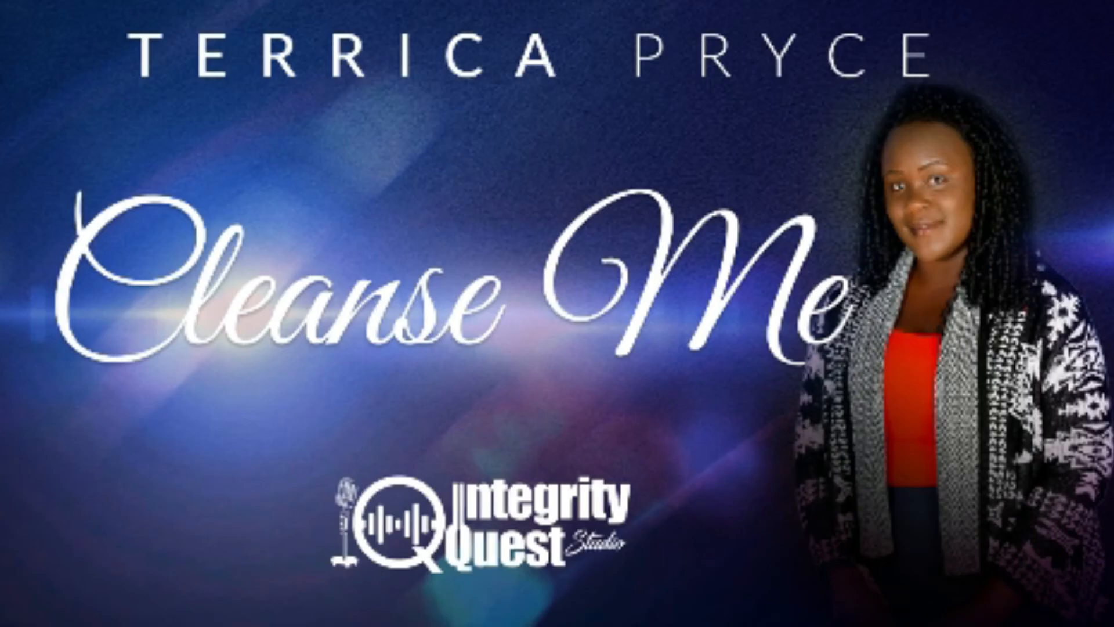